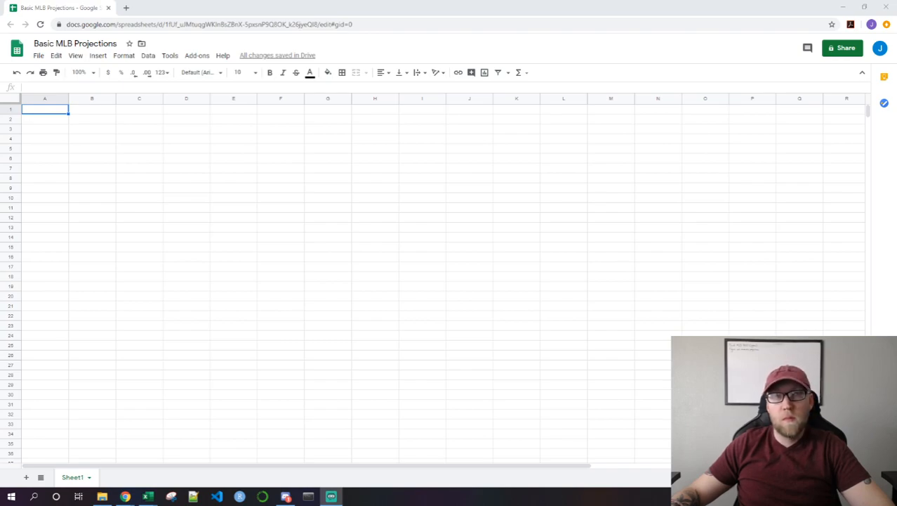
Enter the column headers Pitcher in A1 and Hitter in B1
{"action": "key", "text": "alt+Tab"}
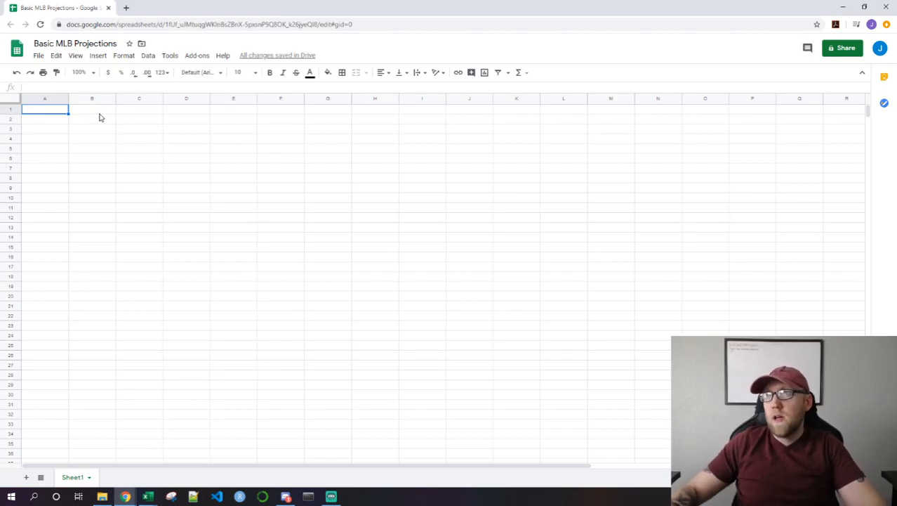
{"action": "type", "text": "Pitcher"}
{"action": "key", "text": "Tab"}
{"action": "type", "text": "Hitter"}
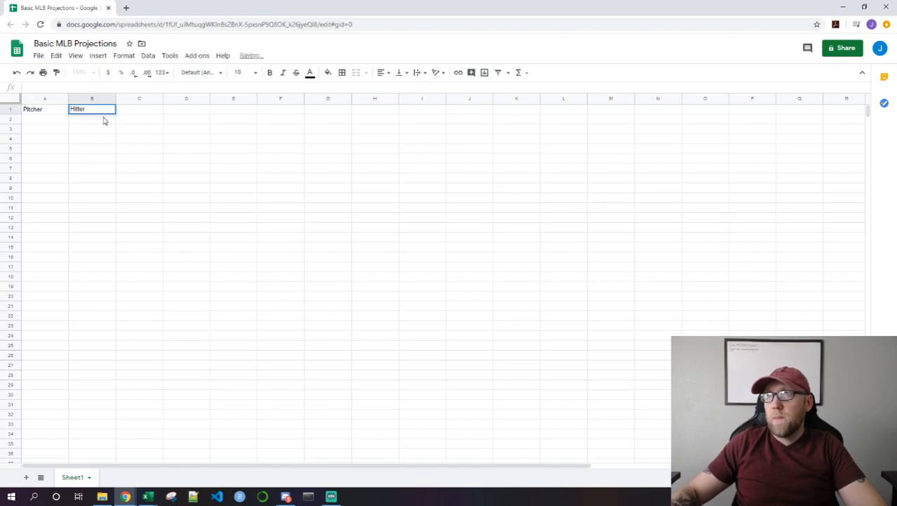
Add the column headers Batting Averages in C1 and Steals in D1
{"action": "left_click", "coordinate": [146, 112]}
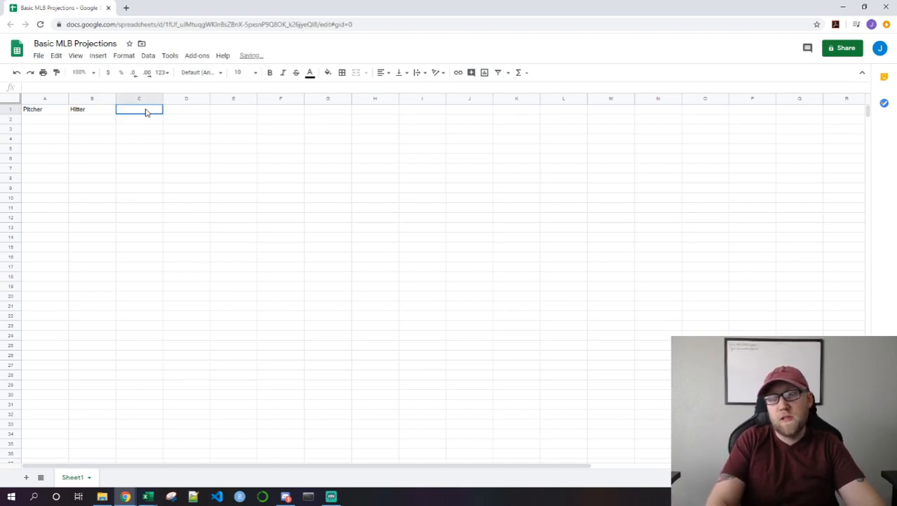
{"action": "type", "text": "Batting AverageS"}
{"action": "key", "text": "BackSpace"}
{"action": "type", "text": "s"}
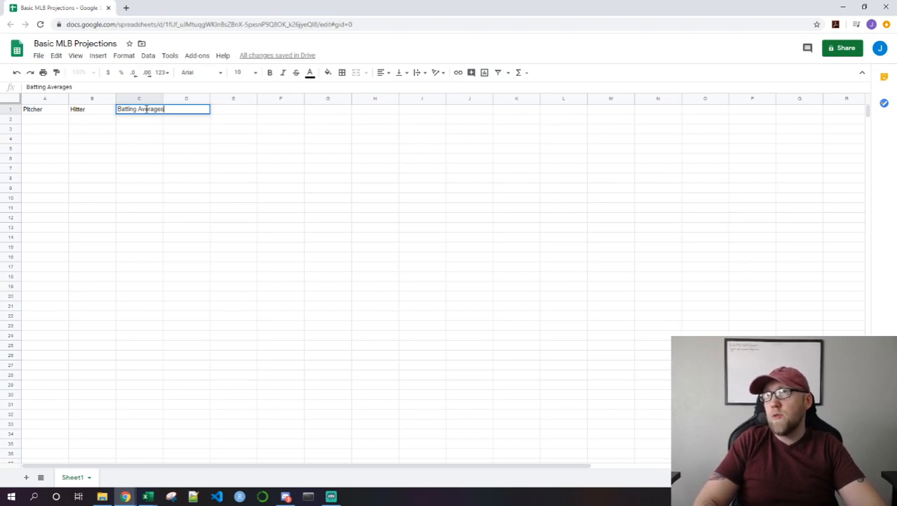
{"action": "key", "text": "Tab"}
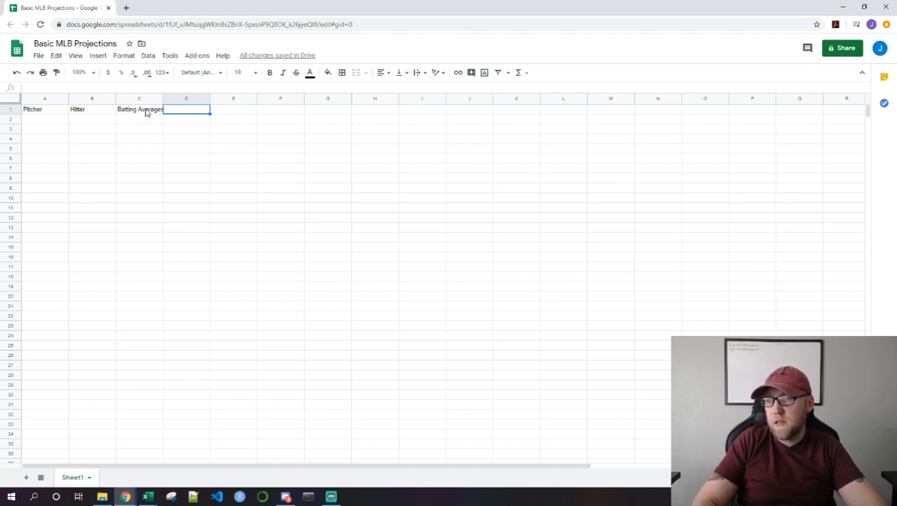
{"action": "type", "text": "Steals"}
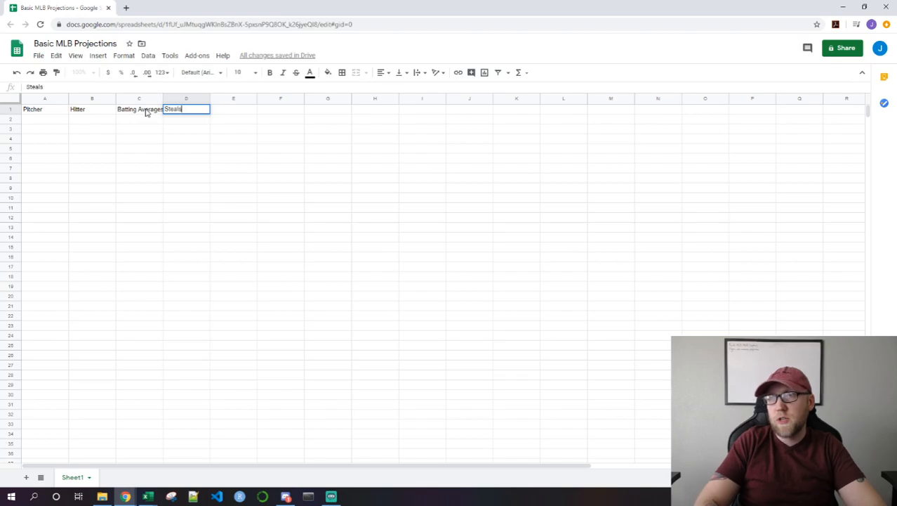
{"action": "key", "text": "Tab"}
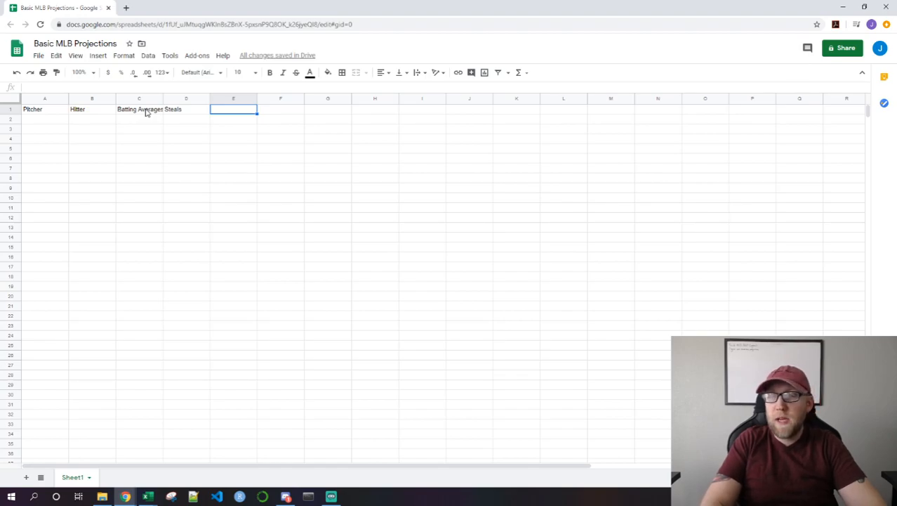
Add the column headers Home run% in E1 and Single in F1
{"action": "type", "text": "Home "}
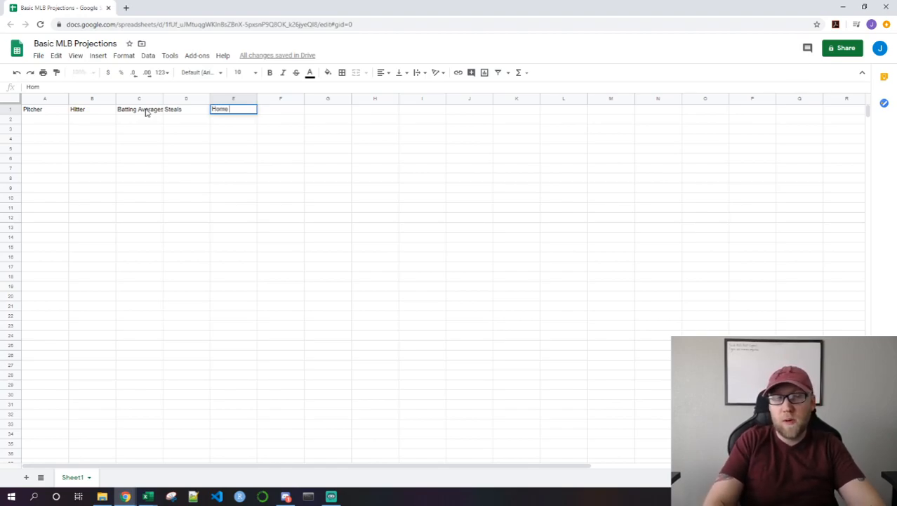
{"action": "type", "text": "run%"}
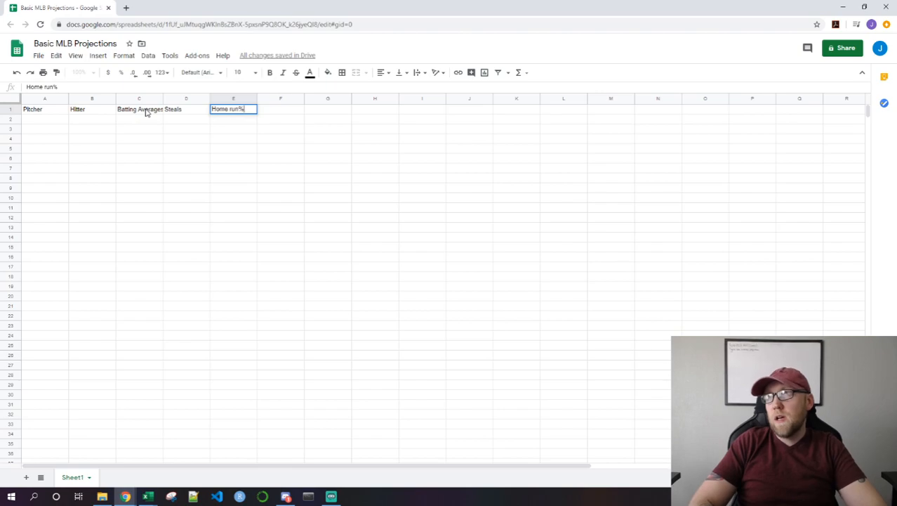
{"action": "key", "text": "Tab"}
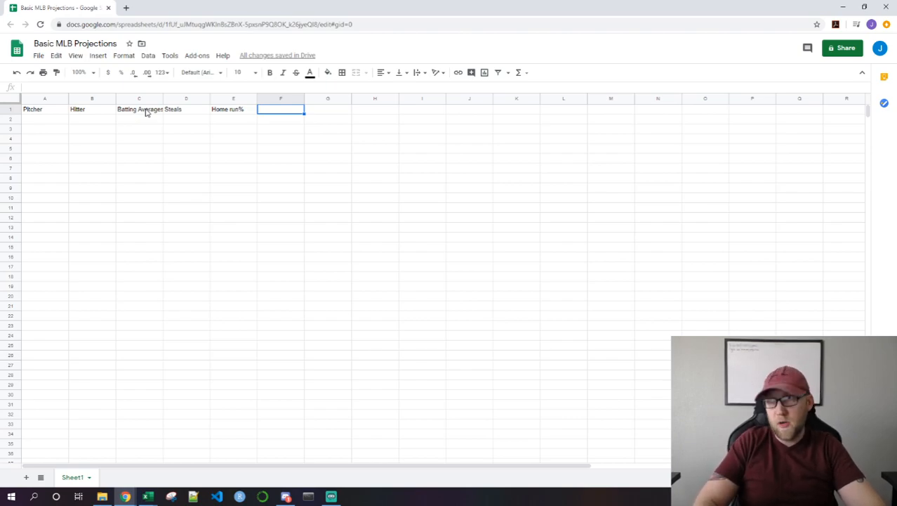
{"action": "type", "text": "Single"}
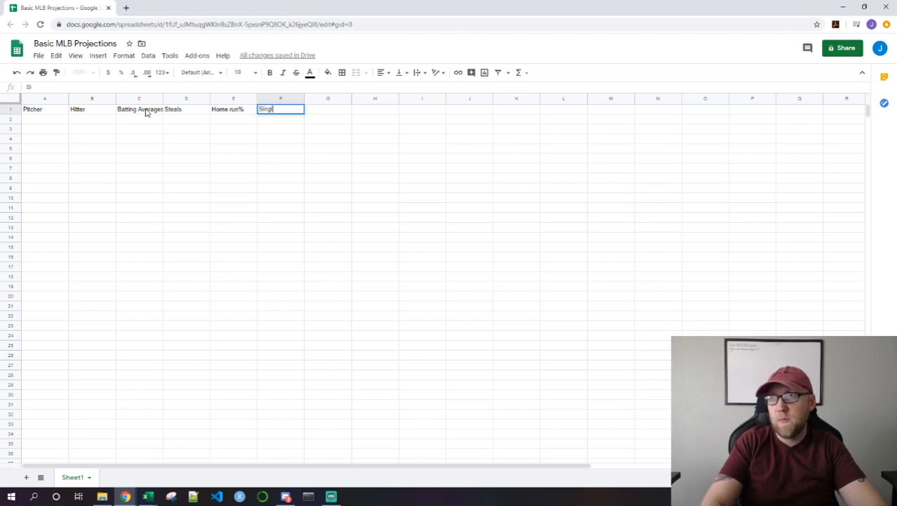
{"action": "key", "text": "Return"}
{"action": "key", "text": "Up"}
{"action": "key", "text": "Right"}
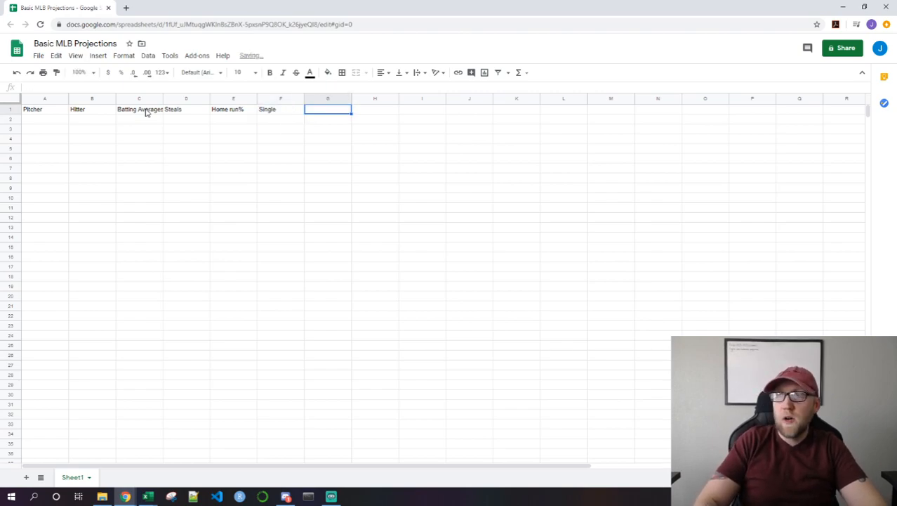
Add the column header Doubles in G1
{"action": "type", "text": "es"}
{"action": "key", "text": "Return"}
{"action": "key", "text": "Up"}
{"action": "key", "text": "Right"}
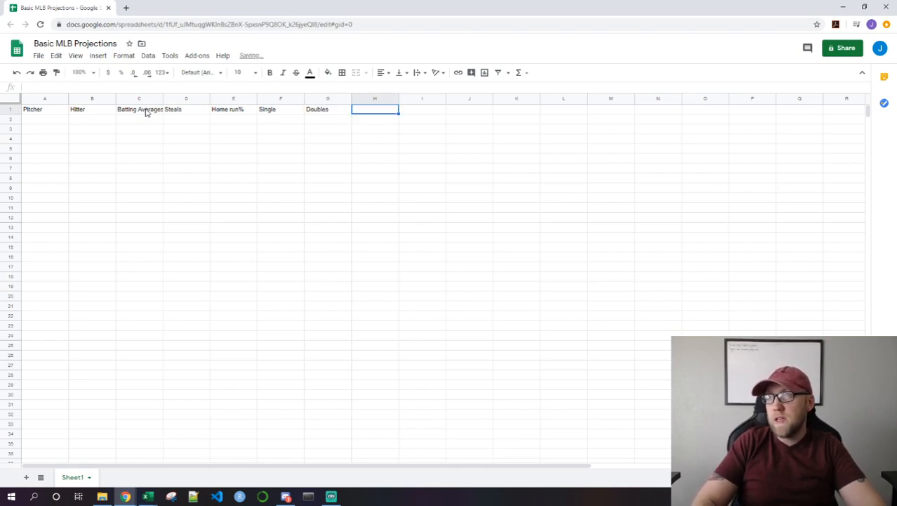
{"action": "key", "text": "Left"}
{"action": "key", "text": "Left"}
{"action": "key", "text": "Left"}
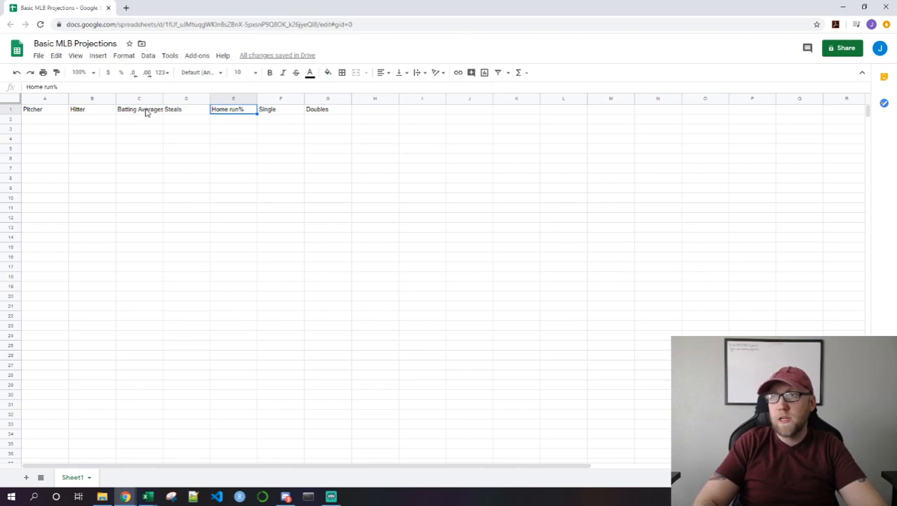
{"action": "key", "text": "Right"}
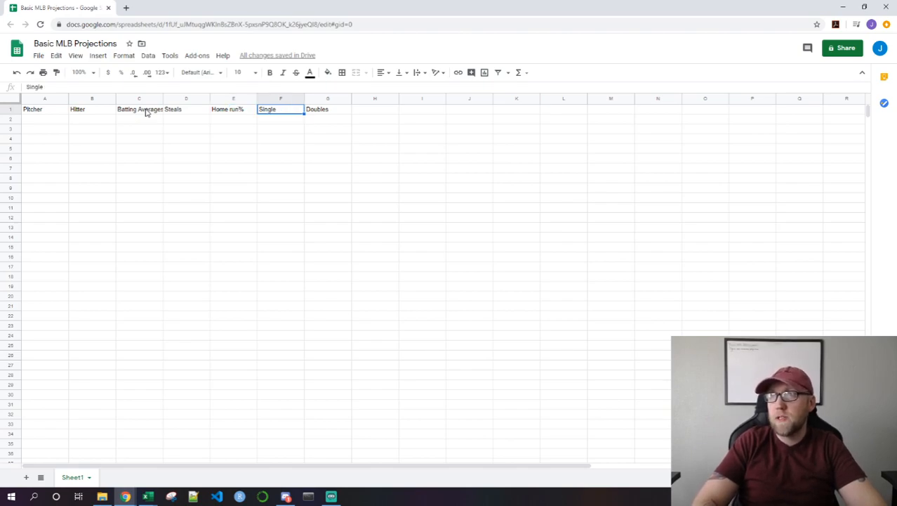
{"action": "key", "text": "Right"}
{"action": "key", "text": "Right"}
{"action": "key", "text": "Right"}
{"action": "key", "text": "Left"}
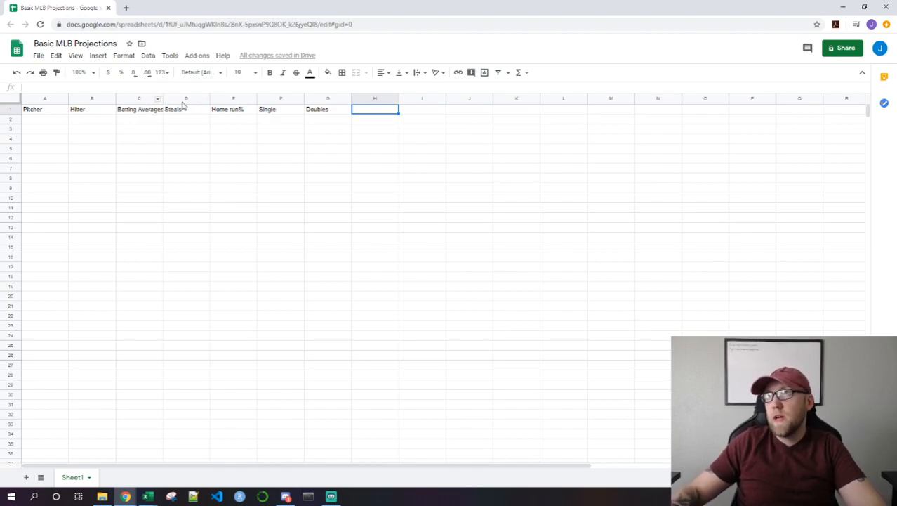
{"action": "left_click", "coordinate": [149, 99]}
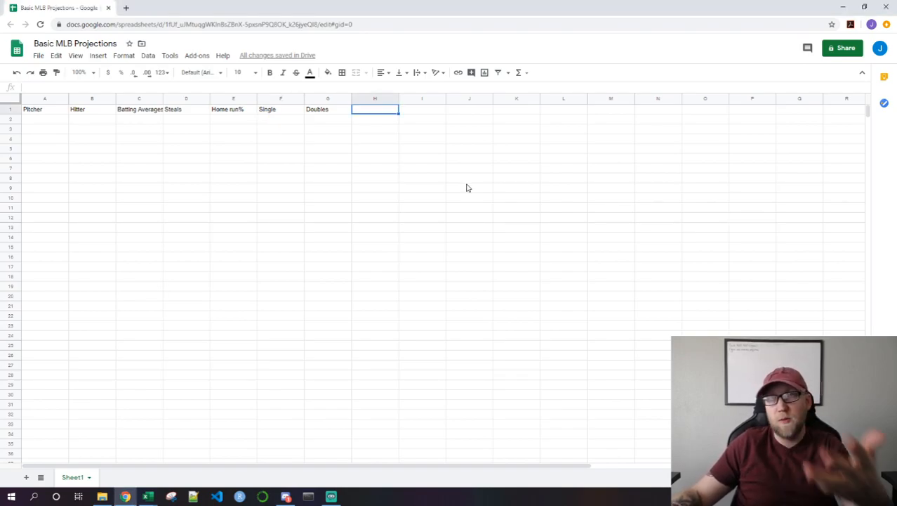
{"action": "left_click", "coordinate": [335, 113]}
{"action": "left_click", "coordinate": [372, 114]}
{"action": "left_click", "coordinate": [144, 113]}
{"action": "left_click", "coordinate": [186, 113]}
{"action": "left_click", "coordinate": [243, 113]}
{"action": "left_click", "coordinate": [287, 115]}
{"action": "left_click", "coordinate": [330, 116]}
Add the column header Walks in H1
{"action": "left_click", "coordinate": [361, 114]}
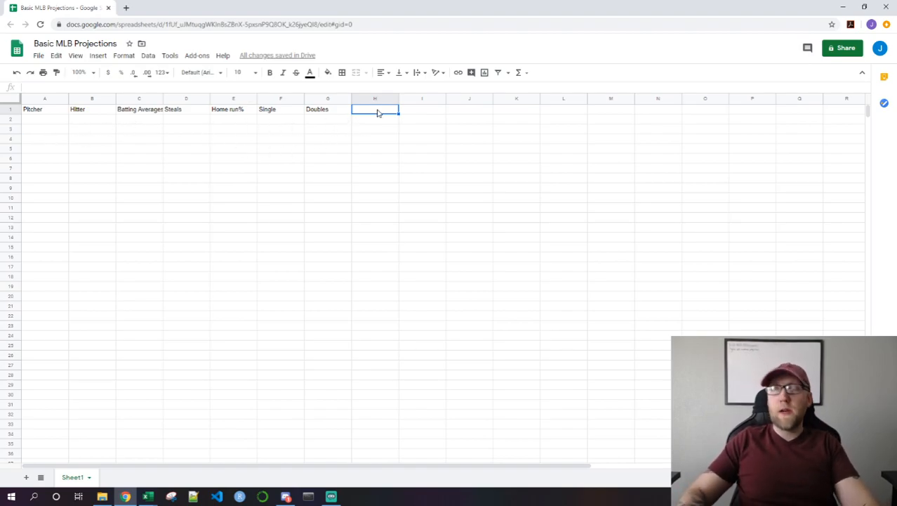
{"action": "type", "text": "Walks"}
{"action": "key", "text": "Tab"}
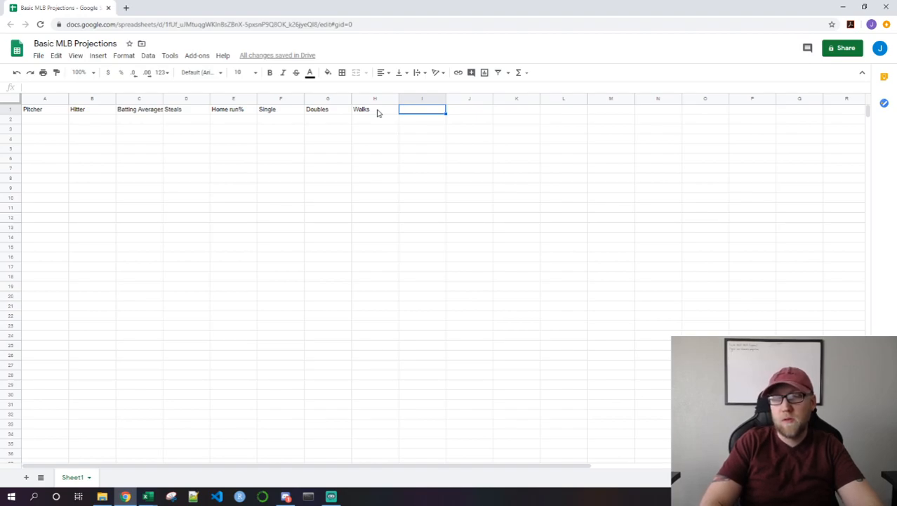
{"action": "key", "text": "Left"}
{"action": "key", "text": "Left"}
{"action": "key", "text": "Left"}
{"action": "key", "text": "Left"}
{"action": "key", "text": "Left"}
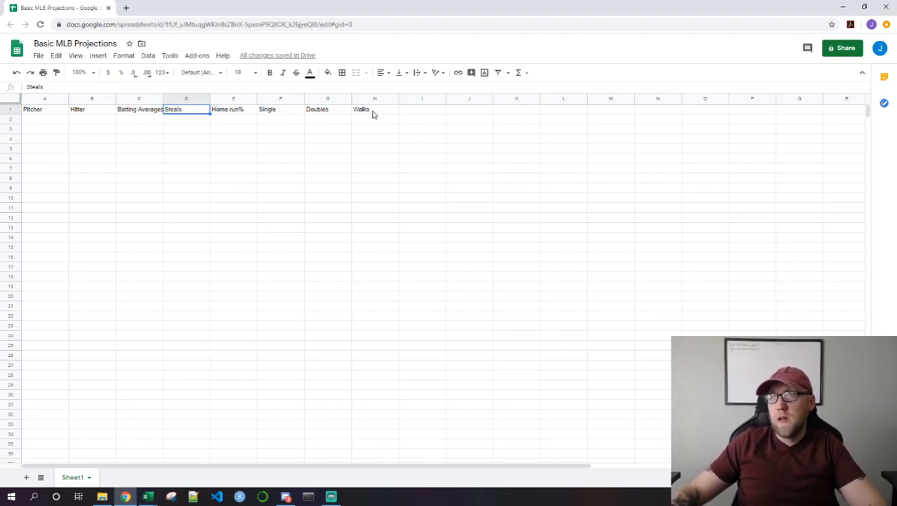
{"action": "left_click", "coordinate": [372, 112]}
{"action": "left_click", "coordinate": [177, 113]}
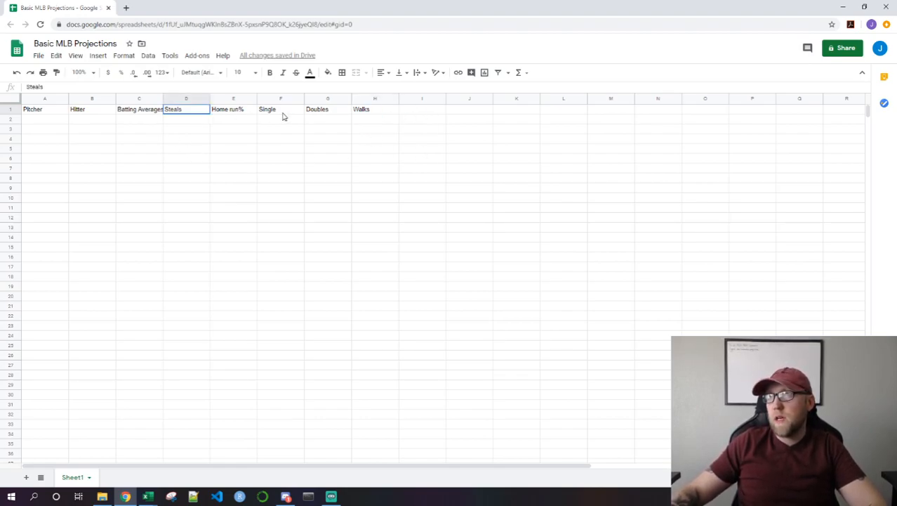
{"action": "left_click", "coordinate": [366, 111], "text": "shift"}
{"action": "type", "text": "c"}
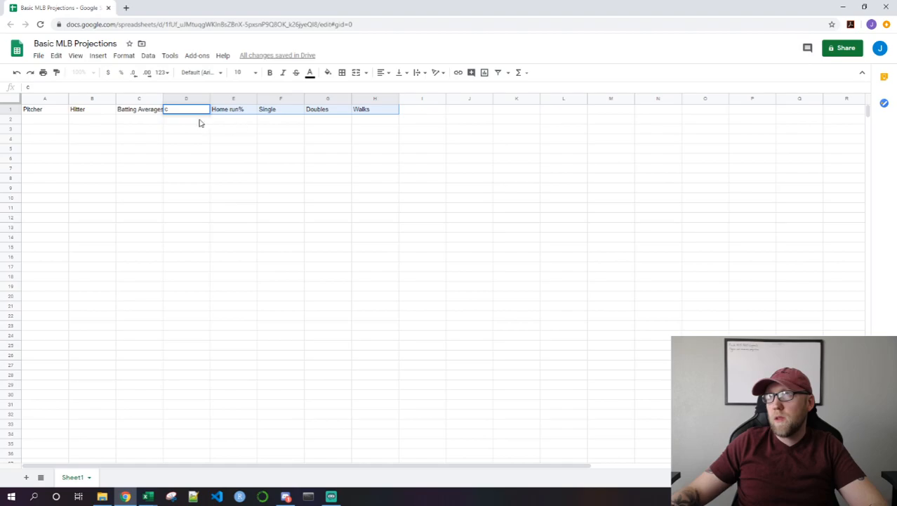
{"action": "key", "text": "Return"}
{"action": "key", "text": "ctrl+z"}
Copy the headers from Steals through Walks in D1:H1 and paste them one column over, starting at E1
{"action": "key", "text": "Left"}
{"action": "key", "text": "Right"}
{"action": "key", "text": "shift+Right"}
{"action": "key", "text": "shift+Right"}
{"action": "key", "text": "shift+Right"}
{"action": "key", "text": "shift+Right"}
{"action": "key", "text": "ctrl+c"}
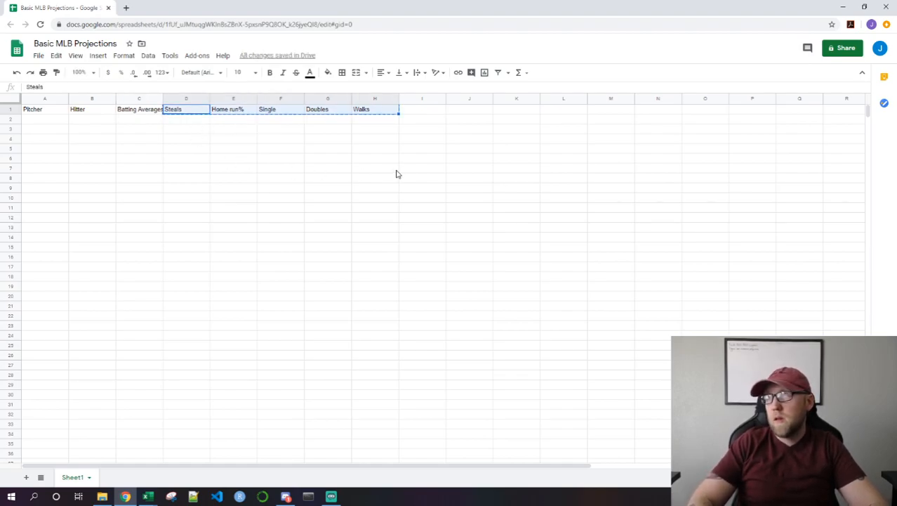
{"action": "key", "text": "Right"}
{"action": "key", "text": "ctrl+v"}
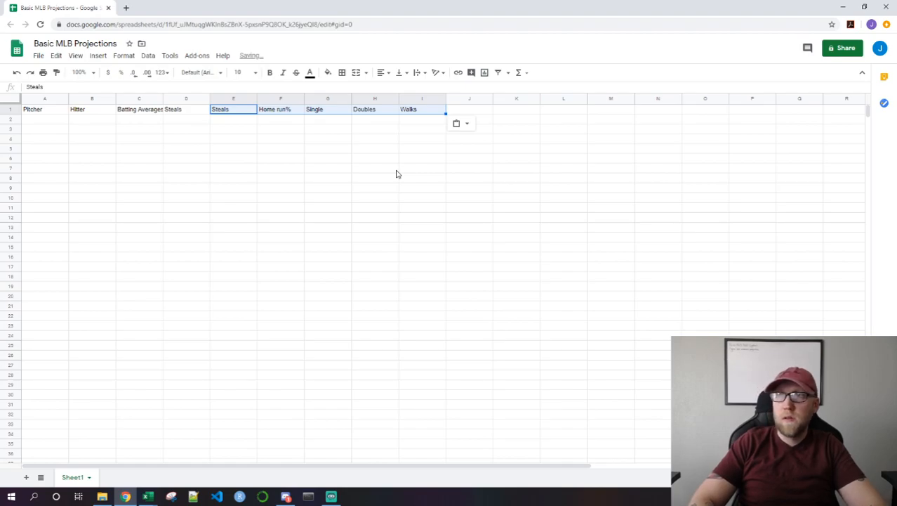
Replace the leftover Steals header in D1 with Walks
{"action": "key", "text": "Left"}
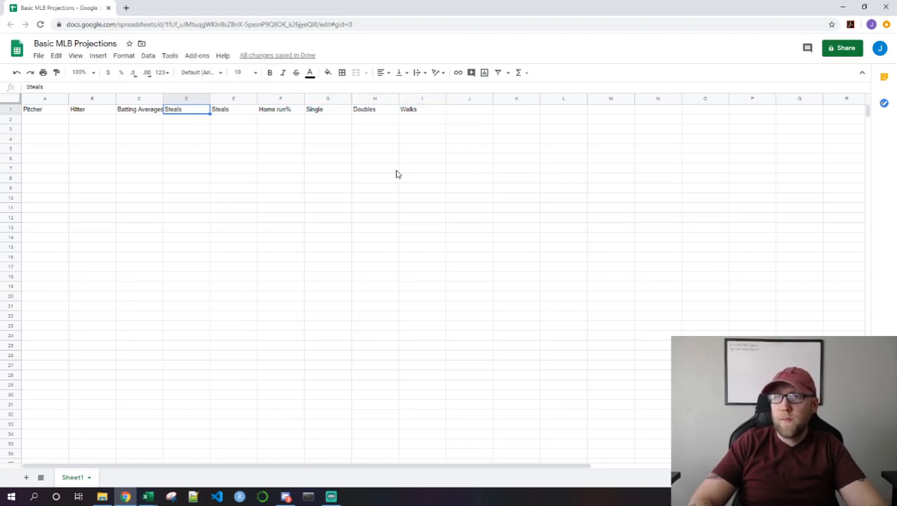
{"action": "key", "text": "Right"}
{"action": "key", "text": "Left"}
{"action": "type", "text": "Walks"}
{"action": "key", "text": "Return"}
{"action": "key", "text": "Up"}
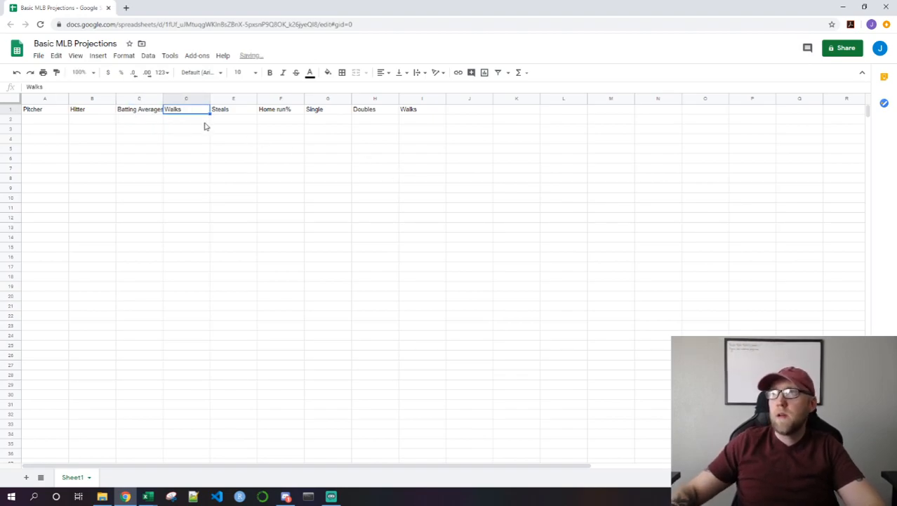
Fit the widths of columns C through I to their header text
{"action": "left_click_drag", "start_coordinate": [149, 99], "coordinate": [448, 101]}
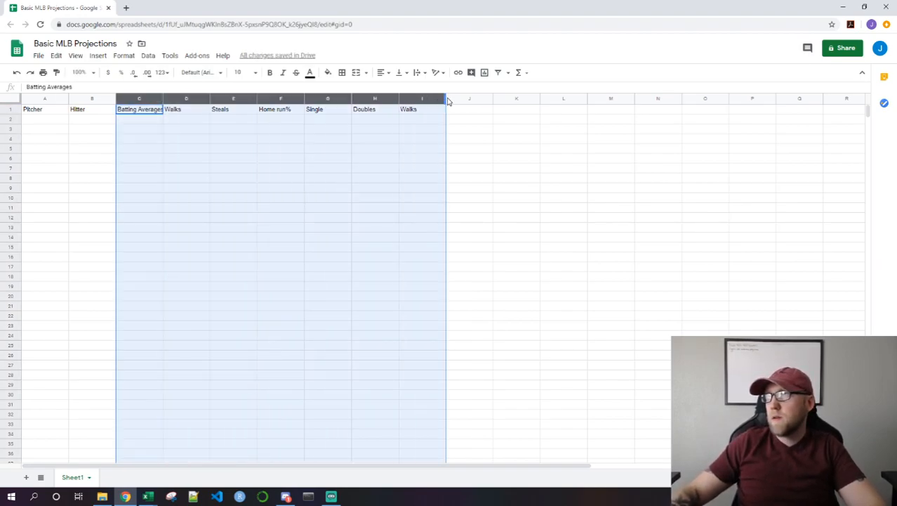
{"action": "double_click", "coordinate": [445, 98]}
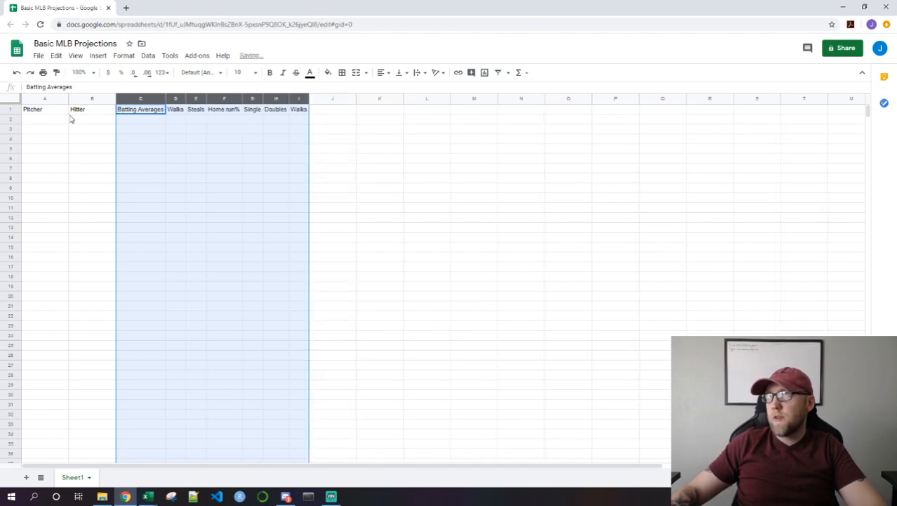
{"action": "left_click", "coordinate": [99, 113]}
{"action": "left_click", "coordinate": [136, 115]}
{"action": "left_click", "coordinate": [177, 112]}
{"action": "left_click", "coordinate": [202, 114]}
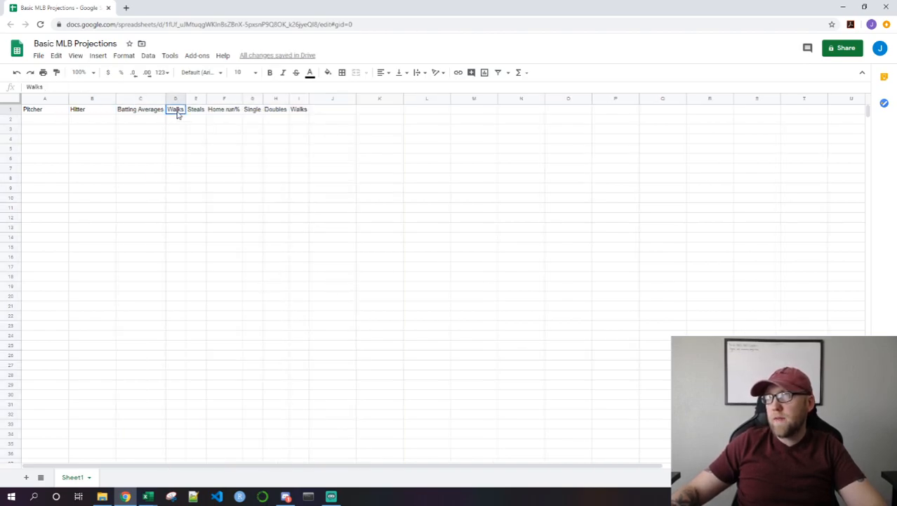
{"action": "left_click", "coordinate": [225, 114]}
{"action": "left_click", "coordinate": [253, 114]}
{"action": "left_click", "coordinate": [278, 115]}
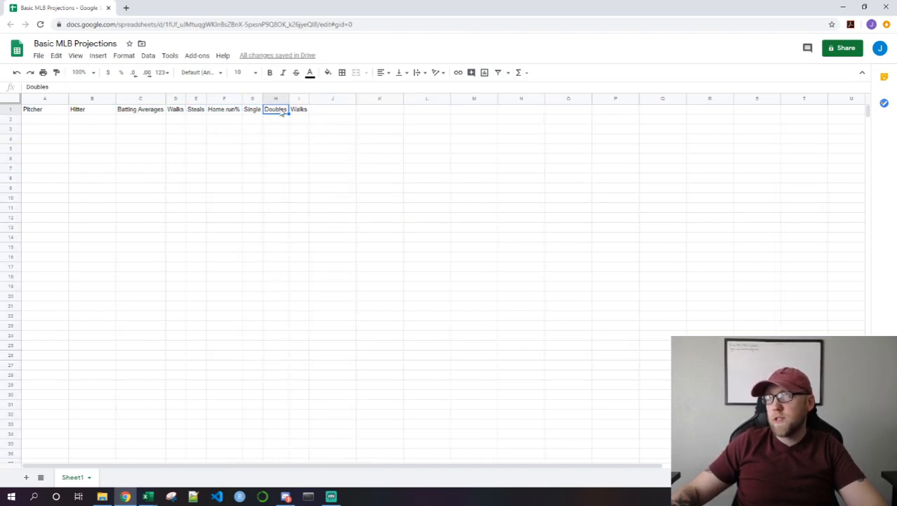
Clear column I to remove the duplicate Walks header
{"action": "right_click", "coordinate": [299, 105]}
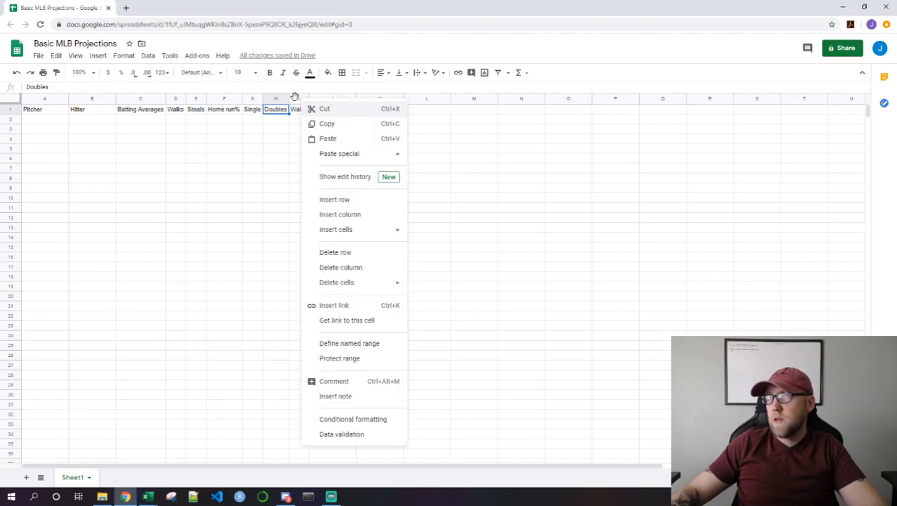
{"action": "right_click", "coordinate": [296, 99]}
{"action": "left_click", "coordinate": [333, 220]}
{"action": "left_click", "coordinate": [453, 189]}
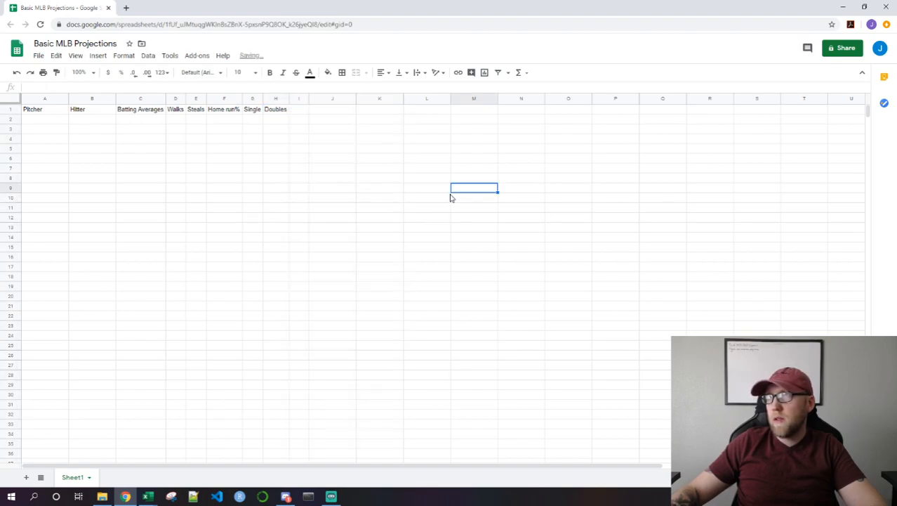
Copy the headers in B1:H1 and paste them at A1, overwriting the Pitcher header
{"action": "left_click_drag", "start_coordinate": [90, 111], "coordinate": [271, 113]}
{"action": "key", "text": "ctrl+c"}
{"action": "left_click", "coordinate": [44, 112]}
{"action": "key", "text": "ctrl+v"}
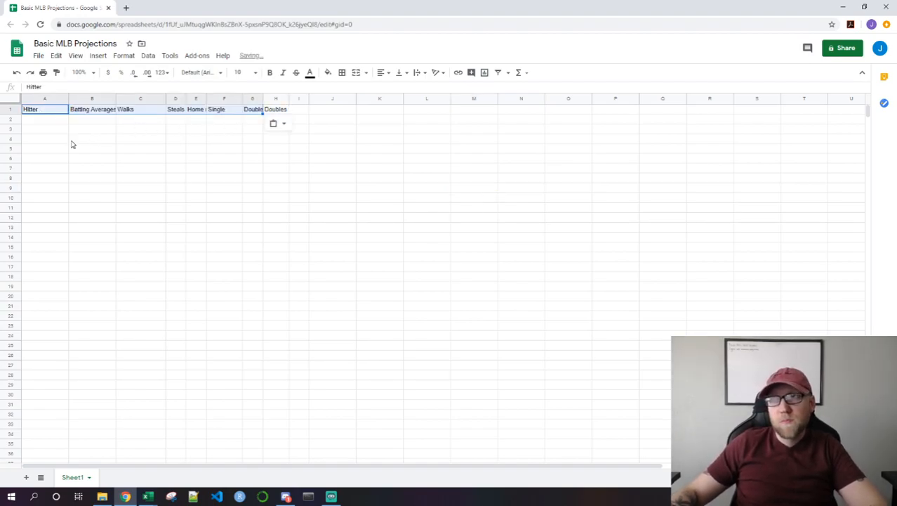
{"action": "left_click", "coordinate": [37, 124]}
{"action": "left_click_drag", "start_coordinate": [38, 124], "coordinate": [42, 377]}
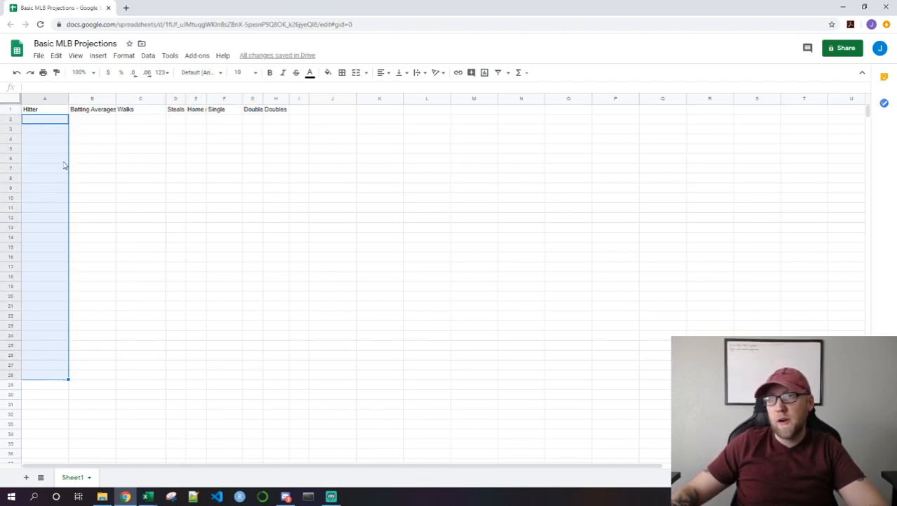
{"action": "left_click_drag", "start_coordinate": [95, 120], "coordinate": [105, 345]}
{"action": "left_click_drag", "start_coordinate": [144, 120], "coordinate": [144, 306]}
Replace the header in C1 with BB% and the header in B1 with AVG%
{"action": "left_click", "coordinate": [144, 111]}
{"action": "type", "text": "BB%"}
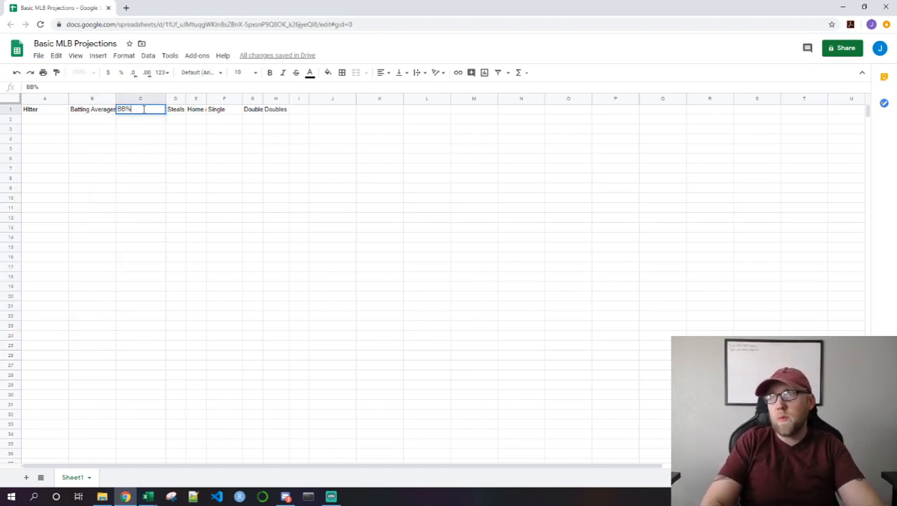
{"action": "key", "text": "Return"}
{"action": "key", "text": "Up"}
{"action": "key", "text": "Left"}
{"action": "type", "text": "AVG%"}
{"action": "key", "text": "Return"}
Fit the width of column E to its Home run% header
{"action": "left_click", "coordinate": [144, 113]}
{"action": "key", "text": "Right"}
{"action": "key", "text": "Right"}
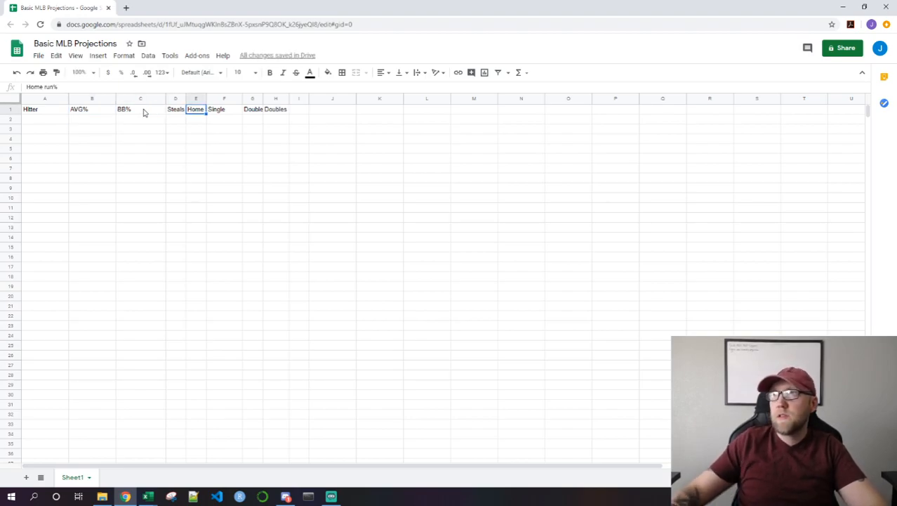
{"action": "double_click", "coordinate": [205, 98]}
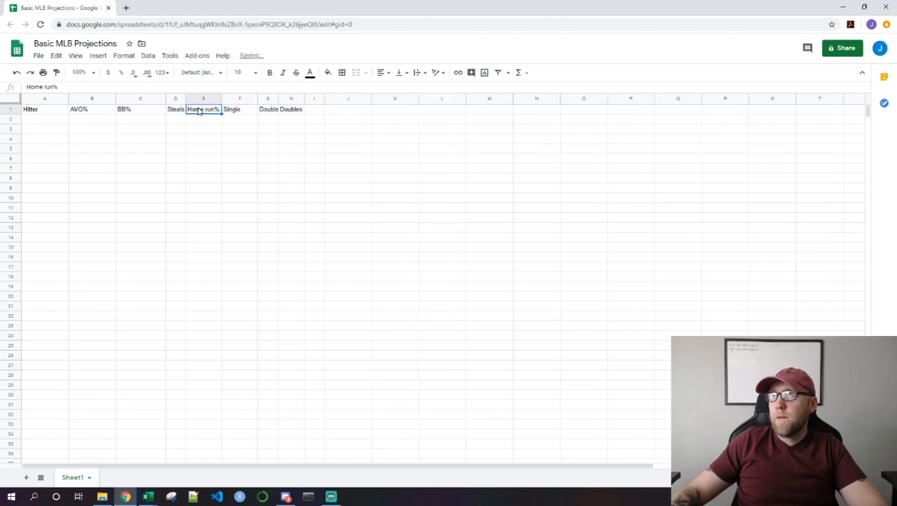
{"action": "left_click", "coordinate": [208, 122]}
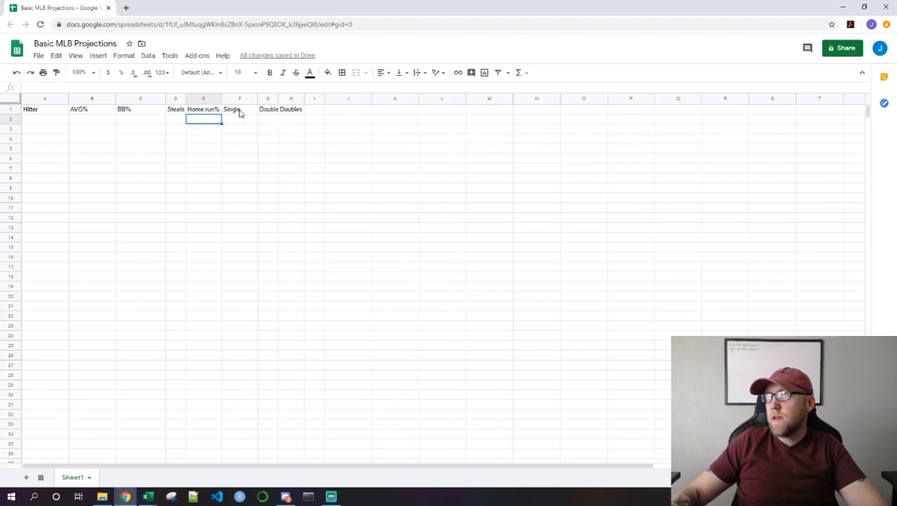
Fit the width of column G to its Doubles header and clear the duplicate Doubles header in H1
{"action": "left_click", "coordinate": [242, 120]}
{"action": "left_click", "coordinate": [269, 120]}
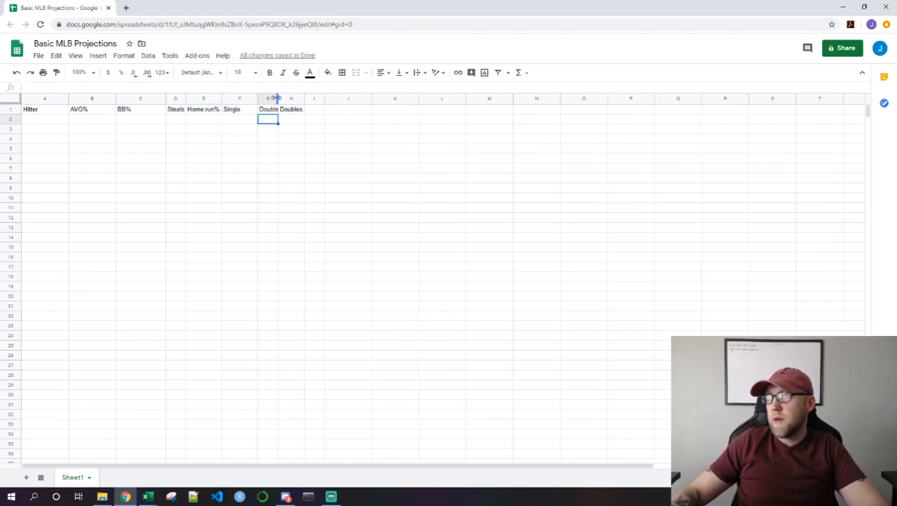
{"action": "double_click", "coordinate": [278, 98]}
{"action": "left_click", "coordinate": [295, 110]}
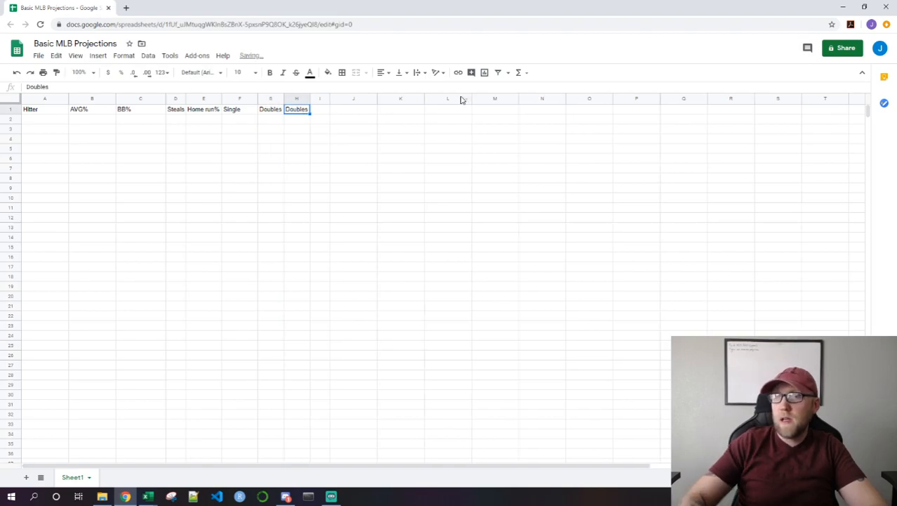
{"action": "key", "text": "Delete"}
Fit the widths of columns B and C to their AVG% and BB% headers
{"action": "key", "text": "Left"}
{"action": "key", "text": "Left"}
{"action": "key", "text": "Left"}
{"action": "key", "text": "Left"}
{"action": "key", "text": "Left"}
{"action": "key", "text": "Left"}
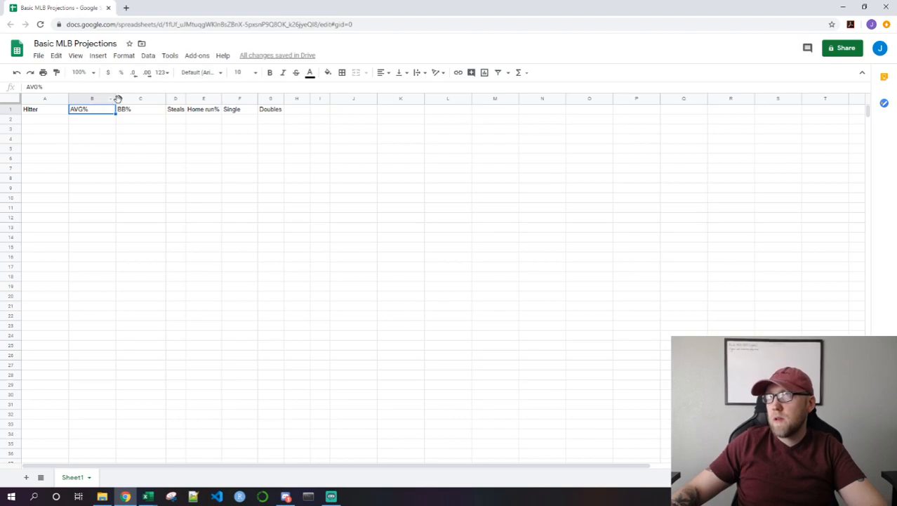
{"action": "left_click_drag", "start_coordinate": [111, 99], "coordinate": [162, 99]}
{"action": "double_click", "coordinate": [166, 99]}
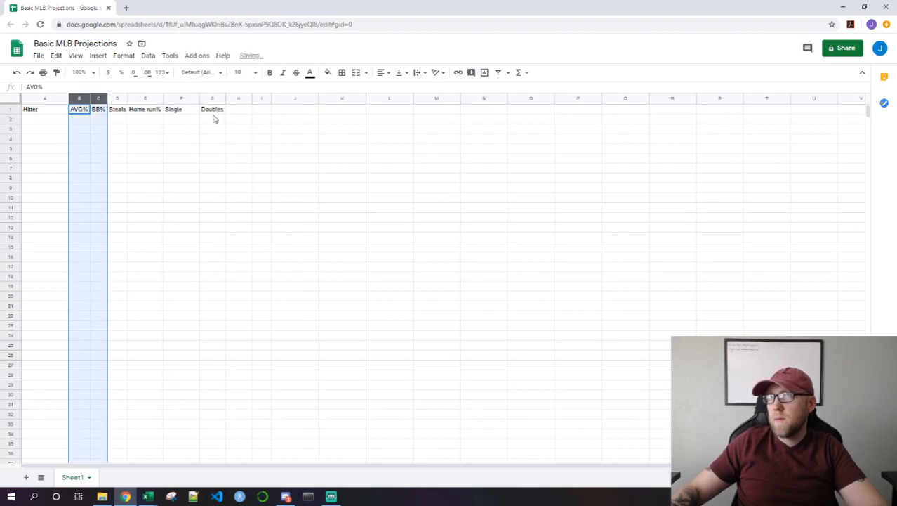
Rename Sheet1 as Hitters
{"action": "left_click", "coordinate": [39, 113]}
{"action": "left_click", "coordinate": [43, 121]}
{"action": "double_click", "coordinate": [75, 477]}
{"action": "type", "text": "hITTERS"}
{"action": "key", "text": "Return"}
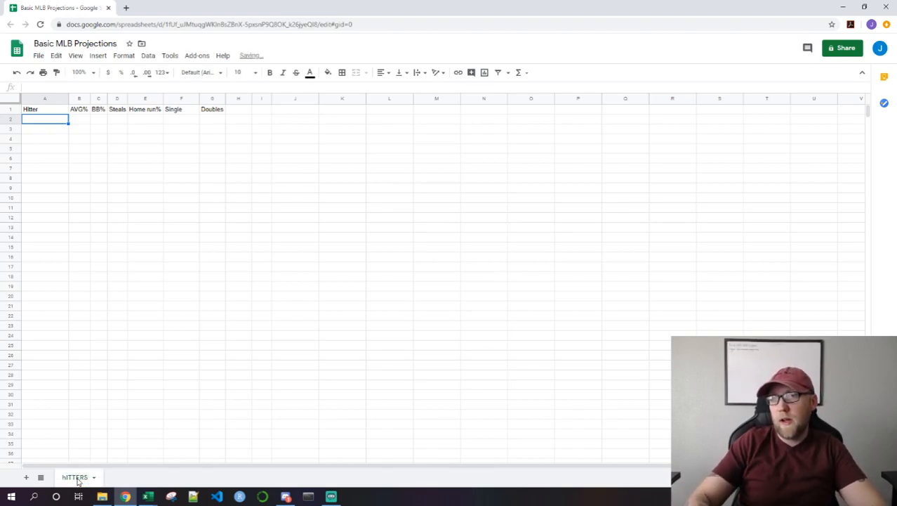
{"action": "double_click", "coordinate": [77, 479]}
{"action": "type", "text": "Hitters"}
{"action": "key", "text": "Return"}
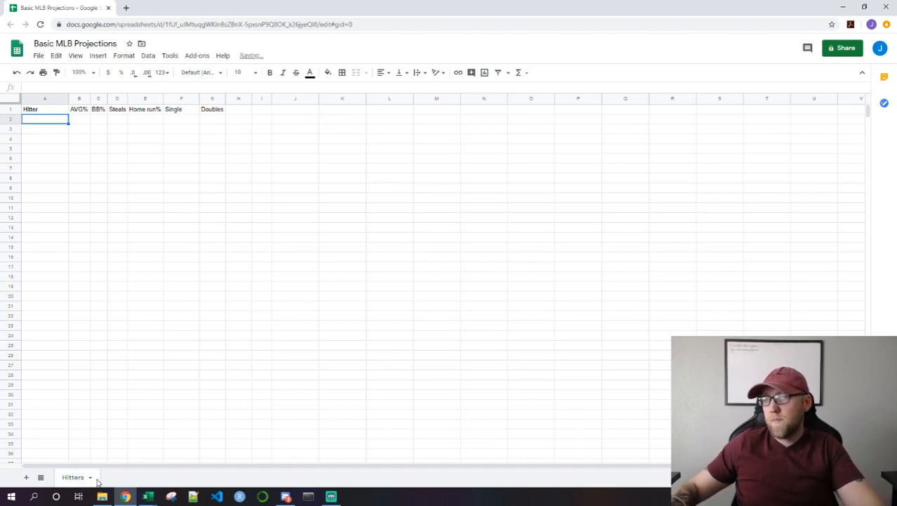
Add a second sheet and name it Pitchers
{"action": "left_click", "coordinate": [26, 477]}
{"action": "double_click", "coordinate": [118, 478]}
{"action": "type", "text": "Pitchers"}
{"action": "key", "text": "Return"}
Enter the headers Pitcher, K% and BB% in A1:C1 of the Pitchers sheet
{"action": "left_click", "coordinate": [45, 109]}
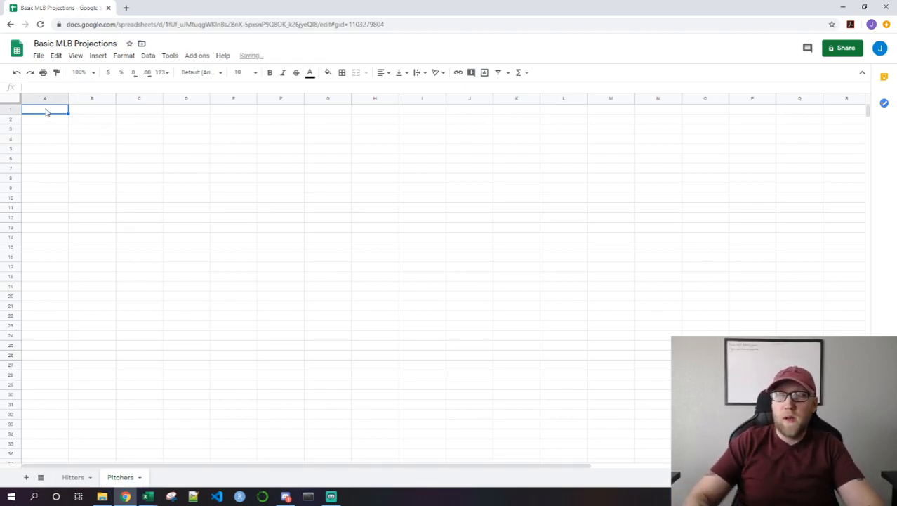
{"action": "type", "text": "Pitcher"}
{"action": "key", "text": "Return"}
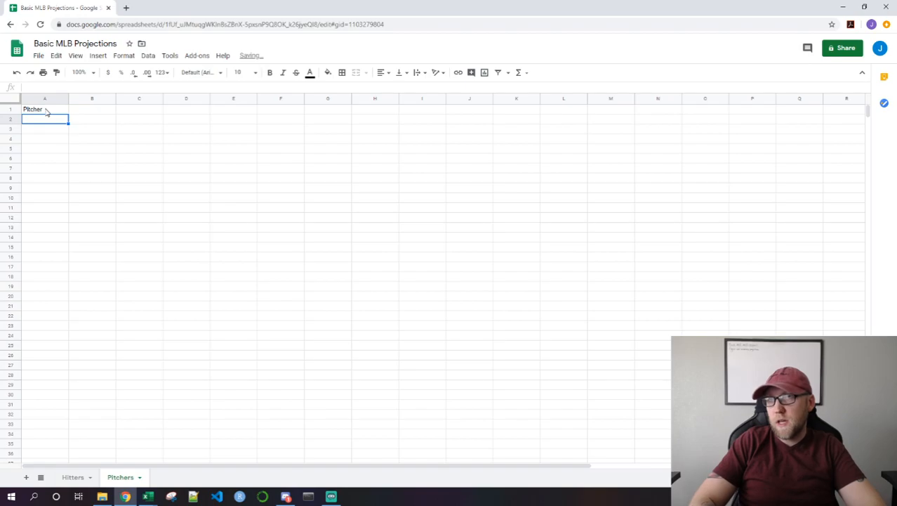
{"action": "key", "text": "Up"}
{"action": "key", "text": "Right"}
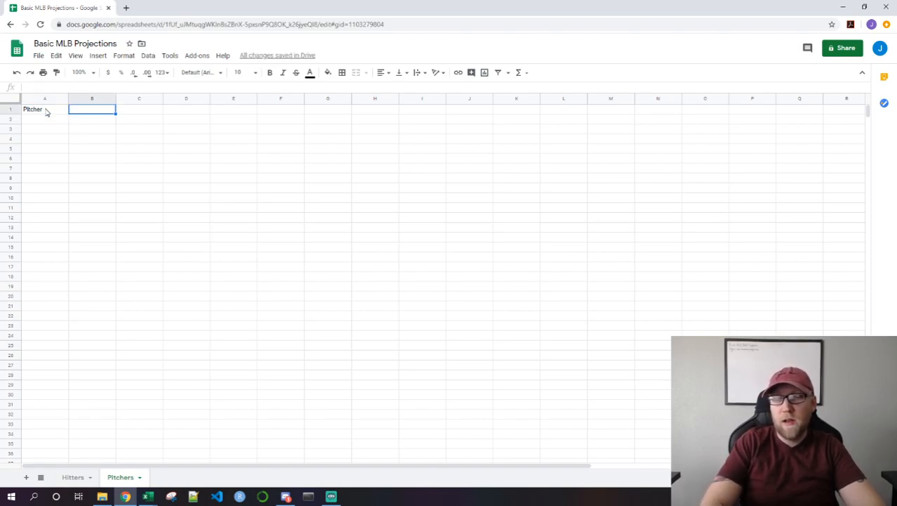
{"action": "type", "text": "K"}
{"action": "key", "text": "Return"}
{"action": "key", "text": "Up"}
{"action": "key", "text": "Right"}
{"action": "type", "text": "BB%"}
{"action": "key", "text": "Return"}
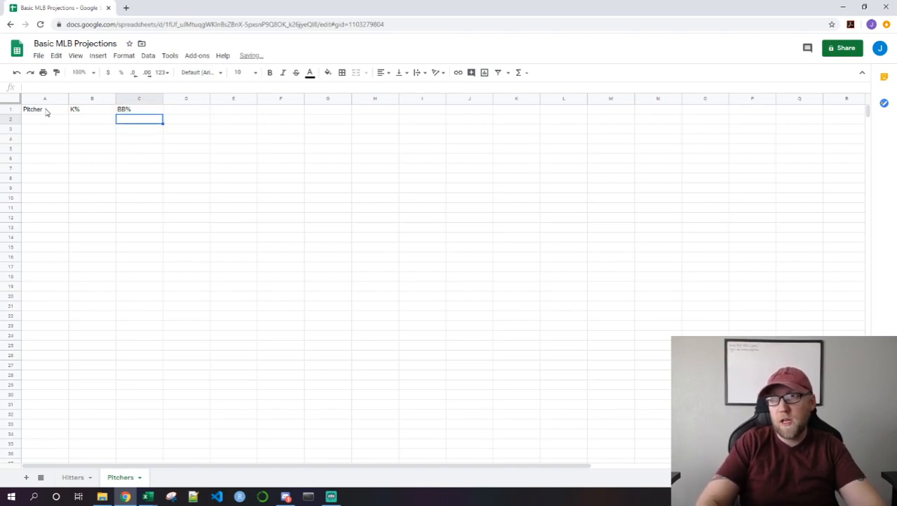
Add the headers Avg% in D1 and Home Run% in E1 of the Pitchers sheet
{"action": "key", "text": "Up"}
{"action": "key", "text": "Right"}
{"action": "type", "text": "Avg%"}
{"action": "key", "text": "Return"}
{"action": "key", "text": "Up"}
{"action": "key", "text": "Right"}
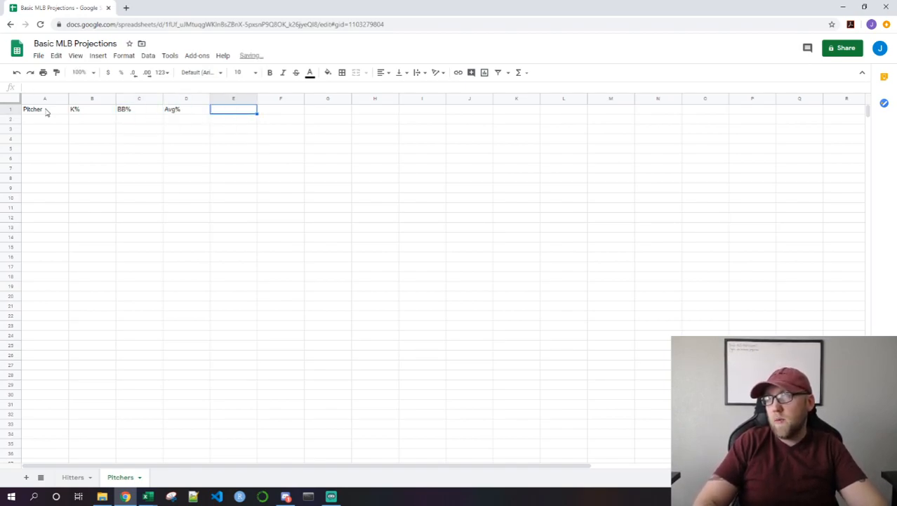
{"action": "type", "text": "Home Run%"}
{"action": "key", "text": "Return"}
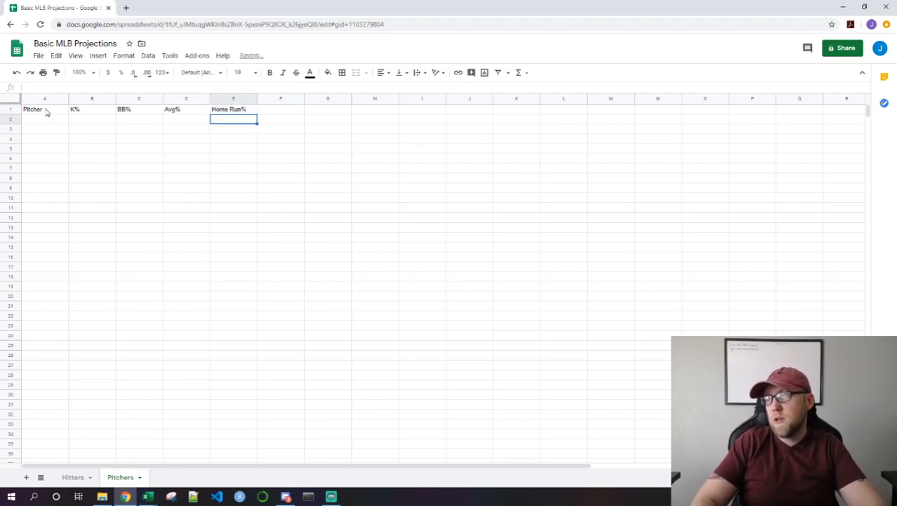
{"action": "key", "text": "Up"}
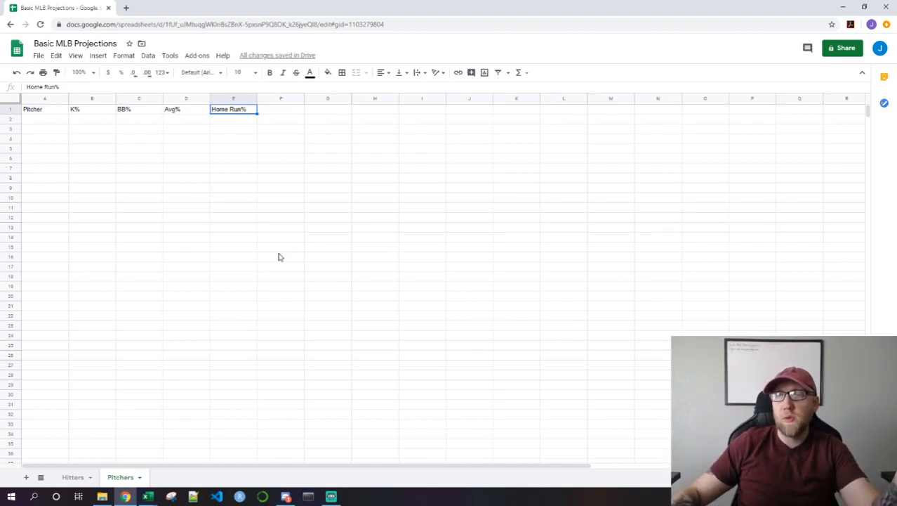
On the Hitters sheet, insert a column before AVG% and give it the header K% in B1
{"action": "left_click", "coordinate": [74, 477]}
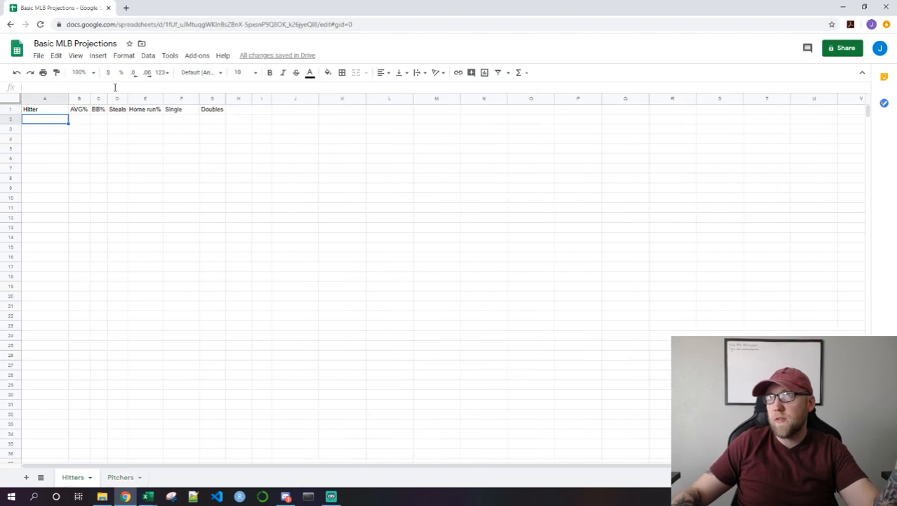
{"action": "left_click", "coordinate": [79, 98]}
{"action": "right_click", "coordinate": [79, 99]}
{"action": "left_click", "coordinate": [137, 184]}
{"action": "left_click", "coordinate": [78, 111]}
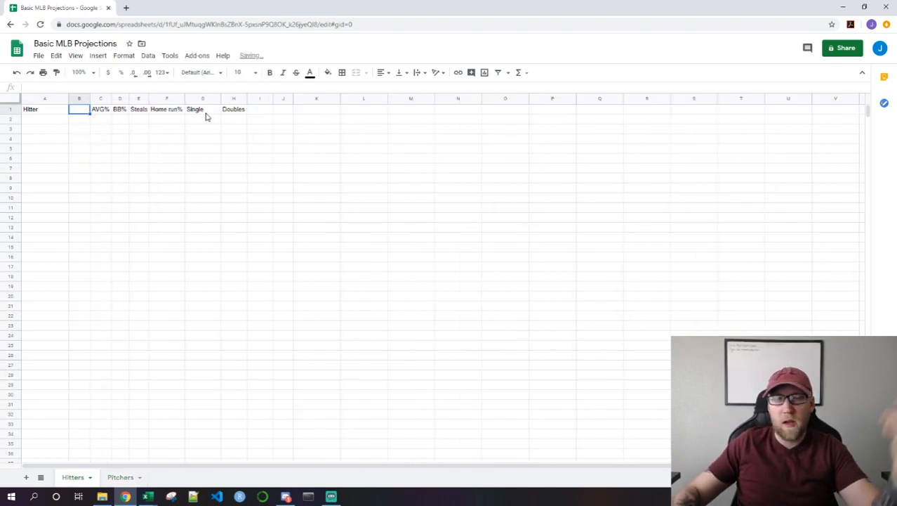
{"action": "type", "text": "K"}
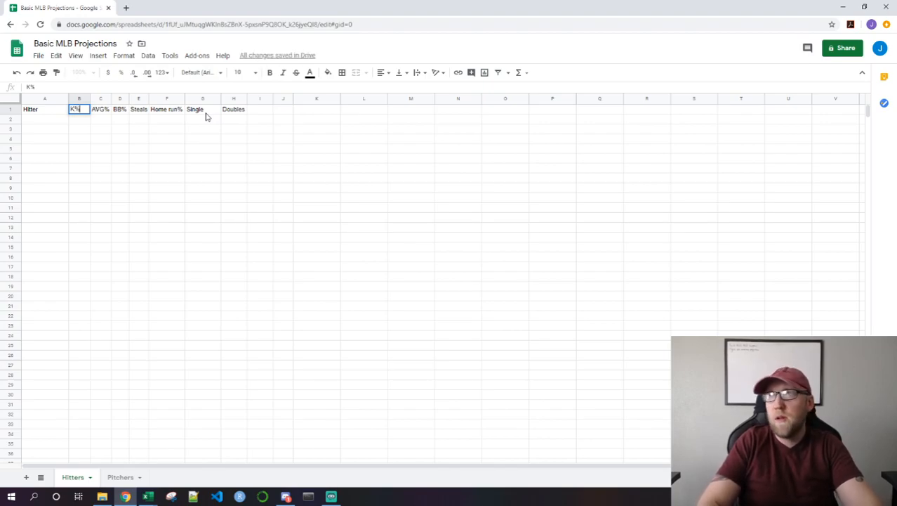
{"action": "type", "text": "%"}
{"action": "key", "text": "Return"}
{"action": "key", "text": "Up"}
{"action": "key", "text": "Left"}
{"action": "key", "text": "Right"}
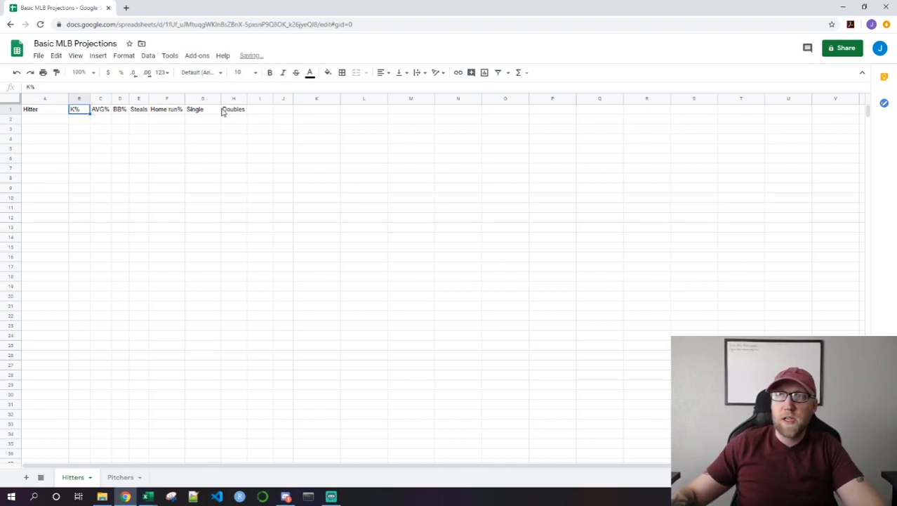
Add a third sheet after Pitchers and name it Matchup
{"action": "left_click", "coordinate": [120, 477]}
{"action": "left_click", "coordinate": [26, 477]}
{"action": "double_click", "coordinate": [172, 478]}
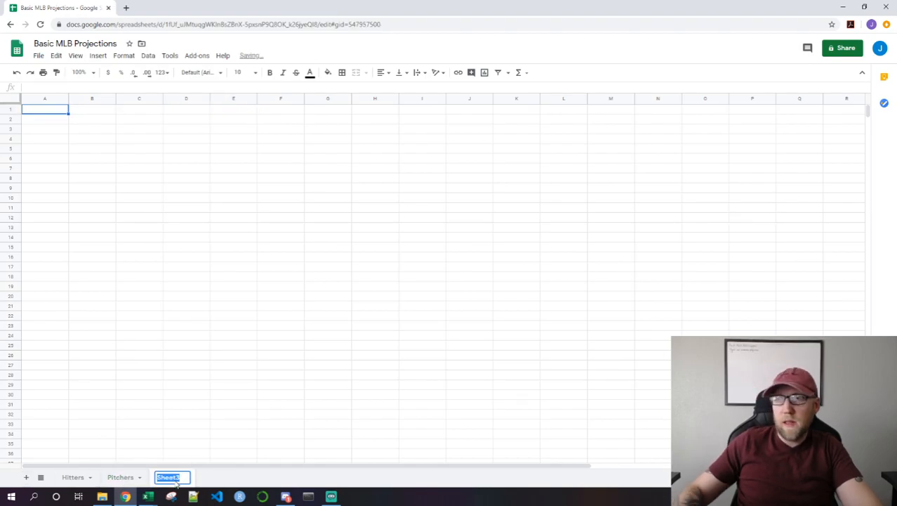
{"action": "type", "text": "Matchup"}
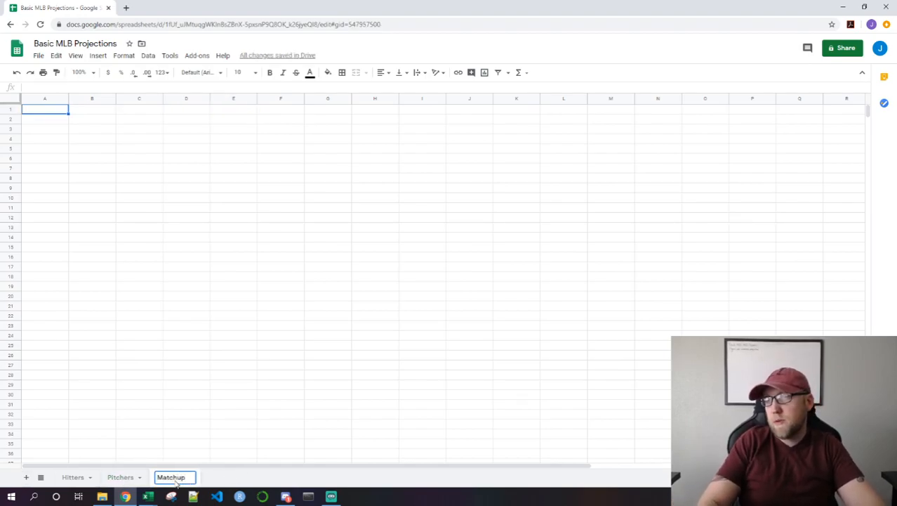
{"action": "key", "text": "Return"}
Enter the headers Pitcher in A1 and Hitter in B1 of the Matchup sheet
{"action": "left_click", "coordinate": [47, 115]}
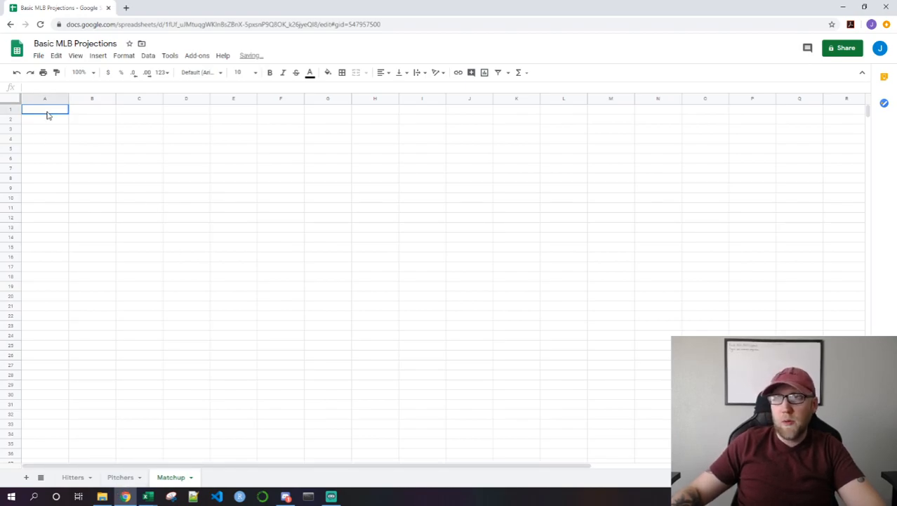
{"action": "type", "text": "Pitcher"}
{"action": "key", "text": "Tab"}
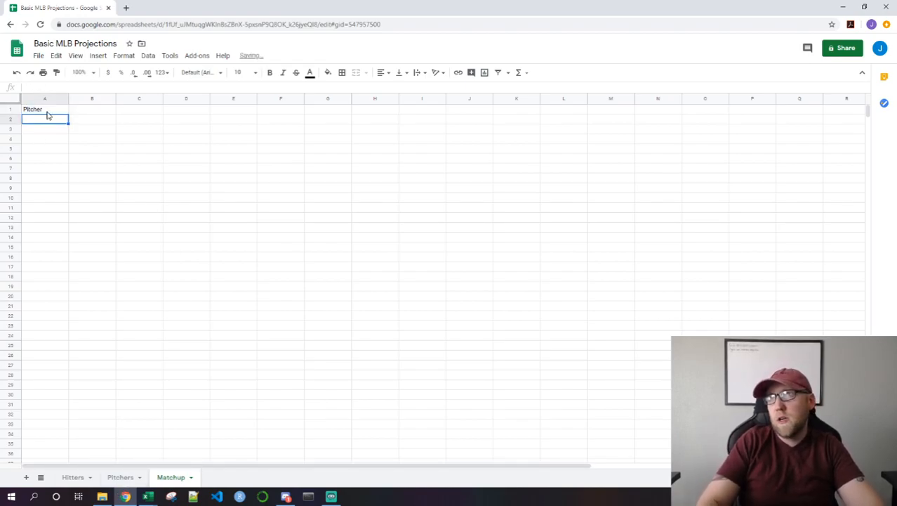
{"action": "type", "text": "Hitt"}
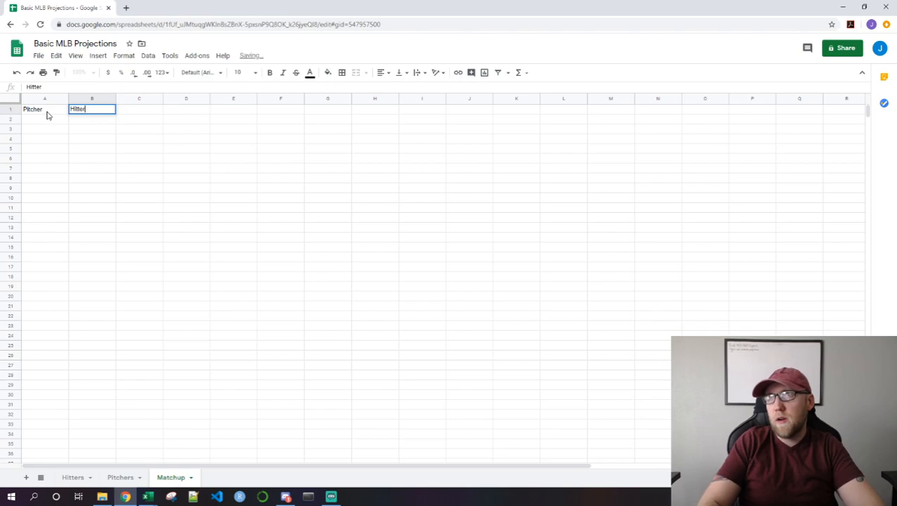
{"action": "type", "text": "er"}
{"action": "key", "text": "Tab"}
{"action": "key", "text": "Tab"}
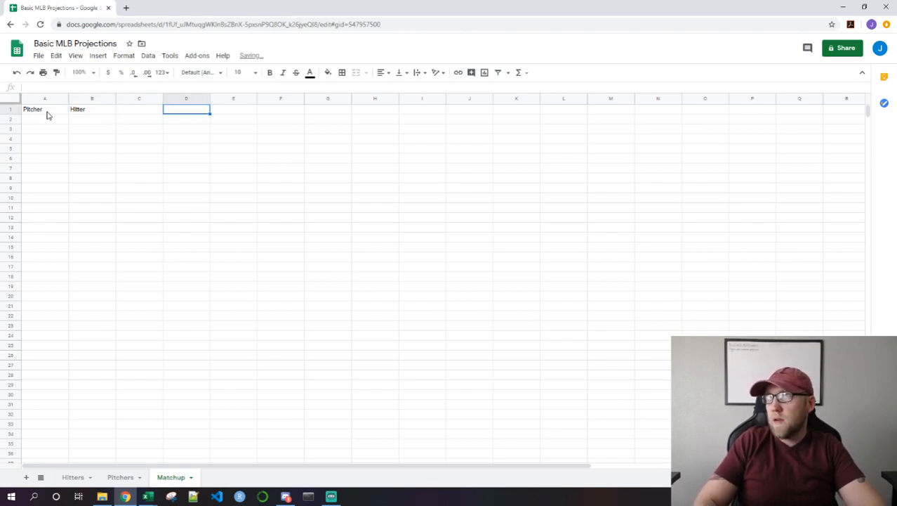
Leave column C blank and enter the headers K% in D1 and BB% in E1
{"action": "type", "text": "K%"}
{"action": "key", "text": "Return"}
{"action": "key", "text": "Up"}
{"action": "key", "text": "Right"}
{"action": "type", "text": "BB"}
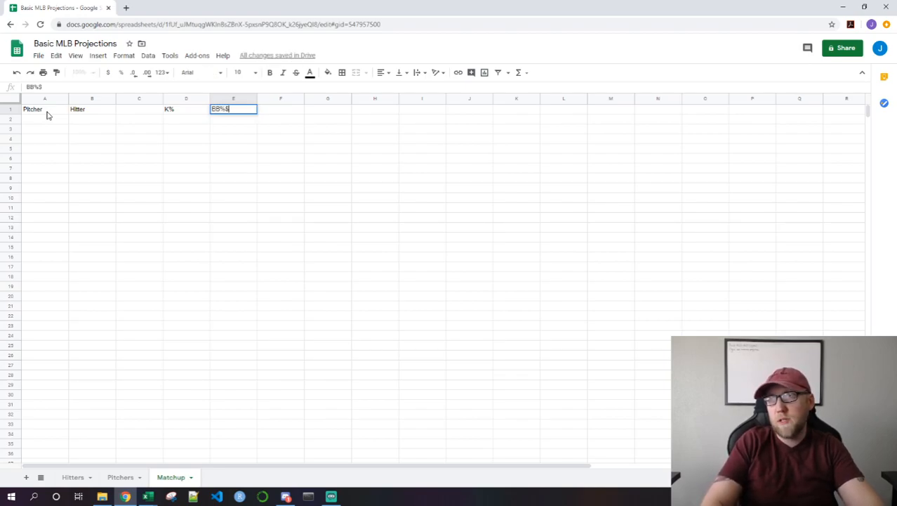
{"action": "key", "text": "Tab"}
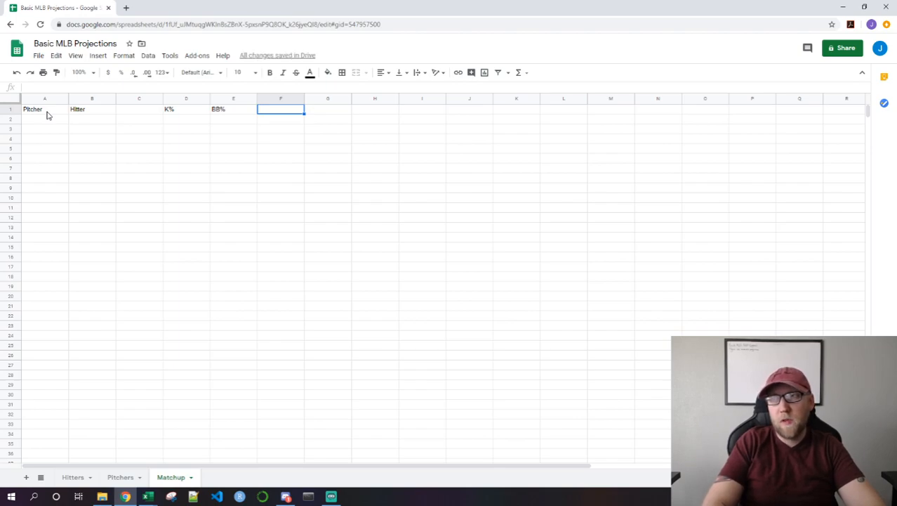
Enter the headers Avg, Home Run% and Steals in F1:H1 of the Matchup sheet
{"action": "type", "text": "Avg%"}
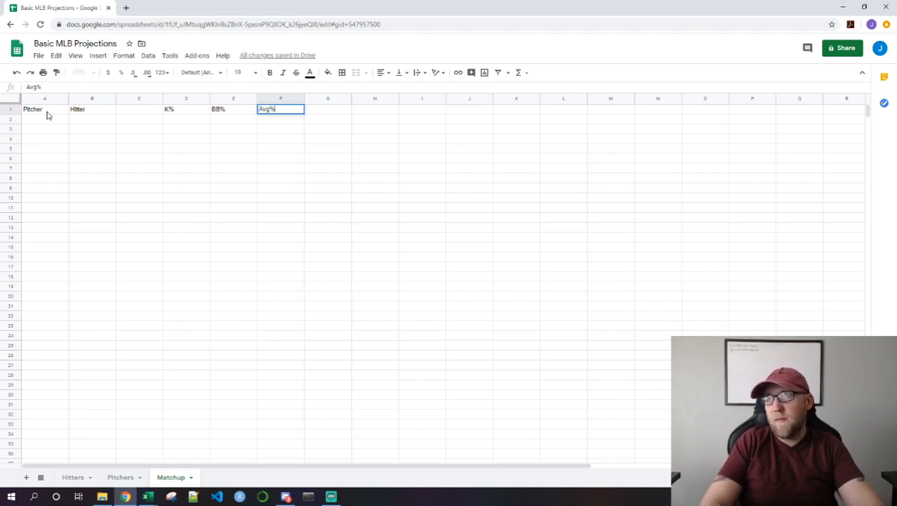
{"action": "key", "text": "BackSpace"}
{"action": "key", "text": "BackSpace"}
{"action": "key", "text": "BackSpace"}
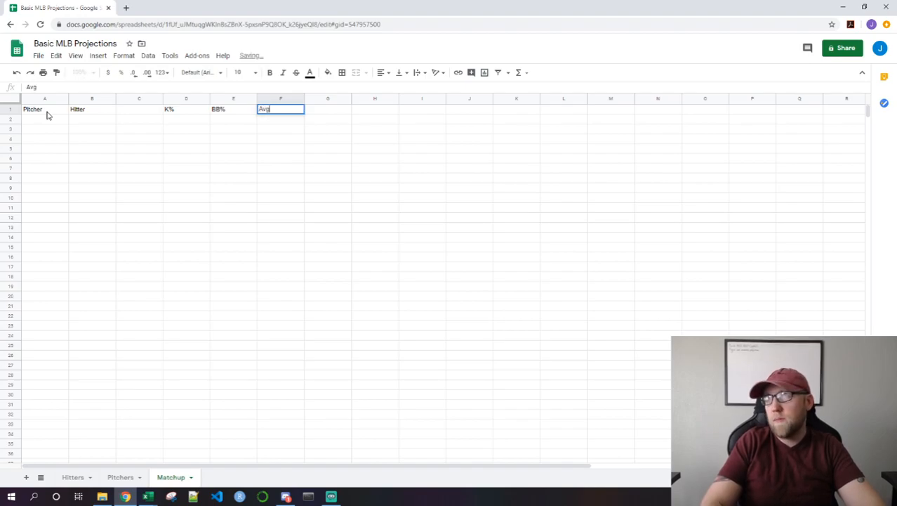
{"action": "key", "text": "Tab"}
{"action": "type", "text": "Home Run"}
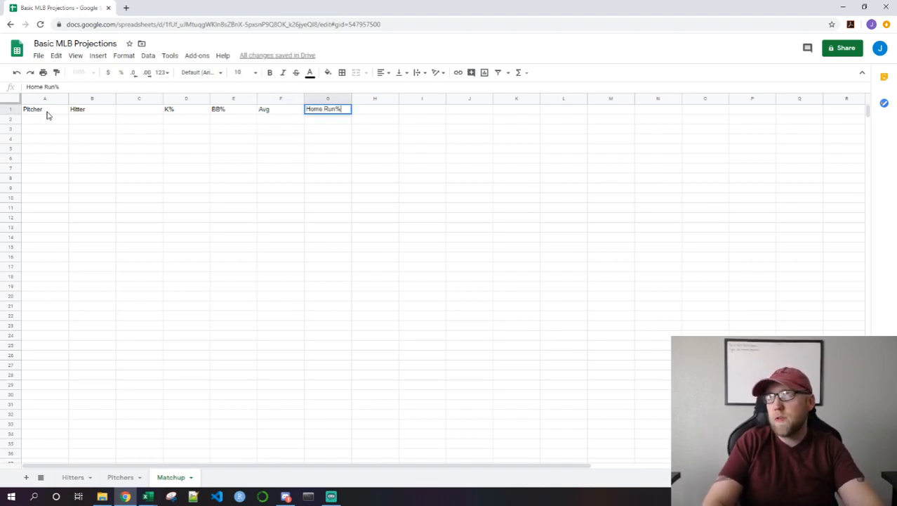
{"action": "key", "text": "Return"}
{"action": "key", "text": "Up"}
{"action": "key", "text": "Left"}
{"action": "key", "text": "Right"}
{"action": "key", "text": "Right"}
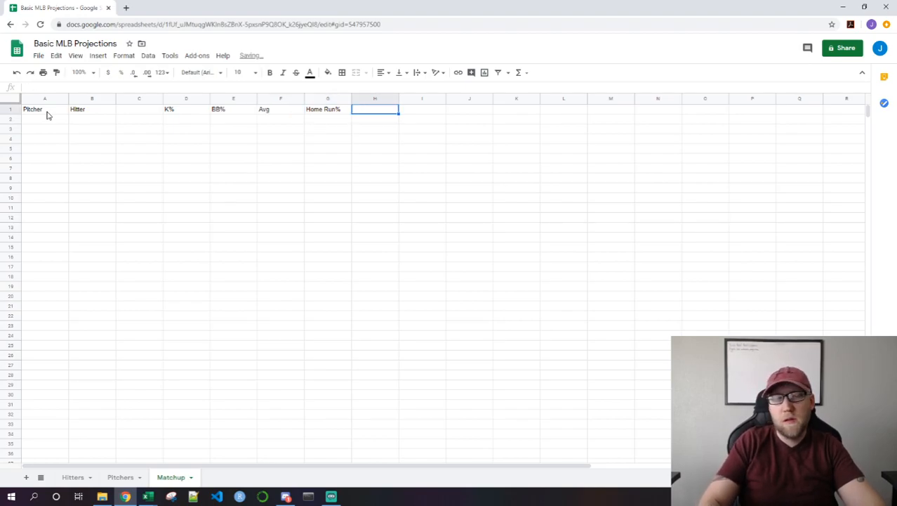
{"action": "type", "text": "Steals"}
{"action": "key", "text": "Tab"}
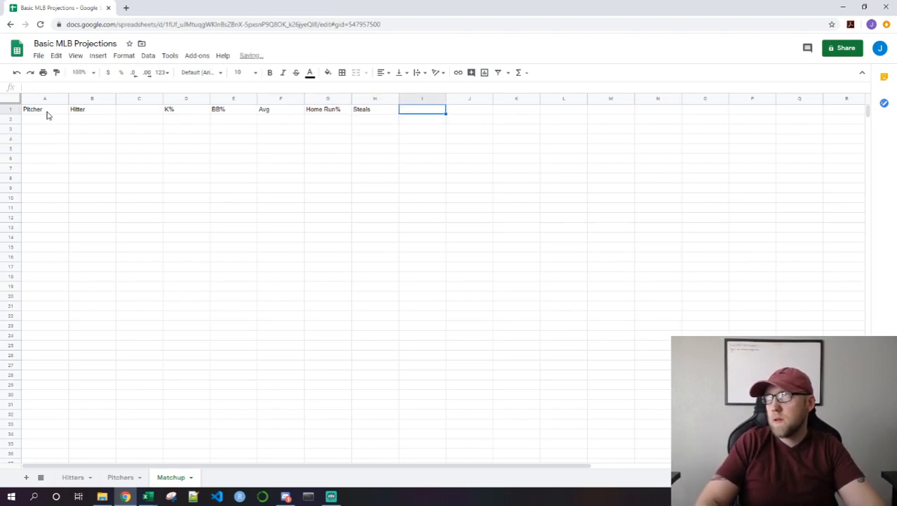
{"action": "key", "text": "Left"}
{"action": "key", "text": "Left"}
{"action": "key", "text": "Left"}
{"action": "key", "text": "Left"}
{"action": "key", "text": "Left"}
{"action": "key", "text": "Left"}
{"action": "key", "text": "Left"}
{"action": "key", "text": "Left"}
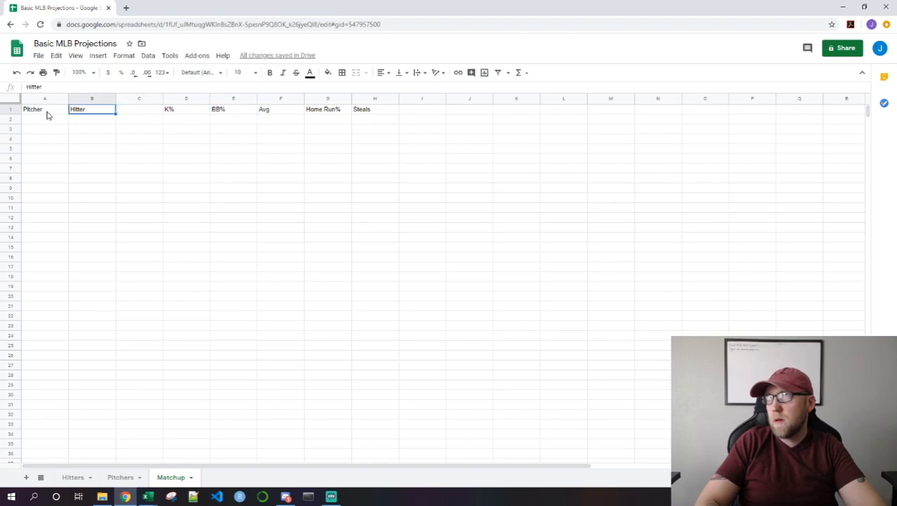
Enter the headers Singles in I1 and Doubles in J1 of the Matchup sheet
{"action": "left_click", "coordinate": [416, 111]}
{"action": "type", "text": "Singles"}
{"action": "key", "text": "Return"}
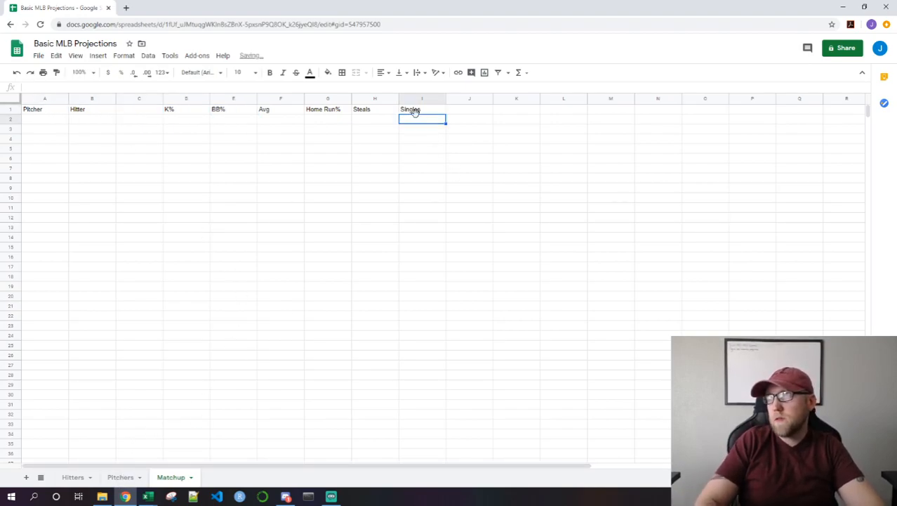
{"action": "key", "text": "Up"}
{"action": "key", "text": "Right"}
{"action": "type", "text": "Doubles"}
{"action": "key", "text": "Return"}
{"action": "key", "text": "Up"}
{"action": "key", "text": "Left"}
{"action": "key", "text": "Left"}
{"action": "key", "text": "Left"}
{"action": "key", "text": "Left"}
{"action": "key", "text": "Left"}
{"action": "key", "text": "Left"}
{"action": "key", "text": "Left"}
{"action": "key", "text": "Left"}
{"action": "key", "text": "Left"}
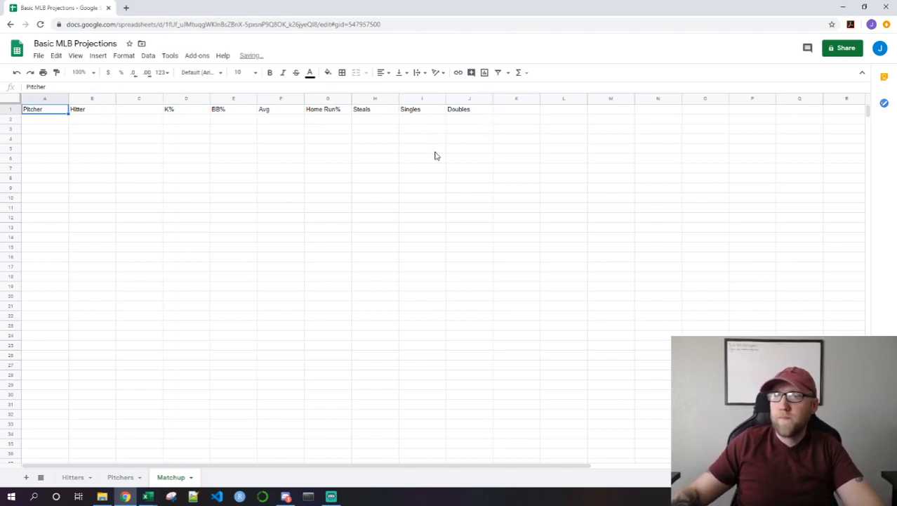
{"action": "left_click", "coordinate": [113, 478]}
{"action": "left_click", "coordinate": [71, 478]}
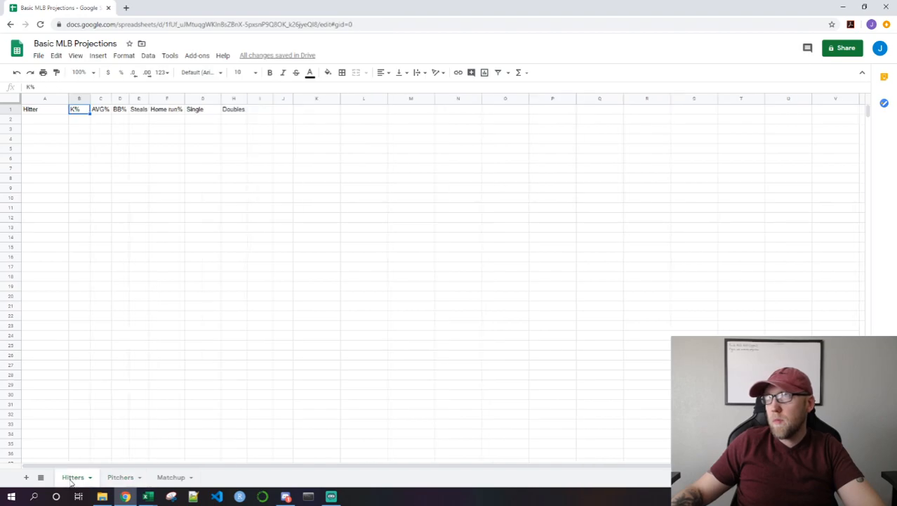
{"action": "left_click", "coordinate": [117, 477]}
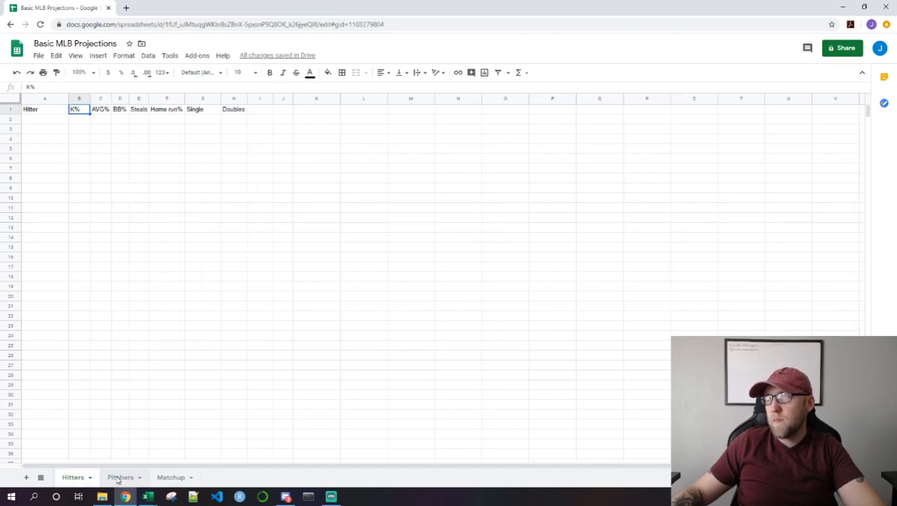
{"action": "left_click", "coordinate": [171, 477]}
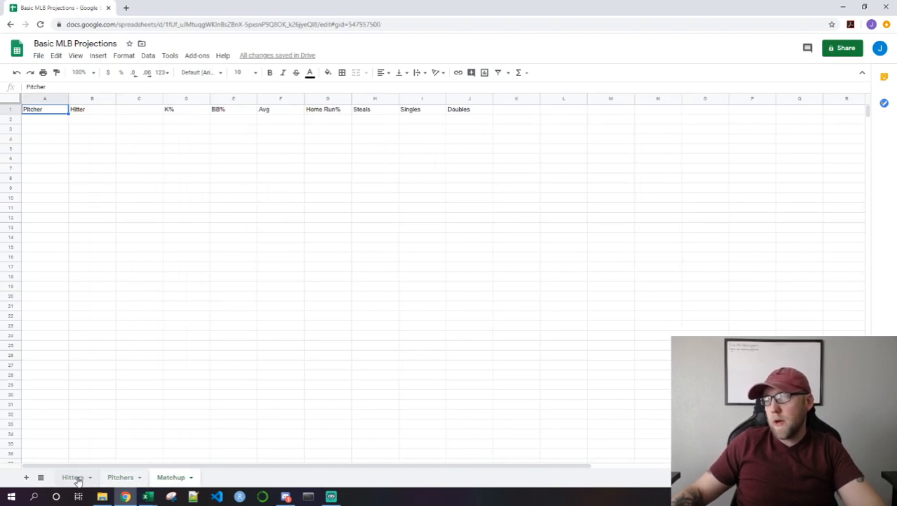
Enter the hitters Mike Trout in A2 and Aaron Judge in A3 of the Hitters sheet
{"action": "left_click", "coordinate": [72, 477]}
{"action": "left_click", "coordinate": [43, 122]}
{"action": "type", "text": "Mike Trout"}
{"action": "key", "text": "Return"}
{"action": "key", "text": "Up"}
{"action": "key", "text": "Right"}
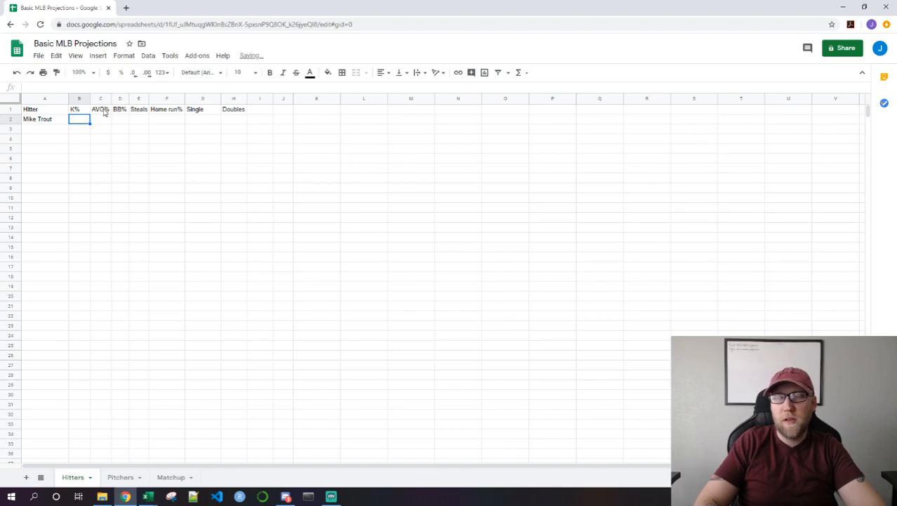
{"action": "key", "text": "Left"}
{"action": "key", "text": "Down"}
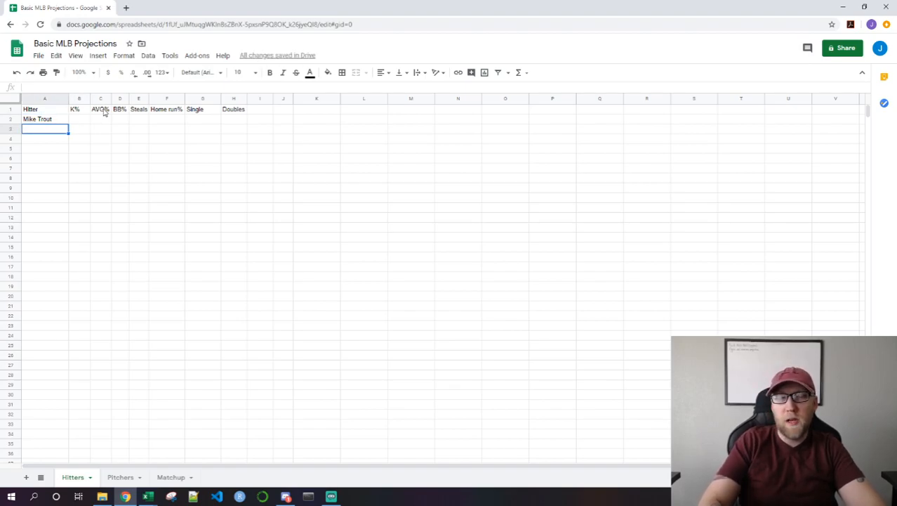
{"action": "type", "text": "Aaron"}
{"action": "key", "text": "Return"}
{"action": "key", "text": "Right"}
{"action": "key", "text": "Up"}
{"action": "key", "text": "Up"}
{"action": "key", "text": "Up"}
{"action": "key", "text": "Down"}
{"action": "key", "text": "Right"}
{"action": "key", "text": "Right"}
{"action": "key", "text": "Right"}
{"action": "key", "text": "Right"}
{"action": "key", "text": "Left"}
{"action": "key", "text": "Left"}
{"action": "key", "text": "Left"}
{"action": "key", "text": "Left"}
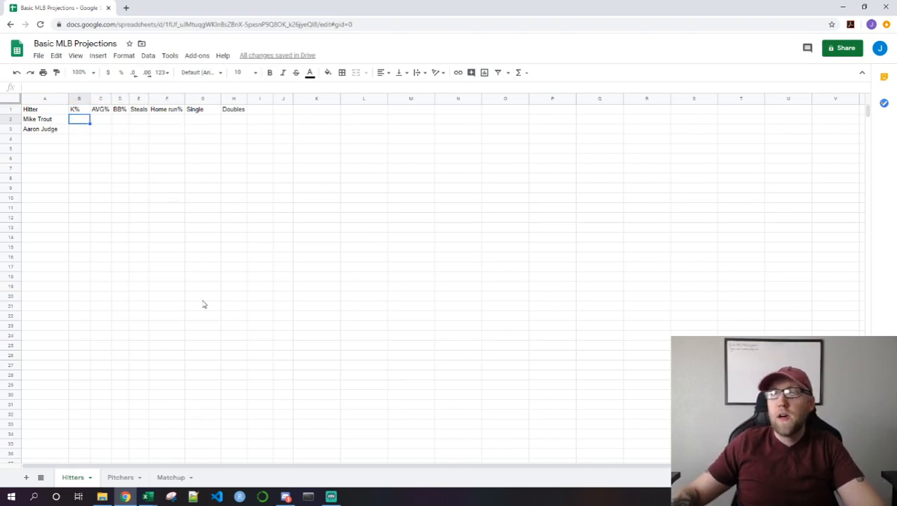
Add a new sheet directly after Hitters and name it Hitter Stats
{"action": "left_click", "coordinate": [26, 477]}
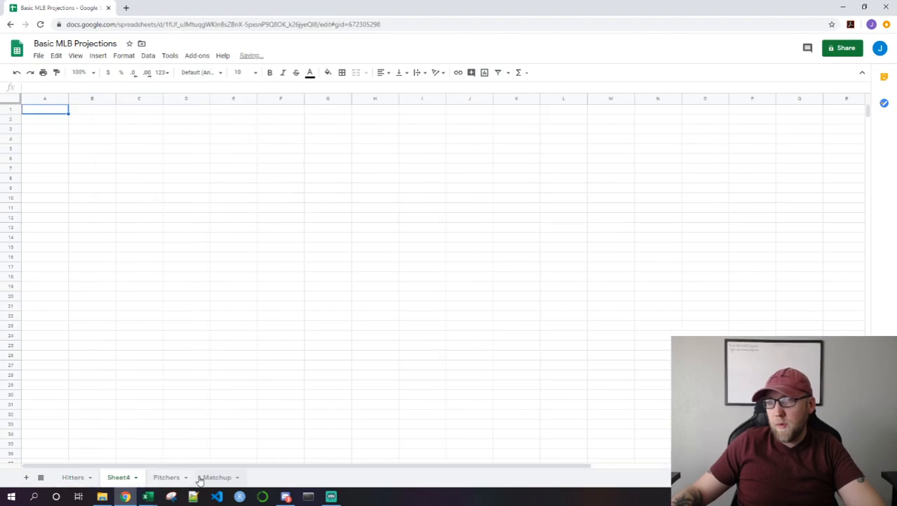
{"action": "double_click", "coordinate": [119, 478]}
{"action": "type", "text": "Hit"}
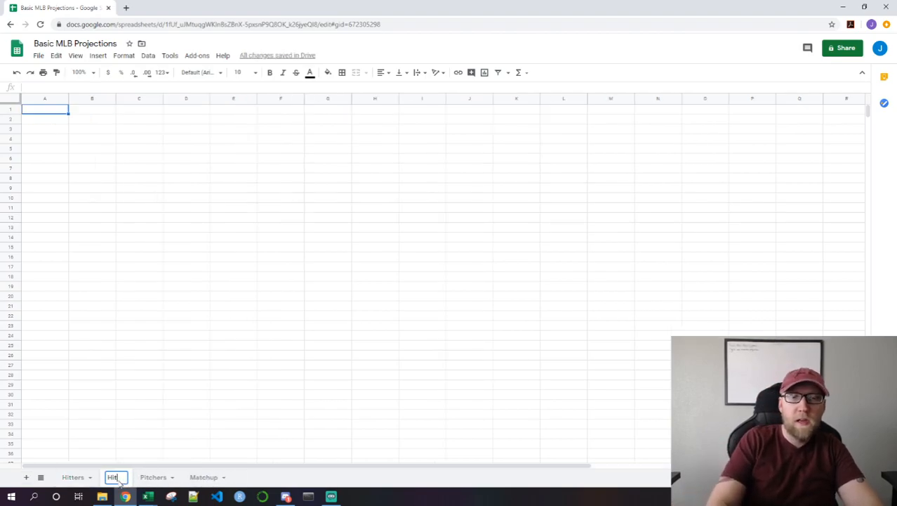
{"action": "type", "text": "ter Stats"}
{"action": "key", "text": "Return"}
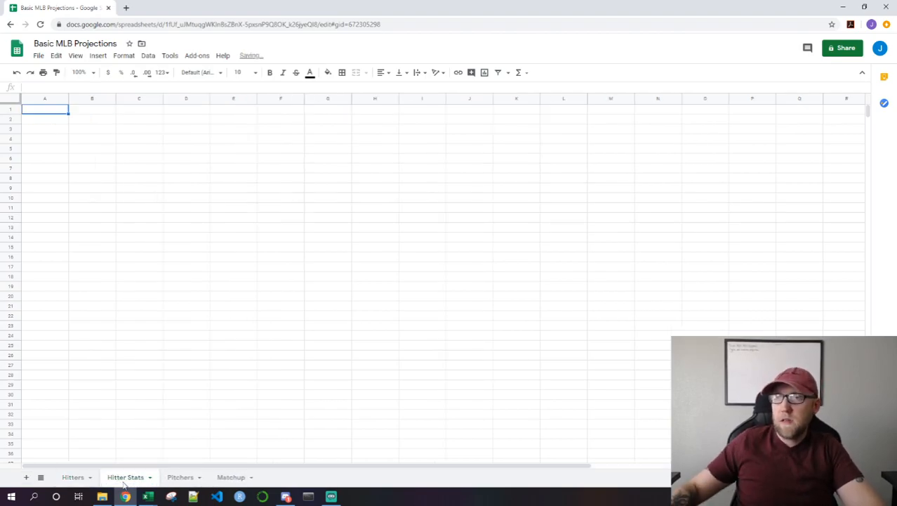
Add another sheet directly after Hitter Stats and name it Pitcher Stats
{"action": "left_click", "coordinate": [25, 478]}
{"action": "double_click", "coordinate": [177, 478]}
{"action": "type", "text": "Pitcher Stats"}
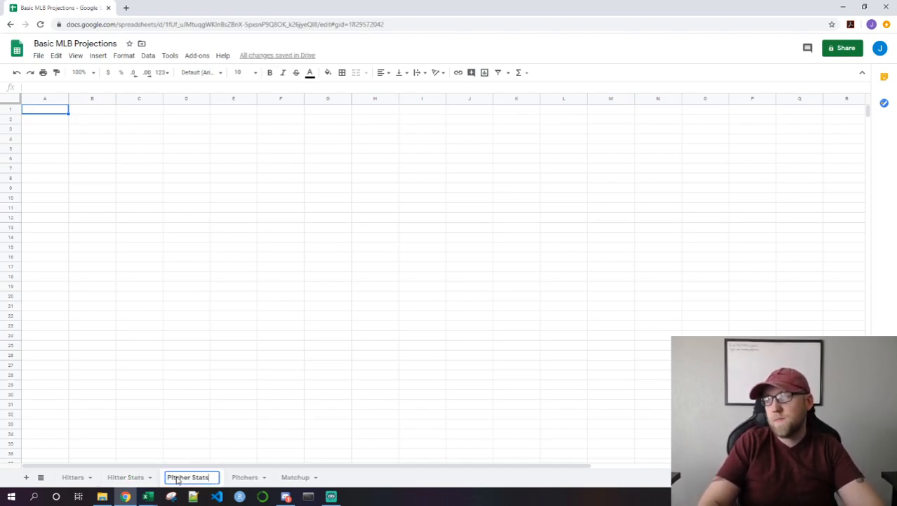
{"action": "key", "text": "Return"}
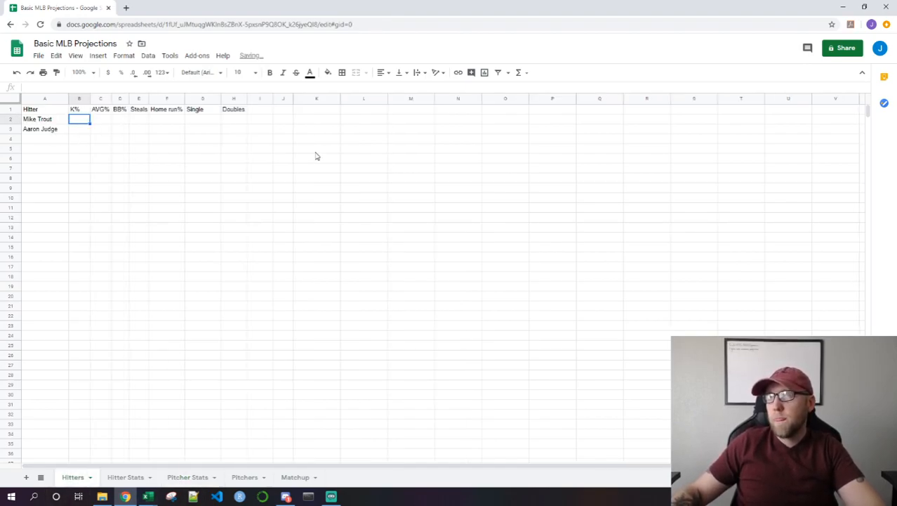
{"action": "left_click", "coordinate": [40, 120]}
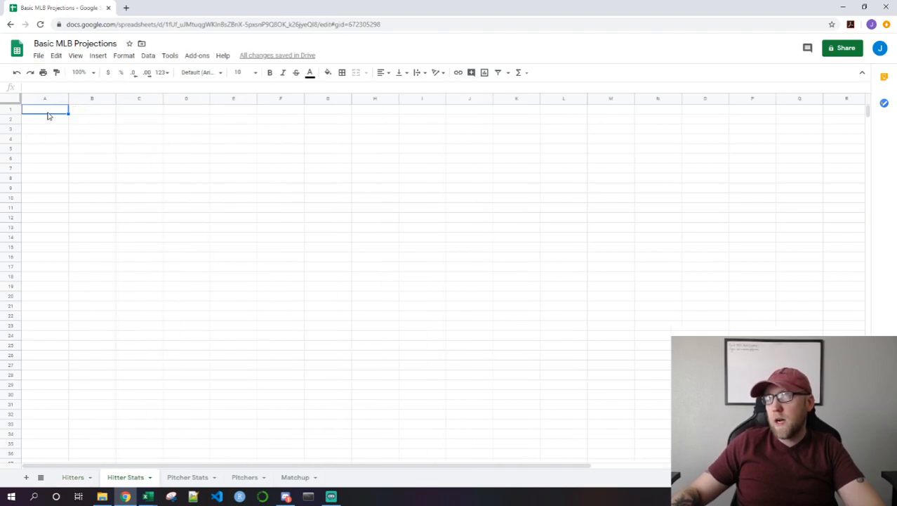
{"action": "left_click", "coordinate": [41, 112]}
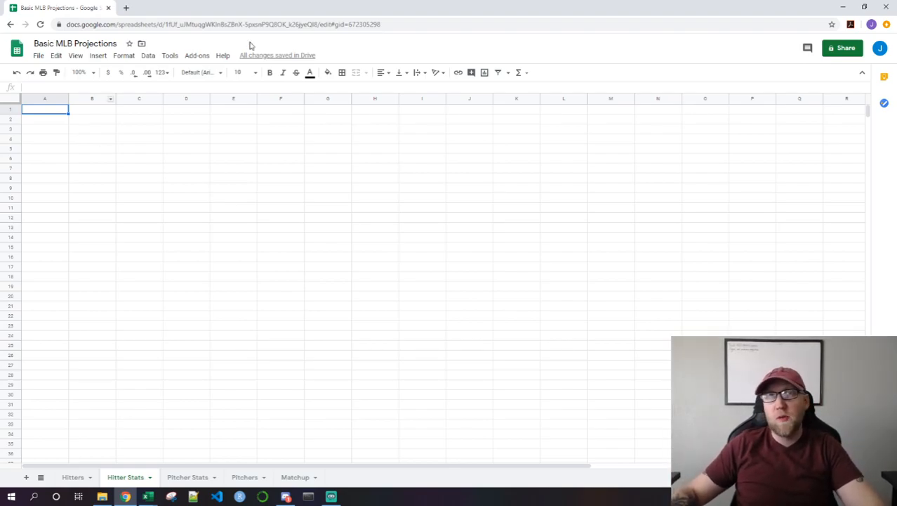
Open fangraphs.com in a new browser tab
{"action": "left_click", "coordinate": [127, 7]}
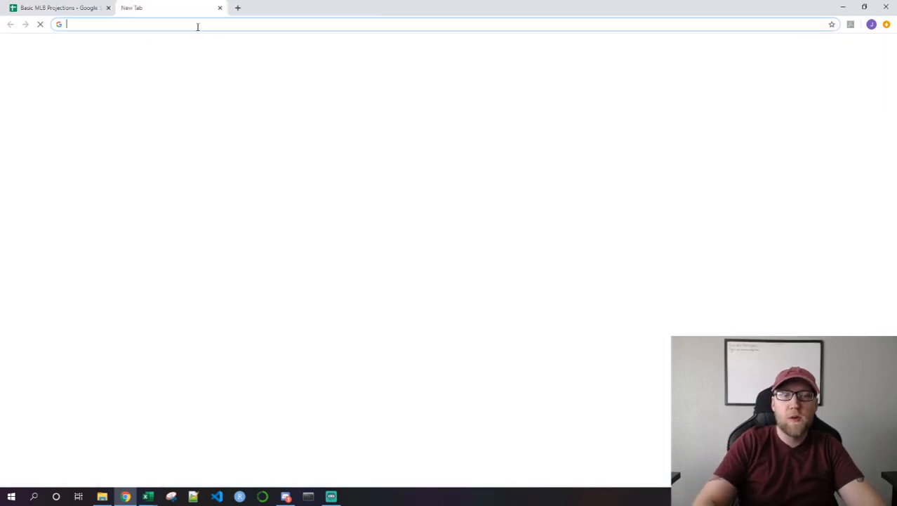
{"action": "type", "text": "fangraphs"}
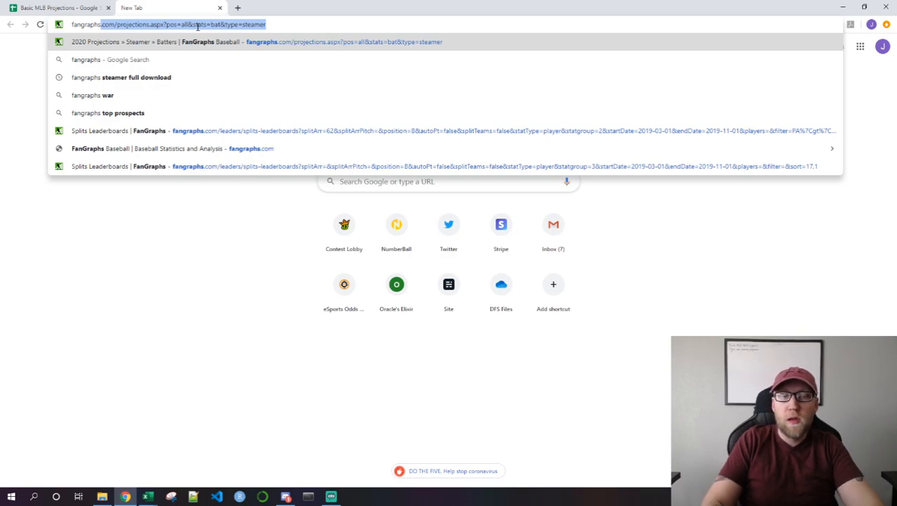
{"action": "type", "text": ".com"}
{"action": "key", "text": "Return"}
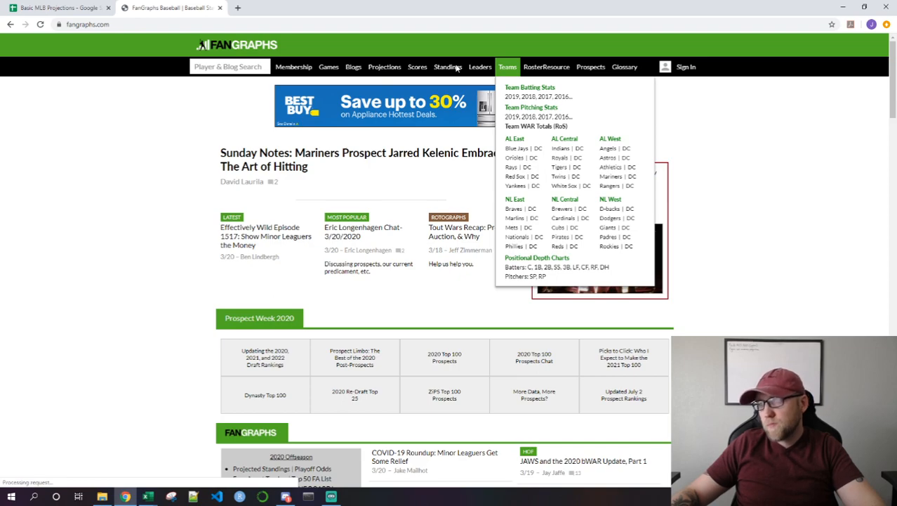
Open the 2019 batting leaders, switch to the Splits Leaderboards with the membership offer declined, and view the player table
{"action": "mouse_move", "coordinate": [463, 67]}
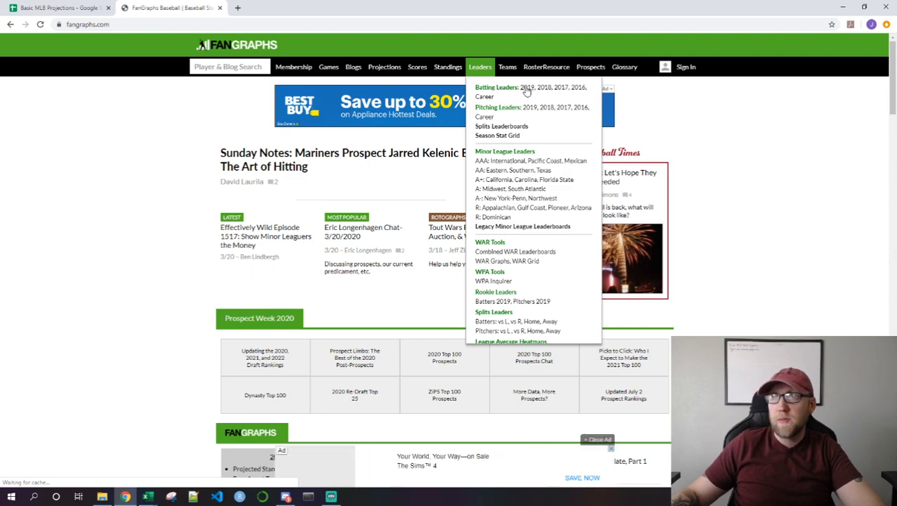
{"action": "left_click", "coordinate": [526, 91]}
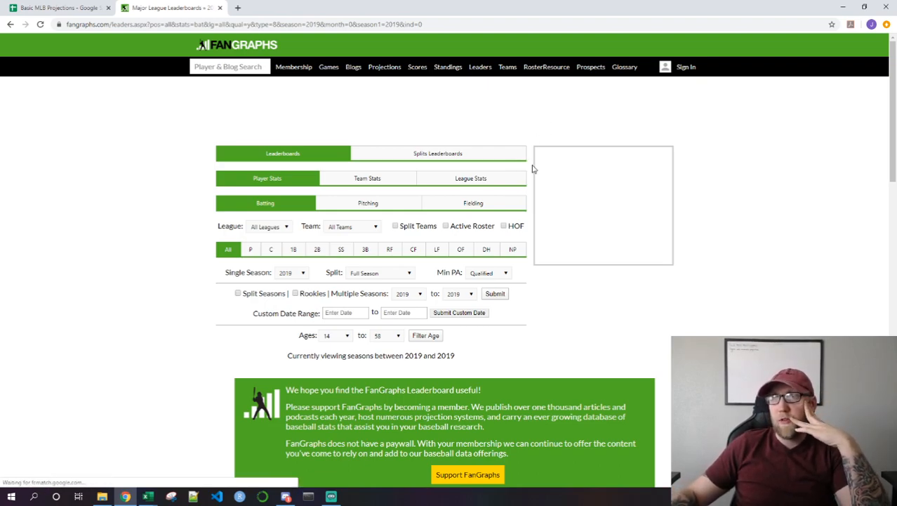
{"action": "left_click", "coordinate": [436, 155]}
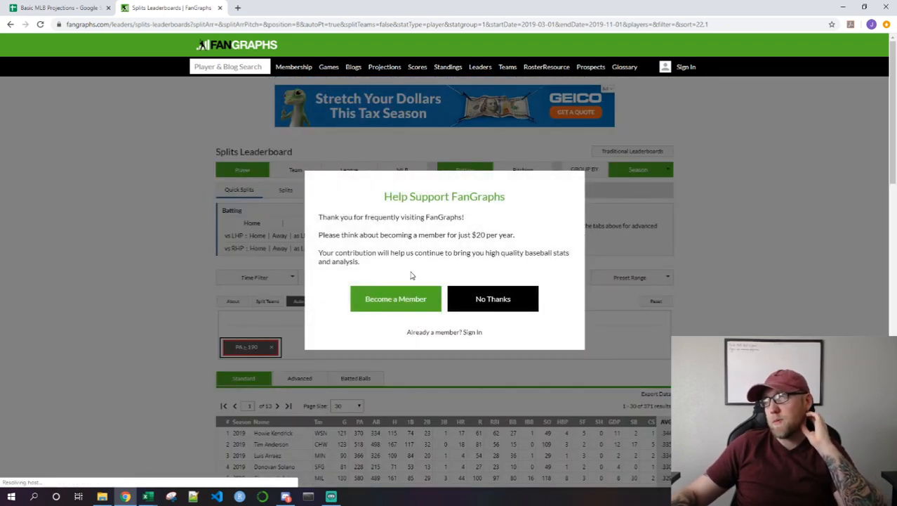
{"action": "left_click", "coordinate": [495, 301]}
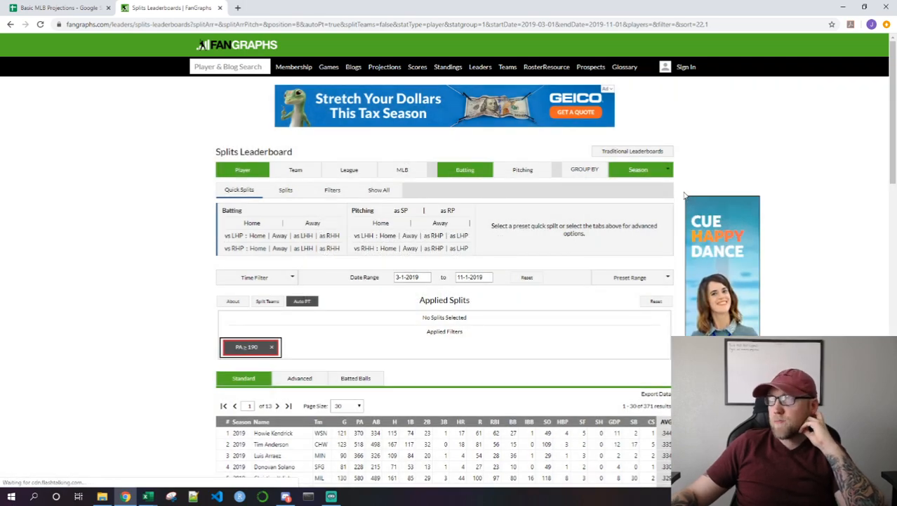
{"action": "scroll", "coordinate": [685, 196], "scroll_direction": "down", "scroll_amount": 1}
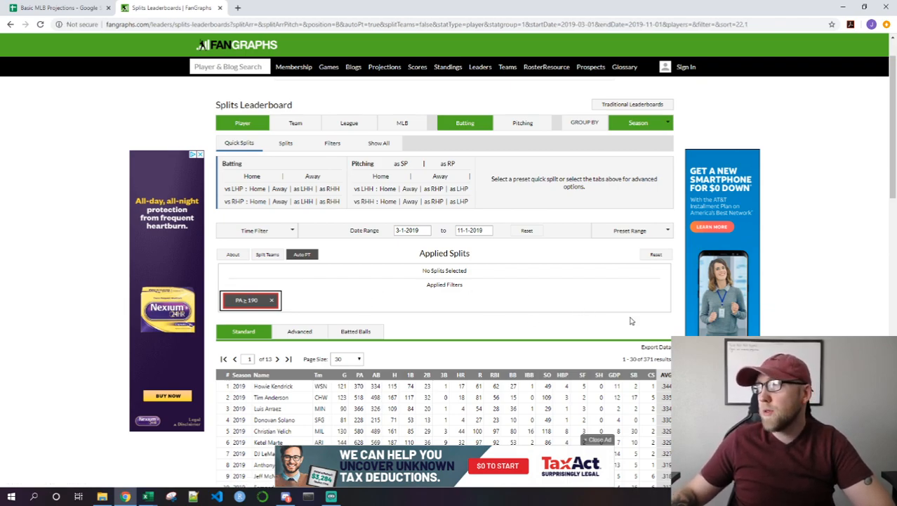
{"action": "scroll", "coordinate": [680, 319], "scroll_direction": "down", "scroll_amount": 3}
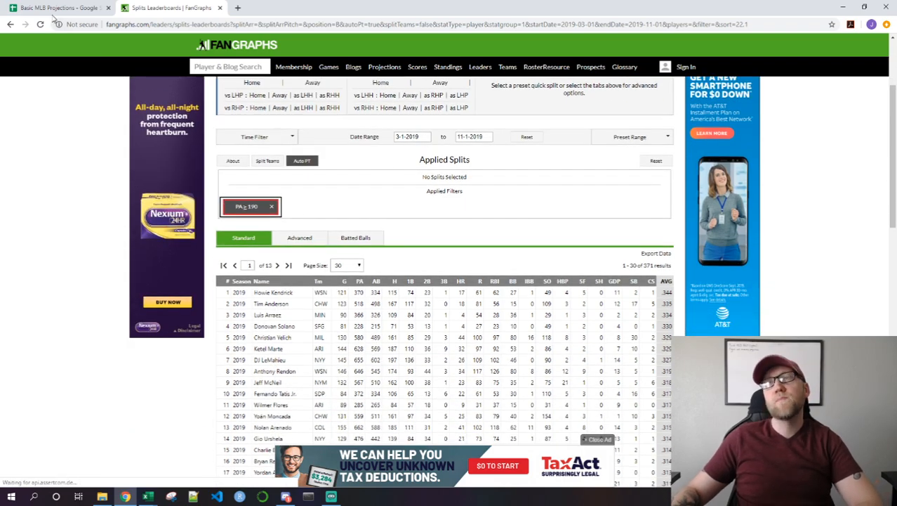
Return to the Basic MLB Projections spreadsheet and change the header in C1 of the Hitters sheet to AVG
{"action": "left_click", "coordinate": [49, 8]}
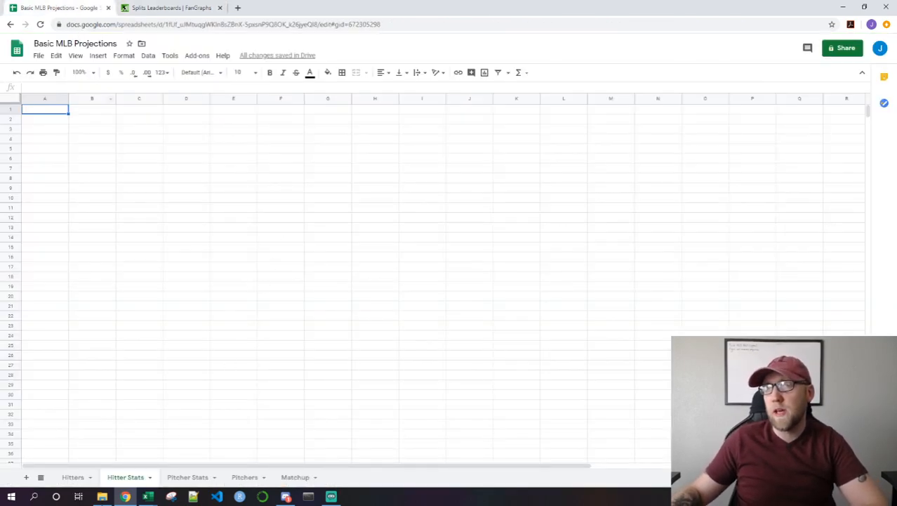
{"action": "left_click", "coordinate": [84, 480]}
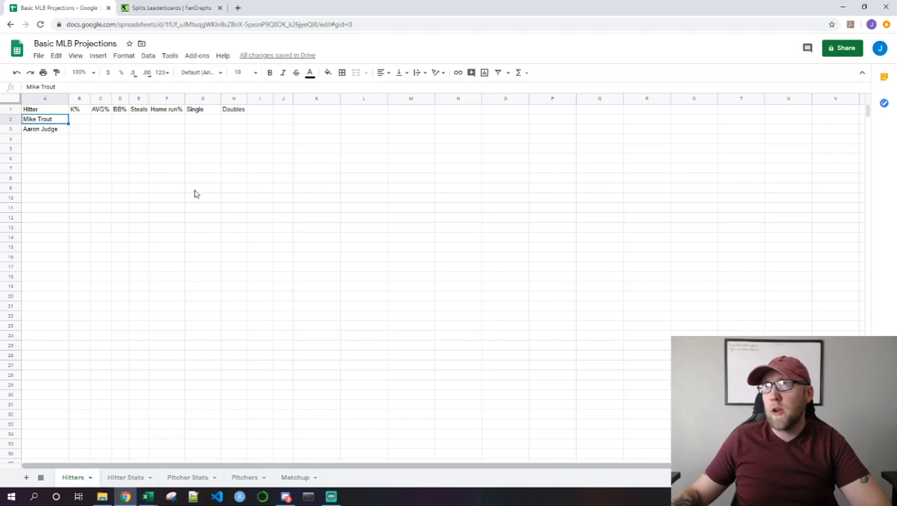
{"action": "left_click", "coordinate": [77, 113]}
{"action": "left_click", "coordinate": [101, 114]}
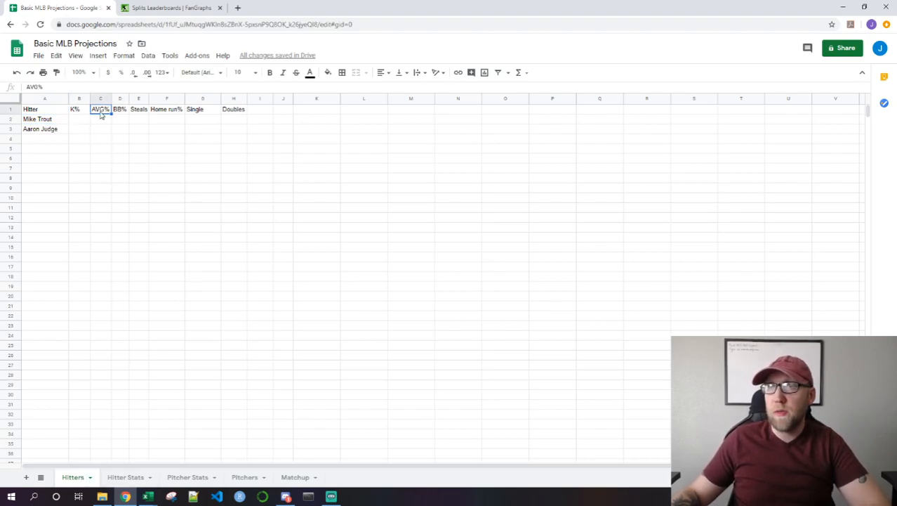
{"action": "left_click", "coordinate": [69, 85]}
{"action": "key", "text": "Return"}
Change the header in G1 of the Hitters sheet to Singles
{"action": "key", "text": "Right"}
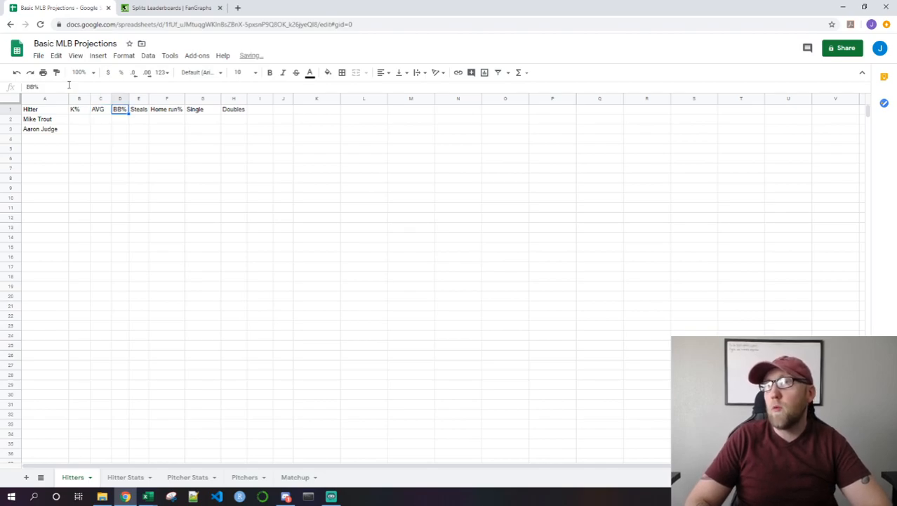
{"action": "key", "text": "Right"}
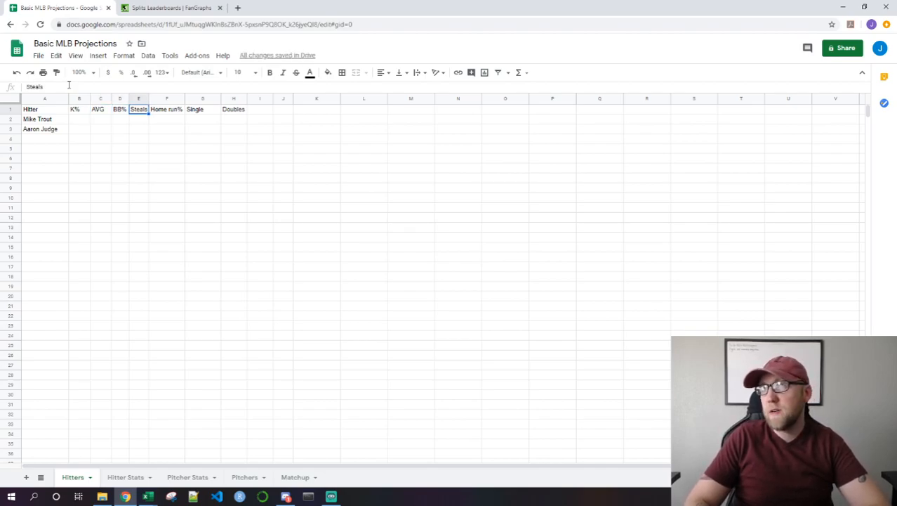
{"action": "key", "text": "Right"}
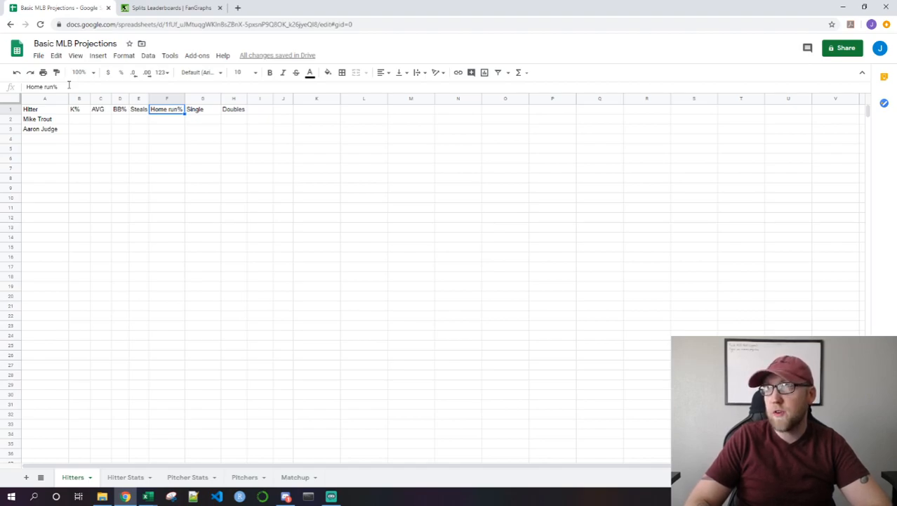
{"action": "key", "text": "Right"}
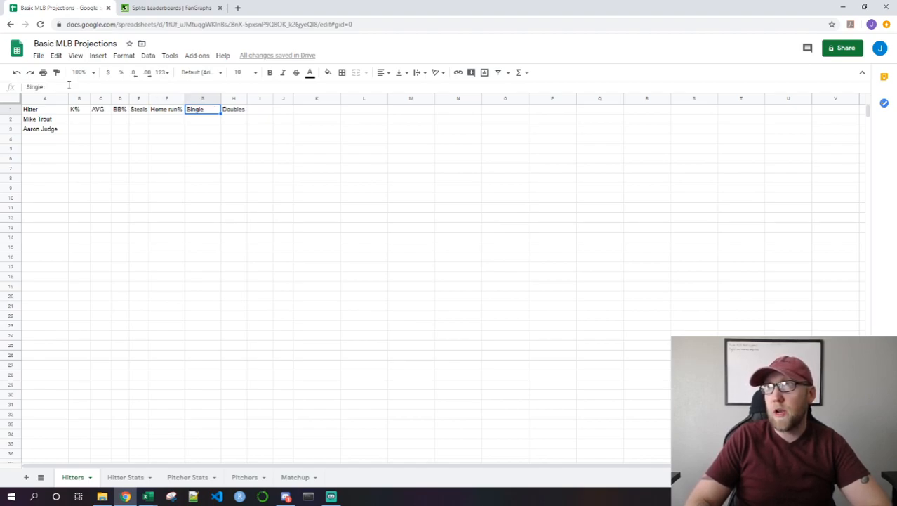
{"action": "key", "text": "Right"}
{"action": "key", "text": "Left"}
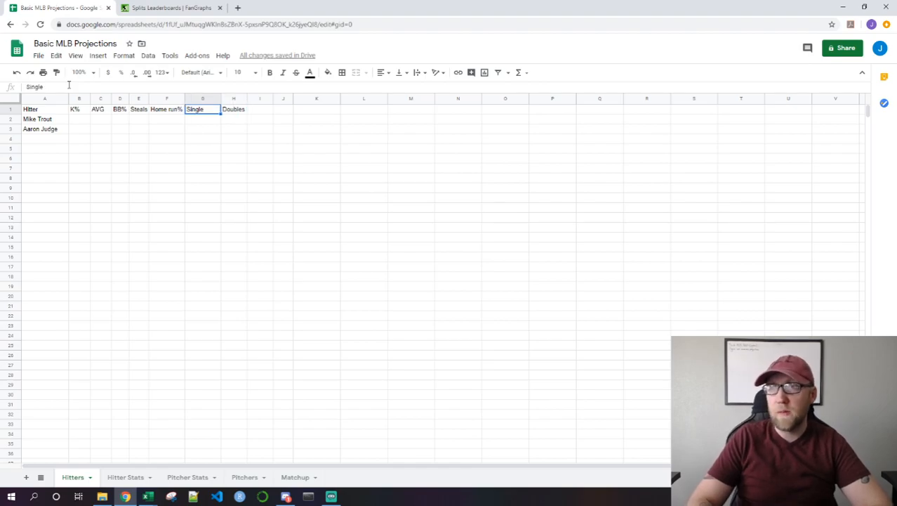
{"action": "left_click", "coordinate": [69, 85]}
{"action": "type", "text": "s"}
{"action": "key", "text": "Return"}
{"action": "key", "text": "Up"}
{"action": "key", "text": "Left"}
{"action": "key", "text": "Left"}
{"action": "key", "text": "Left"}
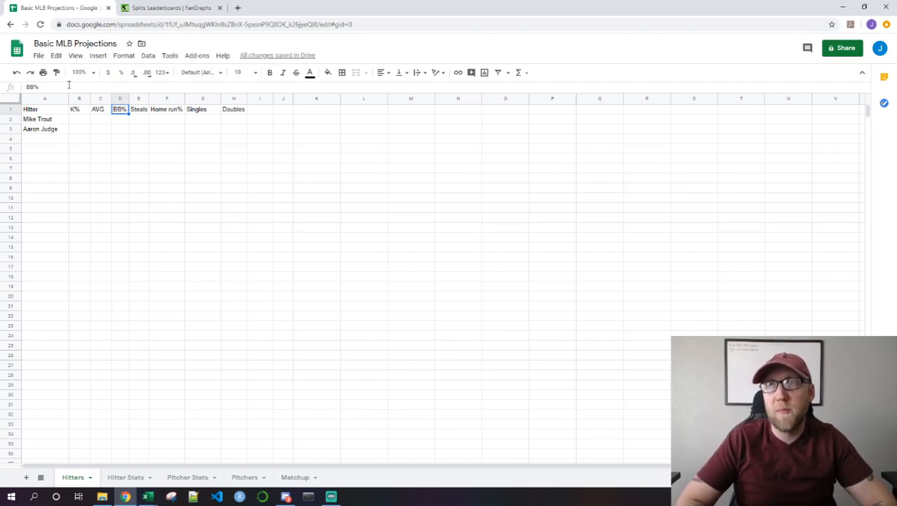
{"action": "key", "text": "Left"}
{"action": "key", "text": "Left"}
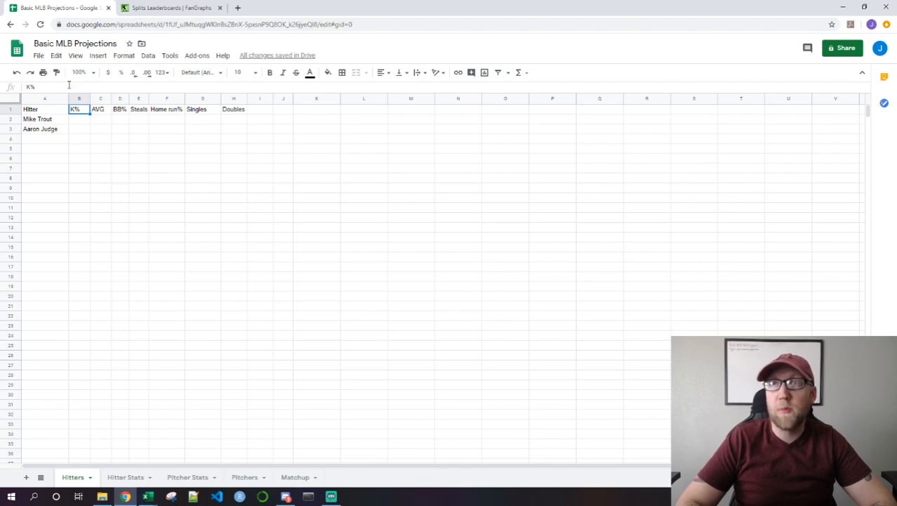
Change the header in E1 of the Hitters sheet to Steals/PA and fit column E's width to it
{"action": "key", "text": "Right"}
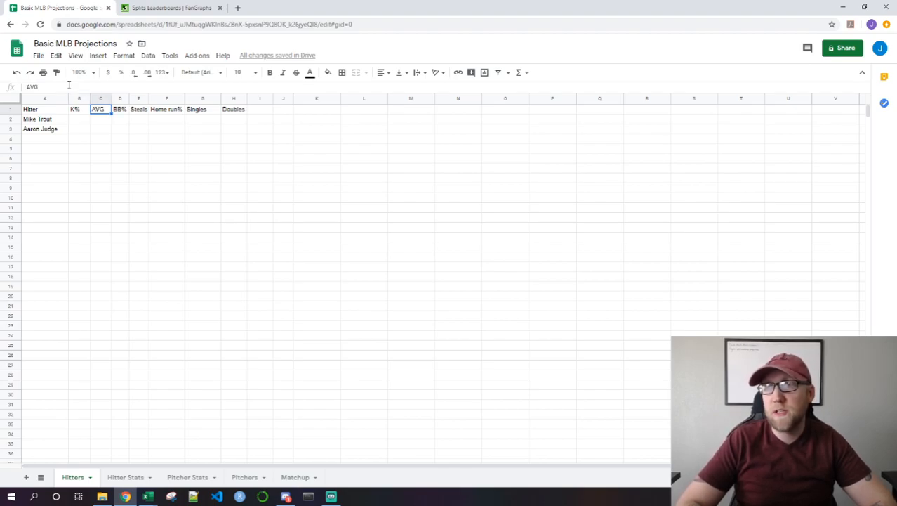
{"action": "key", "text": "Right"}
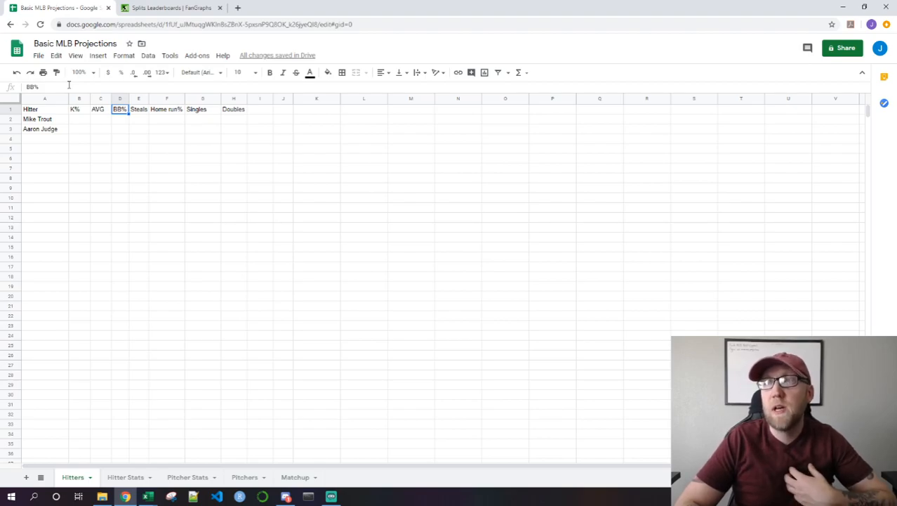
{"action": "key", "text": "Right"}
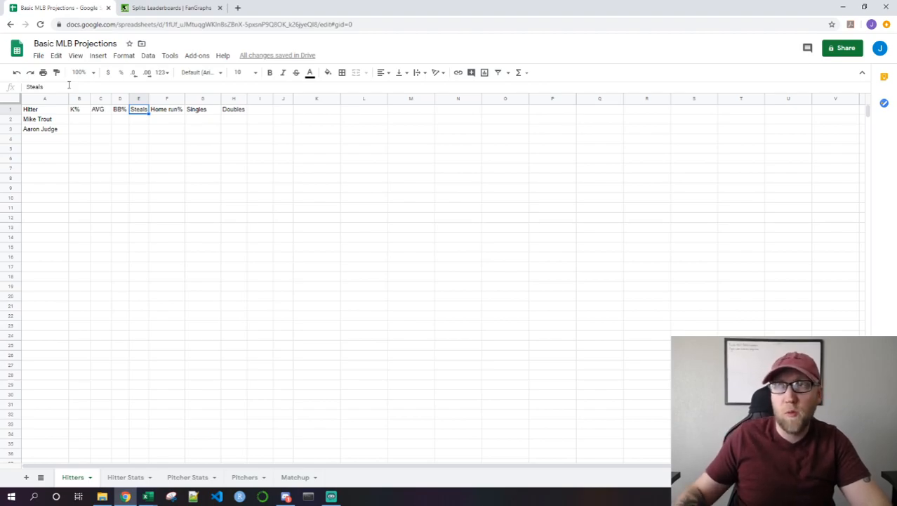
{"action": "key", "text": "Return"}
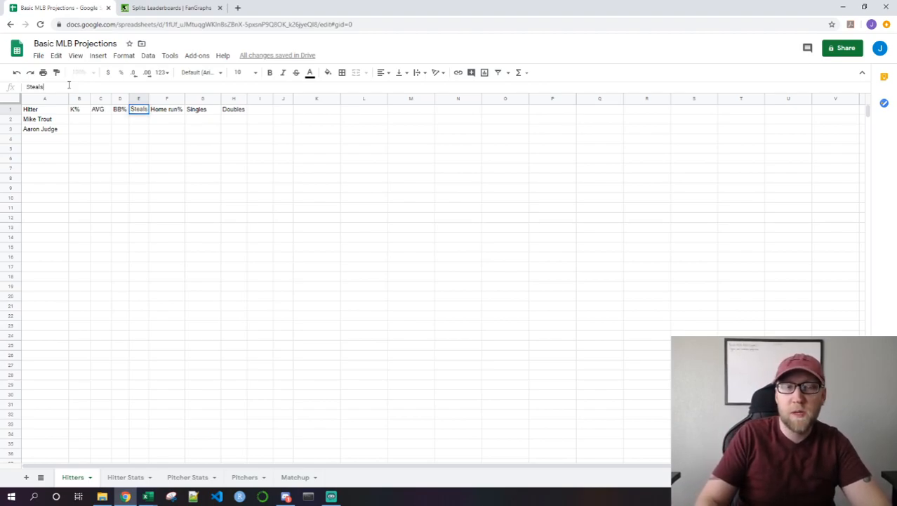
{"action": "type", "text": "/"}
{"action": "key", "text": "Return"}
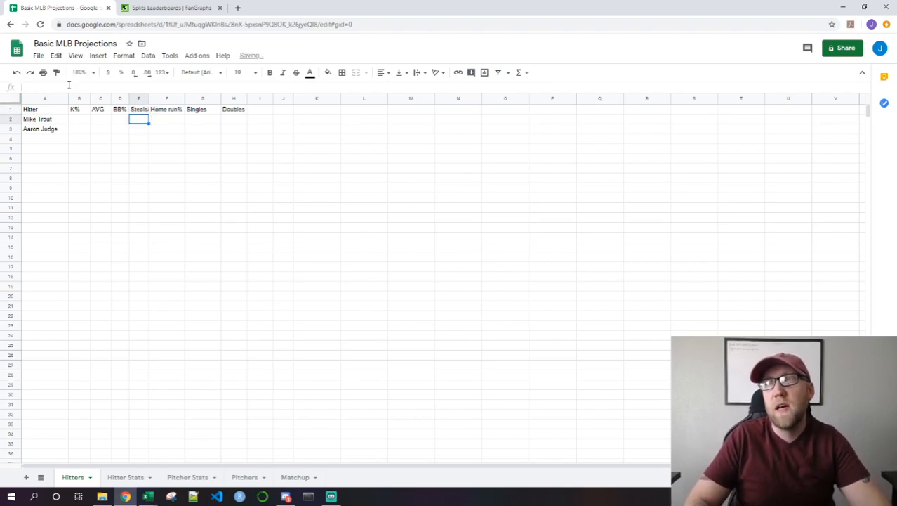
{"action": "key", "text": "Up"}
{"action": "key", "text": "Right"}
{"action": "double_click", "coordinate": [148, 98]}
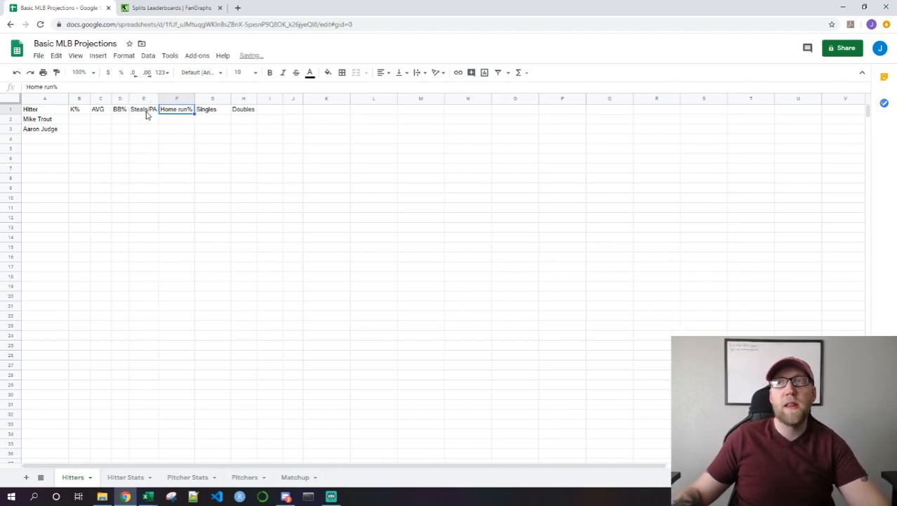
{"action": "left_click", "coordinate": [146, 112]}
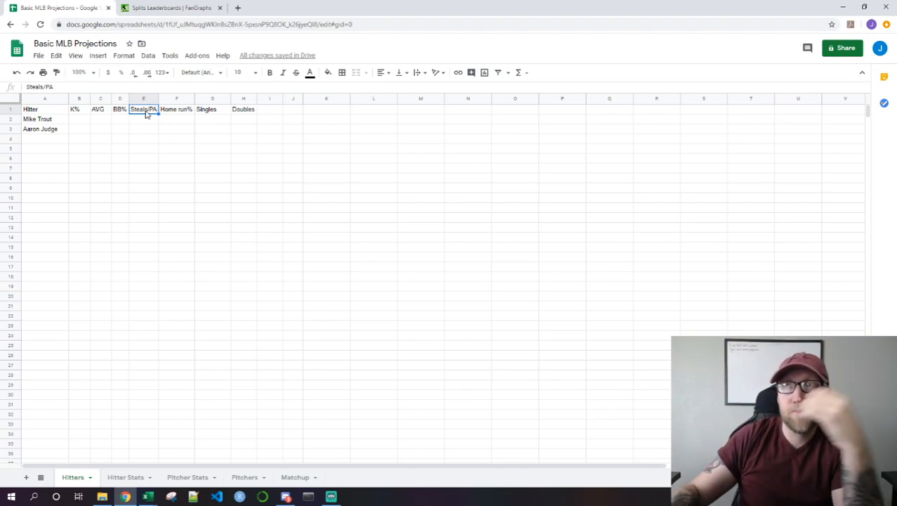
{"action": "left_click", "coordinate": [174, 112]}
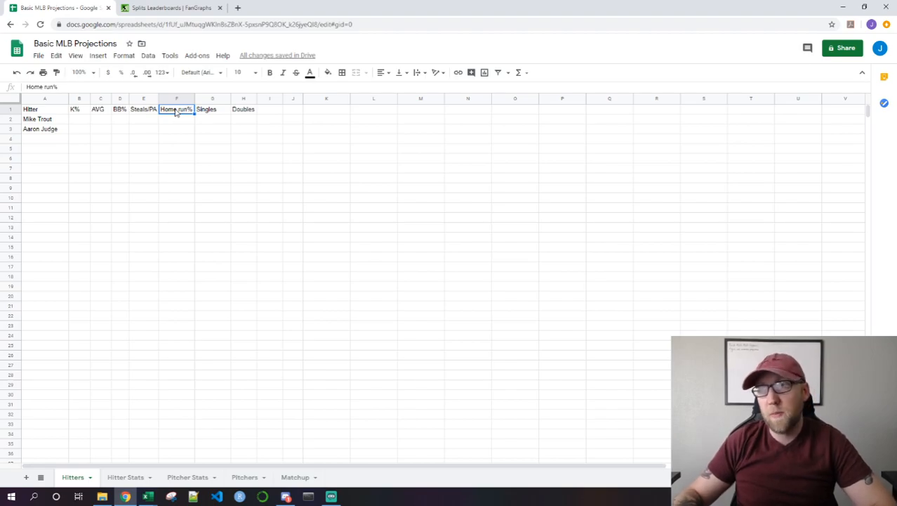
{"action": "left_click", "coordinate": [226, 113]}
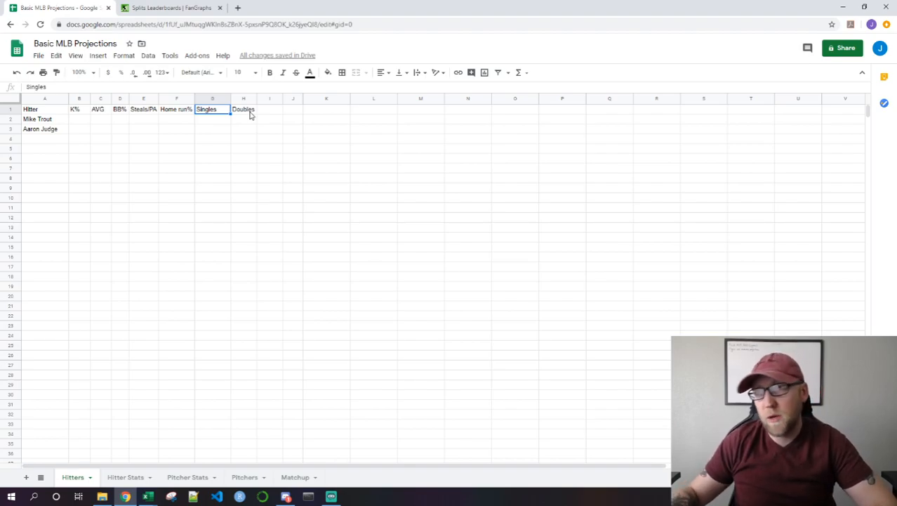
Export the 2019 Standard and Batted Balls hitter tables from the FanGraphs Splits Leaderboards and open both exports in Excel
{"action": "left_click", "coordinate": [163, 9]}
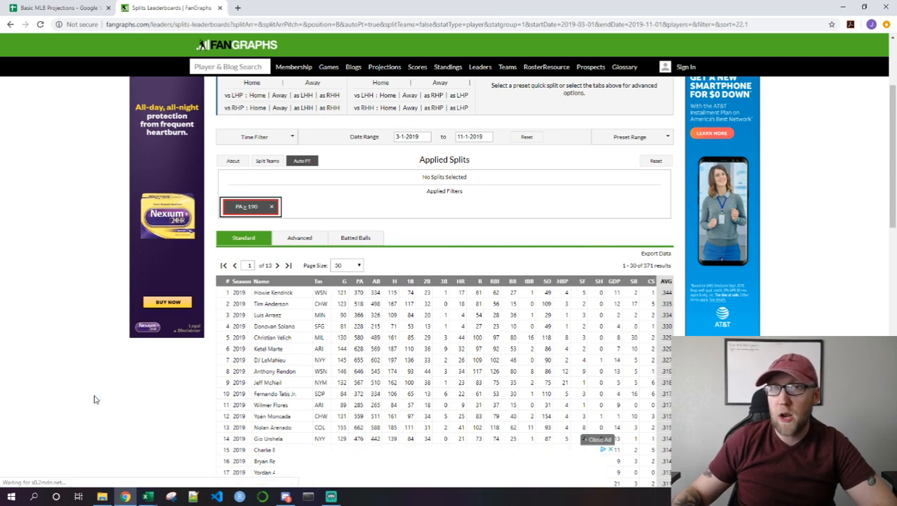
{"action": "key", "text": "alt+Tab"}
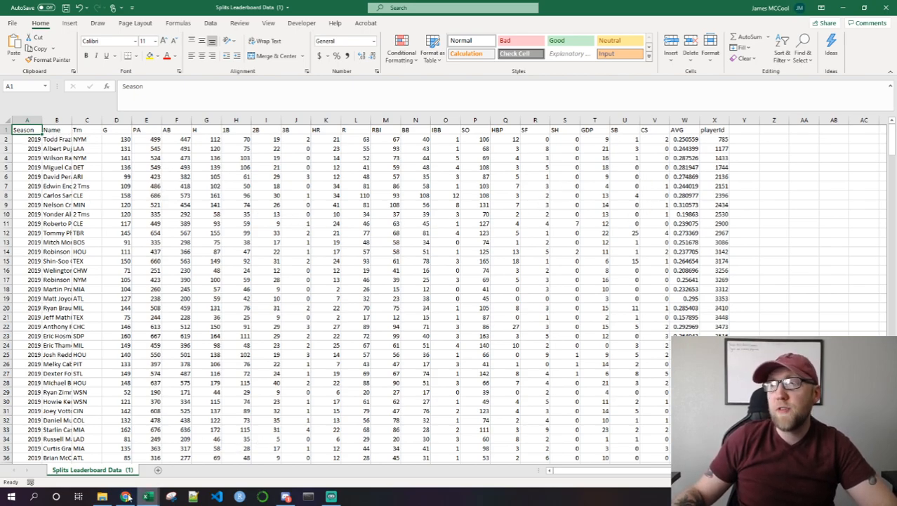
{"action": "mouse_move", "coordinate": [125, 496]}
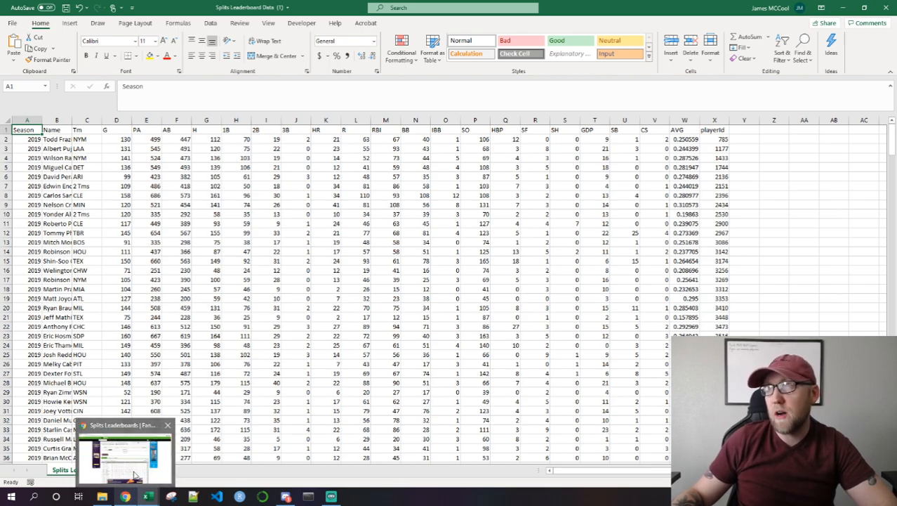
{"action": "left_click", "coordinate": [140, 474]}
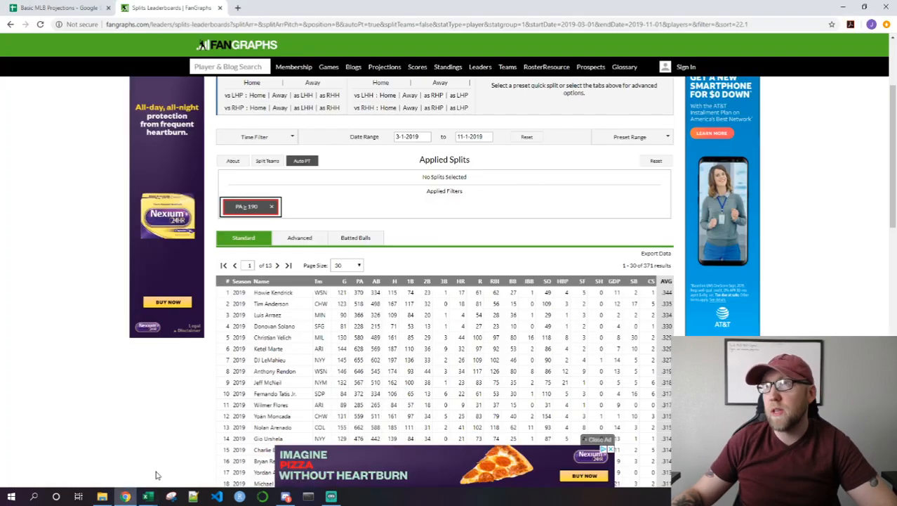
{"action": "left_click", "coordinate": [355, 238]}
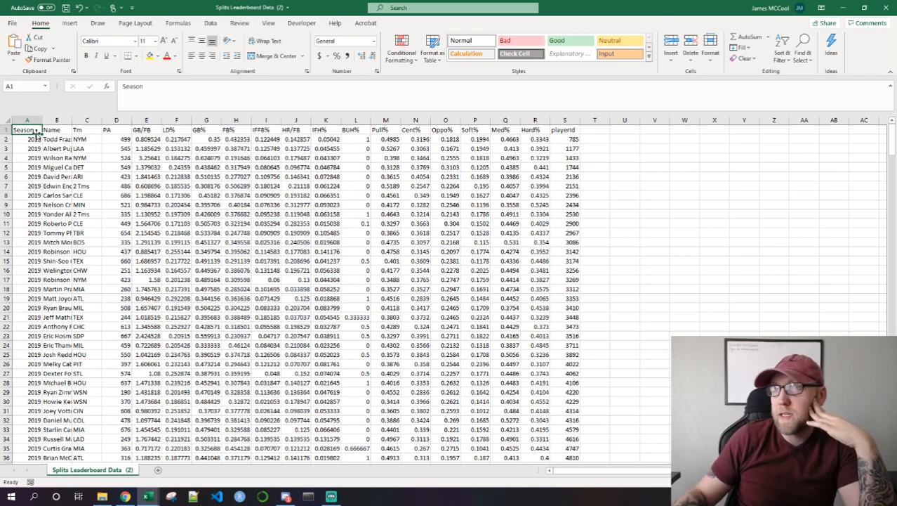
Arrange the Splits Leaderboard Data (1) and (2) workbooks side by side
{"action": "left_click_drag", "start_coordinate": [572, 14], "coordinate": [895, 9]}
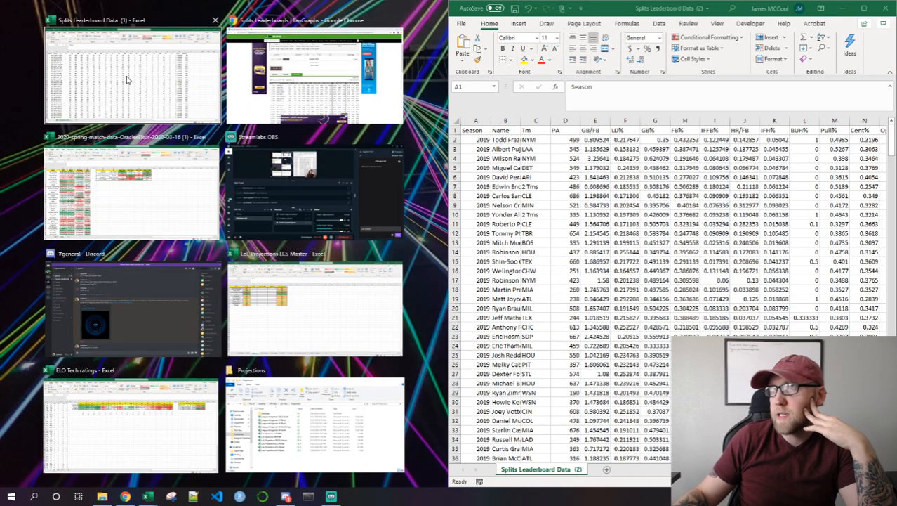
{"action": "left_click", "coordinate": [130, 80]}
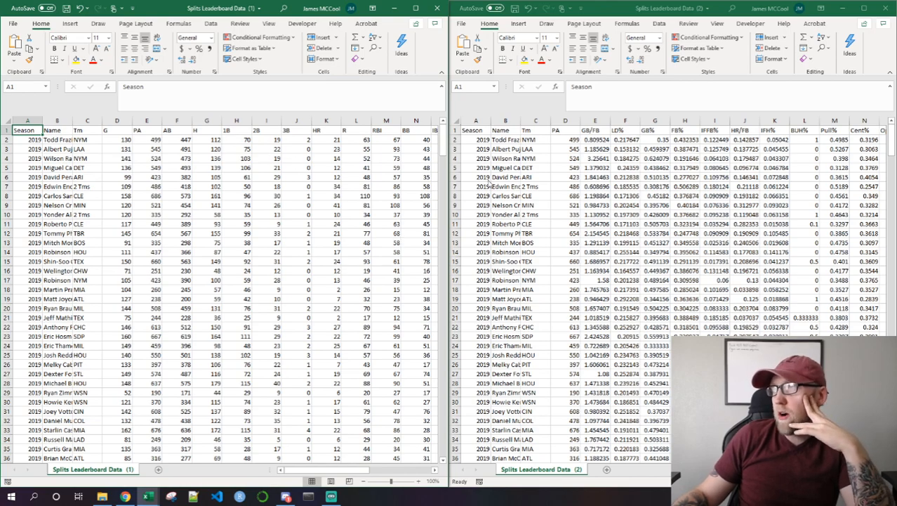
Compare the order of the player names in the Name columns of the two exported workbooks
{"action": "left_click", "coordinate": [527, 151]}
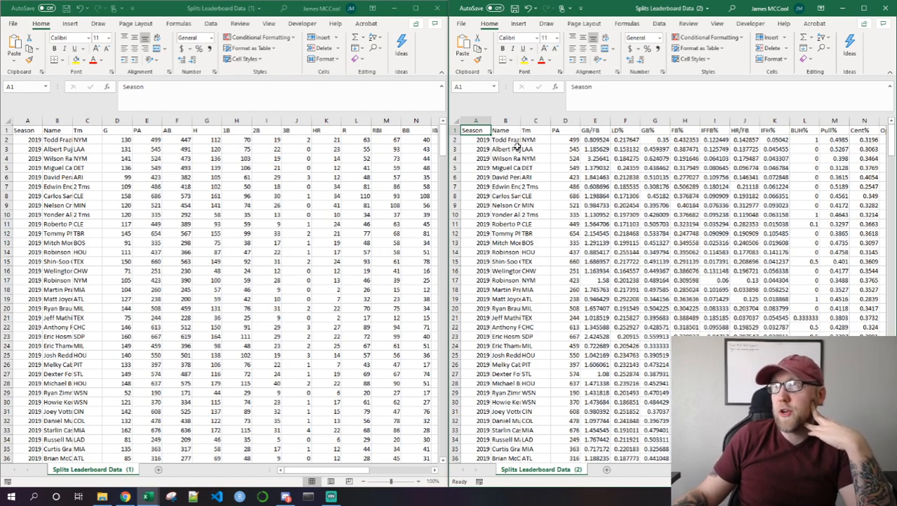
{"action": "left_click", "coordinate": [61, 134]}
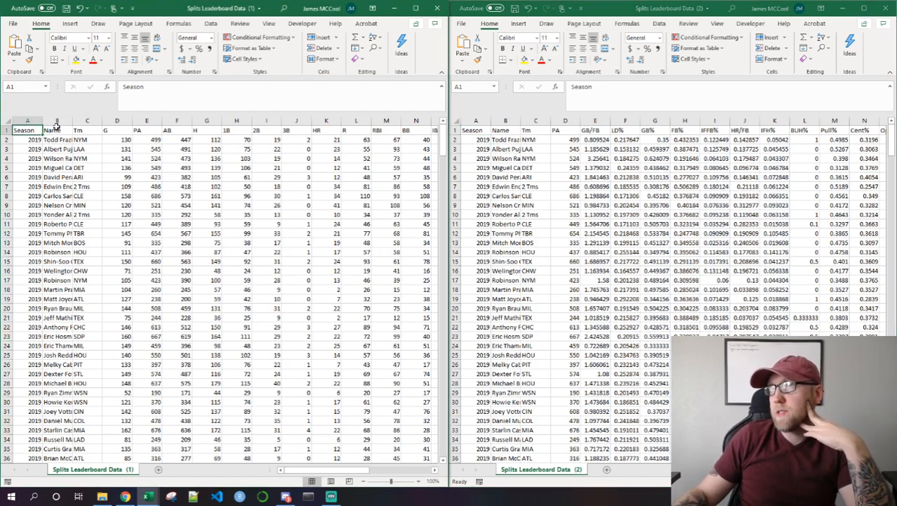
{"action": "left_click", "coordinate": [60, 139]}
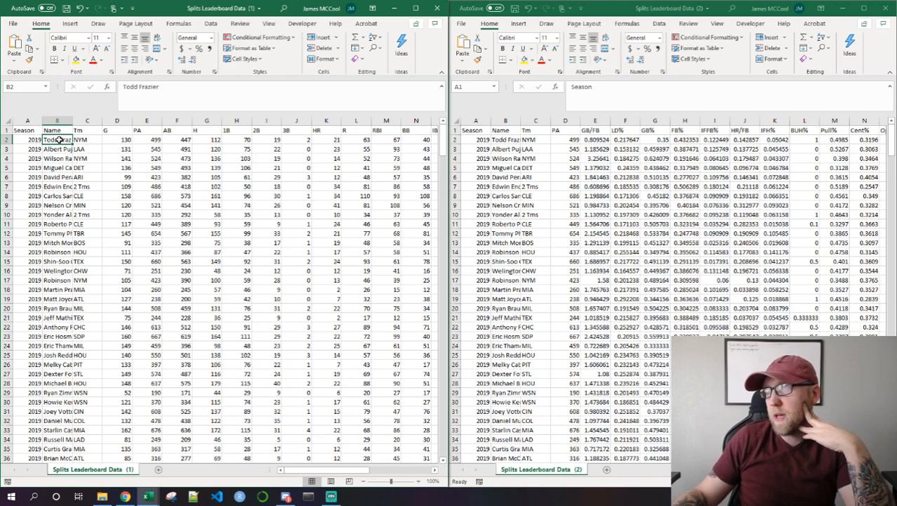
{"action": "left_click", "coordinate": [527, 232]}
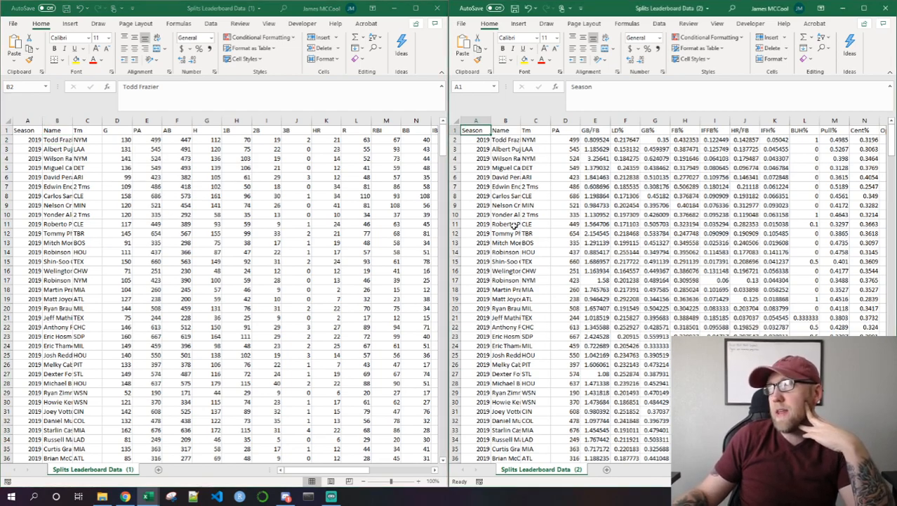
{"action": "left_click", "coordinate": [509, 215]}
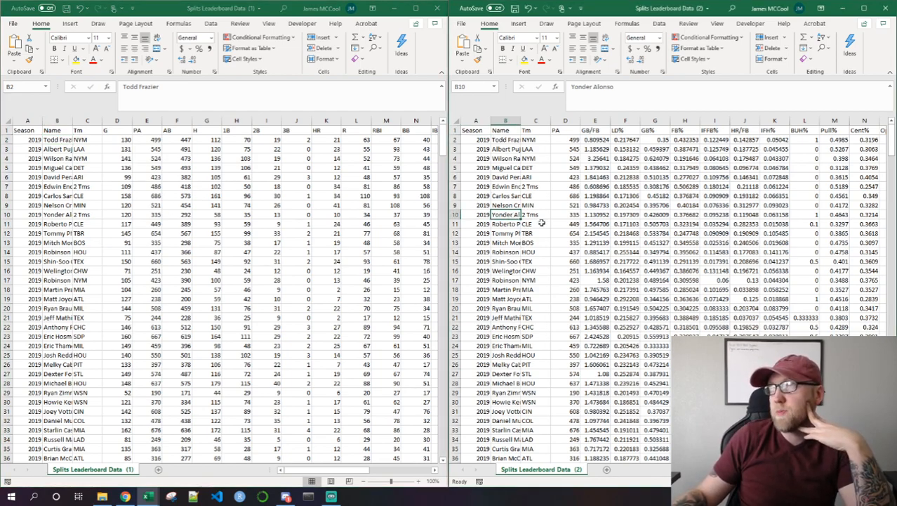
{"action": "left_click", "coordinate": [57, 323]}
{"action": "left_click", "coordinate": [57, 317]}
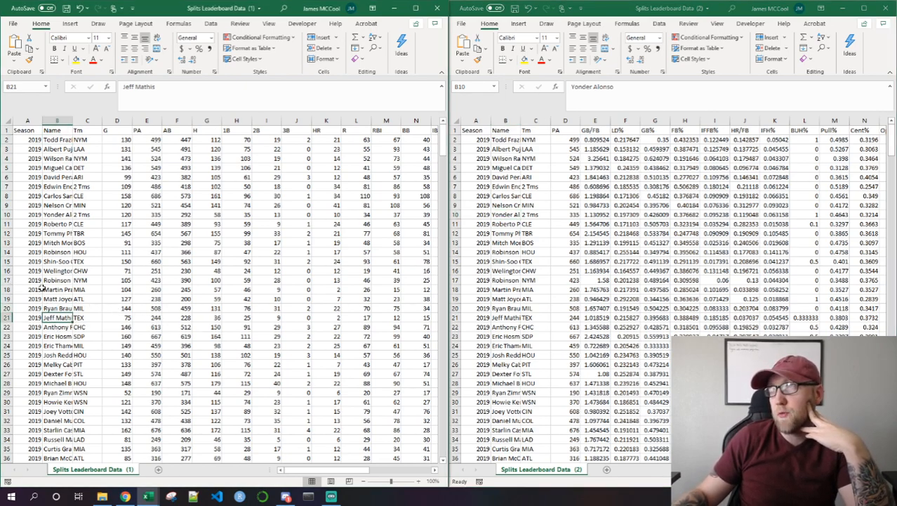
{"action": "left_click", "coordinate": [517, 281]}
{"action": "left_click", "coordinate": [516, 281]}
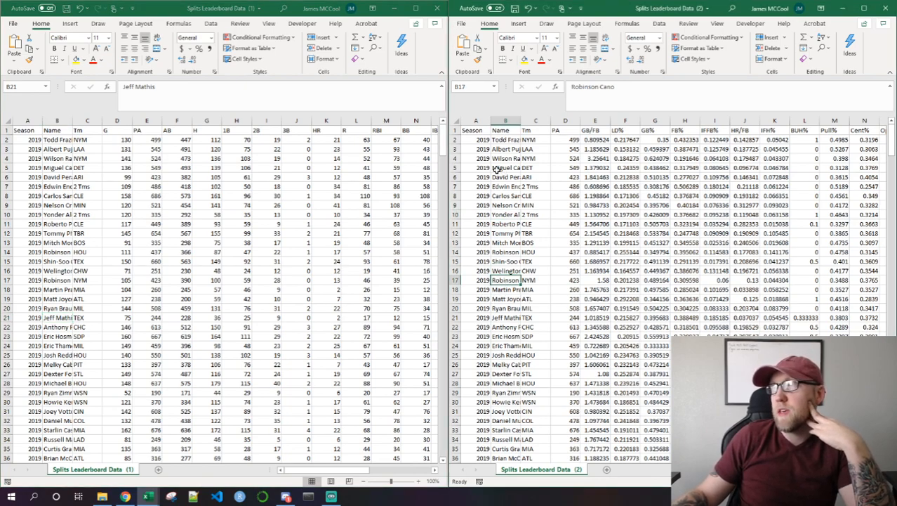
{"action": "left_click", "coordinate": [62, 169]}
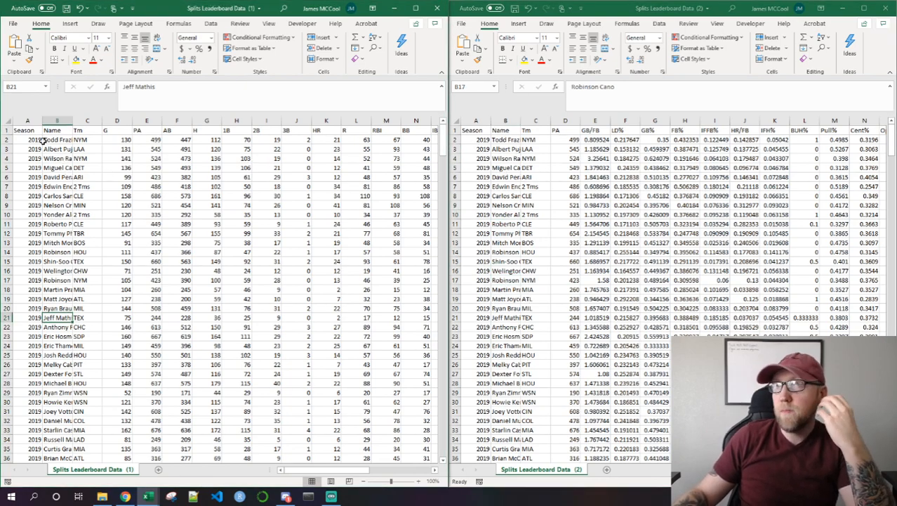
Add filters to all the data columns of Splits Leaderboard Data (1) and sort the players by Name from A to Z
{"action": "left_click_drag", "start_coordinate": [28, 121], "coordinate": [377, 133]}
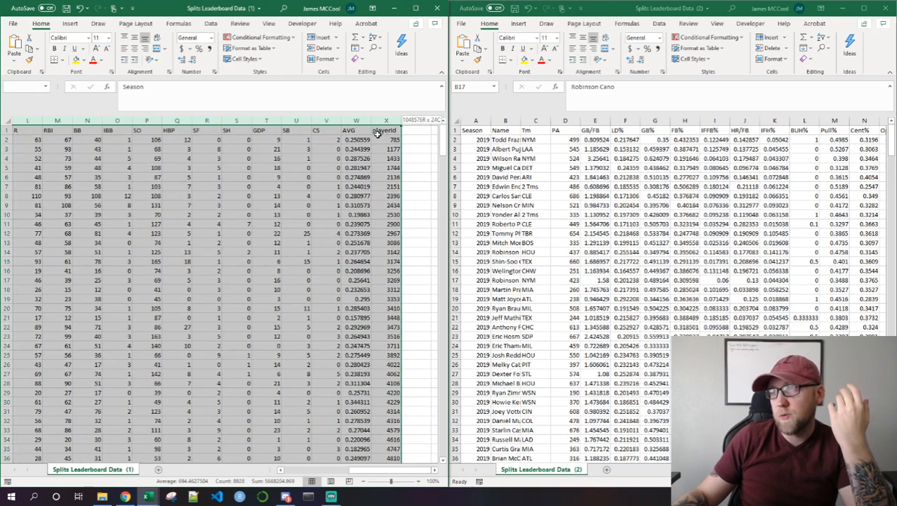
{"action": "left_click", "coordinate": [211, 24]}
{"action": "left_click", "coordinate": [241, 51]}
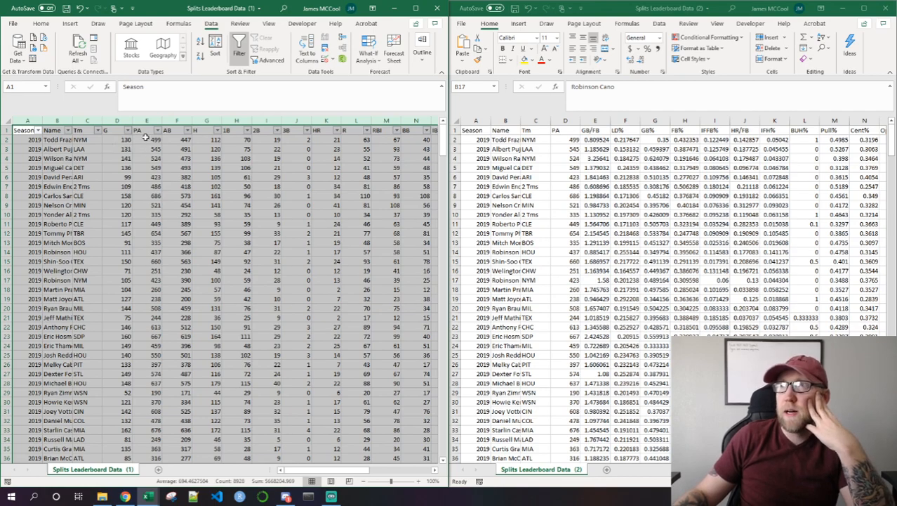
{"action": "left_click", "coordinate": [67, 130]}
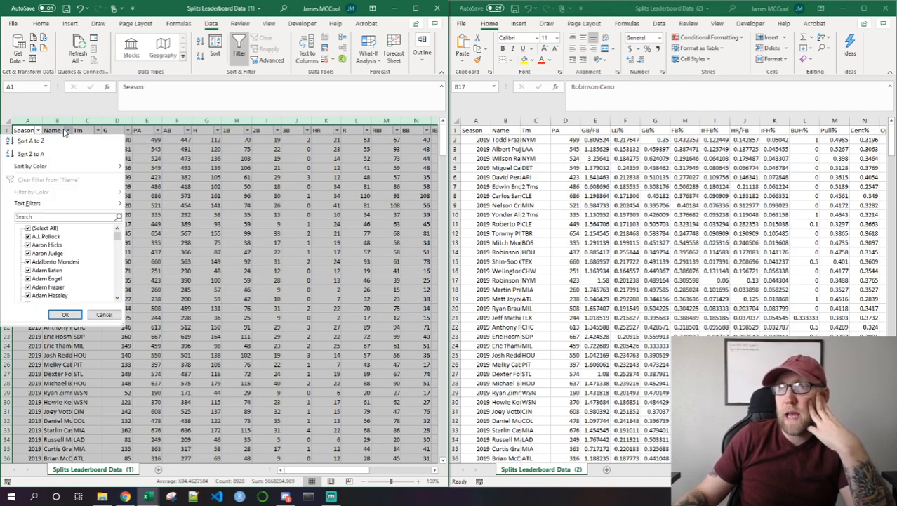
{"action": "key", "text": "Escape"}
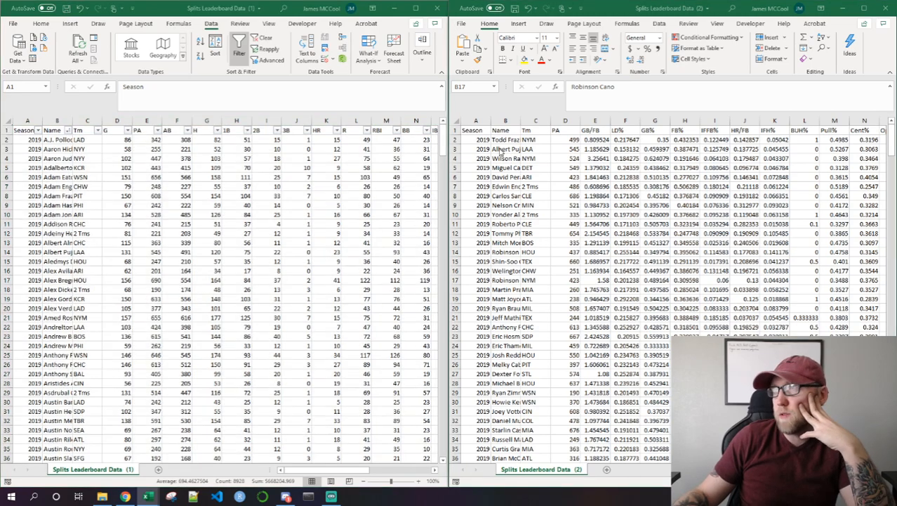
Add filters to columns A through S of Splits Leaderboard Data (2) and sort its players by Name from A to Z
{"action": "left_click_drag", "start_coordinate": [480, 121], "coordinate": [837, 131]}
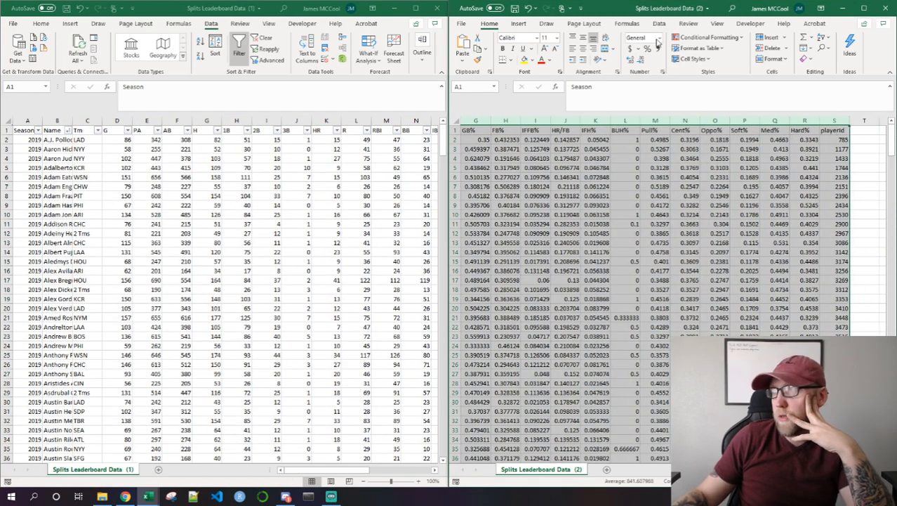
{"action": "left_click", "coordinate": [659, 24]}
{"action": "left_click", "coordinate": [688, 44]}
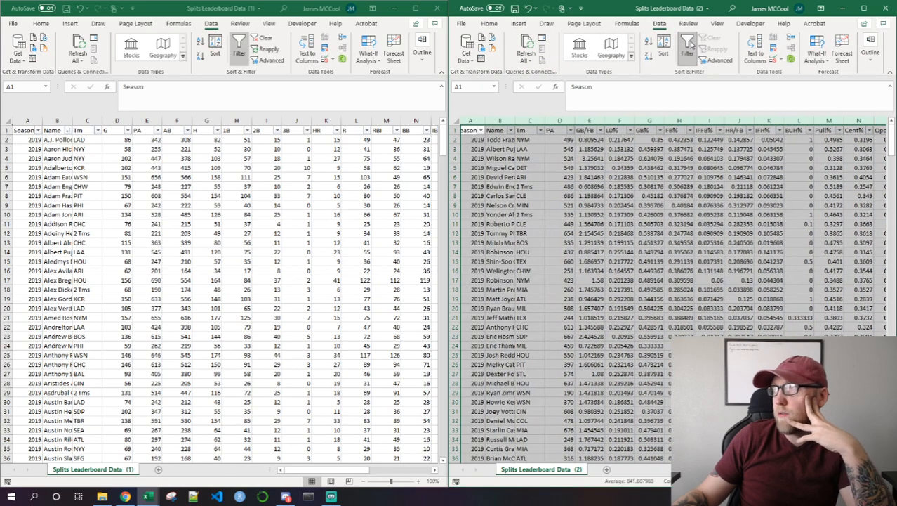
{"action": "left_click", "coordinate": [515, 131]}
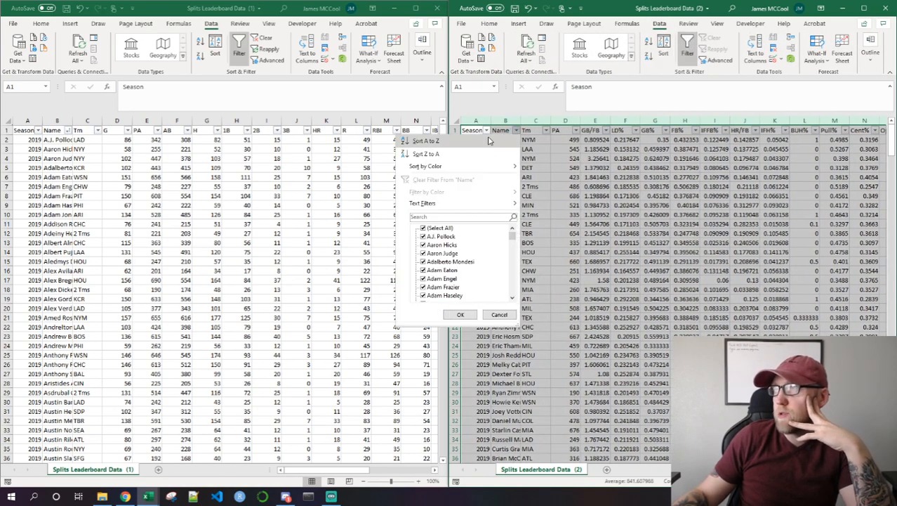
{"action": "left_click", "coordinate": [424, 140]}
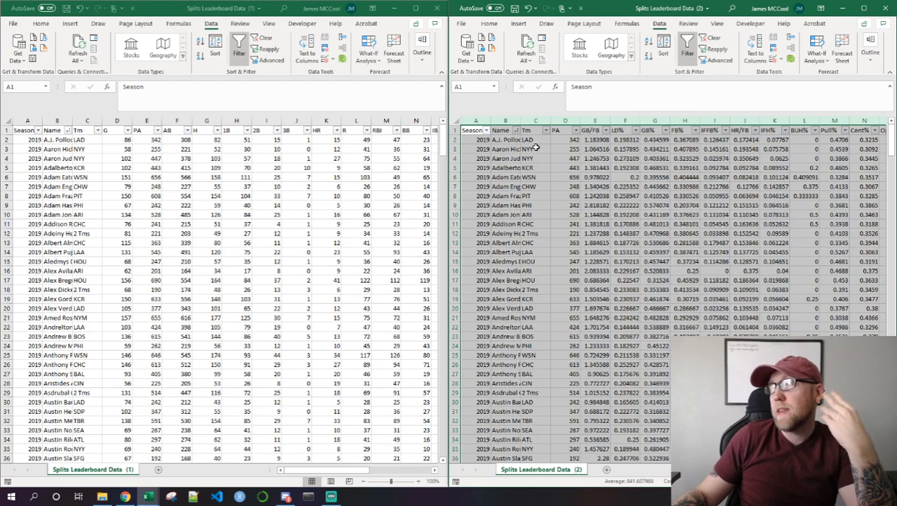
Copy the Hard% column from Splits Leaderboard Data (2) into column Y of Splits Leaderboard Data (1), right after playerid
{"action": "left_click", "coordinate": [569, 140]}
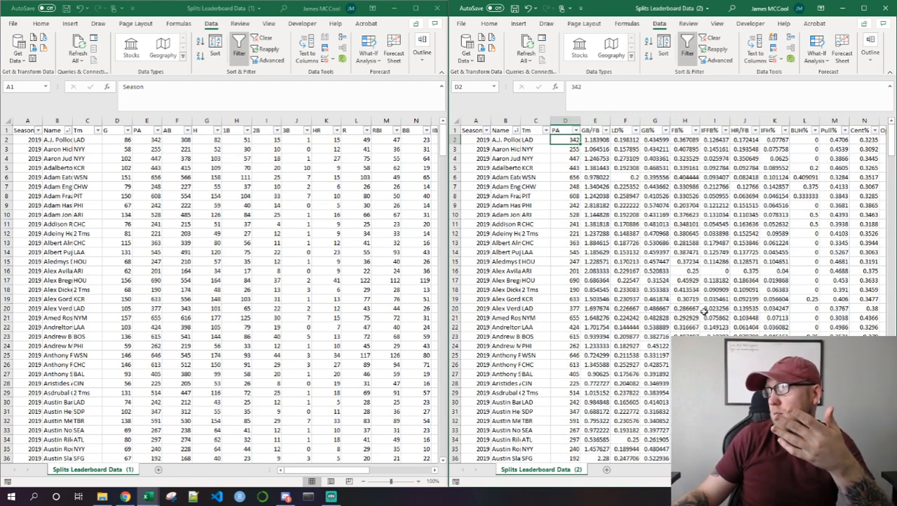
{"action": "scroll", "coordinate": [703, 281], "scroll_direction": "right", "scroll_amount": 3}
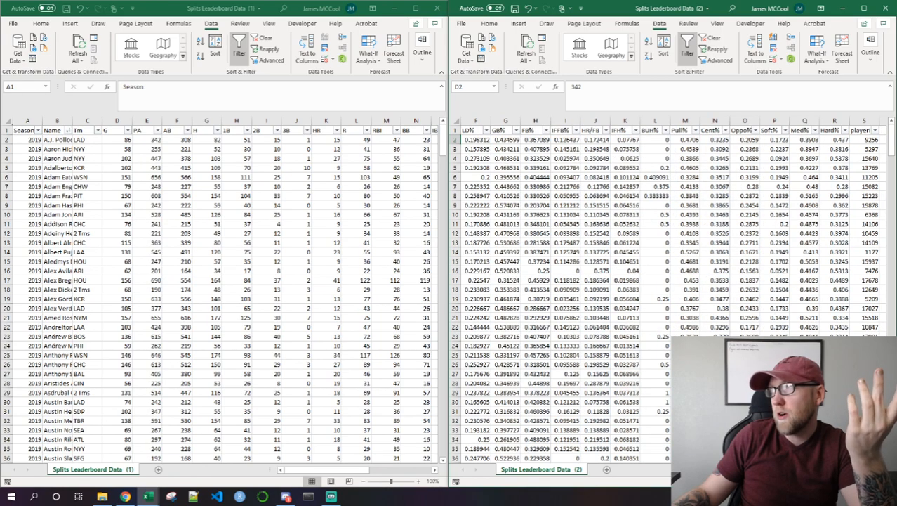
{"action": "left_click", "coordinate": [836, 121]}
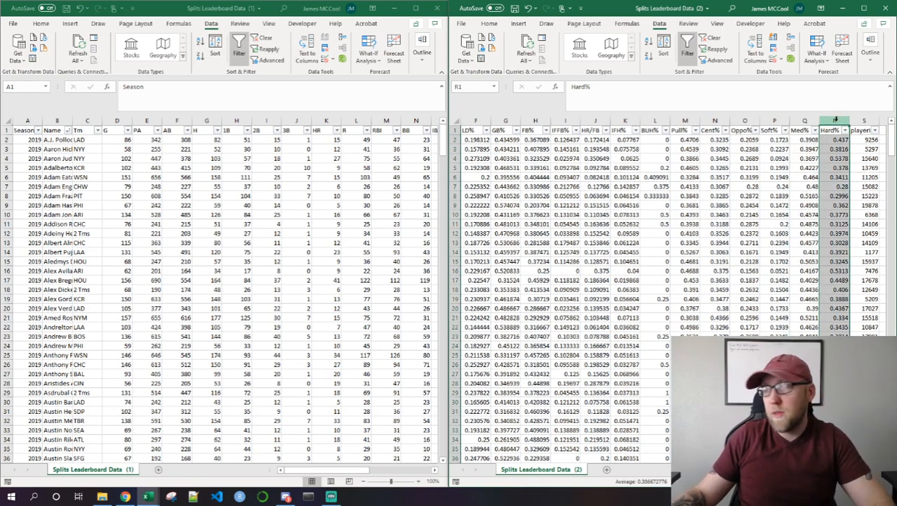
{"action": "key", "text": "ctrl+c"}
{"action": "left_click", "coordinate": [354, 196]}
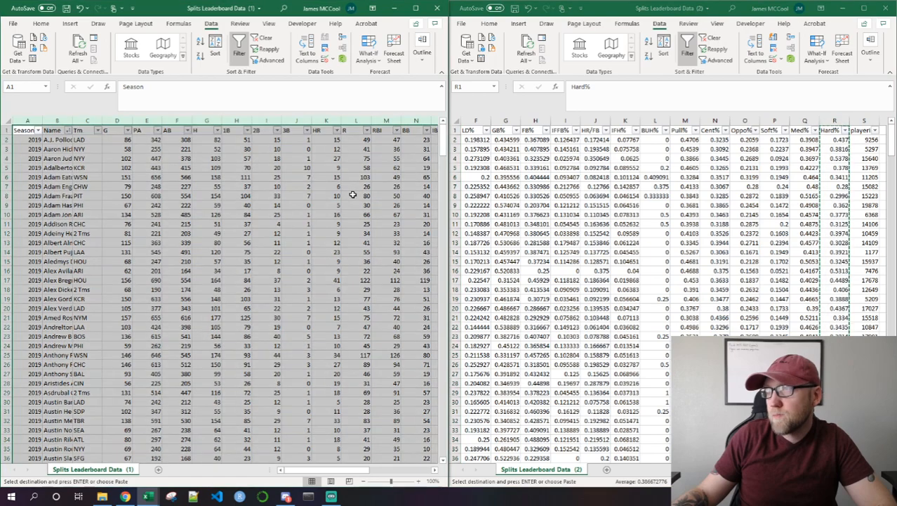
{"action": "left_click_drag", "start_coordinate": [330, 469], "coordinate": [392, 469]}
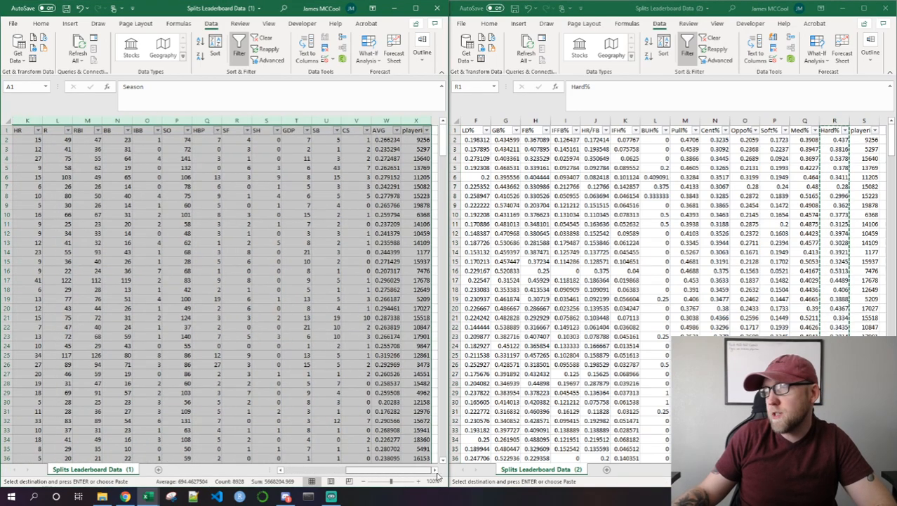
{"action": "left_click", "coordinate": [414, 148]}
{"action": "left_click", "coordinate": [418, 121]}
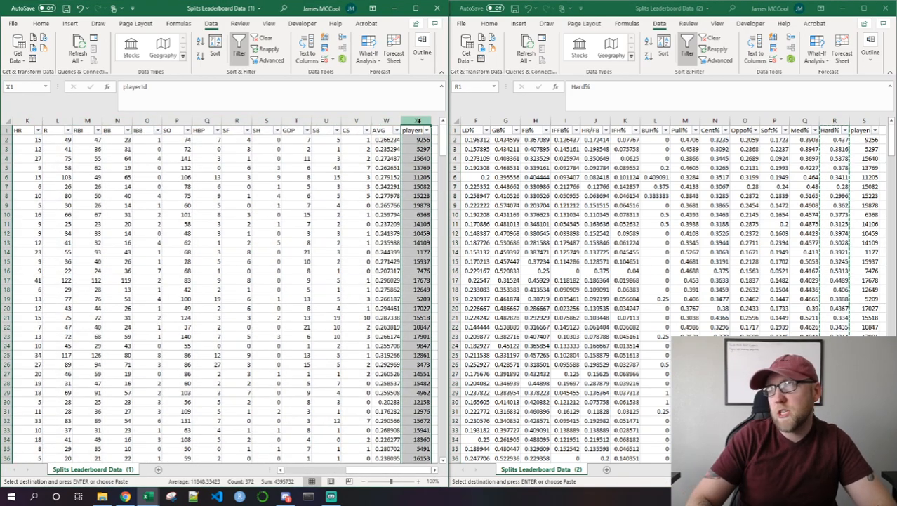
{"action": "key", "text": "Right"}
{"action": "key", "text": "Return"}
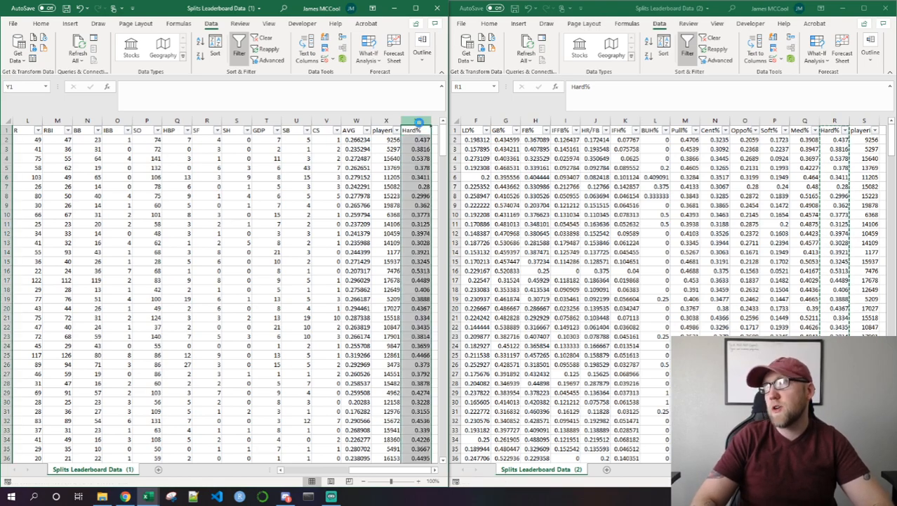
Check the pasted Hard% values against the player rows in Splits Leaderboard Data (1)
{"action": "key", "text": "Left"}
{"action": "key", "text": "Left"}
{"action": "key", "text": "ctrl+Left"}
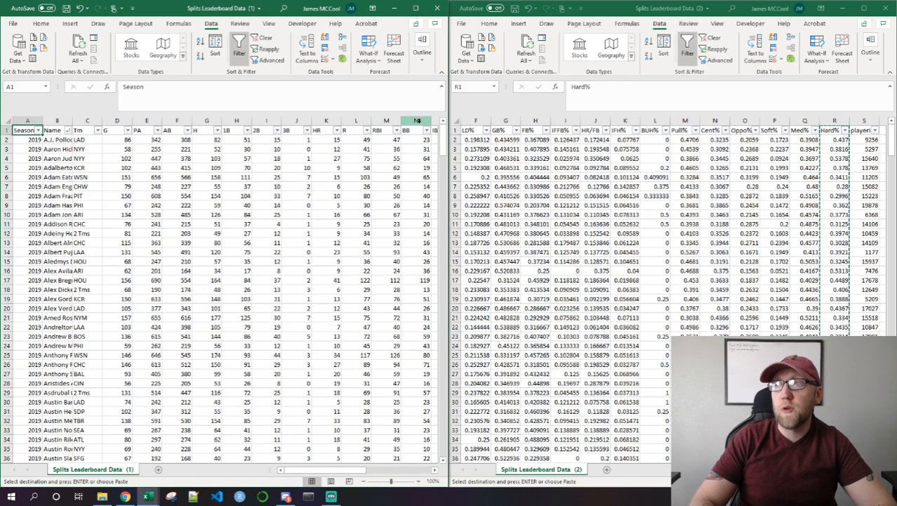
{"action": "key", "text": "ctrl+Right"}
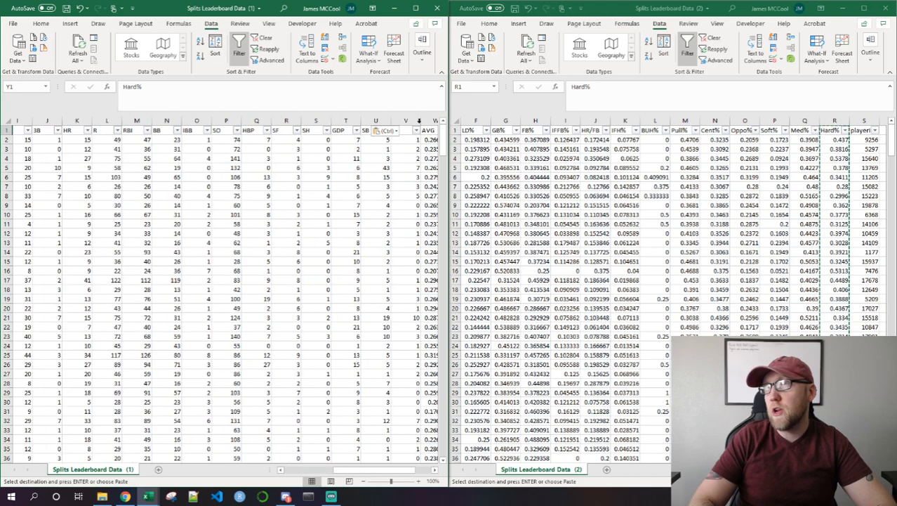
{"action": "key", "text": "Down"}
{"action": "key", "text": "Down"}
{"action": "key", "text": "Down"}
{"action": "key", "text": "Down"}
{"action": "key", "text": "ctrl+Left"}
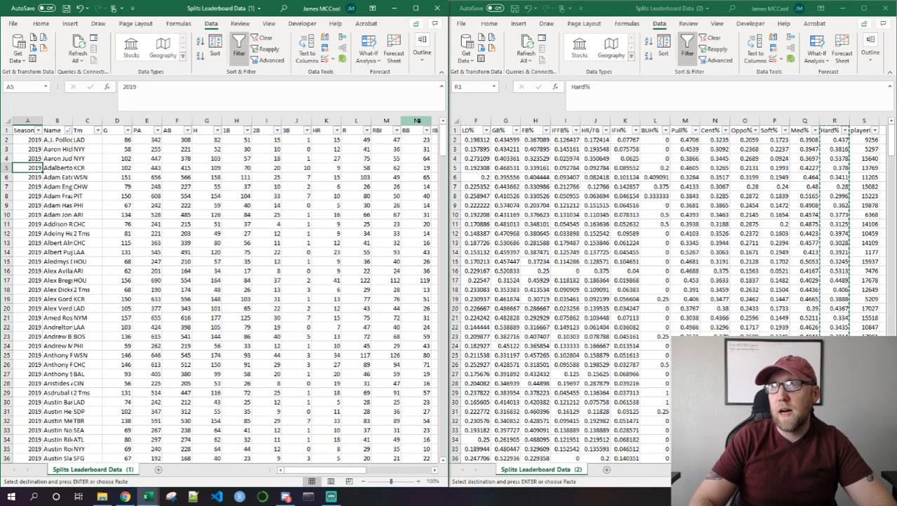
{"action": "key", "text": "Right"}
{"action": "key", "text": "ctrl+Right"}
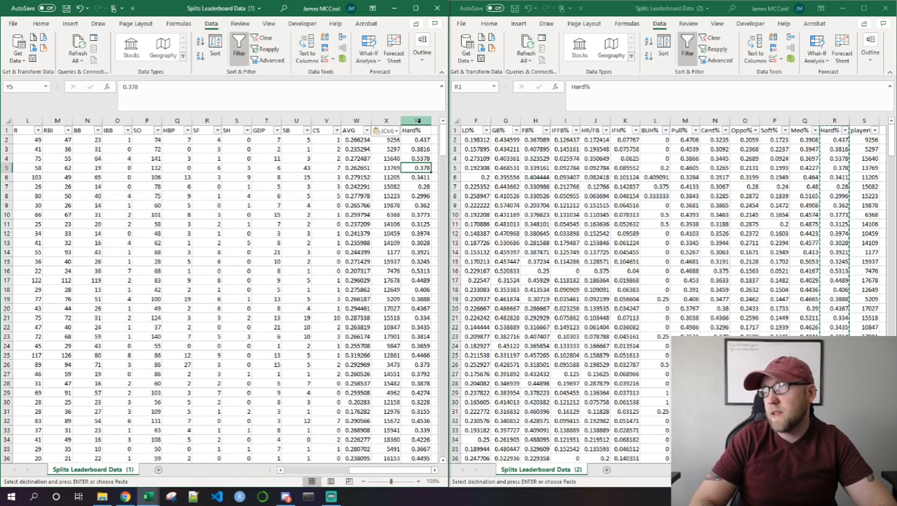
{"action": "key", "text": "ctrl+Left"}
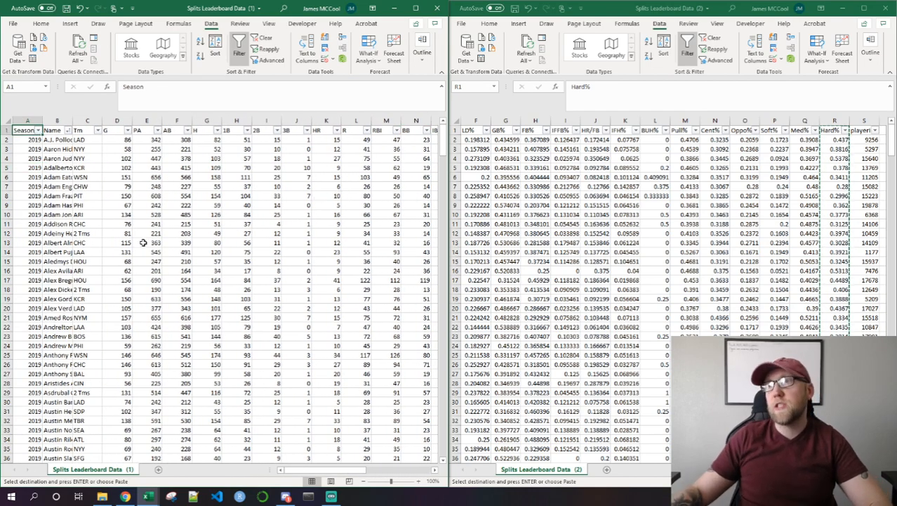
{"action": "left_click", "coordinate": [49, 160]}
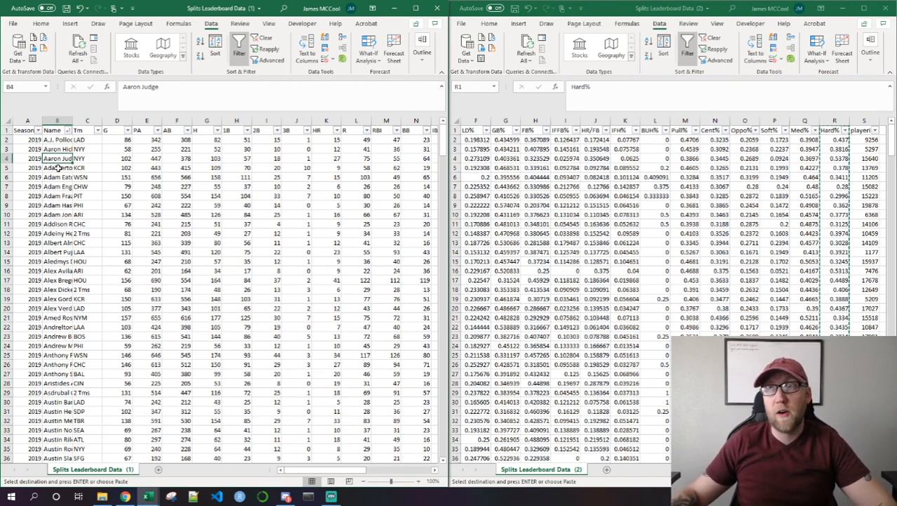
Close Splits Leaderboard Data (2) without saving its changes and maximize the Splits Leaderboard Data (1) window
{"action": "left_click", "coordinate": [518, 181]}
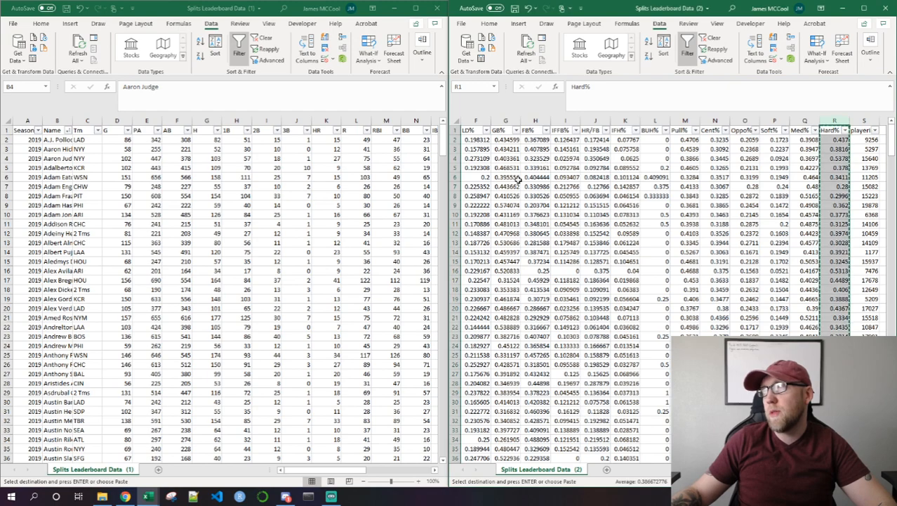
{"action": "left_click", "coordinate": [884, 8]}
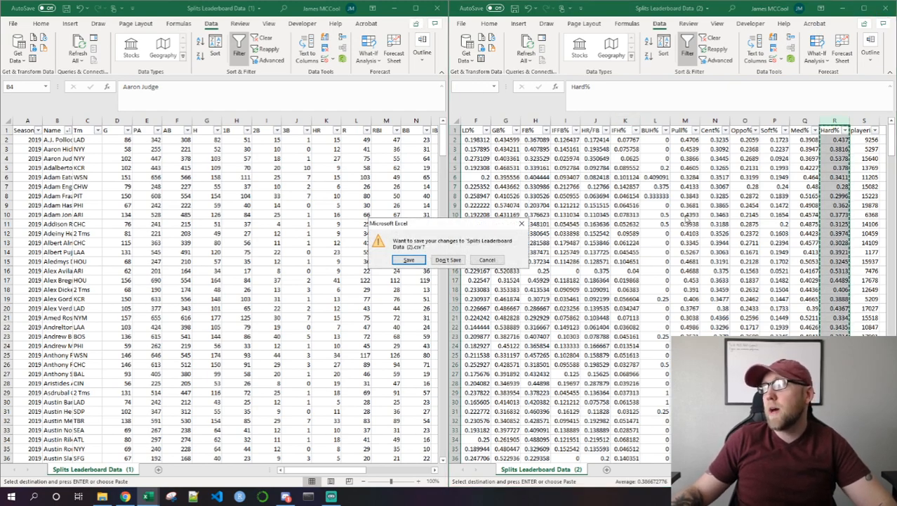
{"action": "left_click", "coordinate": [487, 260]}
{"action": "left_click", "coordinate": [685, 242]}
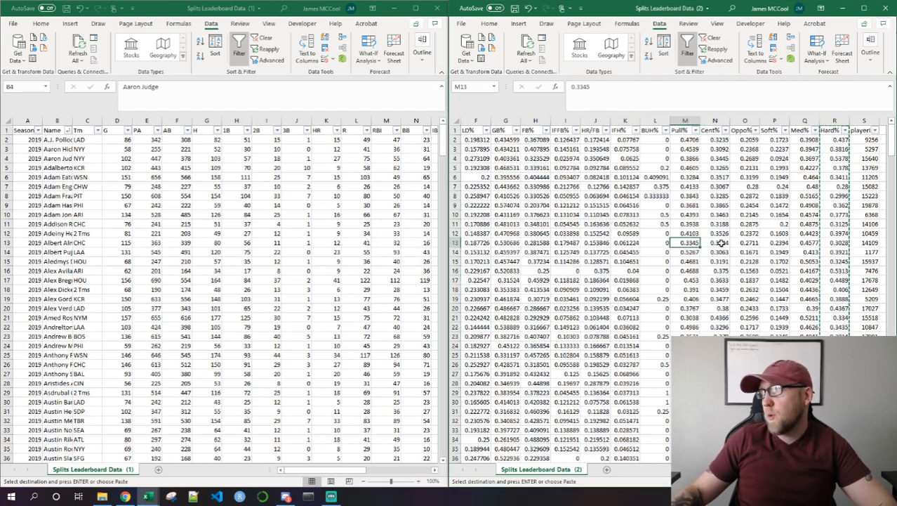
{"action": "left_click", "coordinate": [884, 8]}
{"action": "left_click", "coordinate": [449, 260]}
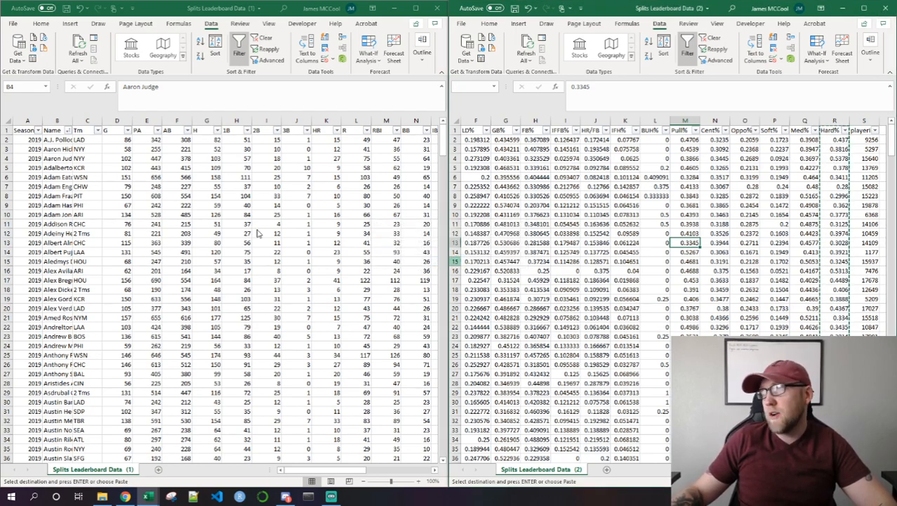
{"action": "left_click", "coordinate": [450, 277]}
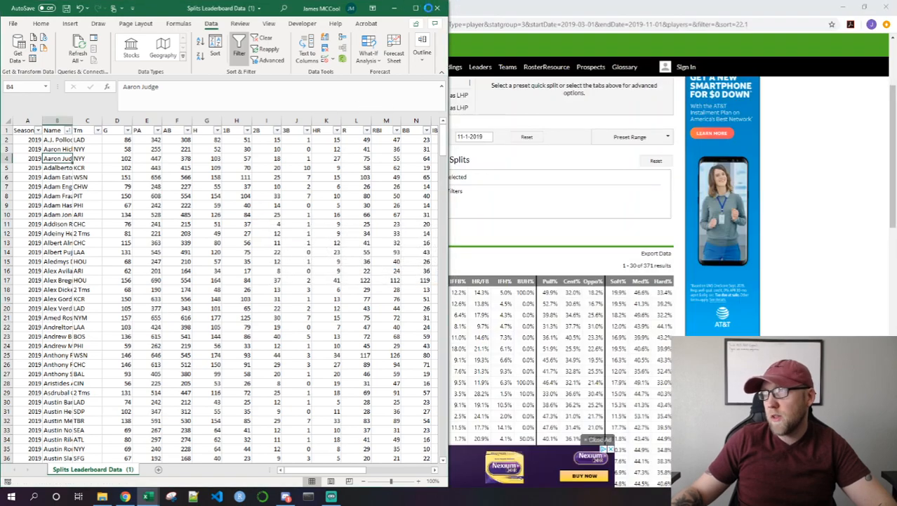
{"action": "left_click", "coordinate": [417, 8]}
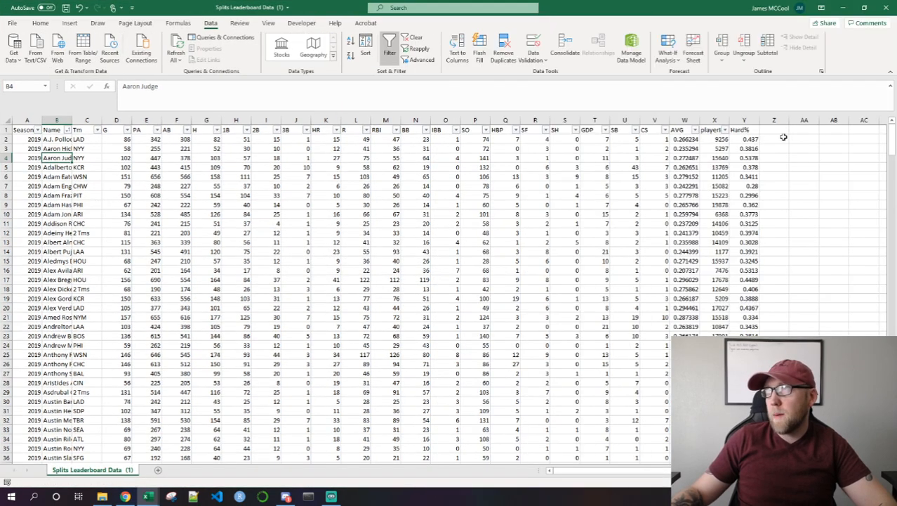
Delete the Hard% column from column Y of Splits Leaderboard Data (1)
{"action": "left_click", "coordinate": [743, 129]}
{"action": "key", "text": "ctrl+shift+Down"}
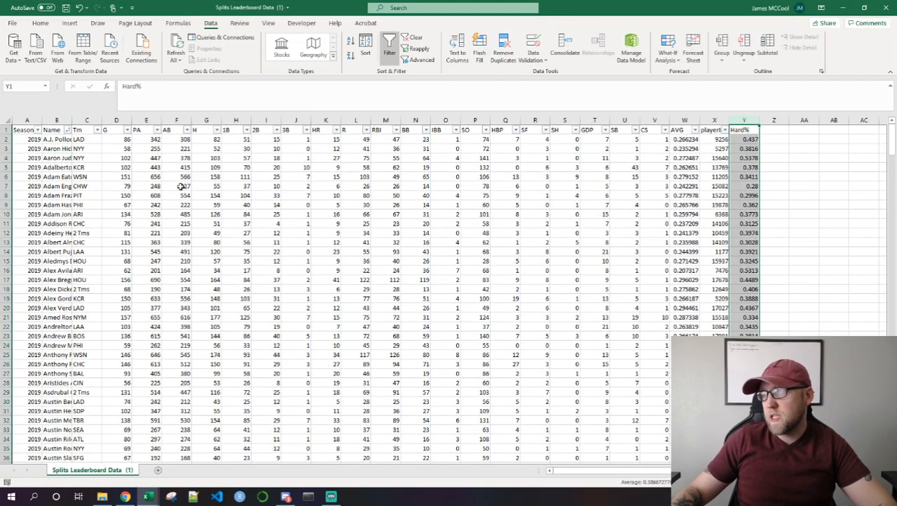
{"action": "left_click", "coordinate": [59, 148]}
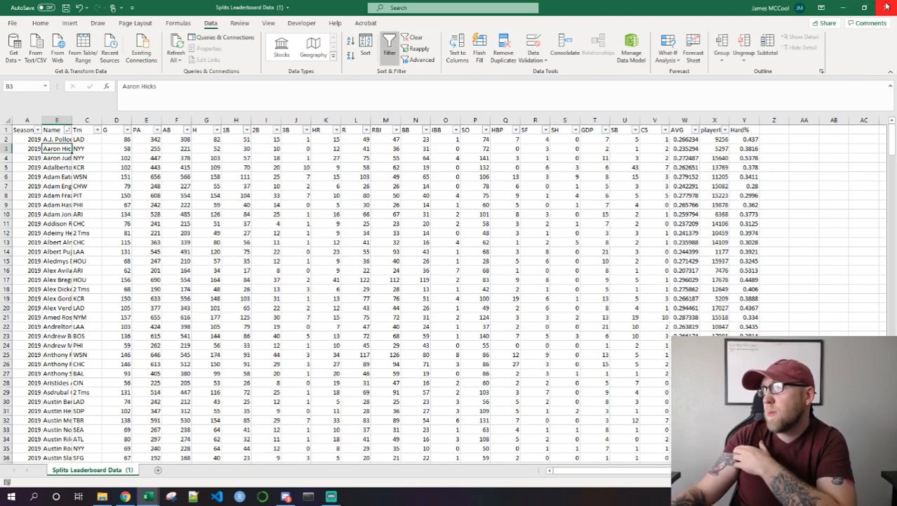
{"action": "left_click", "coordinate": [743, 130]}
{"action": "key", "text": "ctrl+shift+Down"}
{"action": "right_click", "coordinate": [748, 127]}
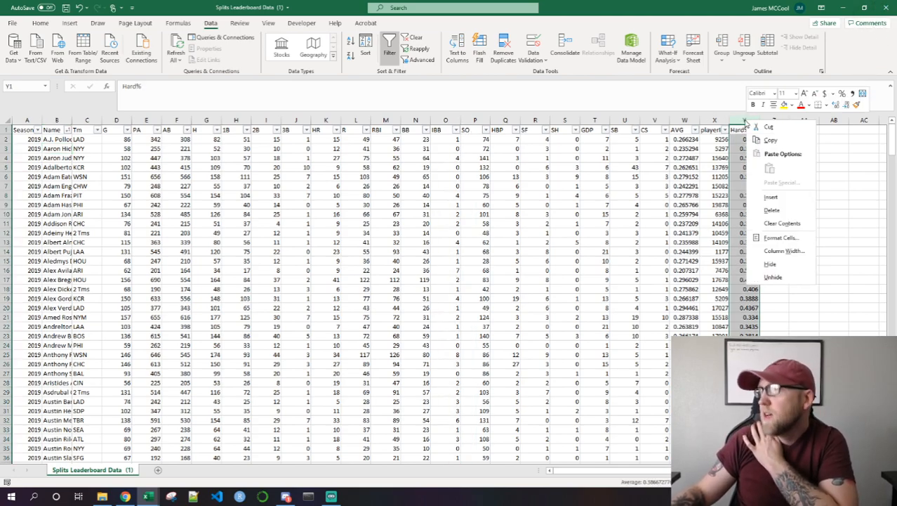
{"action": "left_click", "coordinate": [772, 211]}
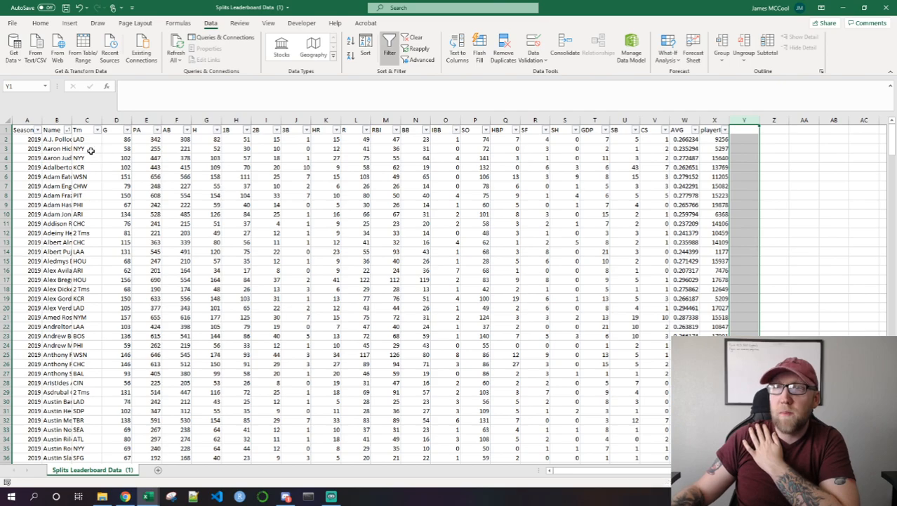
Copy columns A through X of Splits Leaderboard Data (1) and switch to the Hitter Stats sheet of Basic MLB Projections in Google Sheets
{"action": "left_click_drag", "start_coordinate": [24, 120], "coordinate": [717, 120]}
{"action": "key", "text": "ctrl+c"}
{"action": "left_click", "coordinate": [842, 8]}
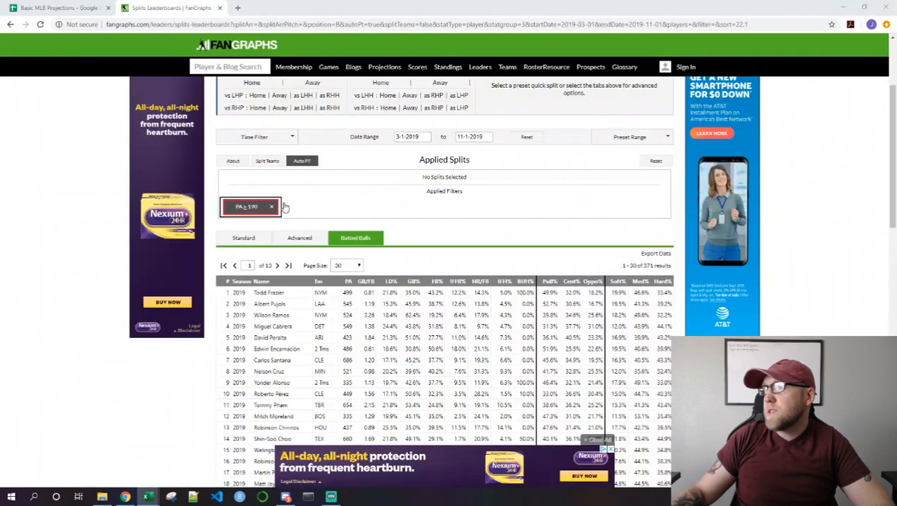
{"action": "left_click", "coordinate": [72, 6]}
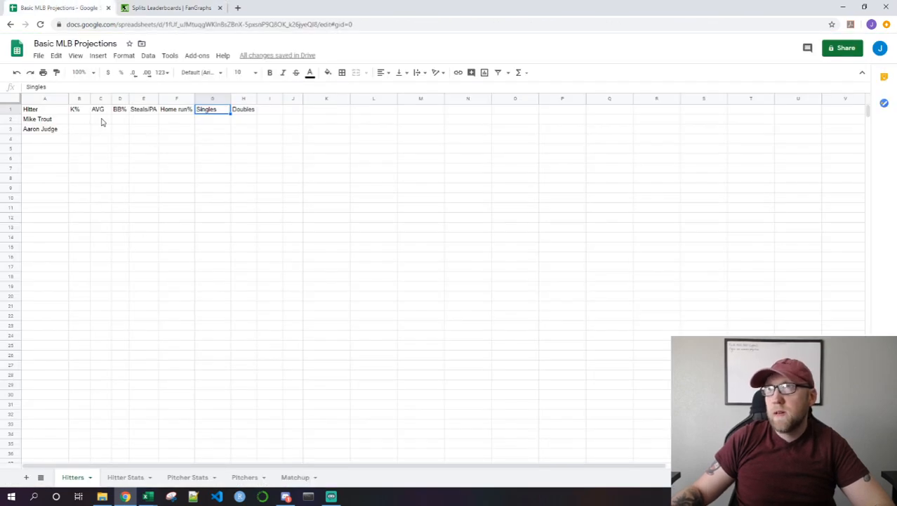
{"action": "left_click", "coordinate": [125, 478]}
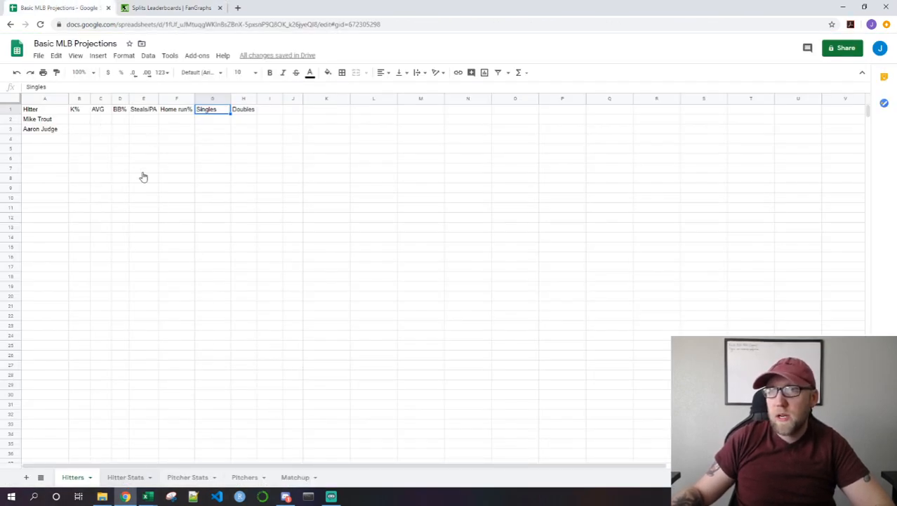
Paste the copied hitter data into the Hitter Stats sheet starting at cell A1
{"action": "right_click", "coordinate": [39, 110]}
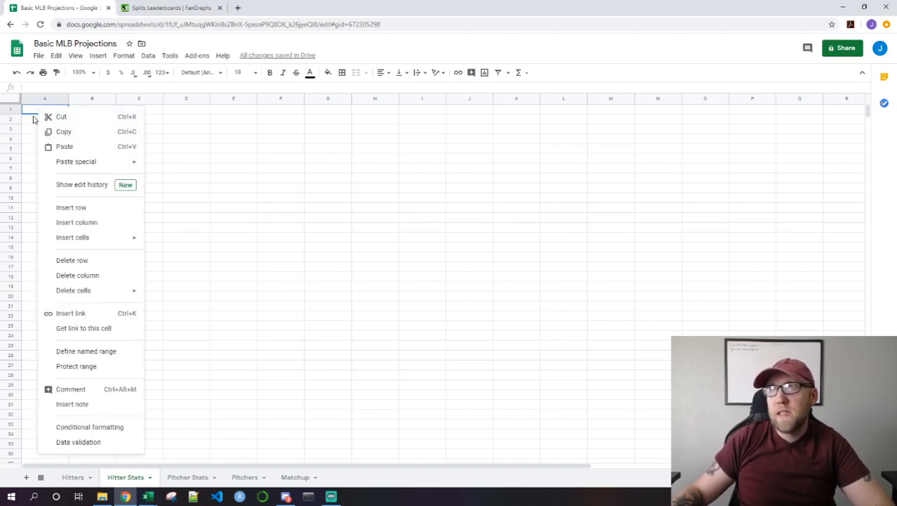
{"action": "left_click", "coordinate": [28, 113]}
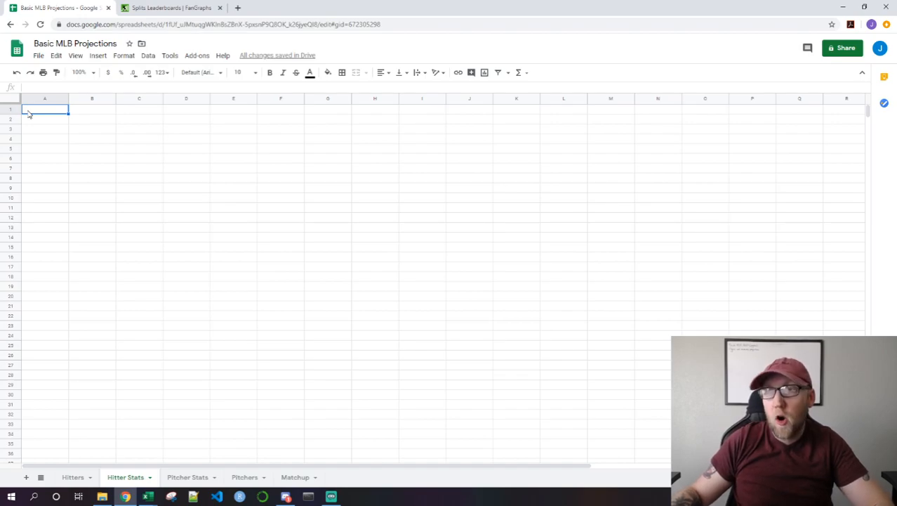
{"action": "right_click", "coordinate": [29, 113]}
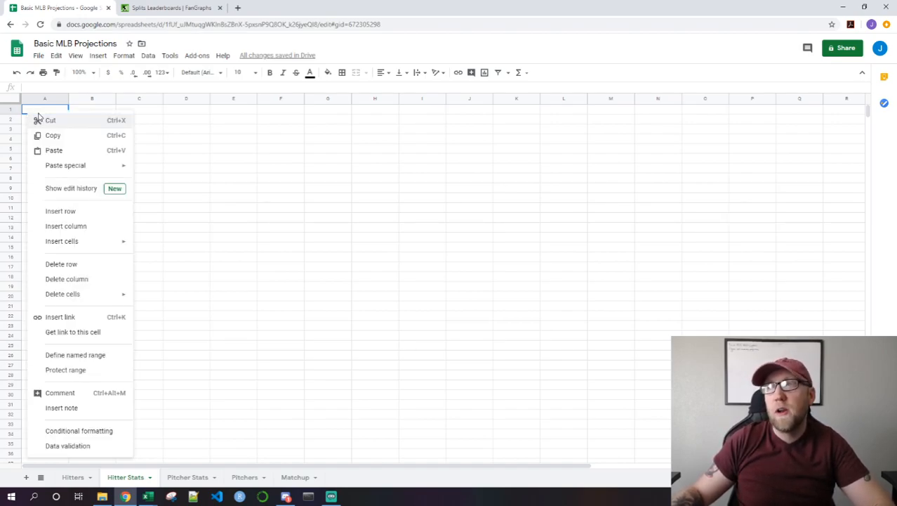
{"action": "mouse_move", "coordinate": [74, 171]}
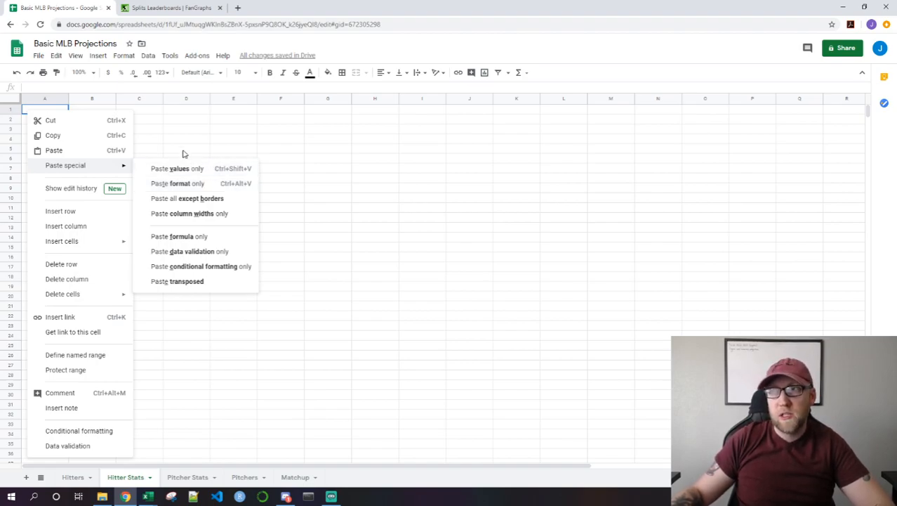
{"action": "left_click", "coordinate": [40, 111]}
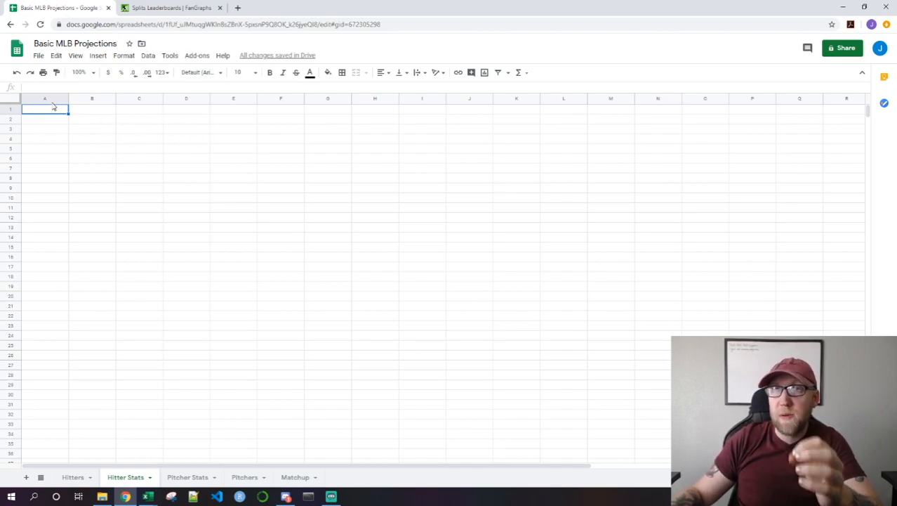
{"action": "key", "text": "ctrl+v"}
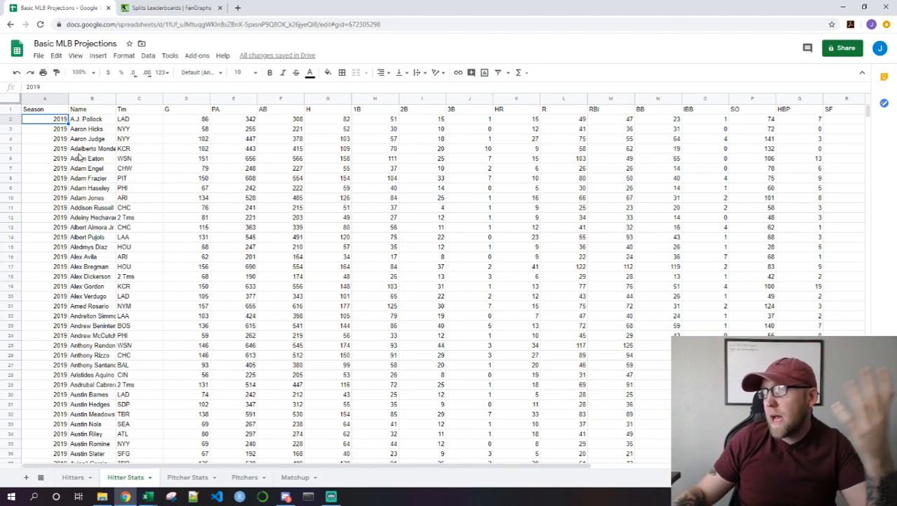
Fit the widths of columns A through X to their contents and center-align their cells
{"action": "left_click_drag", "start_coordinate": [48, 98], "coordinate": [807, 99]}
{"action": "left_click_drag", "start_coordinate": [876, 112], "coordinate": [730, 103]}
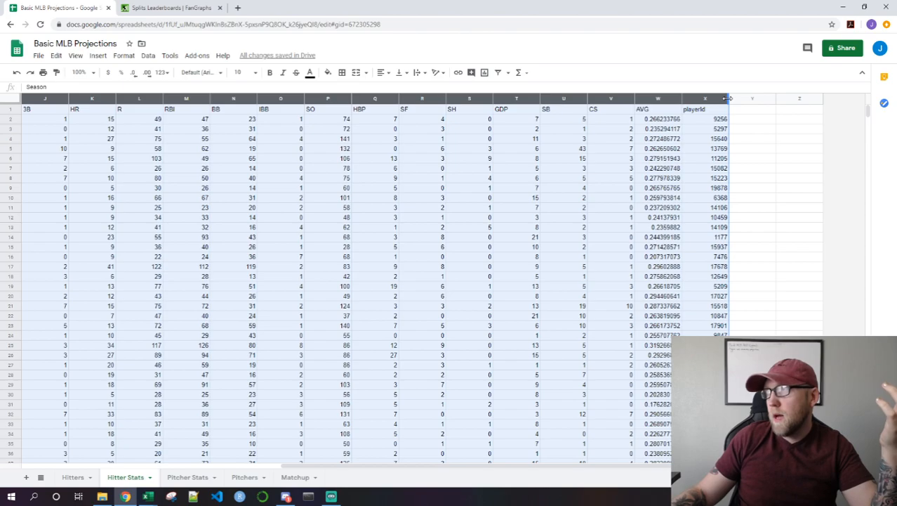
{"action": "double_click", "coordinate": [730, 98]}
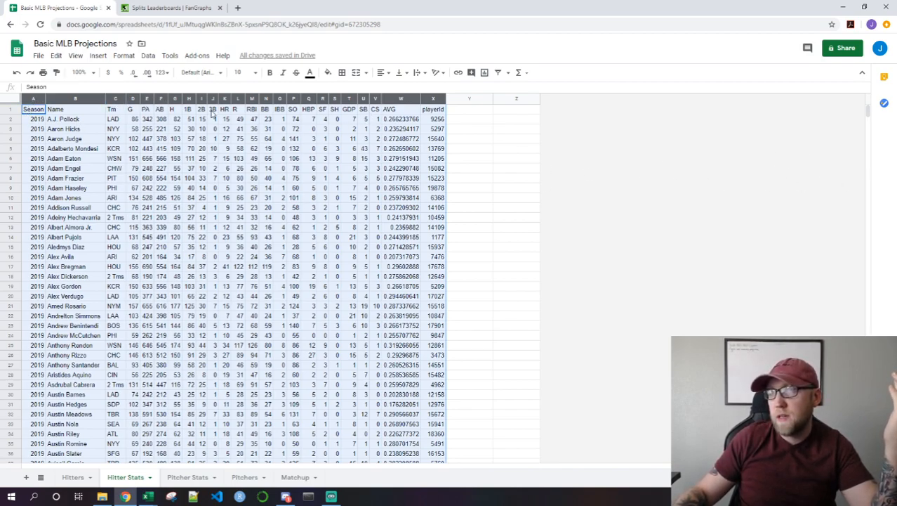
{"action": "left_click", "coordinate": [382, 72]}
{"action": "left_click", "coordinate": [394, 89]}
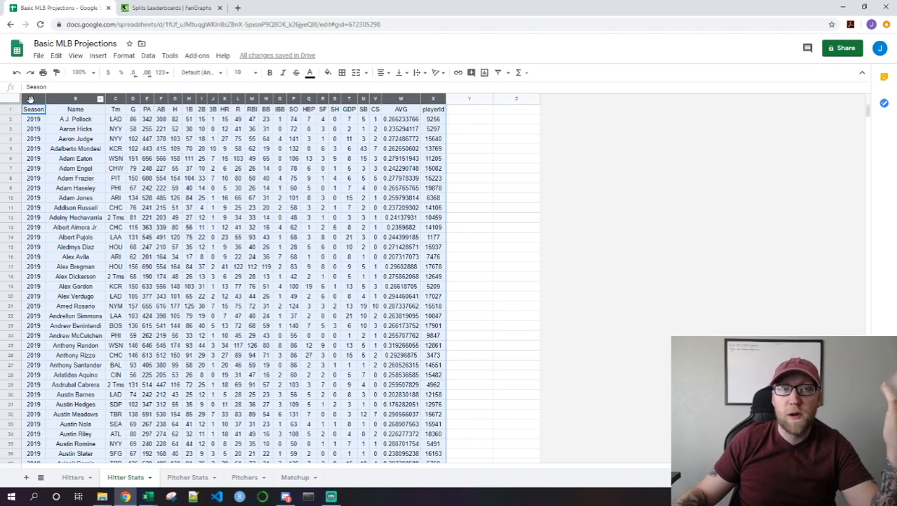
Examine the AVG column and compare the 1B, 2B, HR, SO, SB and BB columns with the PA column
{"action": "left_click", "coordinate": [38, 113]}
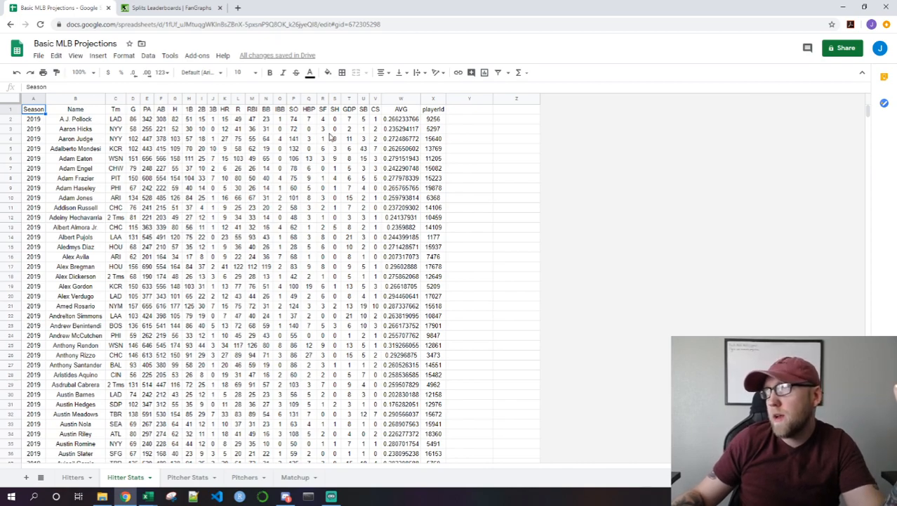
{"action": "left_click", "coordinate": [401, 121]}
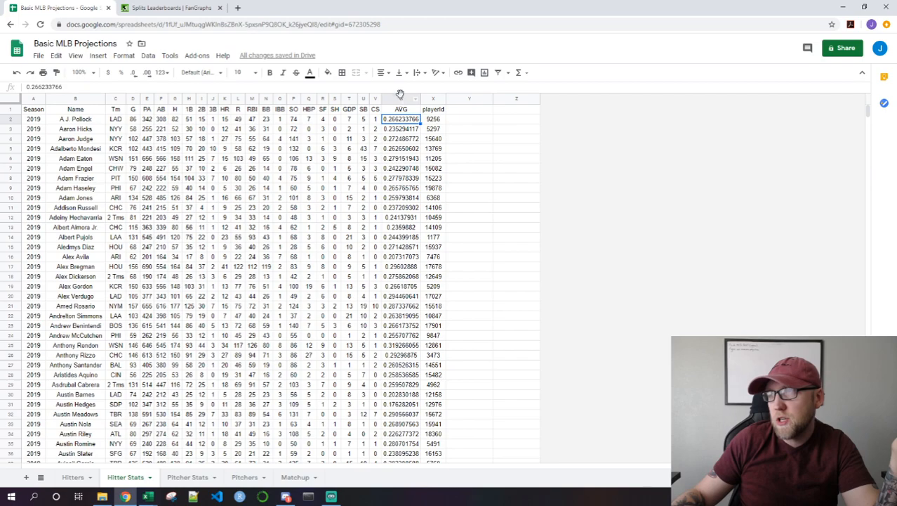
{"action": "left_click", "coordinate": [401, 97]}
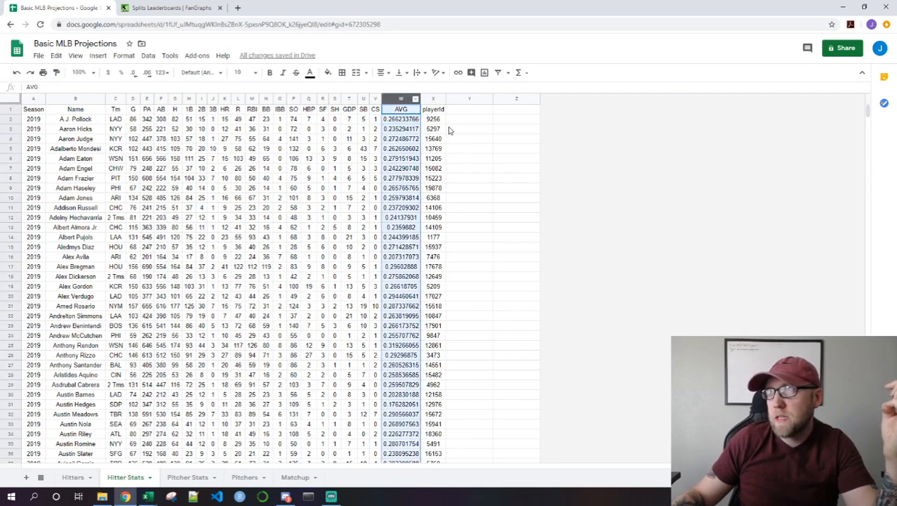
{"action": "left_click", "coordinate": [413, 122]}
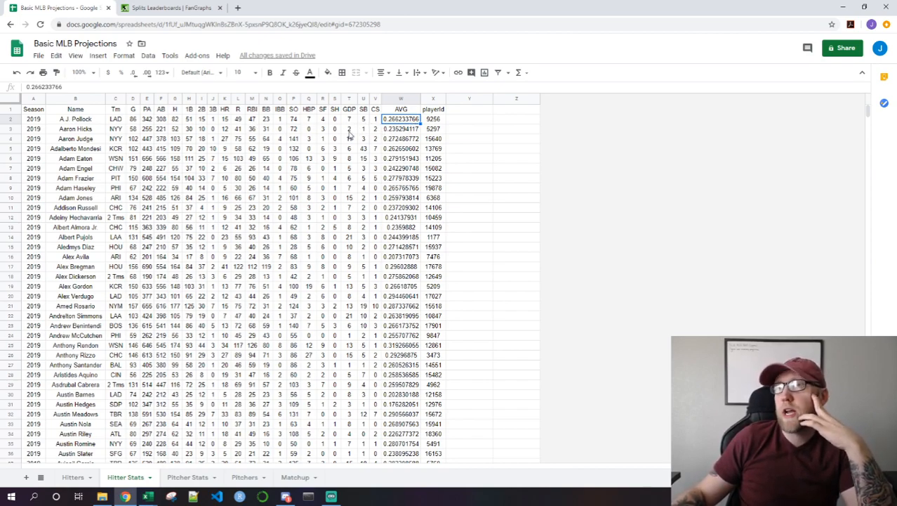
{"action": "left_click", "coordinate": [465, 121]}
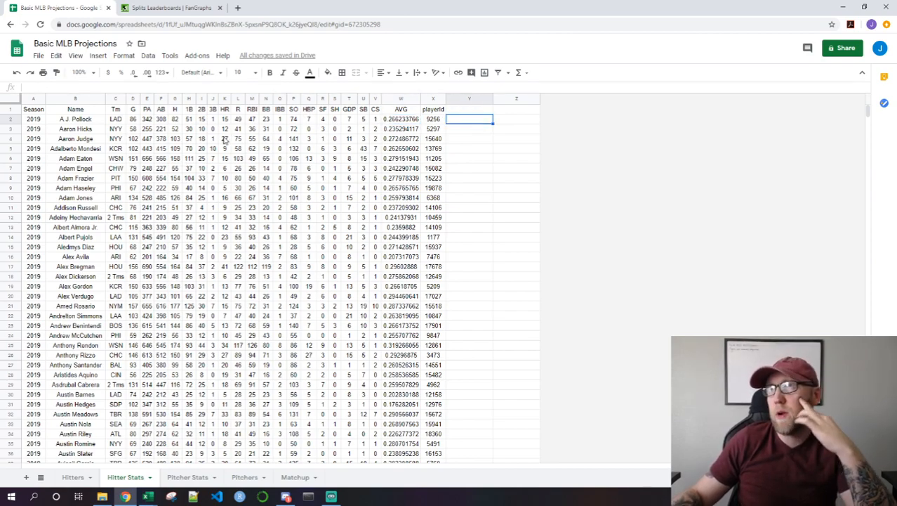
{"action": "left_click", "coordinate": [190, 111]}
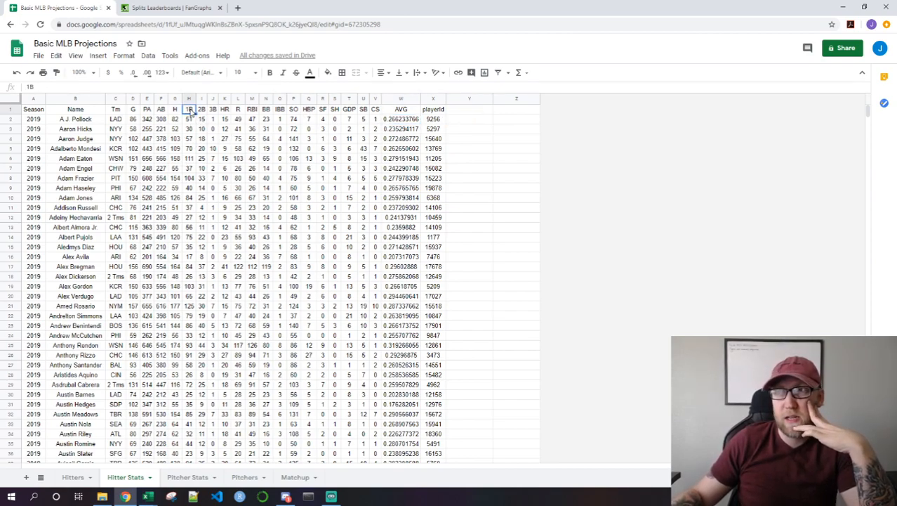
{"action": "left_click", "coordinate": [148, 111]}
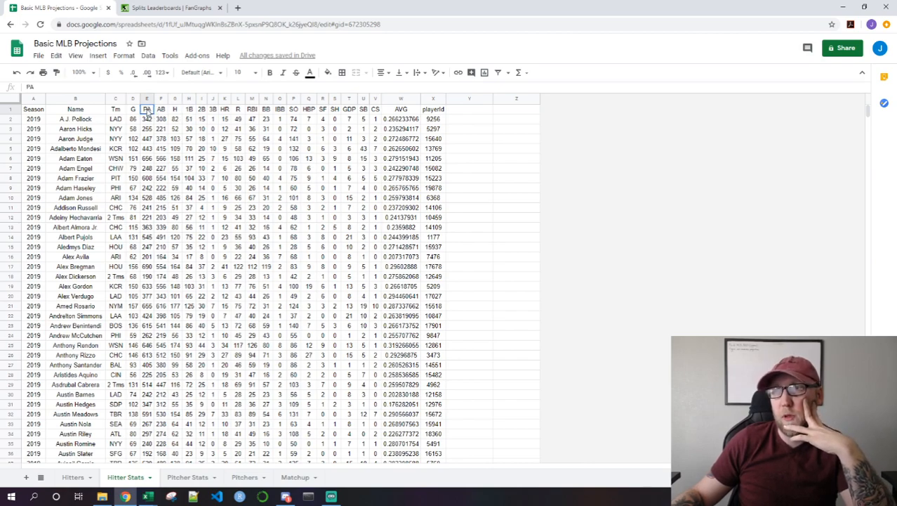
{"action": "left_click", "coordinate": [203, 111]}
{"action": "left_click", "coordinate": [148, 111]}
{"action": "left_click", "coordinate": [225, 112]}
{"action": "left_click", "coordinate": [148, 111]}
{"action": "left_click", "coordinate": [294, 110]}
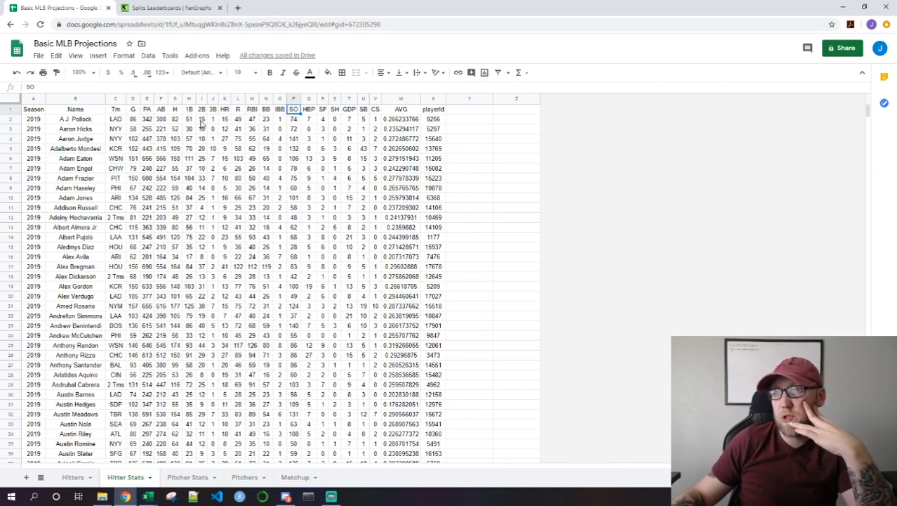
{"action": "left_click", "coordinate": [147, 110]}
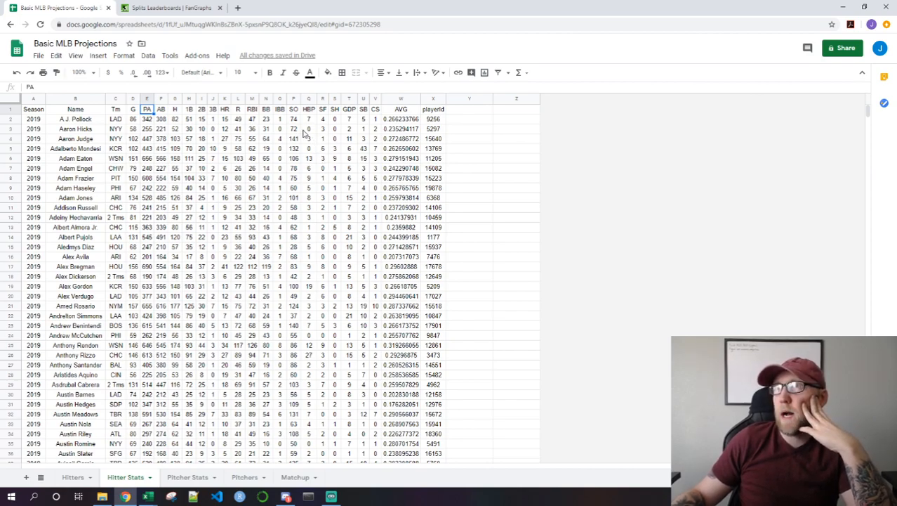
{"action": "left_click", "coordinate": [365, 111]}
{"action": "left_click", "coordinate": [148, 110]}
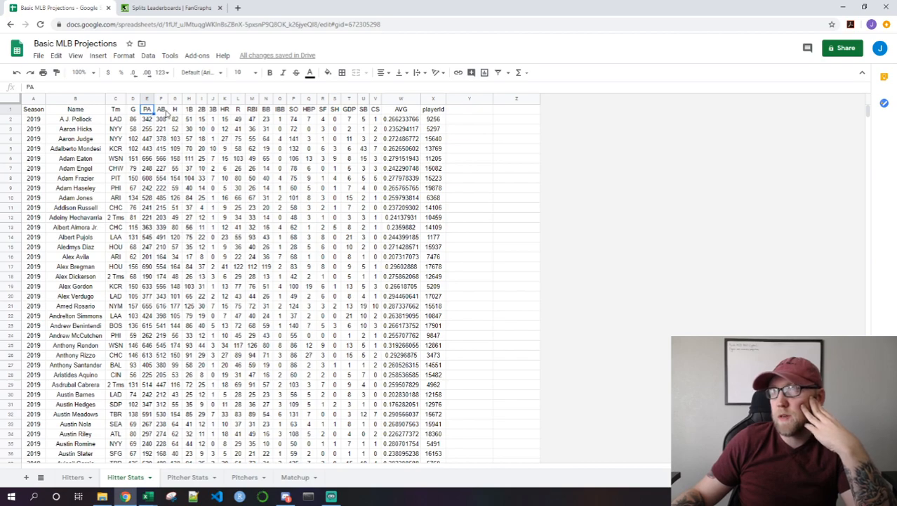
{"action": "left_click", "coordinate": [268, 111]}
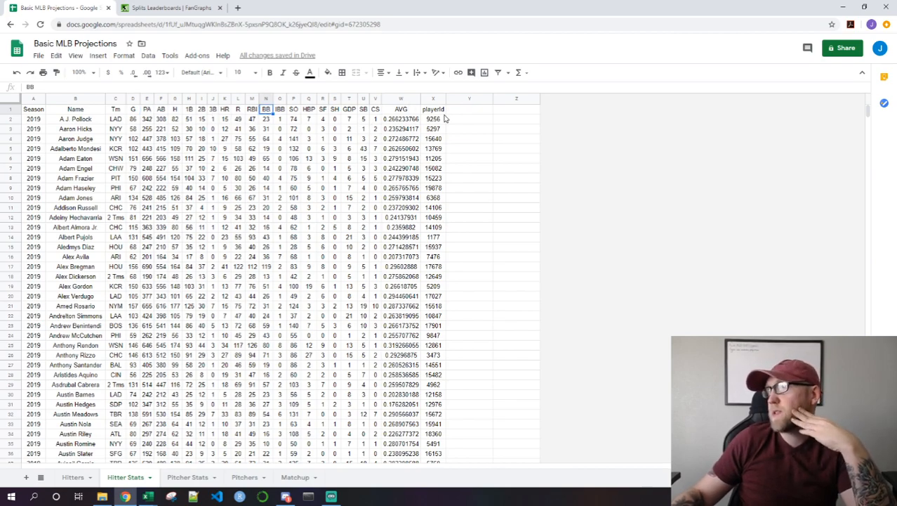
{"action": "left_click", "coordinate": [469, 110]}
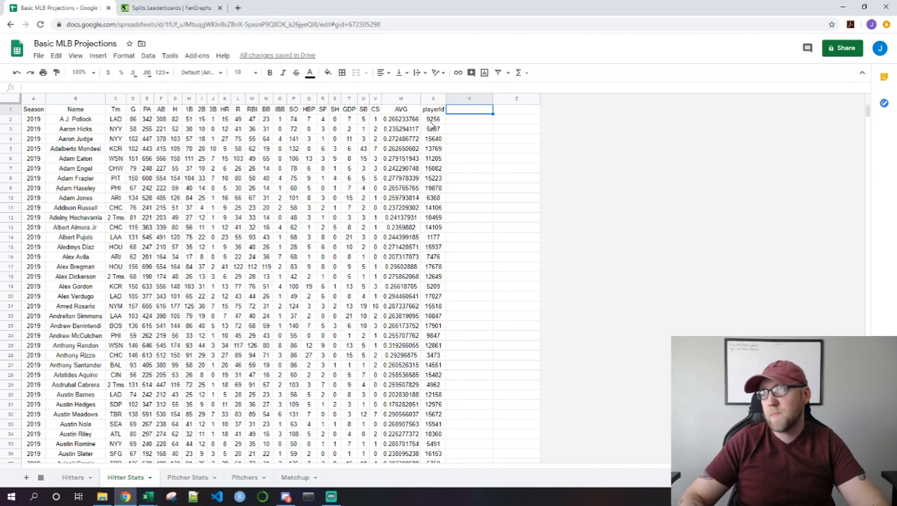
Clear the playerId data from column X of the Hitter Stats sheet
{"action": "left_click", "coordinate": [435, 99]}
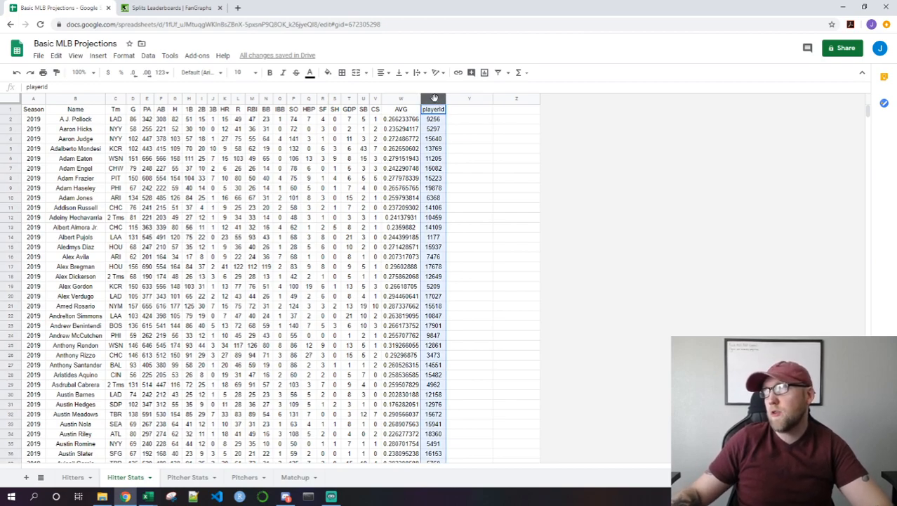
{"action": "right_click", "coordinate": [434, 99]}
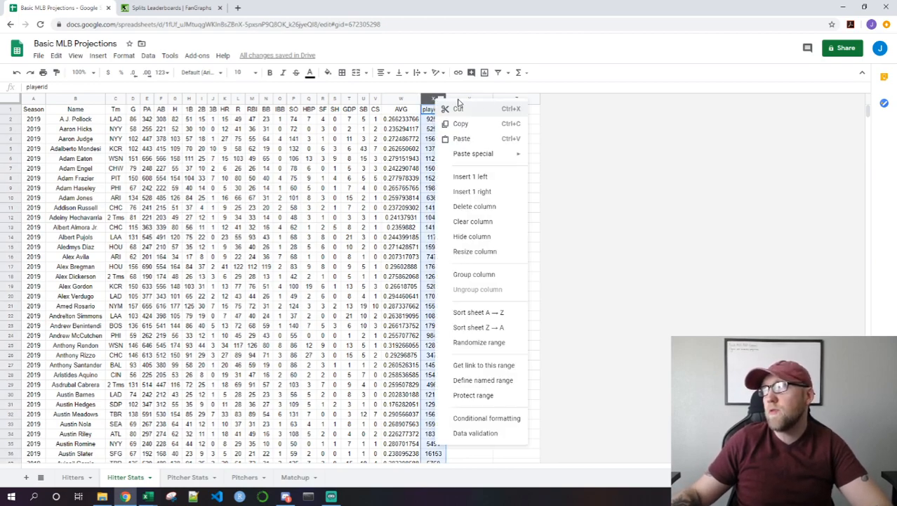
{"action": "left_click", "coordinate": [489, 226]}
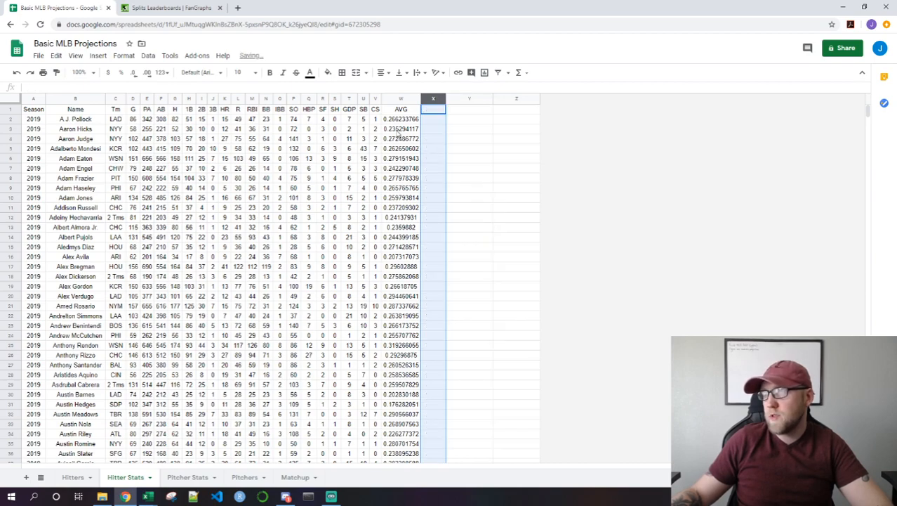
Enter the header 1B/PA in cell X1
{"action": "left_click", "coordinate": [427, 111]}
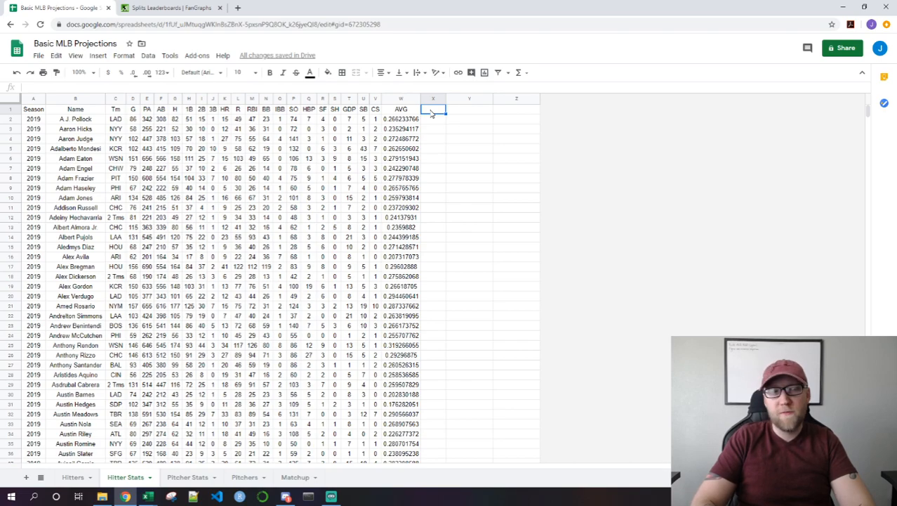
{"action": "type", "text": "1B"}
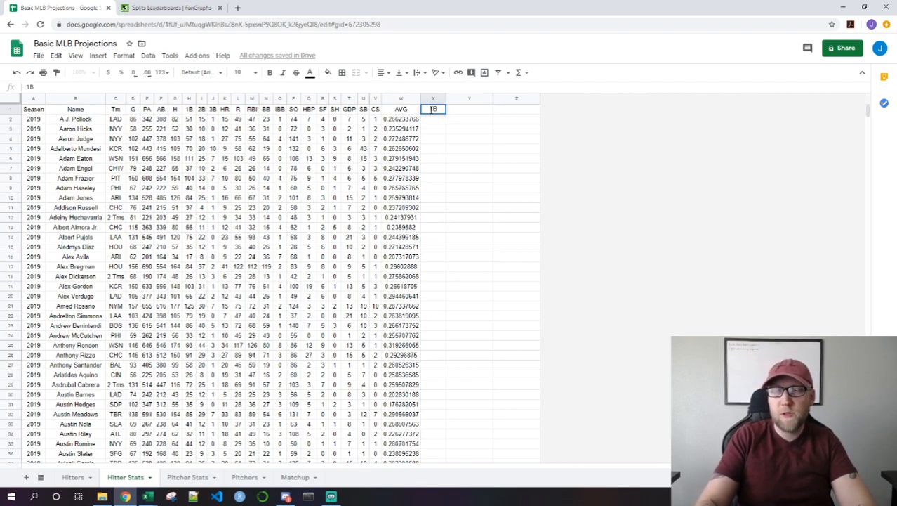
{"action": "type", "text": "/PA"}
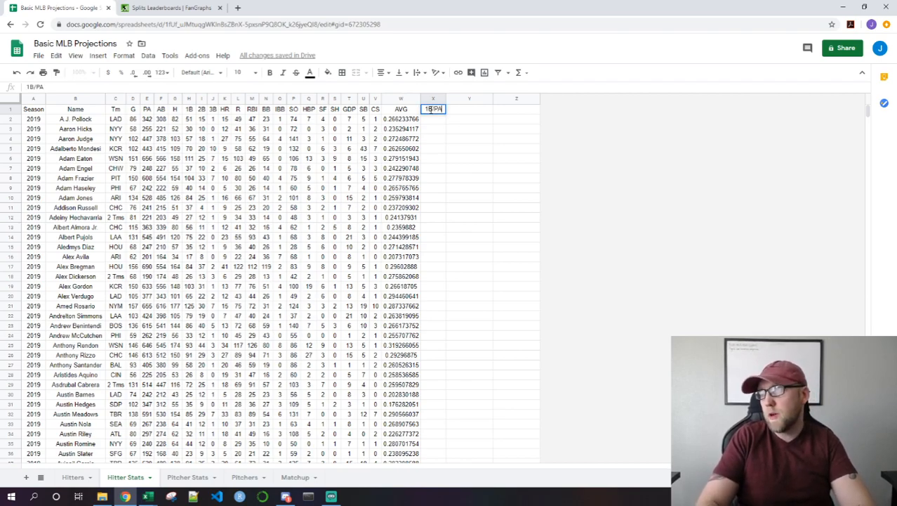
{"action": "key", "text": "Return"}
Calculate the first player's singles per plate appearance in cell X2 with the formula =H2/E2
{"action": "type", "text": "="}
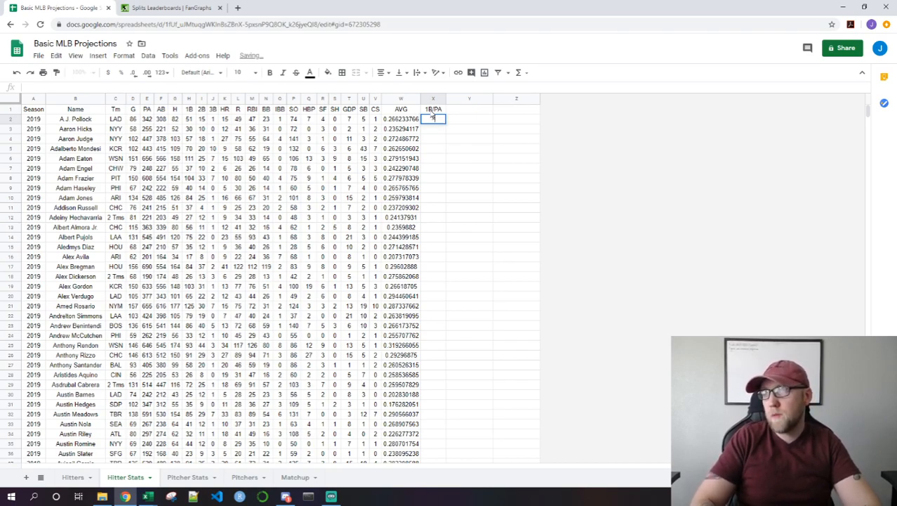
{"action": "key", "text": "Left"}
{"action": "key", "text": "Left"}
{"action": "key", "text": "Left"}
{"action": "key", "text": "Left"}
{"action": "key", "text": "Left"}
{"action": "key", "text": "Left"}
{"action": "key", "text": "Left"}
{"action": "key", "text": "Left"}
{"action": "key", "text": "Left"}
{"action": "key", "text": "Left"}
{"action": "key", "text": "Left"}
{"action": "key", "text": "Left"}
{"action": "key", "text": "Left"}
{"action": "key", "text": "Left"}
{"action": "key", "text": "Left"}
{"action": "key", "text": "Left"}
{"action": "type", "text": "/"}
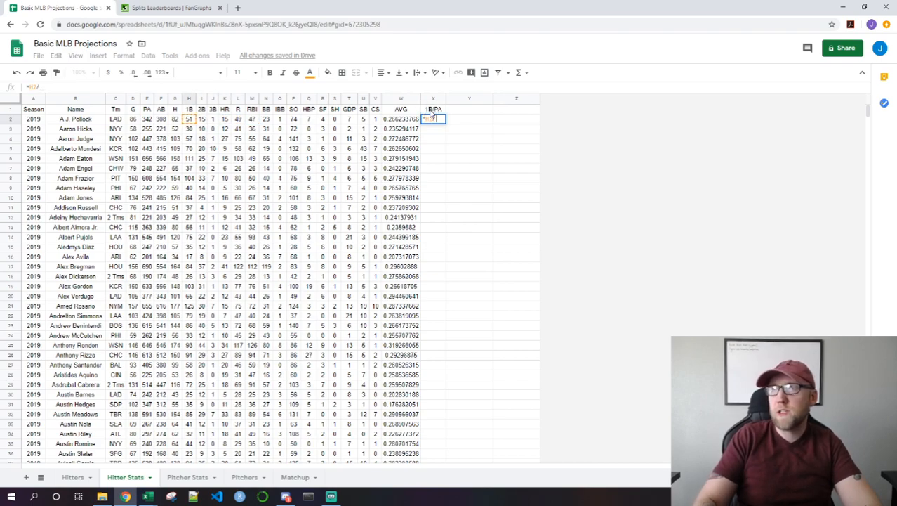
{"action": "left_click", "coordinate": [146, 119]}
{"action": "key", "text": "Return"}
{"action": "key", "text": "Up"}
{"action": "key", "text": "Left"}
{"action": "key", "text": "Right"}
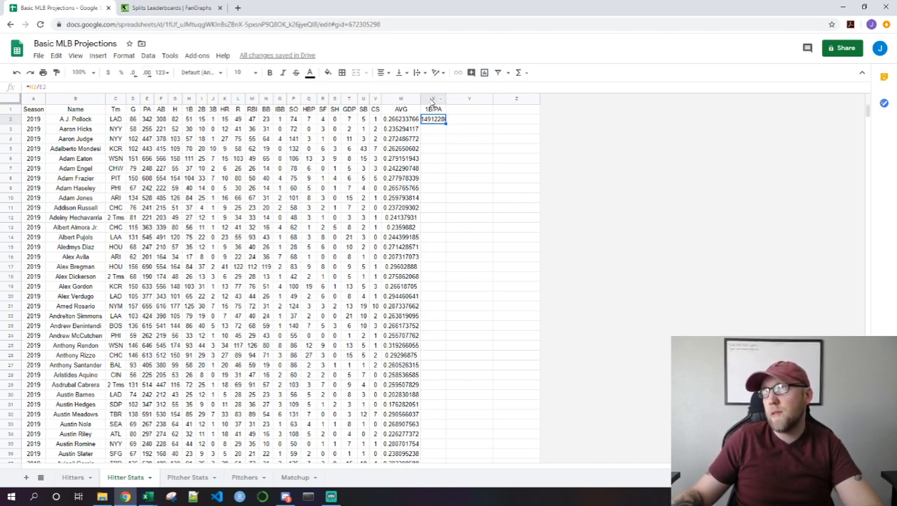
Format the 1B/PA column X as a percentage
{"action": "left_click", "coordinate": [431, 99]}
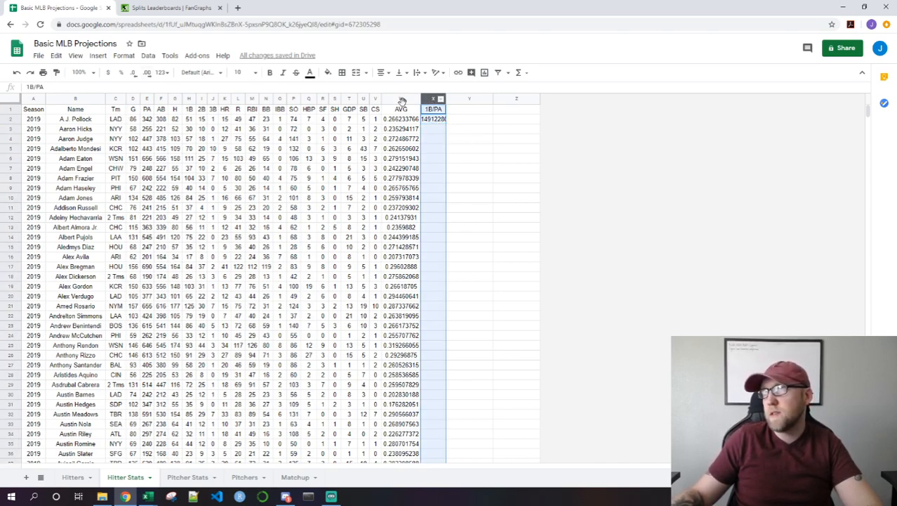
{"action": "left_click", "coordinate": [120, 73]}
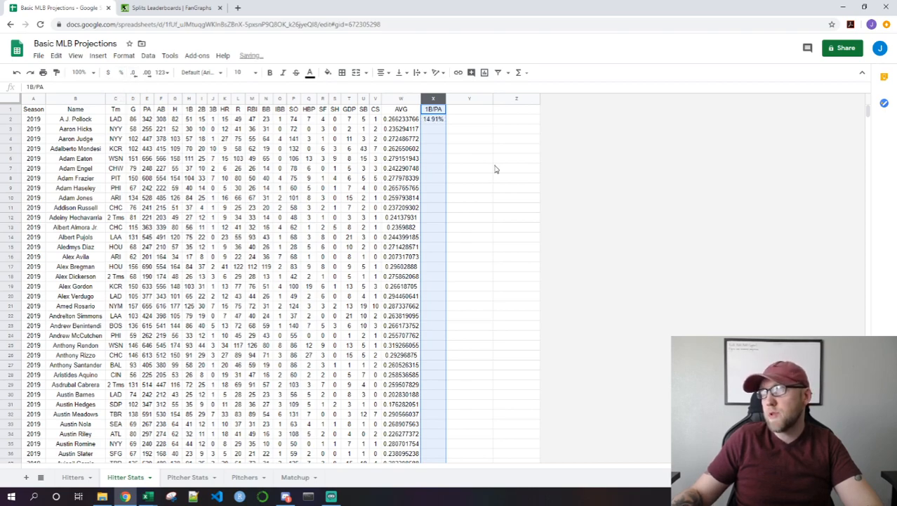
{"action": "left_click", "coordinate": [438, 111]}
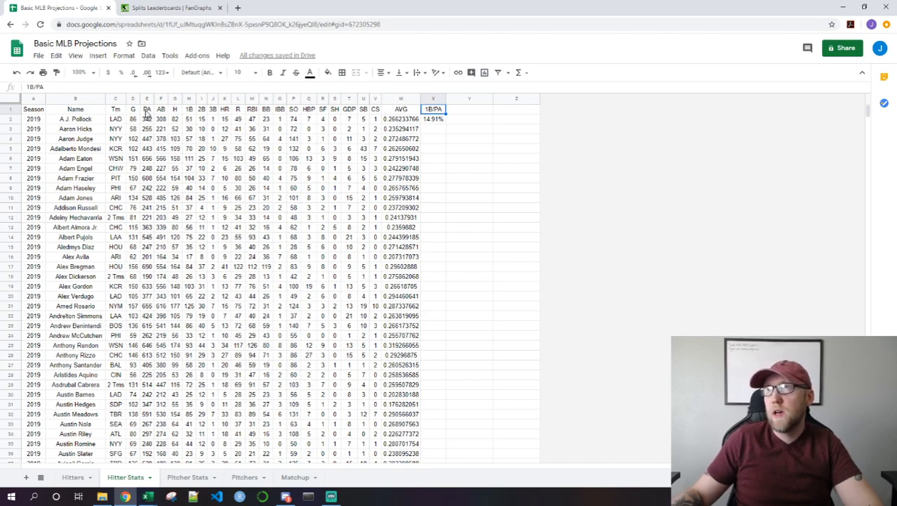
Review the 2B, HR, BB, SO and SB headers as the other stats for per-plate-appearance rates
{"action": "left_click", "coordinate": [202, 111]}
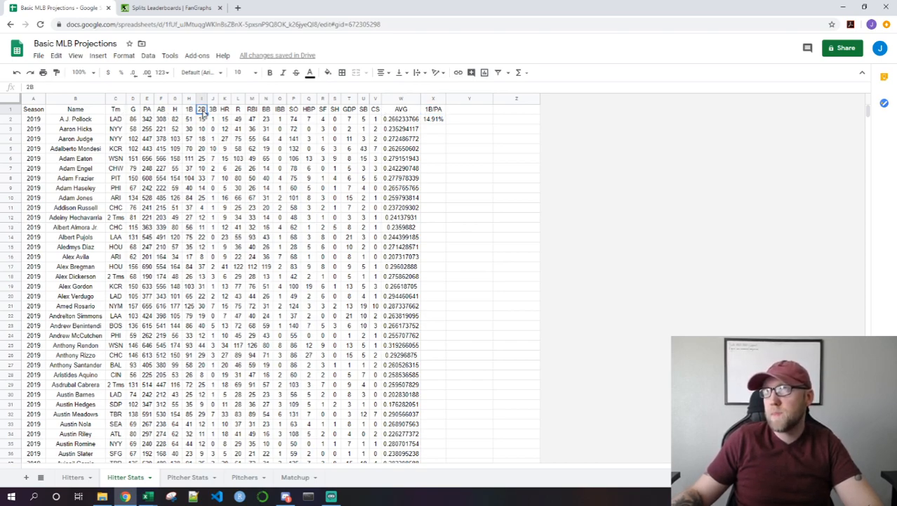
{"action": "left_click", "coordinate": [224, 111]}
{"action": "left_click", "coordinate": [266, 111]}
{"action": "left_click", "coordinate": [295, 112]}
{"action": "left_click", "coordinate": [363, 112]}
Copy the 1B/PA formula from cell X2 into cell Y2
{"action": "left_click", "coordinate": [436, 120]}
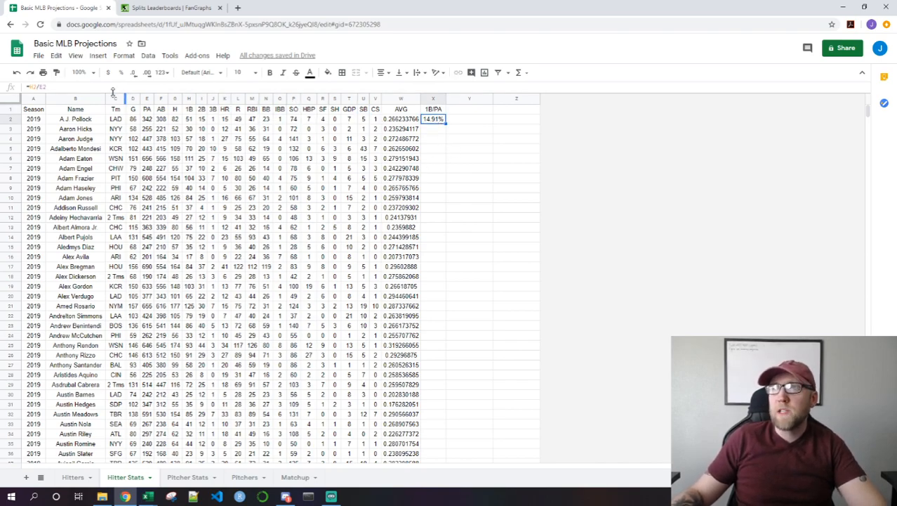
{"action": "left_click", "coordinate": [44, 88]}
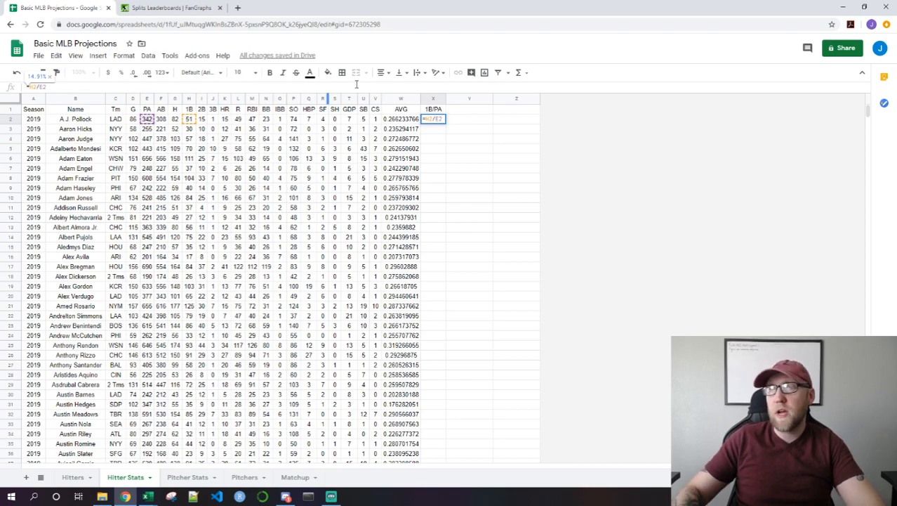
{"action": "key", "text": "Return"}
{"action": "key", "text": "Up"}
{"action": "key", "text": "ctrl+c"}
{"action": "key", "text": "Right"}
{"action": "key", "text": "ctrl+v"}
{"action": "key", "text": "Right"}
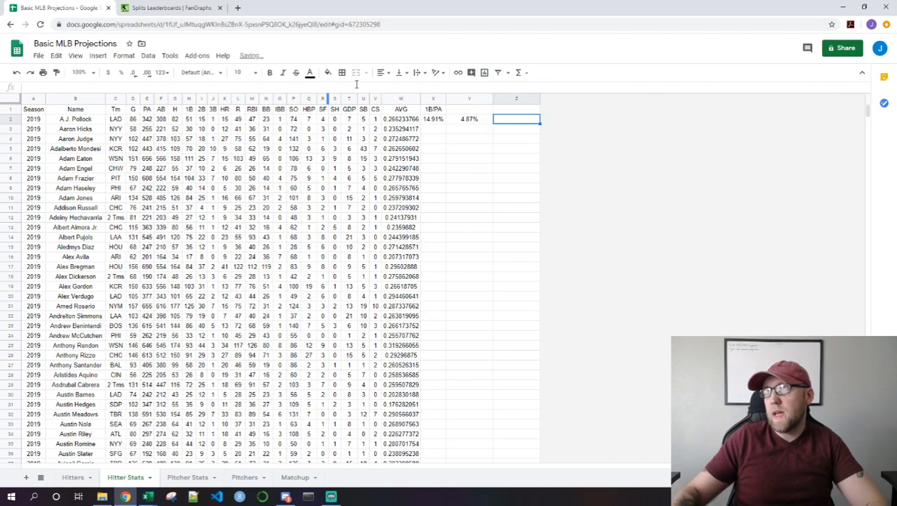
Compare the cell references in the formulas of cells X2 and Y2
{"action": "left_click", "coordinate": [473, 121]}
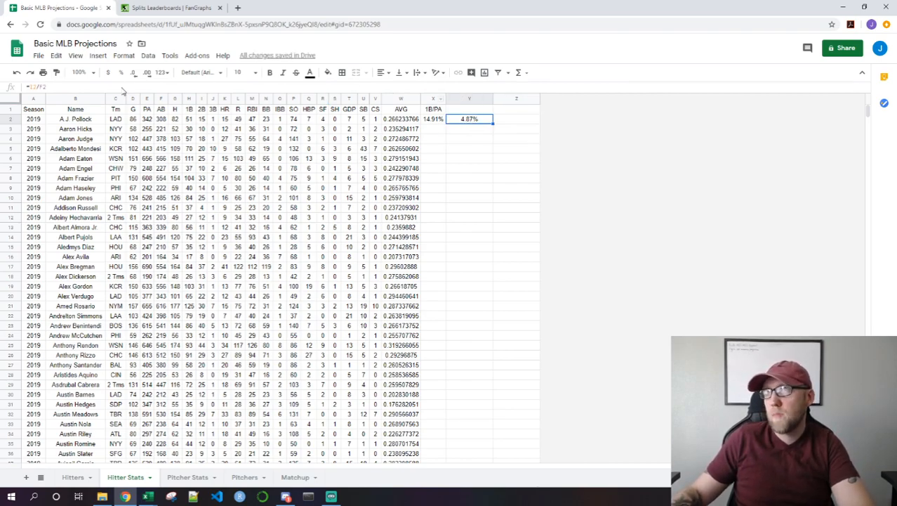
{"action": "left_click", "coordinate": [46, 87]}
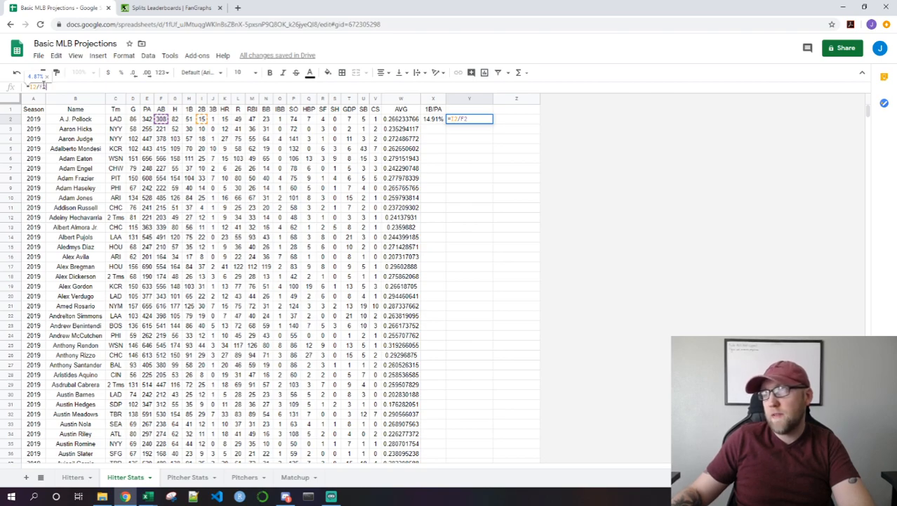
{"action": "left_click", "coordinate": [433, 121]}
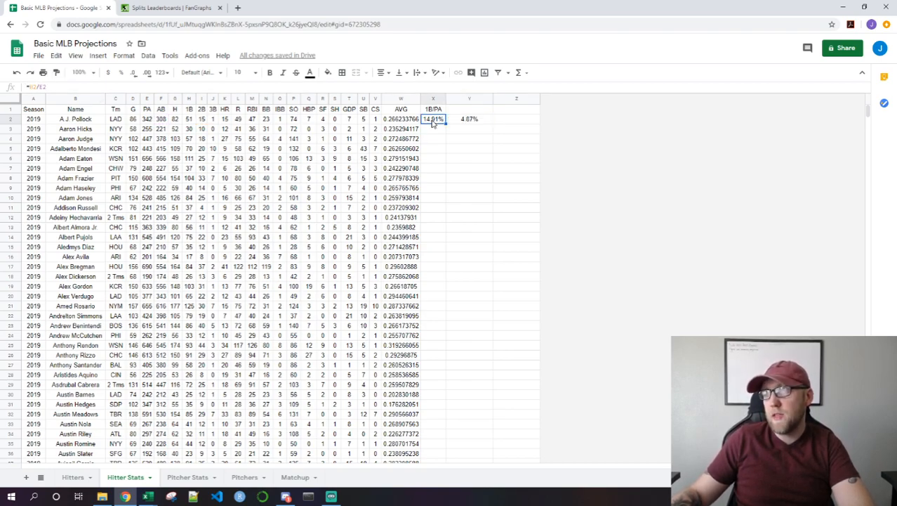
{"action": "left_click", "coordinate": [464, 121]}
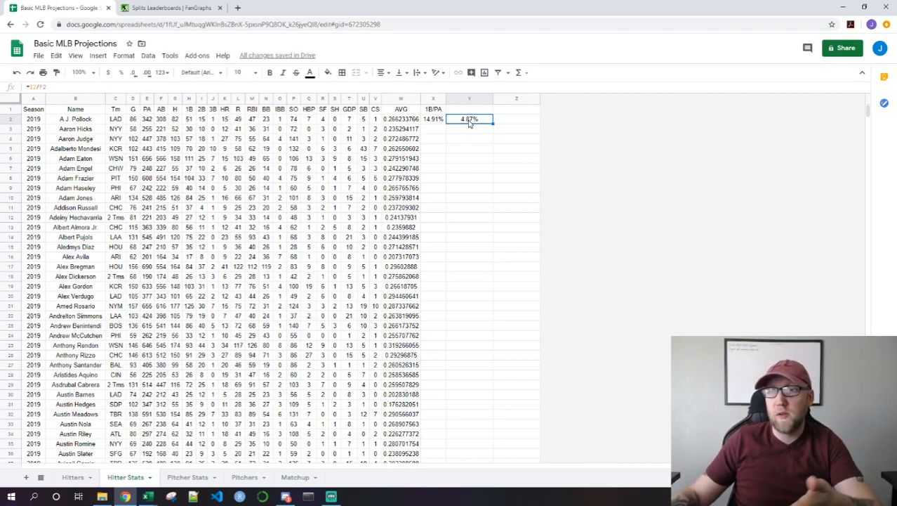
{"action": "left_click", "coordinate": [436, 121]}
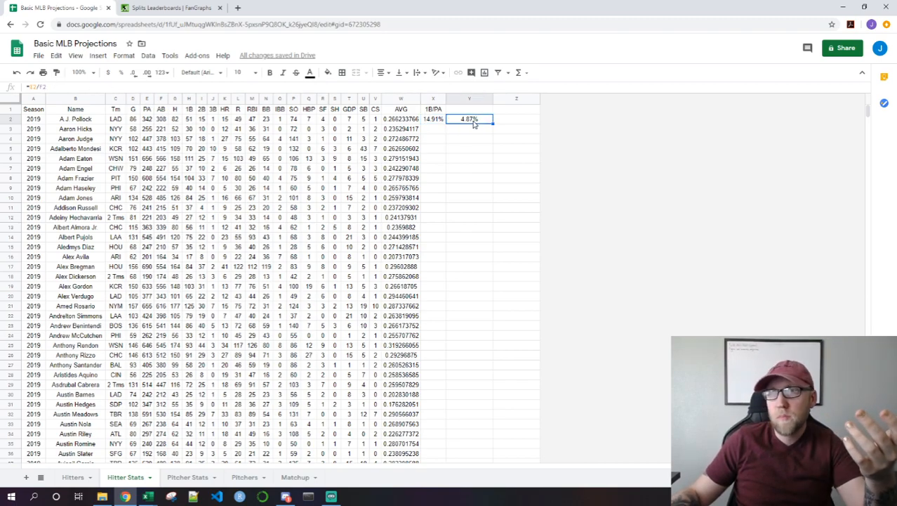
Lock the PA column reference in cell X2 so the 1B/PA formula is =H2/$E2
{"action": "left_click", "coordinate": [441, 121]}
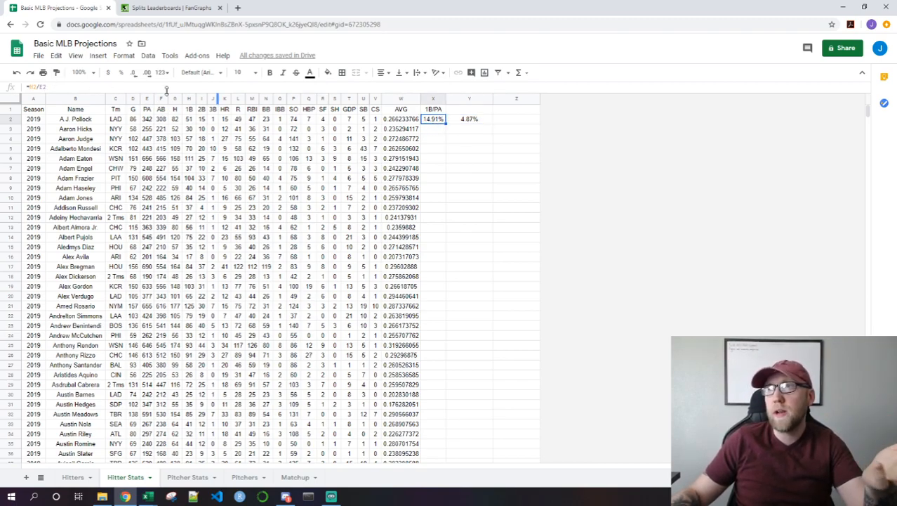
{"action": "left_click", "coordinate": [43, 86]}
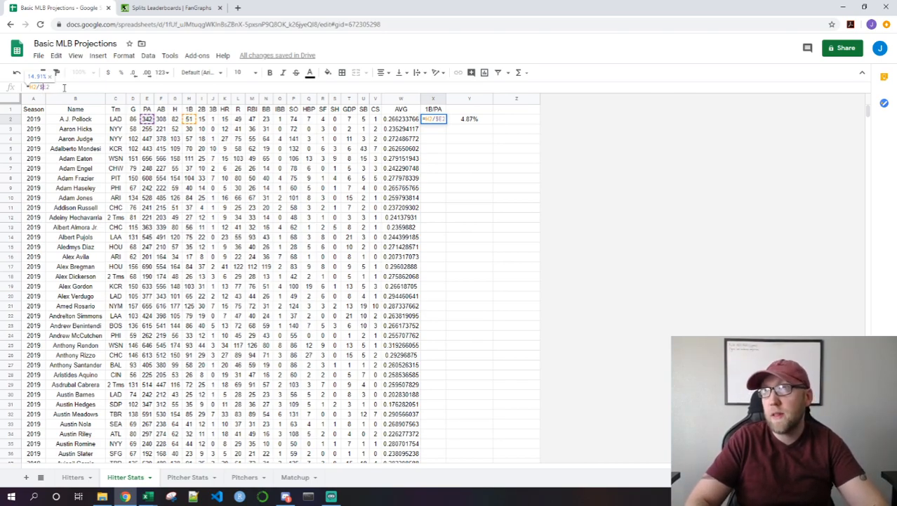
{"action": "key", "text": "Return"}
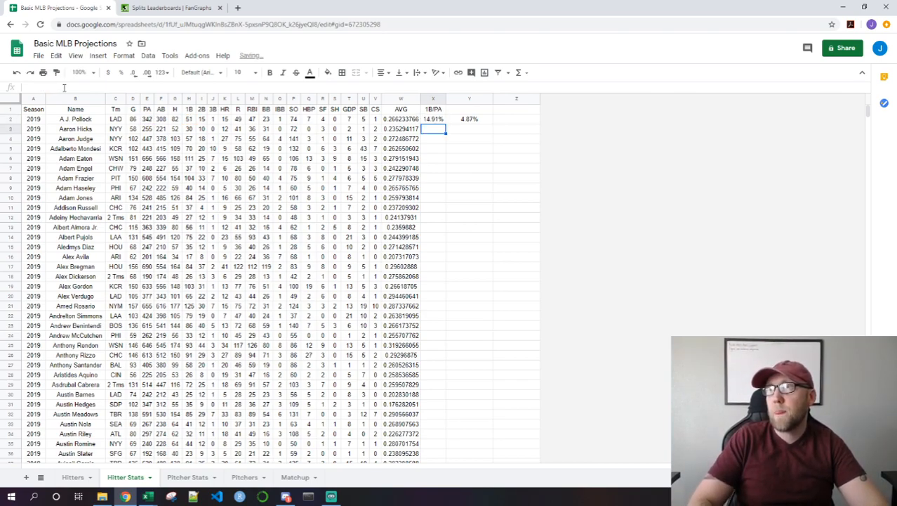
Copy the column-locked 1B/PA formula from cell X2 into cell Y2
{"action": "key", "text": "Up"}
{"action": "key", "text": "Left"}
{"action": "key", "text": "Right"}
{"action": "key", "text": "ctrl+c"}
{"action": "key", "text": "Right"}
{"action": "key", "text": "ctrl+v"}
{"action": "key", "text": "Left"}
{"action": "key", "text": "Right"}
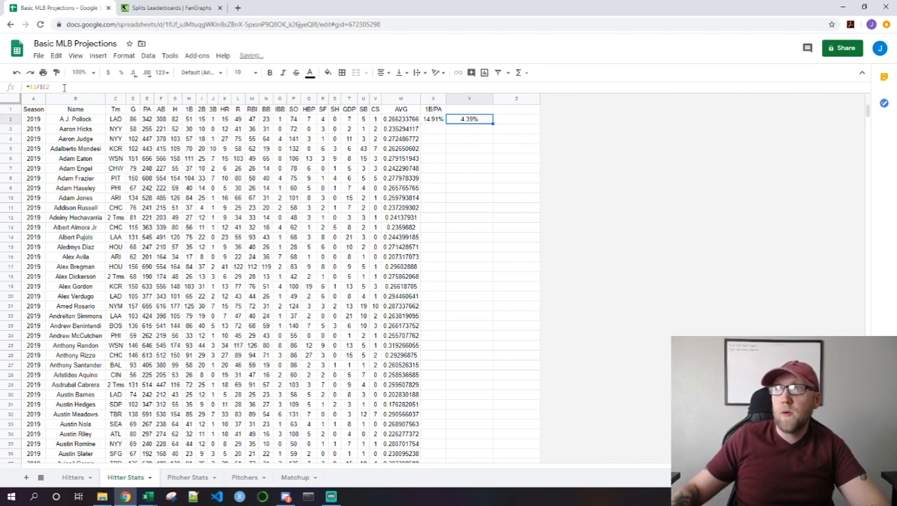
Lock both the column and the row of the PA reference in cell Y2, making the formula =I2/$E$2
{"action": "left_click", "coordinate": [44, 86]}
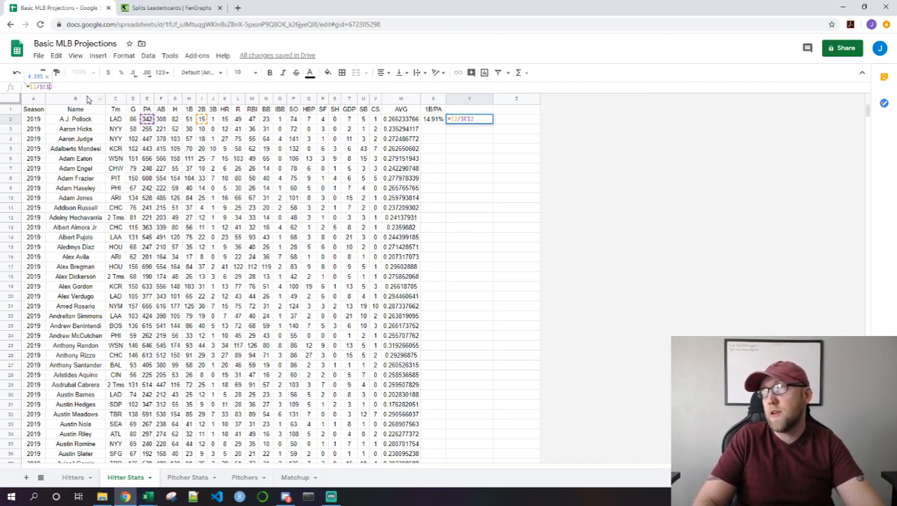
{"action": "key", "text": "Return"}
{"action": "key", "text": "Up"}
Copy the fully locked formula from cell Y2 into cells Y3, Y4, Z4 and X4
{"action": "key", "text": "ctrl+c"}
{"action": "key", "text": "Down"}
{"action": "key", "text": "ctrl+v"}
{"action": "key", "text": "Down"}
{"action": "key", "text": "ctrl+v"}
{"action": "key", "text": "Right"}
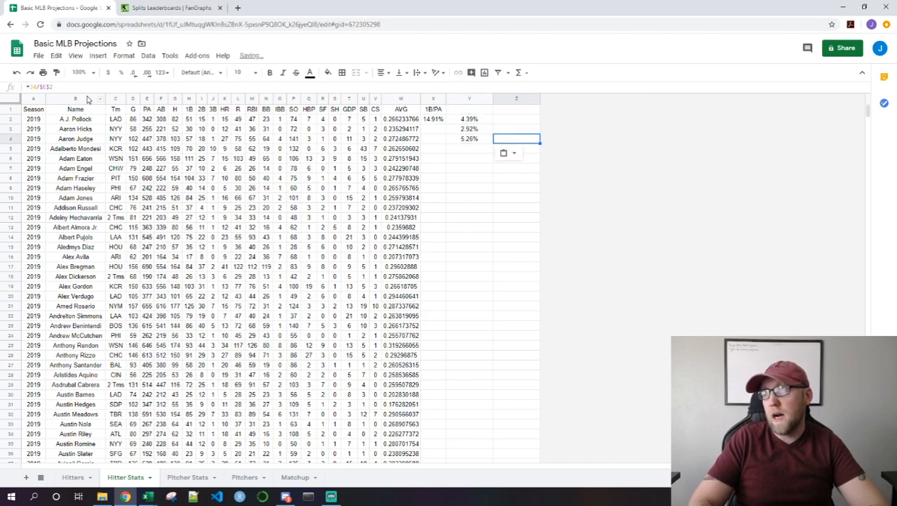
{"action": "key", "text": "Left"}
{"action": "key", "text": "Left"}
{"action": "key", "text": "ctrl+v"}
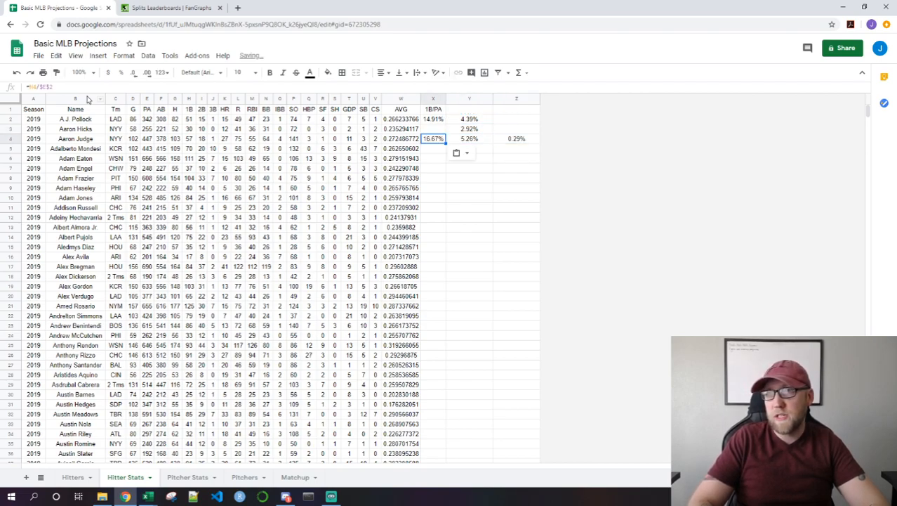
Compare the $E$2 reference in the formulas of cells Y2, Y3, Y4 and Z4
{"action": "key", "text": "Right"}
{"action": "key", "text": "Up"}
{"action": "key", "text": "Up"}
{"action": "key", "text": "Down"}
{"action": "key", "text": "Down"}
{"action": "key", "text": "Right"}
{"action": "key", "text": "Left"}
{"action": "key", "text": "Up"}
{"action": "key", "text": "Up"}
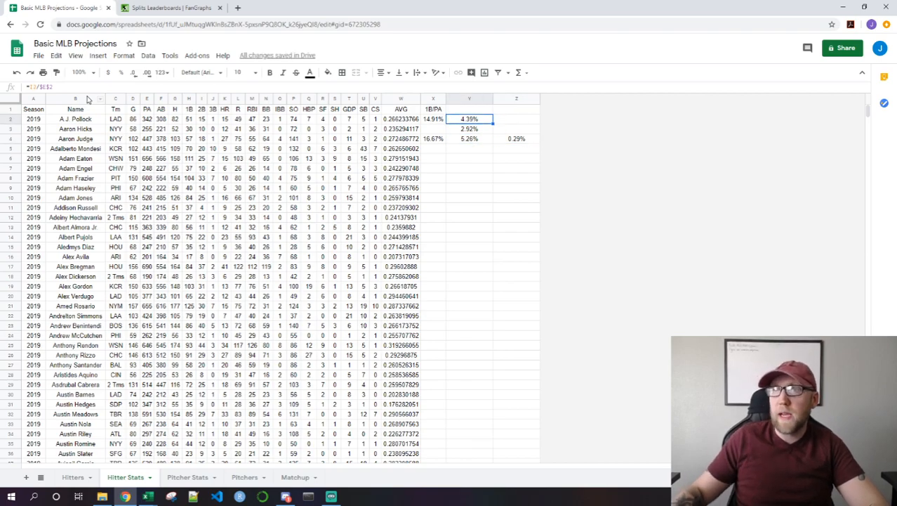
Remove the row lock from the PA reference in cell Y2, making the formula =I2/$E2
{"action": "left_click", "coordinate": [48, 88]}
{"action": "key", "text": "BackSpace"}
{"action": "key", "text": "Return"}
Copy the column-locked formula from cell Y2 over cells Y3, Y4, Z4 and X4
{"action": "key", "text": "Up"}
{"action": "key", "text": "ctrl+c"}
{"action": "key", "text": "Down"}
{"action": "key", "text": "ctrl+v"}
{"action": "key", "text": "Down"}
{"action": "key", "text": "ctrl+v"}
{"action": "key", "text": "Right"}
{"action": "key", "text": "ctrl+v"}
{"action": "key", "text": "Left"}
{"action": "key", "text": "Left"}
{"action": "key", "text": "ctrl+v"}
Check how the PA reference reads in the formulas of row 4 and of cells Y2 and X2
{"action": "key", "text": "Right"}
{"action": "key", "text": "Left"}
{"action": "key", "text": "Right"}
{"action": "key", "text": "Right"}
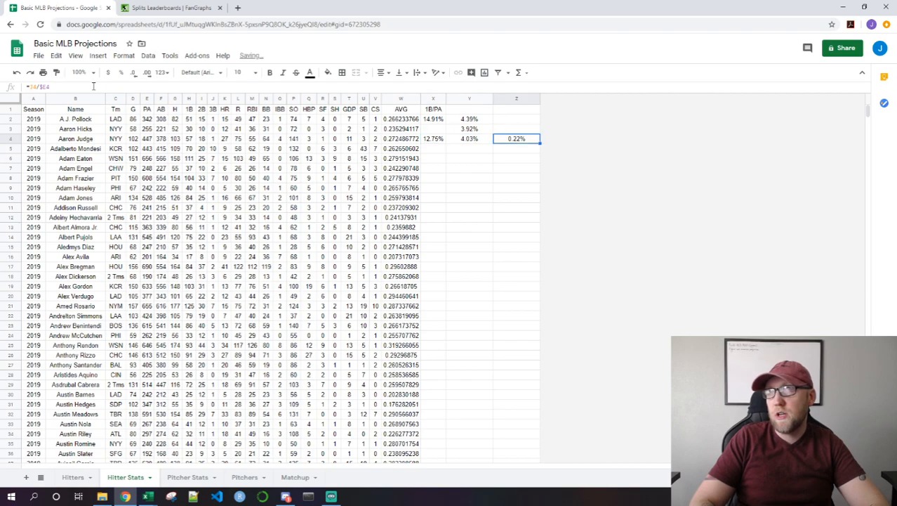
{"action": "key", "text": "Left"}
{"action": "key", "text": "Up"}
{"action": "key", "text": "Up"}
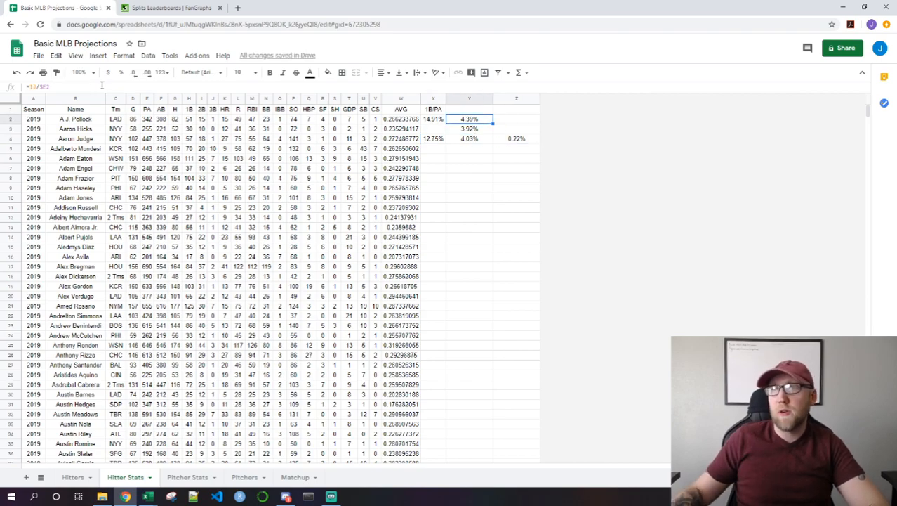
{"action": "left_click", "coordinate": [49, 85]}
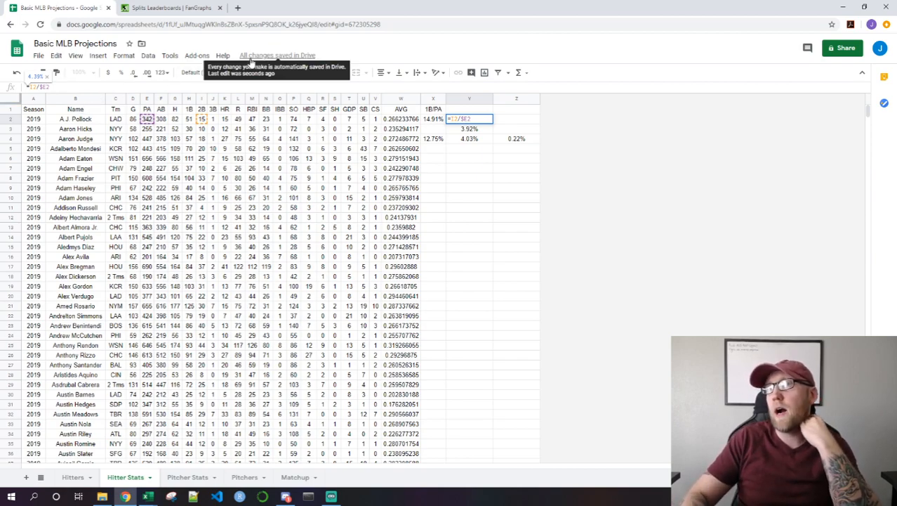
{"action": "key", "text": "Return"}
{"action": "key", "text": "Up"}
{"action": "key", "text": "Left"}
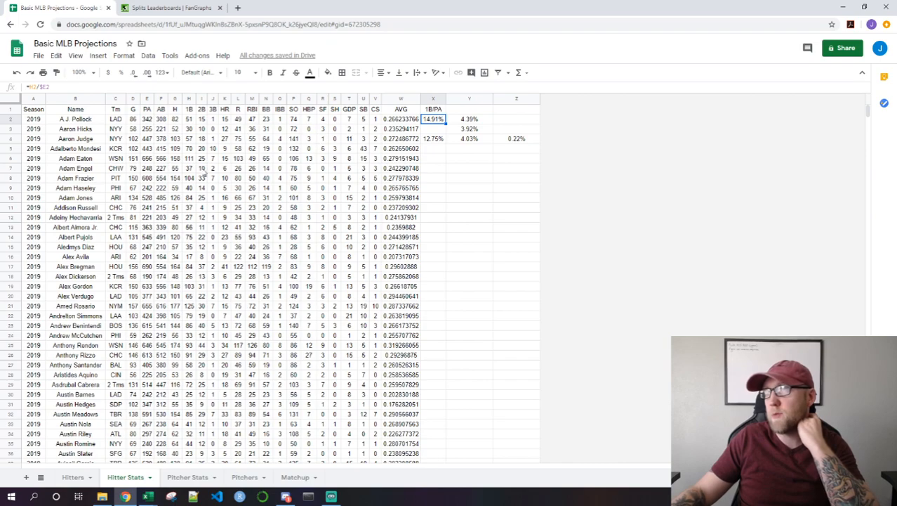
Review the first three player names and the formula in cell X2 to see why the row must stay relative
{"action": "left_click", "coordinate": [66, 131]}
{"action": "left_click", "coordinate": [76, 143]}
{"action": "left_click", "coordinate": [71, 130]}
{"action": "left_click", "coordinate": [73, 121]}
{"action": "left_click", "coordinate": [73, 140]}
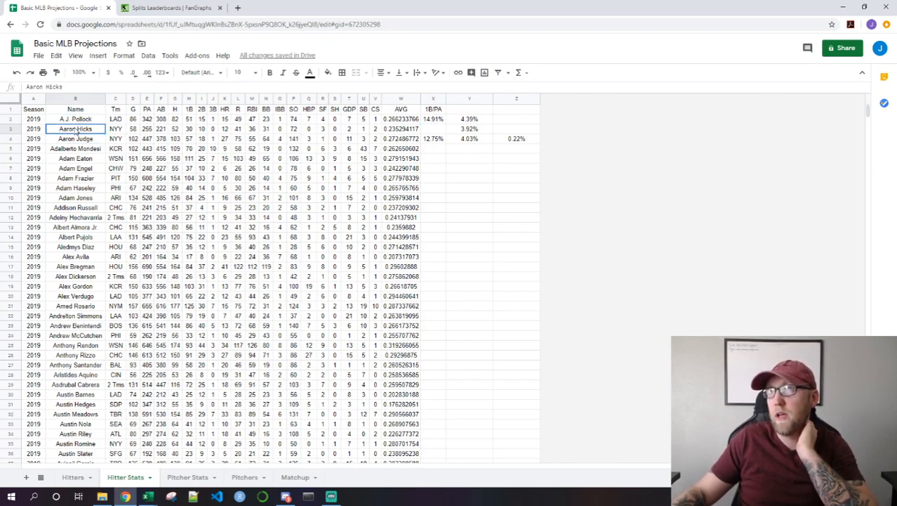
{"action": "left_click", "coordinate": [430, 121]}
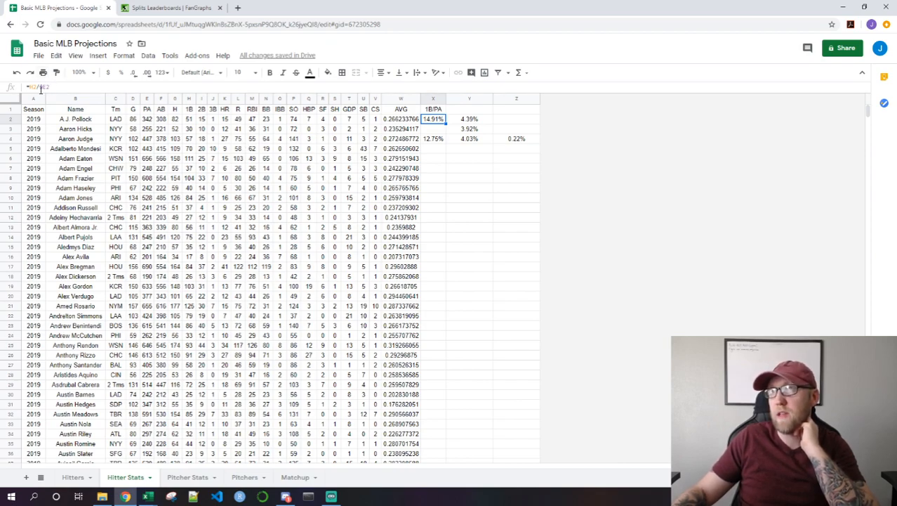
Delete the test formulas from cells Y3, Y4, Z4 and X4
{"action": "left_click", "coordinate": [469, 129]}
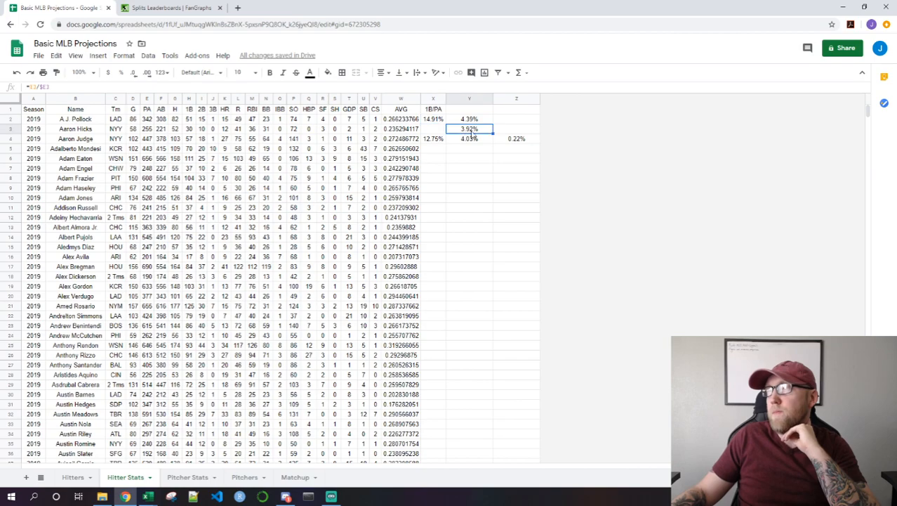
{"action": "key", "text": "Delete"}
{"action": "key", "text": "Down"}
{"action": "key", "text": "Right"}
{"action": "key", "text": "Delete"}
{"action": "key", "text": "Left"}
{"action": "key", "text": "Delete"}
{"action": "key", "text": "Left"}
Enter the header 2B/PA in cell Y1
{"action": "left_click", "coordinate": [462, 120]}
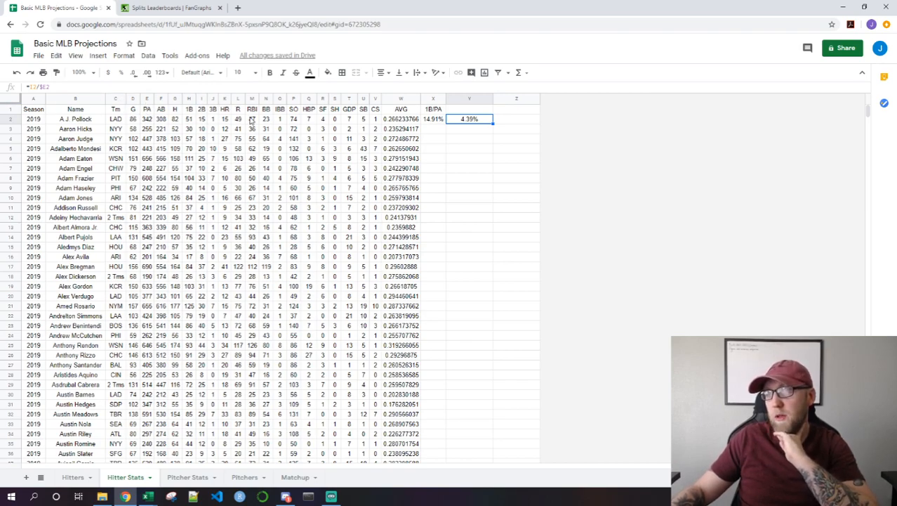
{"action": "left_click", "coordinate": [475, 111]}
{"action": "type", "text": "2B/PA"}
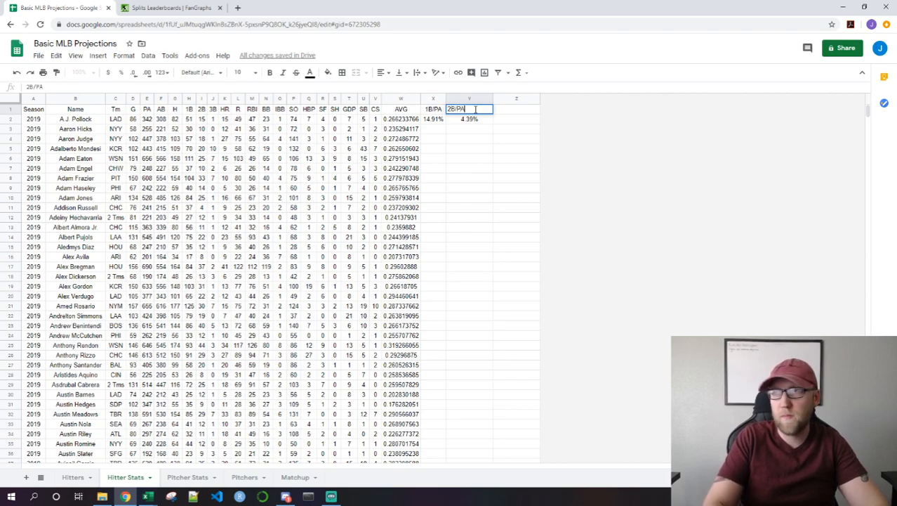
{"action": "key", "text": "Tab"}
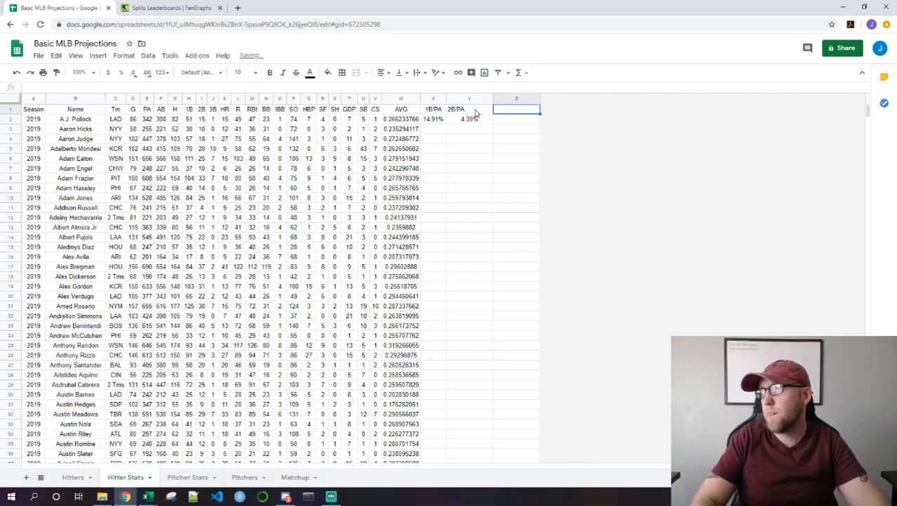
{"action": "key", "text": "Left"}
{"action": "key", "text": "Right"}
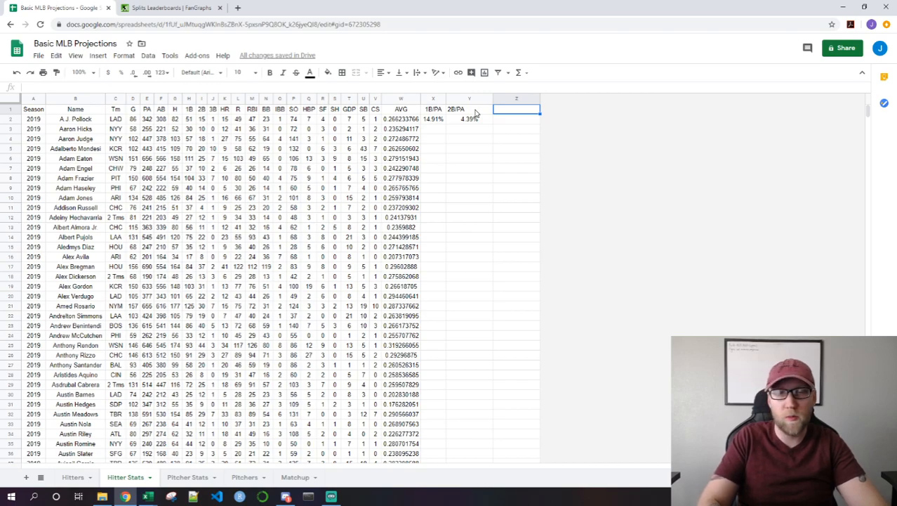
Enter the header HR/PA in cell Z1 and copy the 2B/PA formula from Y2 into Z2
{"action": "type", "text": "HR/PA"}
{"action": "key", "text": "Return"}
{"action": "key", "text": "Left"}
{"action": "key", "text": "ctrl+c"}
{"action": "key", "text": "Right"}
{"action": "key", "text": "ctrl+v"}
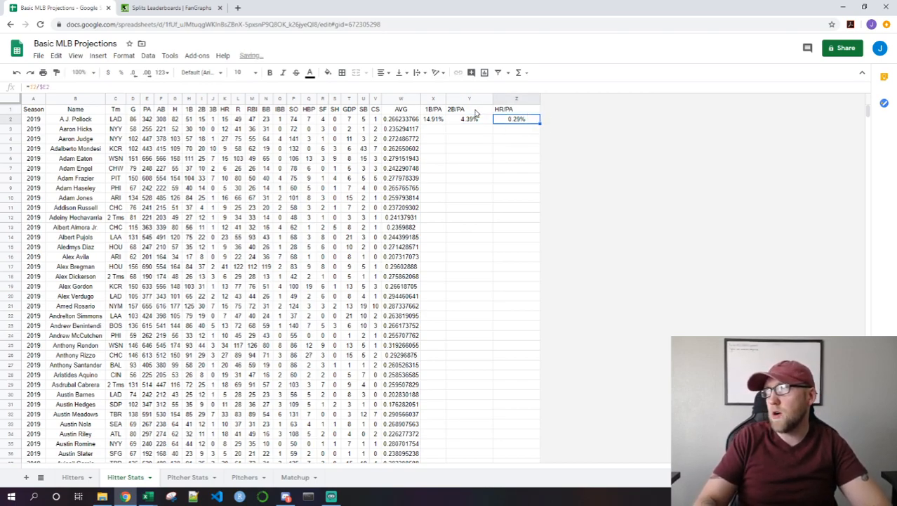
Change the HR/PA formula in cell Z2 to =K2/$E2 so it refers to the home run column
{"action": "left_click", "coordinate": [63, 86]}
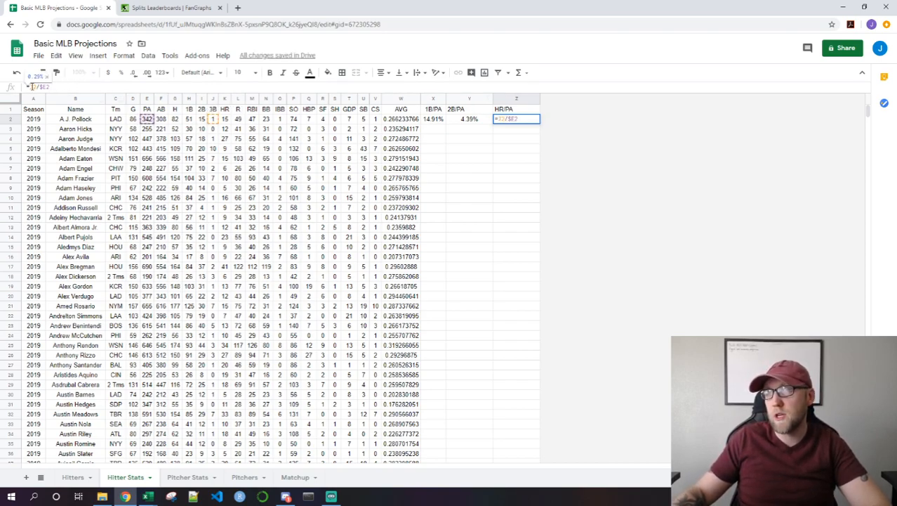
{"action": "left_click", "coordinate": [33, 87]}
{"action": "key", "text": "BackSpace"}
{"action": "type", "text": "K"}
{"action": "key", "text": "Return"}
{"action": "key", "text": "Up"}
{"action": "key", "text": "Left"}
{"action": "key", "text": "Right"}
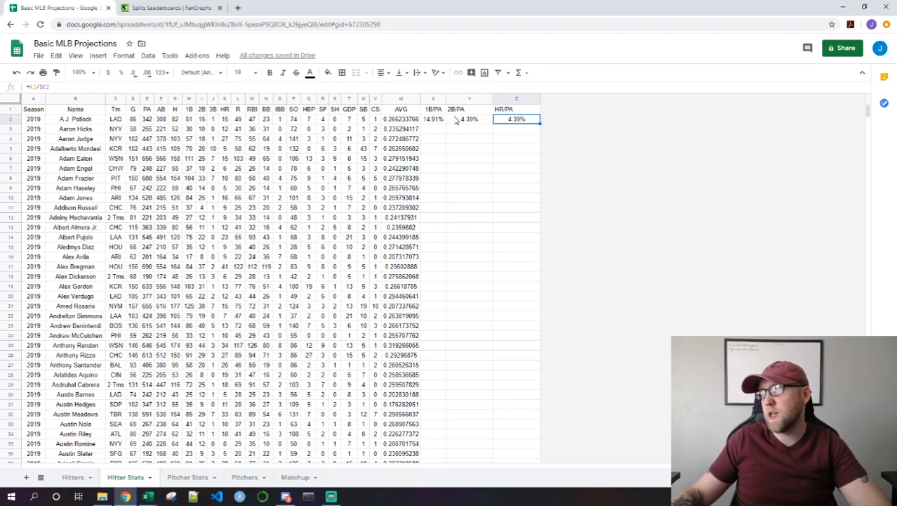
Insert four empty columns, AA to AD, to the right of the HR/PA column
{"action": "right_click", "coordinate": [512, 99]}
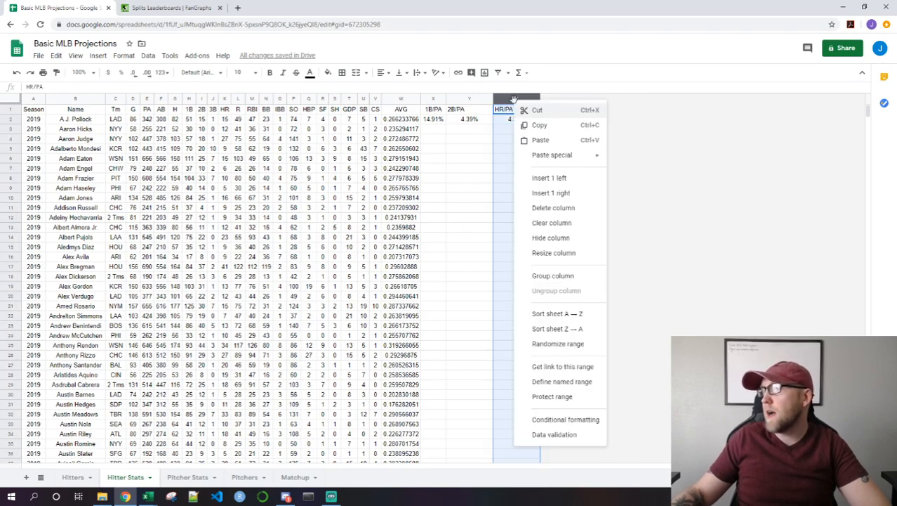
{"action": "left_click", "coordinate": [586, 197]}
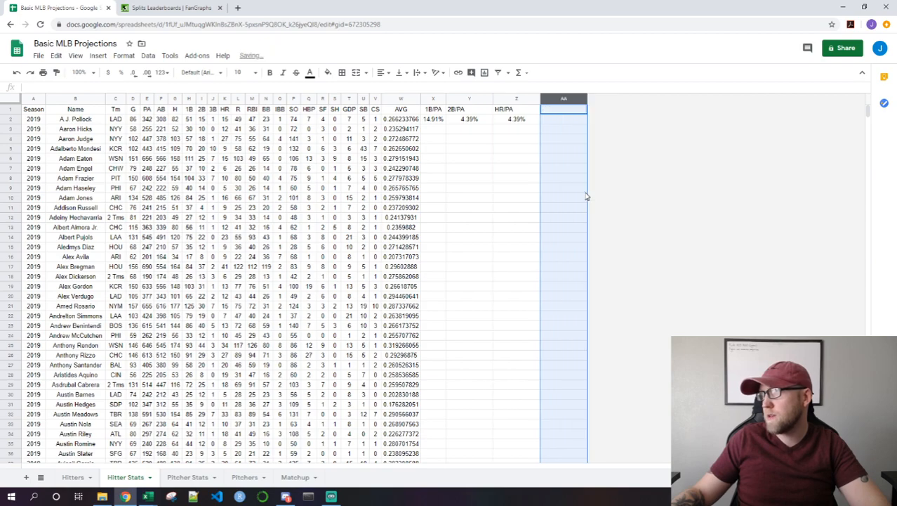
{"action": "right_click", "coordinate": [565, 99]}
{"action": "left_click", "coordinate": [597, 99]}
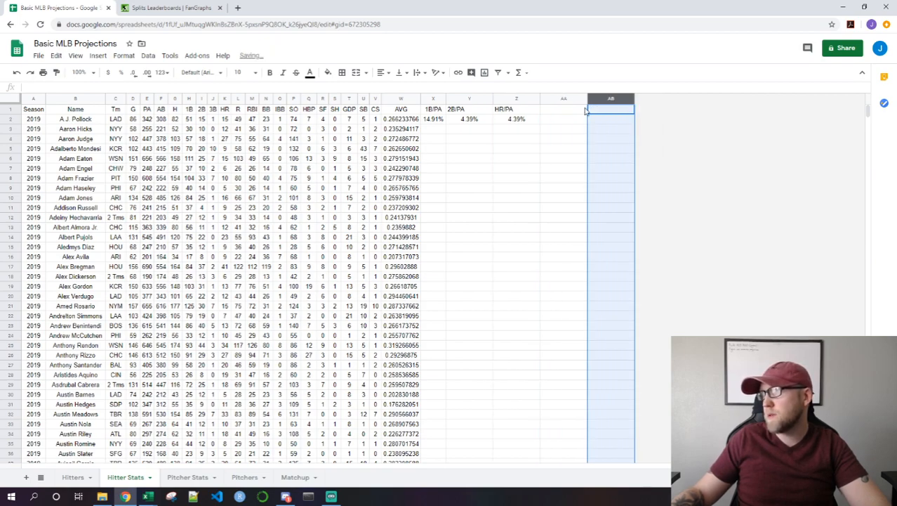
{"action": "right_click", "coordinate": [597, 99]}
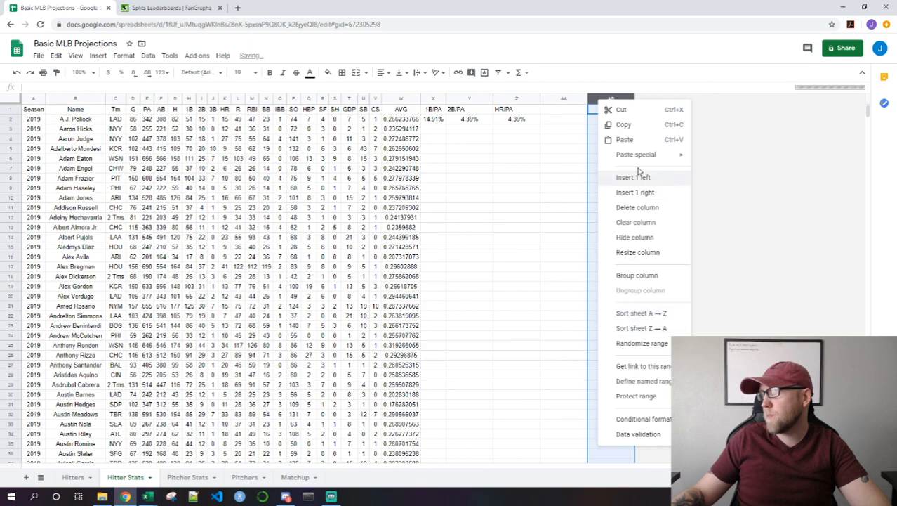
{"action": "left_click", "coordinate": [635, 192]}
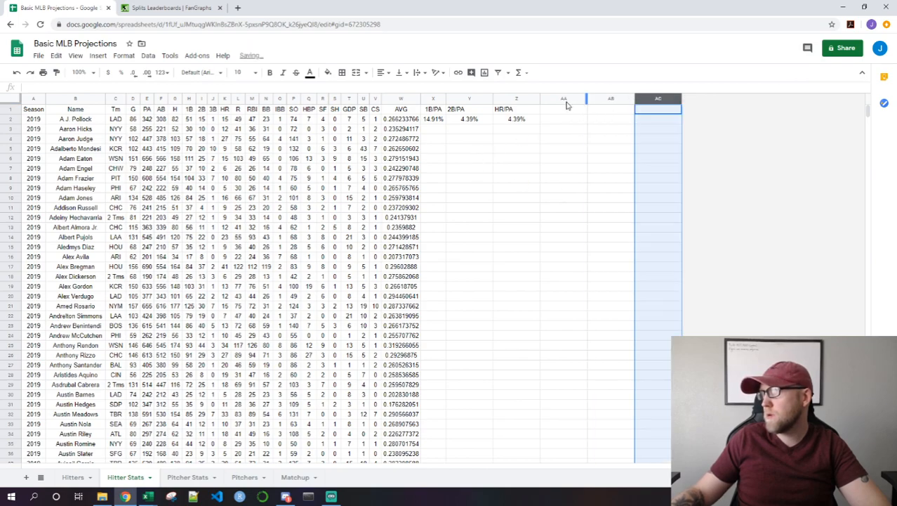
{"action": "right_click", "coordinate": [650, 100]}
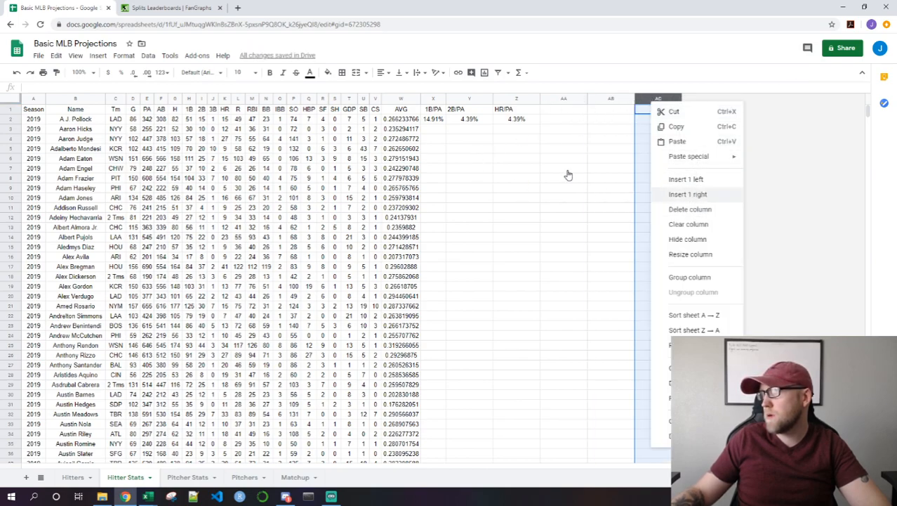
{"action": "left_click", "coordinate": [560, 112]}
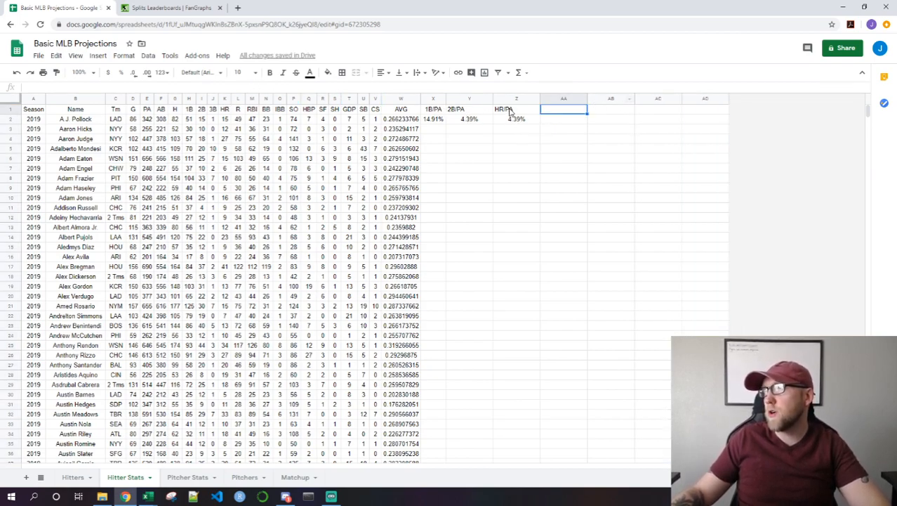
Enter the header BB/PA in cell AA1
{"action": "left_click", "coordinate": [519, 119]}
{"action": "left_click", "coordinate": [553, 122]}
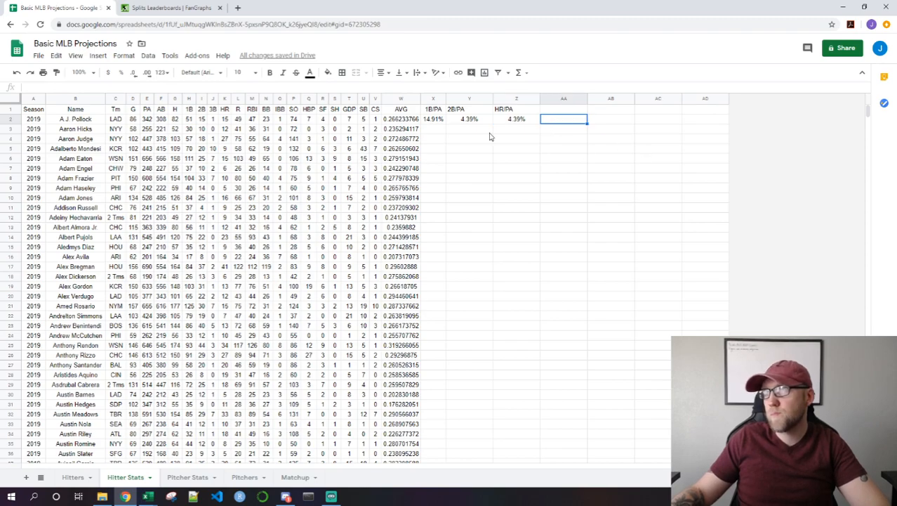
{"action": "left_click", "coordinate": [566, 110]}
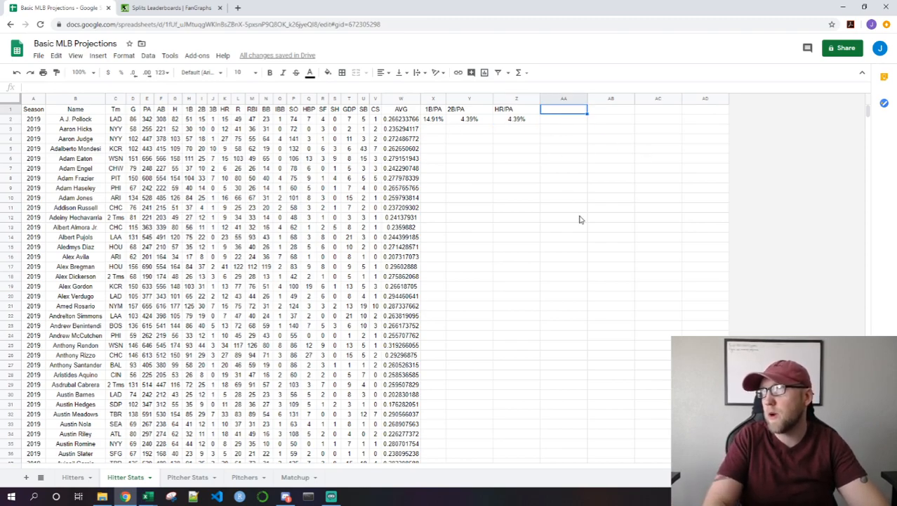
{"action": "type", "text": "bb/pa"}
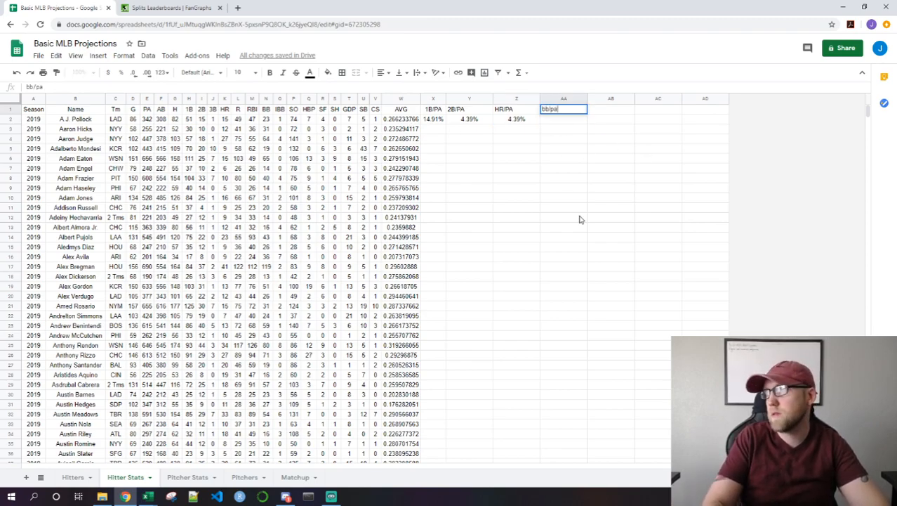
{"action": "key", "text": "Return"}
{"action": "key", "text": "Up"}
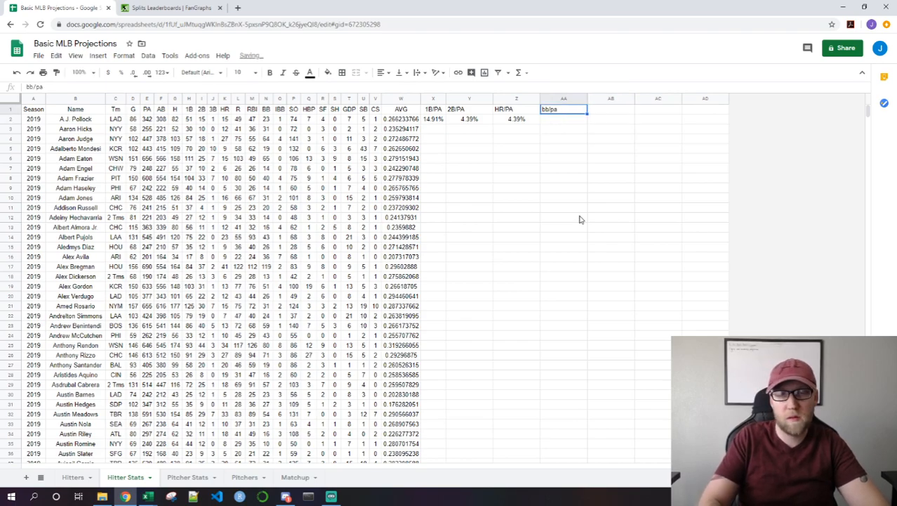
{"action": "type", "text": "BB/PA"}
{"action": "key", "text": "Tab"}
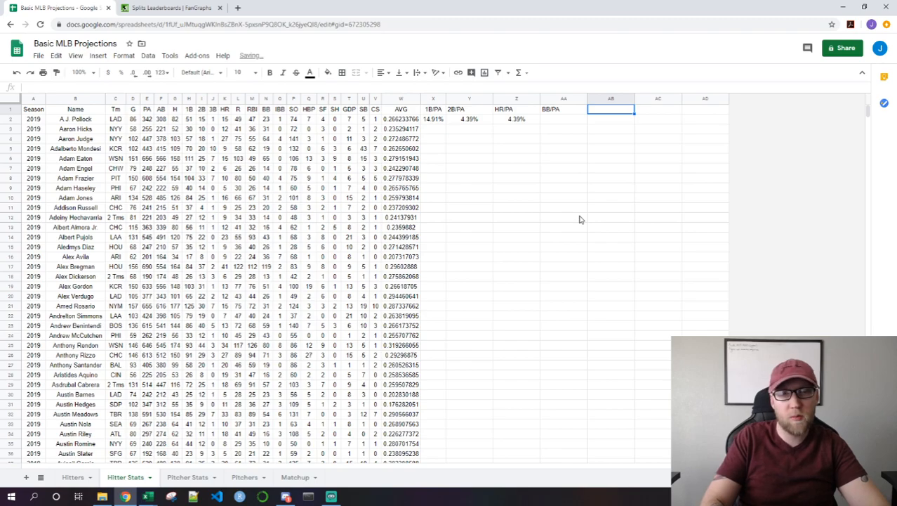
Enter the headers SO/PA in cell AB1 and SB/PA in cell AC1
{"action": "type", "text": "SO/PA"}
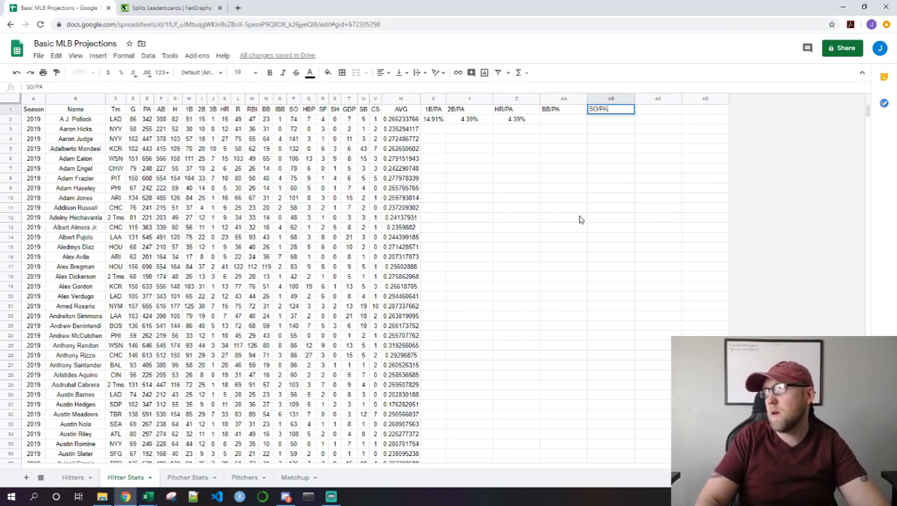
{"action": "key", "text": "Tab"}
{"action": "type", "text": "SB/PA"}
{"action": "key", "text": "Return"}
Copy the HR/PA formula from cell Z2 into cells AA2, AB2 and AC2
{"action": "key", "text": "Left"}
{"action": "key", "text": "Left"}
{"action": "key", "text": "Left"}
{"action": "key", "text": "ctrl+c"}
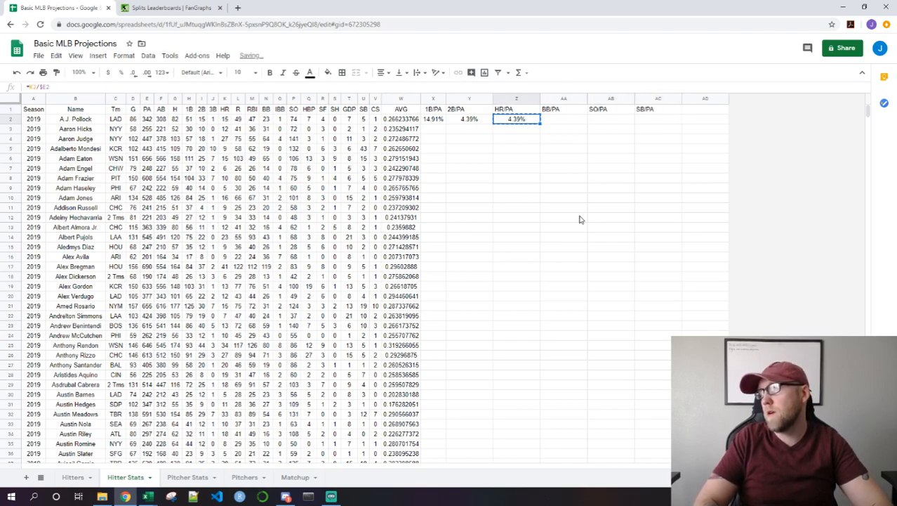
{"action": "key", "text": "Right"}
{"action": "key", "text": "ctrl+v"}
{"action": "key", "text": "Left"}
{"action": "key", "text": "Left"}
{"action": "key", "text": "Right"}
{"action": "key", "text": "Right"}
{"action": "key", "text": "Right"}
{"action": "key", "text": "ctrl+v"}
{"action": "key", "text": "Right"}
{"action": "key", "text": "ctrl+v"}
Change the BB/PA formula in cell AA2 to =N2/$E2 so it refers to the walks column
{"action": "key", "text": "Left"}
{"action": "key", "text": "Left"}
{"action": "key", "text": "F2"}
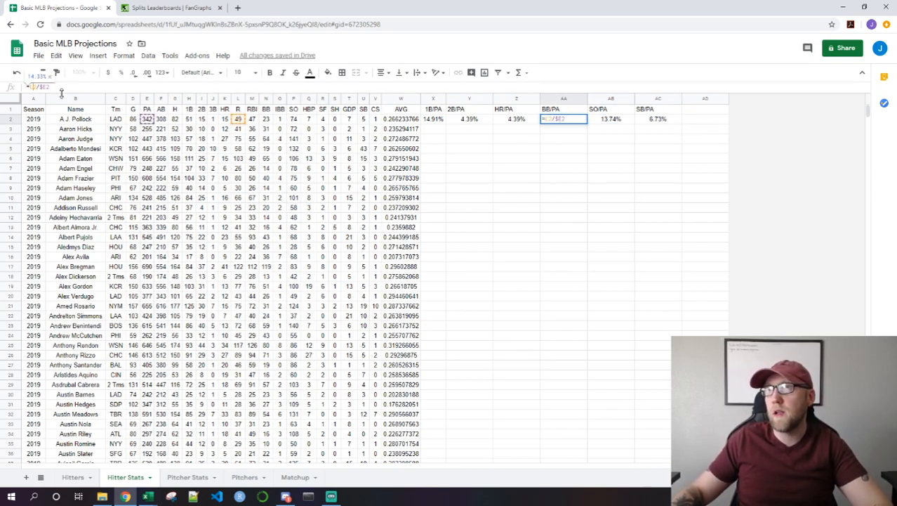
{"action": "key", "text": "BackSpace"}
{"action": "type", "text": "N"}
{"action": "key", "text": "Return"}
{"action": "key", "text": "Up"}
Change the SO/PA formula in cell AB2 to =P2/$E2 so it refers to the strikeouts column
{"action": "key", "text": "Right"}
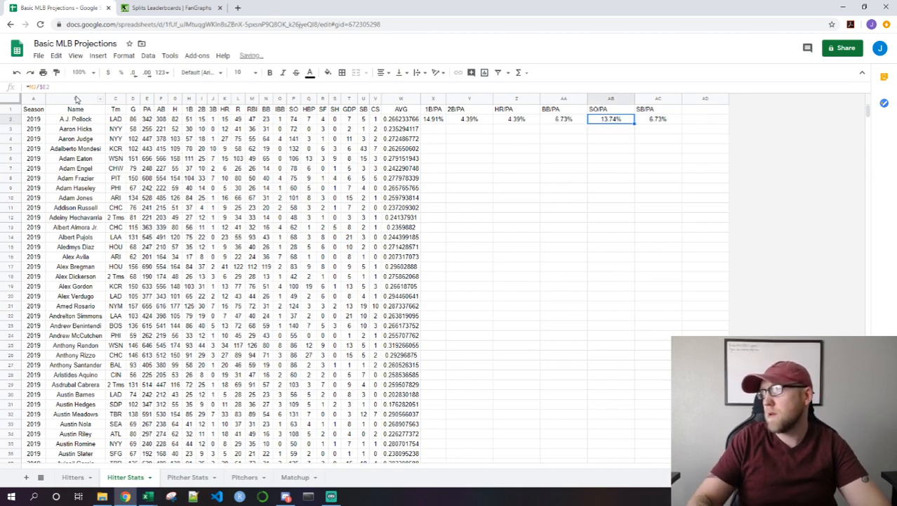
{"action": "key", "text": "F2"}
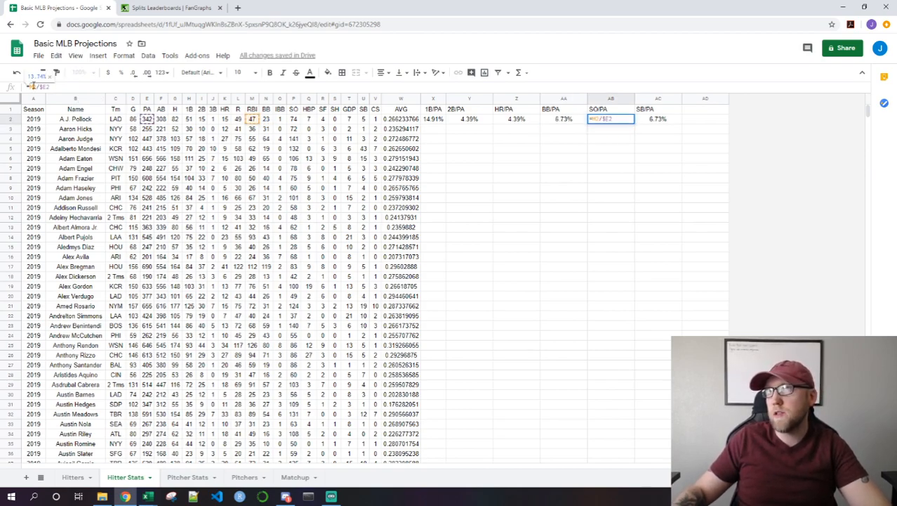
{"action": "key", "text": "BackSpace"}
{"action": "type", "text": "P"}
{"action": "key", "text": "Return"}
{"action": "key", "text": "Up"}
Change the SB/PA formula in cell AC2 to =U2/$E2 so it refers to the stolen bases column
{"action": "key", "text": "Right"}
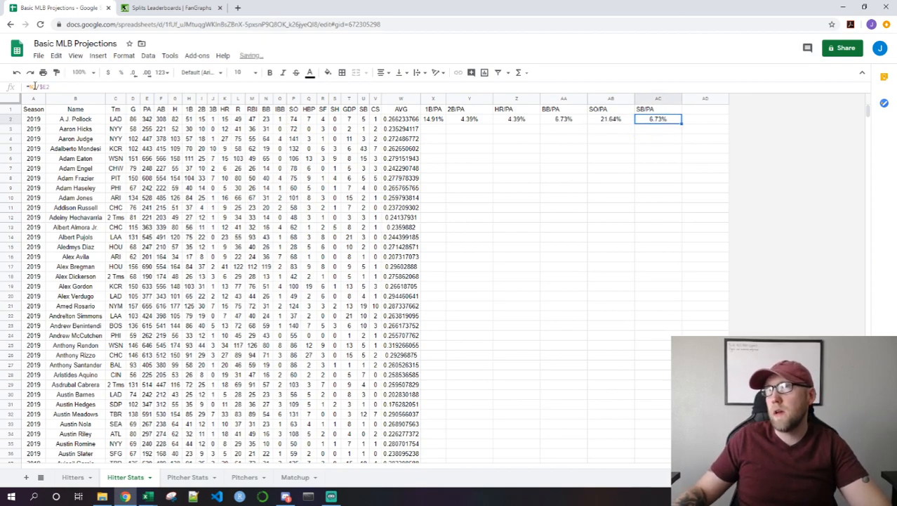
{"action": "key", "text": "F2"}
{"action": "key", "text": "BackSpace"}
{"action": "type", "text": "U"}
{"action": "key", "text": "Return"}
{"action": "key", "text": "Up"}
Select the rate columns X to AC and fit their widths to their contents
{"action": "key", "text": "Left"}
{"action": "key", "text": "Left"}
{"action": "key", "text": "Left"}
{"action": "key", "text": "Left"}
{"action": "key", "text": "Left"}
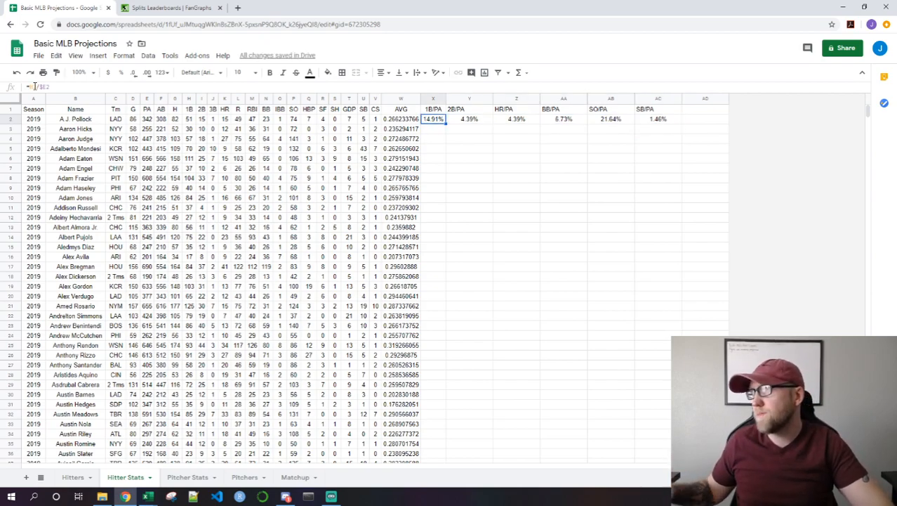
{"action": "left_click_drag", "start_coordinate": [434, 100], "coordinate": [634, 99]}
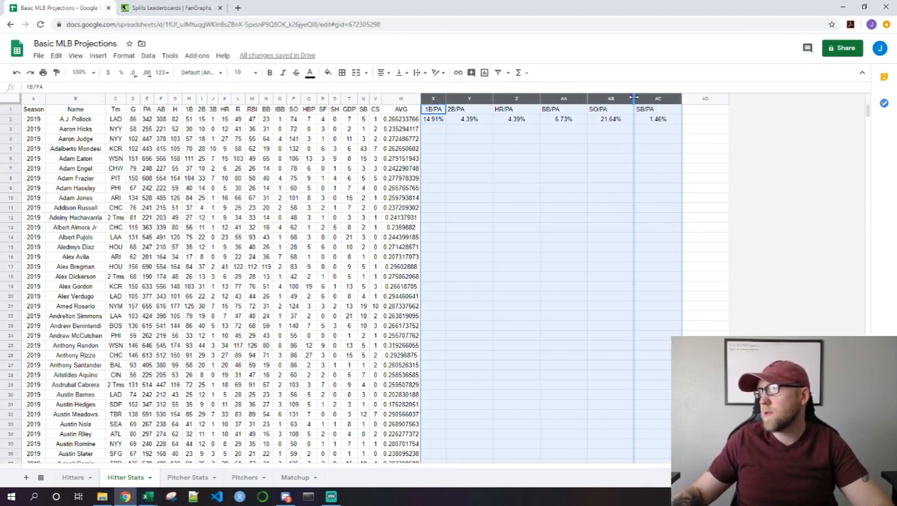
{"action": "left_click_drag", "start_coordinate": [494, 125], "coordinate": [494, 125]}
Check the rate formulas in row 2 one by one, from 1B/PA through SB/PA
{"action": "left_click", "coordinate": [441, 121]}
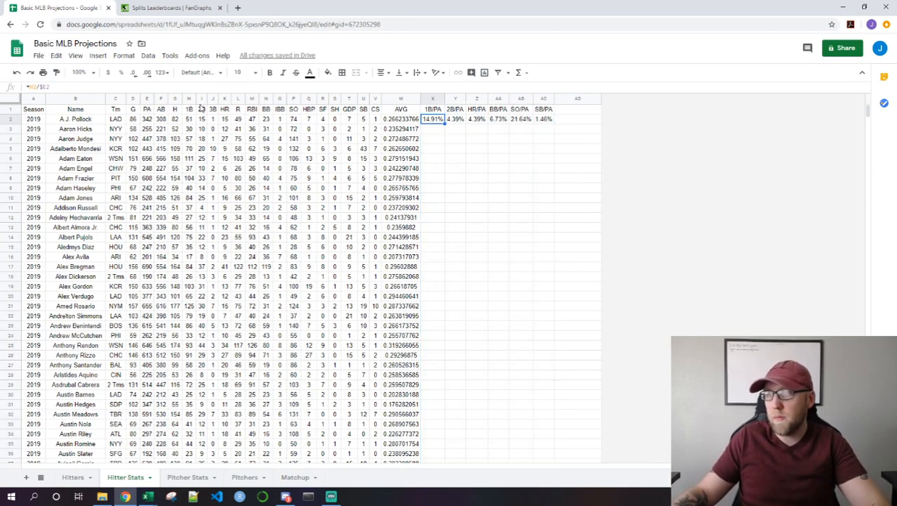
{"action": "left_click", "coordinate": [411, 120]}
{"action": "key", "text": "Right"}
{"action": "key", "text": "Right"}
{"action": "key", "text": "Right"}
{"action": "key", "text": "Right"}
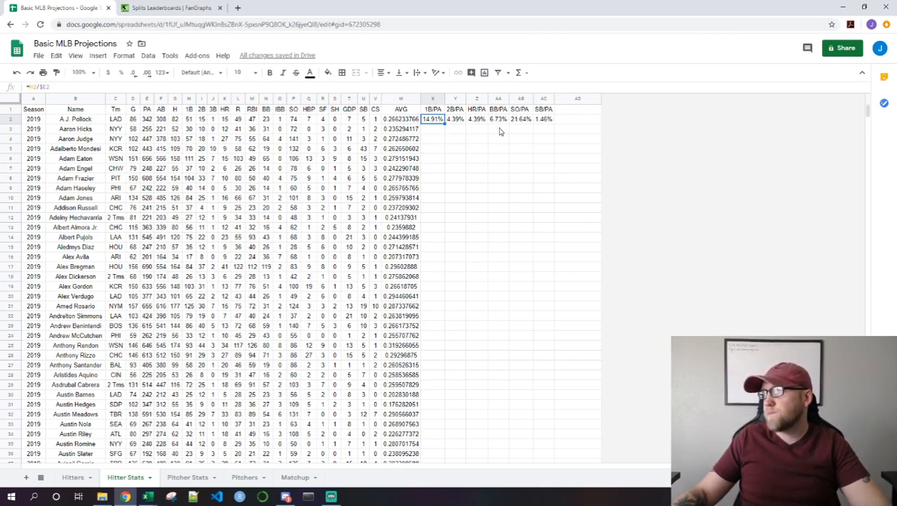
{"action": "key", "text": "Right"}
{"action": "key", "text": "Right"}
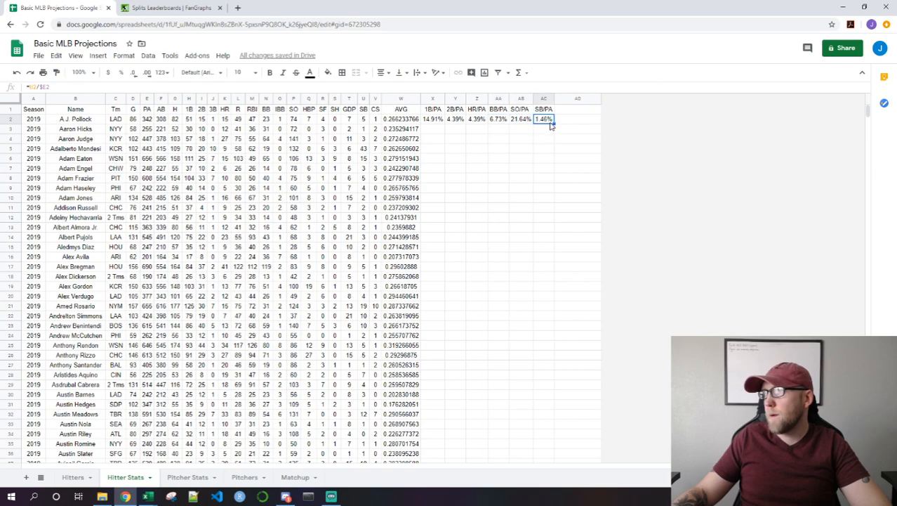
Copy the rate formulas in X2:AC2 down to the last player in row 372
{"action": "left_click", "coordinate": [433, 120]}
{"action": "left_click", "coordinate": [545, 120], "text": "shift"}
{"action": "key", "text": "ctrl+c"}
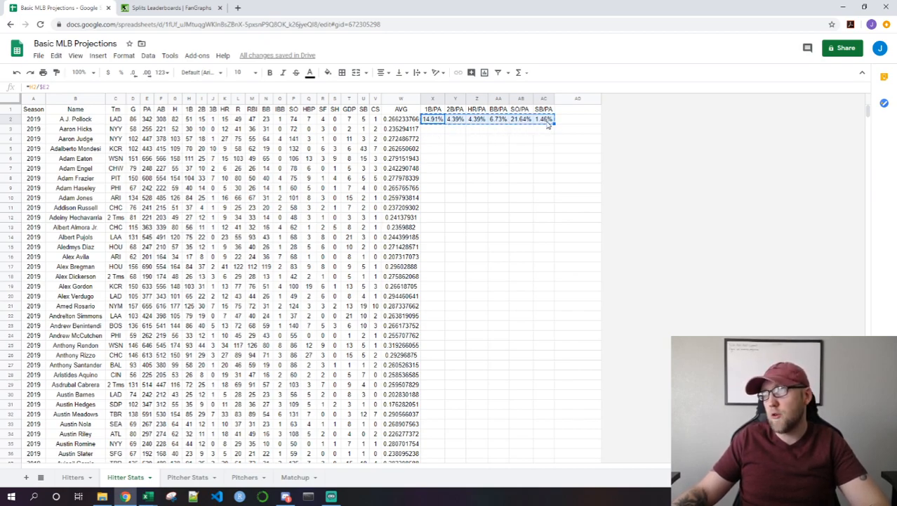
{"action": "left_click_drag", "start_coordinate": [430, 130], "coordinate": [437, 465]}
{"action": "scroll", "coordinate": [225, 281], "scroll_direction": "down", "scroll_amount": 4}
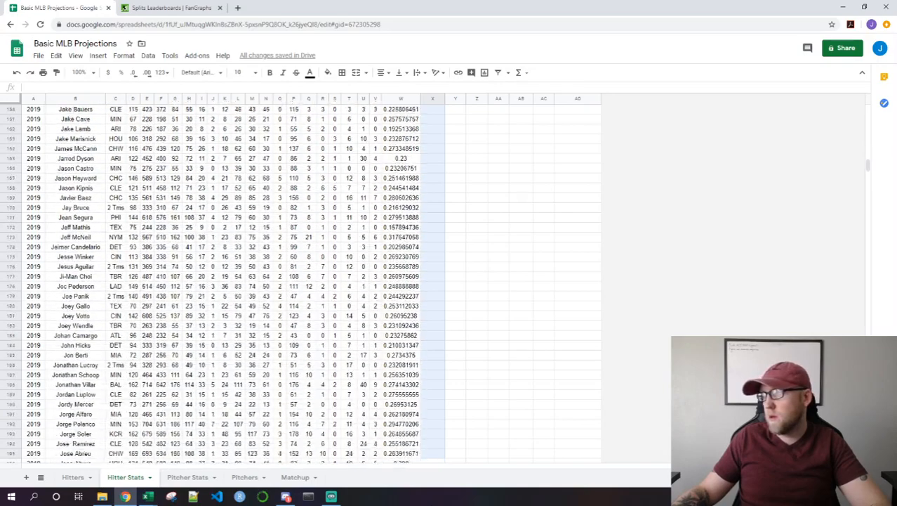
{"action": "scroll", "coordinate": [225, 281], "scroll_direction": "down", "scroll_amount": 8}
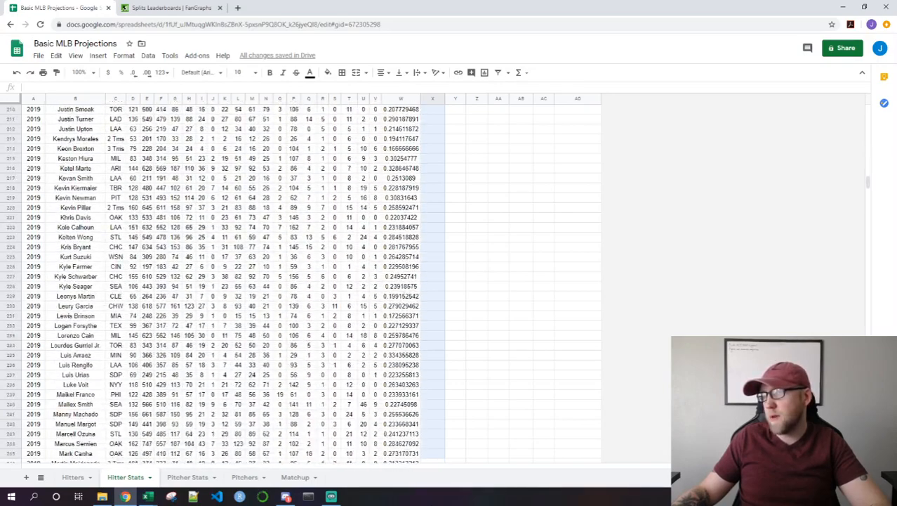
{"action": "scroll", "coordinate": [225, 281], "scroll_direction": "down", "scroll_amount": 9}
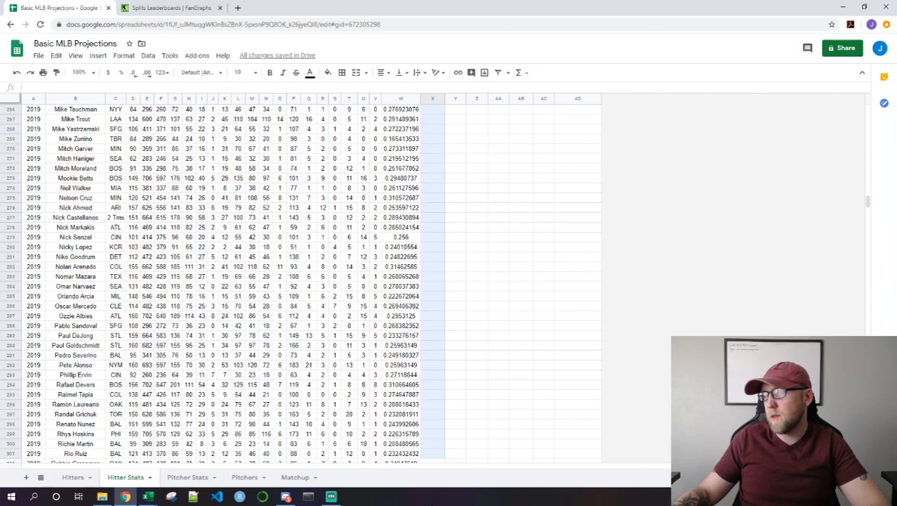
{"action": "scroll", "coordinate": [225, 281], "scroll_direction": "down", "scroll_amount": 9}
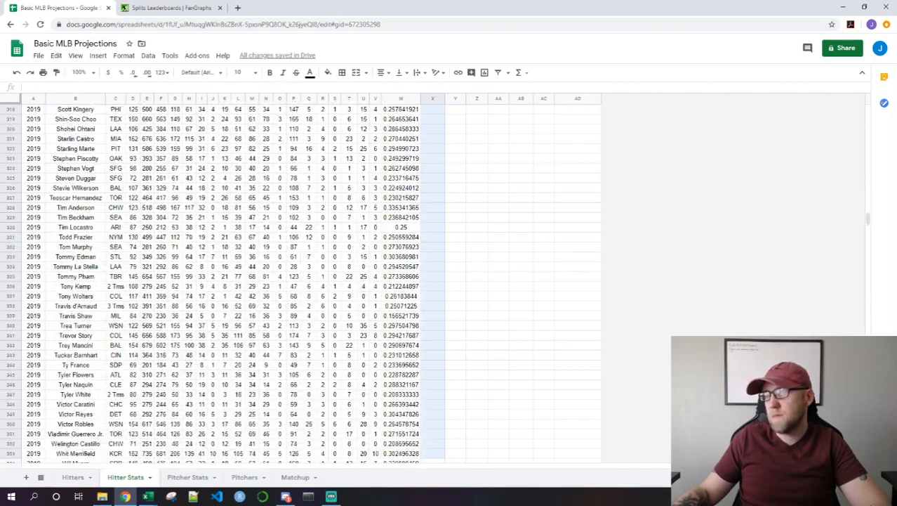
{"action": "scroll", "coordinate": [424, 312], "scroll_direction": "down", "scroll_amount": 3}
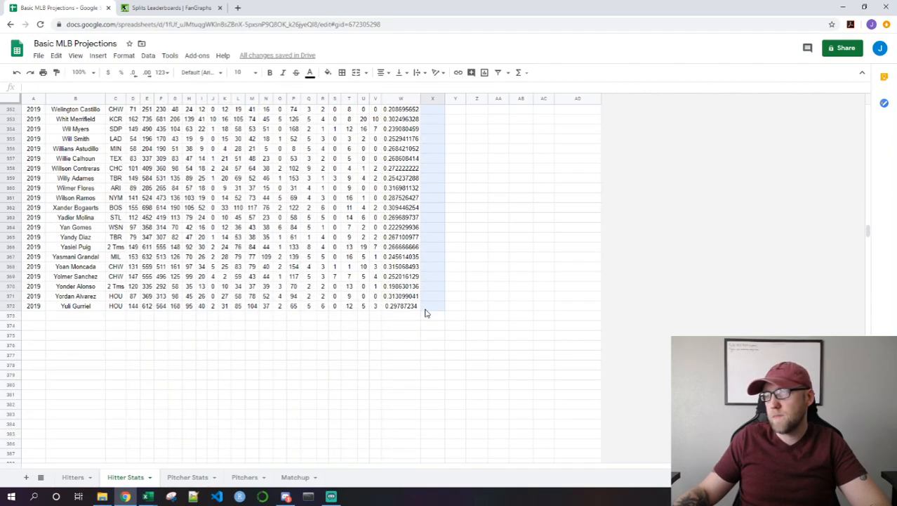
{"action": "key", "text": "ctrl+v"}
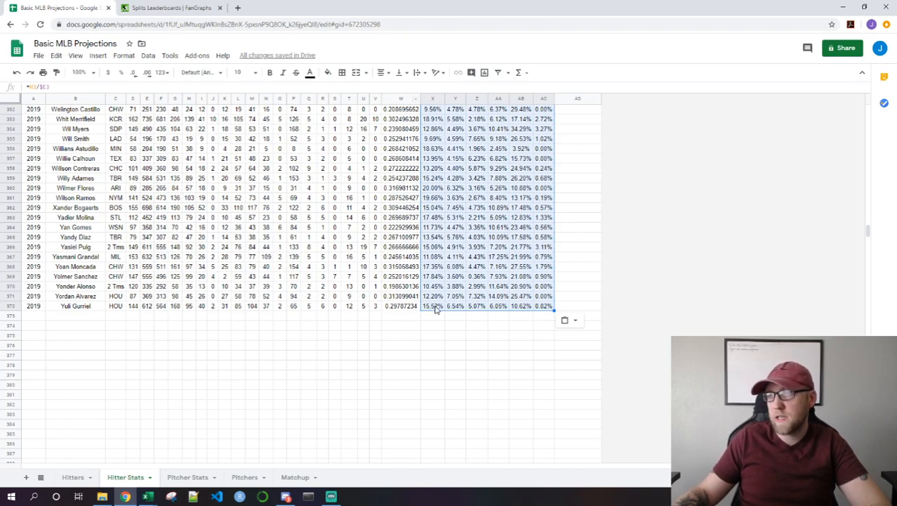
Check the filled rate columns from the last player back up to the header row
{"action": "left_click", "coordinate": [436, 309]}
{"action": "key", "text": "ctrl+Up"}
{"action": "key", "text": "Down"}
{"action": "key", "text": "Down"}
{"action": "key", "text": "Down"}
{"action": "key", "text": "Down"}
{"action": "key", "text": "Down"}
{"action": "key", "text": "Up"}
{"action": "key", "text": "Up"}
{"action": "key", "text": "ctrl+Up"}
{"action": "key", "text": "ctrl+Right"}
{"action": "key", "text": "ctrl+Left"}
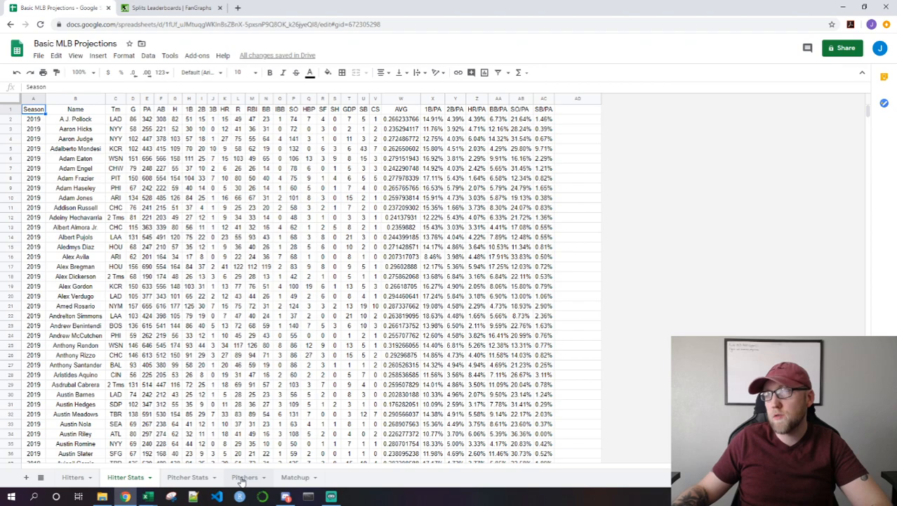
Switch to the Hitters sheet and select cell B2, beside Mike Trout
{"action": "left_click", "coordinate": [66, 481]}
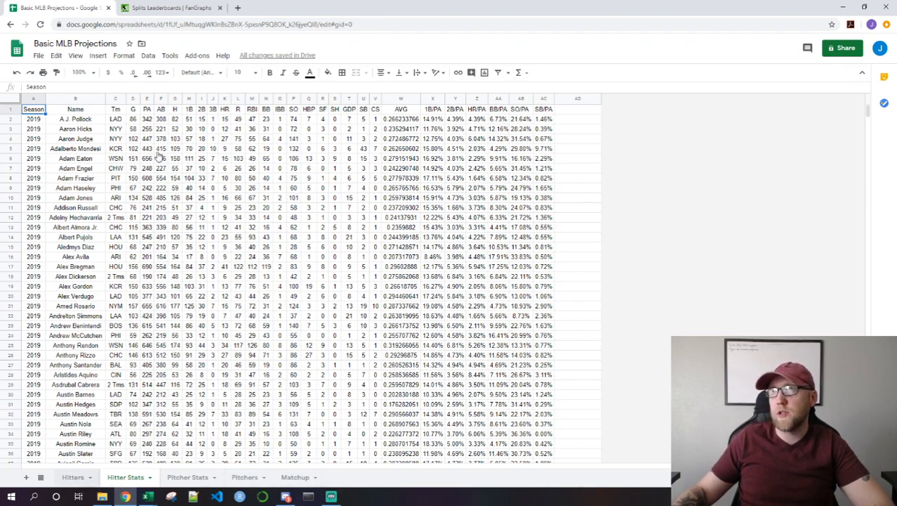
{"action": "left_click", "coordinate": [80, 119]}
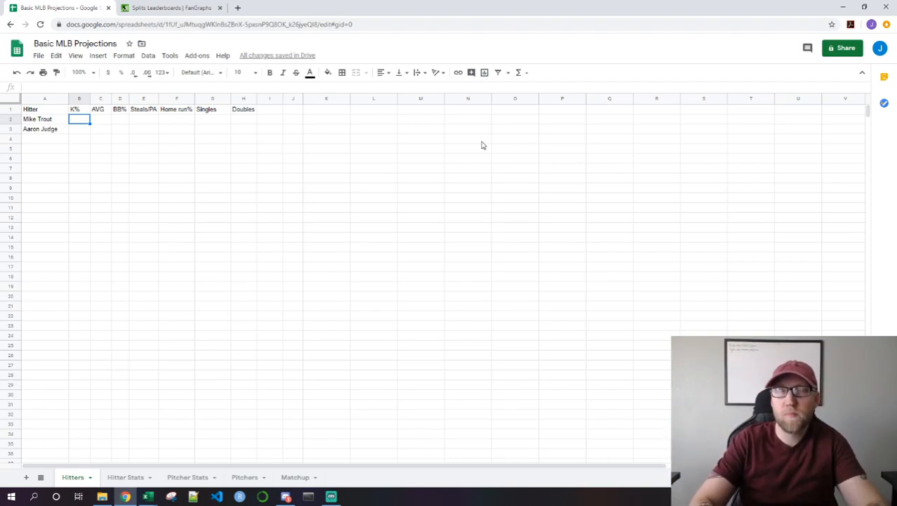
{"action": "key", "text": "Up"}
{"action": "key", "text": "Down"}
{"action": "key", "text": "Up"}
{"action": "key", "text": "Down"}
{"action": "key", "text": "Right"}
{"action": "key", "text": "Right"}
{"action": "key", "text": "Left"}
{"action": "key", "text": "Left"}
{"action": "type", "text": "=xlookup"}
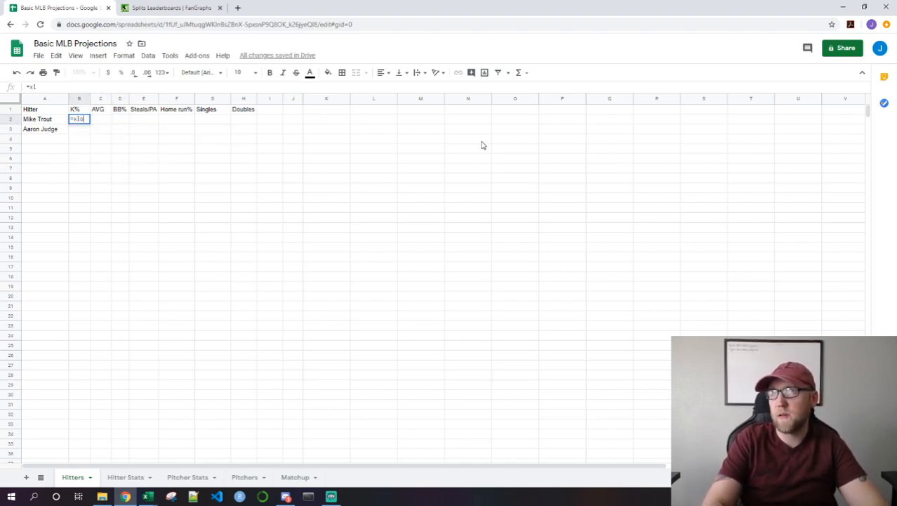
{"action": "key", "text": "BackSpace"}
{"action": "key", "text": "BackSpace"}
{"action": "key", "text": "BackSpace"}
{"action": "key", "text": "BackSpace"}
{"action": "key", "text": "BackSpace"}
{"action": "key", "text": "BackSpace"}
{"action": "key", "text": "BackSpace"}
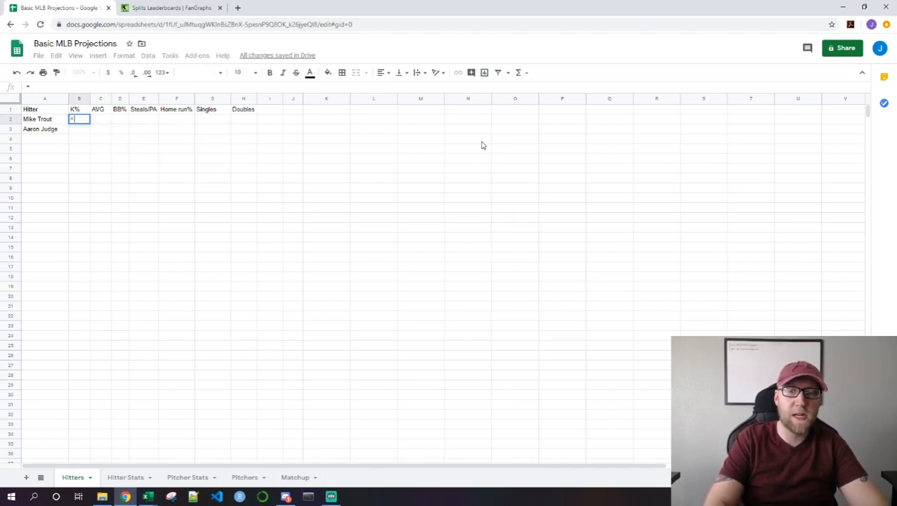
{"action": "key", "text": "BackSpace"}
{"action": "key", "text": "Return"}
Rename the headers in the Hitters sheet to SO/PA in B1, BB/PA in D1 and SB/PA in E1
{"action": "key", "text": "Up"}
{"action": "key", "text": "Left"}
{"action": "key", "text": "Up"}
{"action": "key", "text": "Right"}
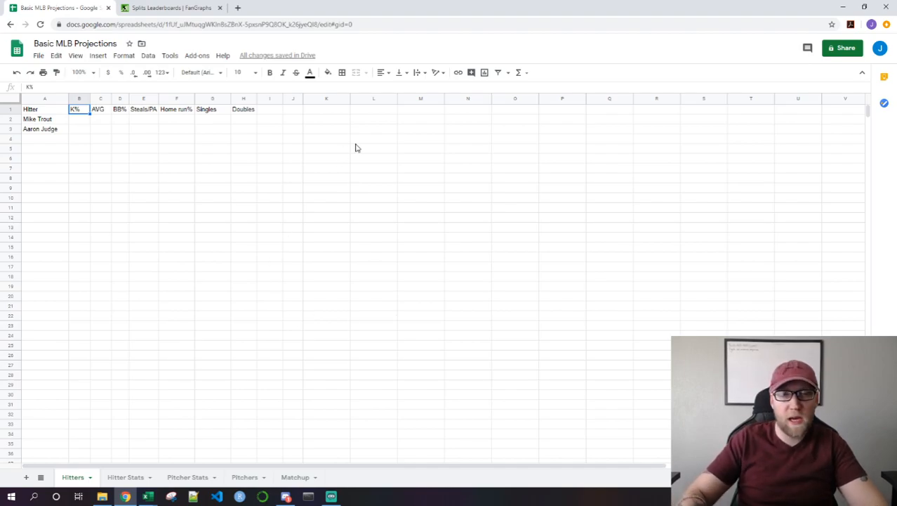
{"action": "type", "text": "SO/PA"}
{"action": "key", "text": "Tab"}
{"action": "key", "text": "Right"}
{"action": "type", "text": "BB/PA"}
{"action": "key", "text": "Tab"}
{"action": "type", "text": "SB/PA"}
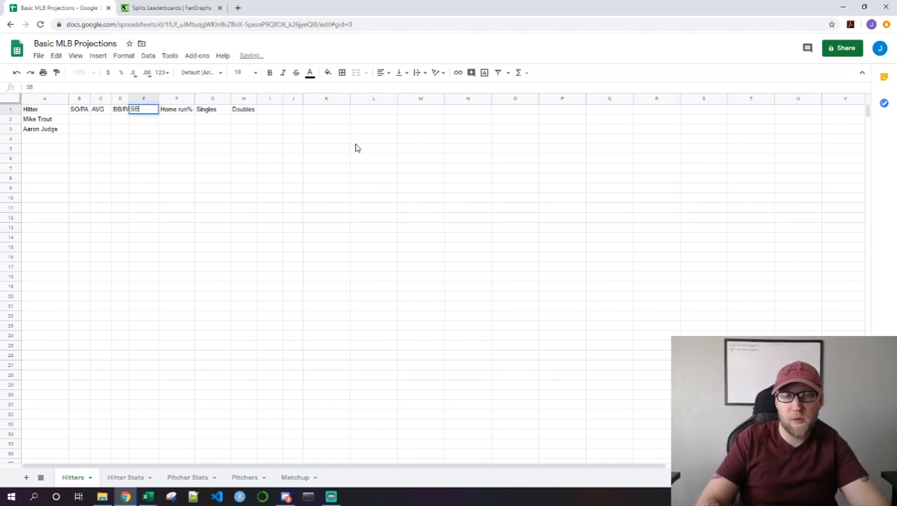
Rename the home run, singles and doubles headers in F1, G1 and H1 to HR/PA, 1B/PA and 2B/PA
{"action": "key", "text": "Tab"}
{"action": "type", "text": "HR/PA"}
{"action": "key", "text": "Tab"}
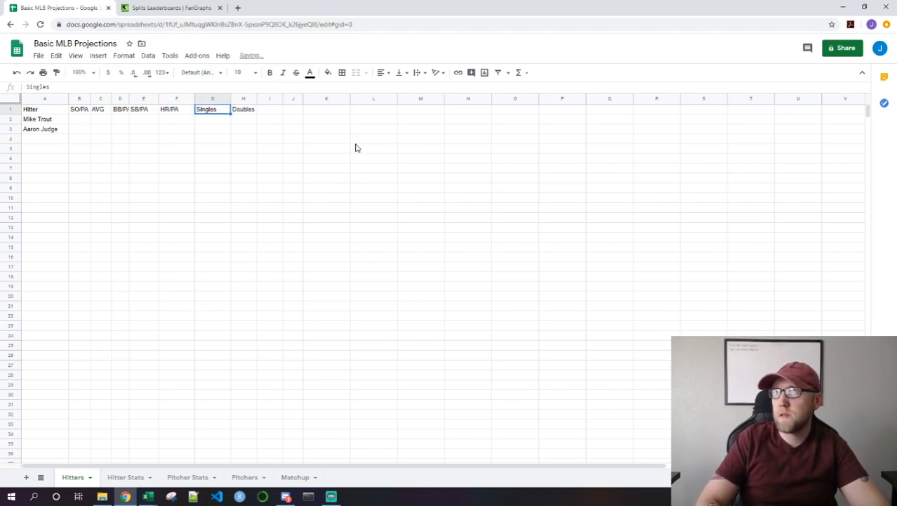
{"action": "type", "text": "1B"}
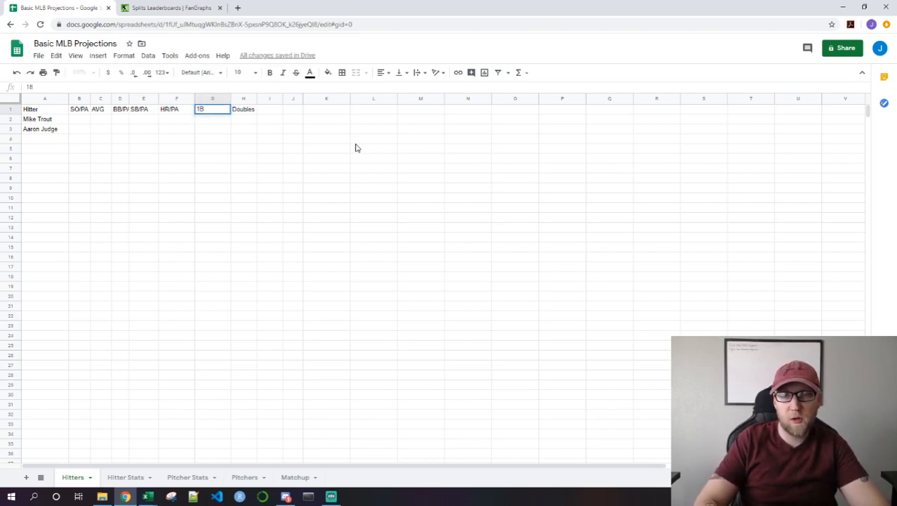
{"action": "type", "text": "/PA"}
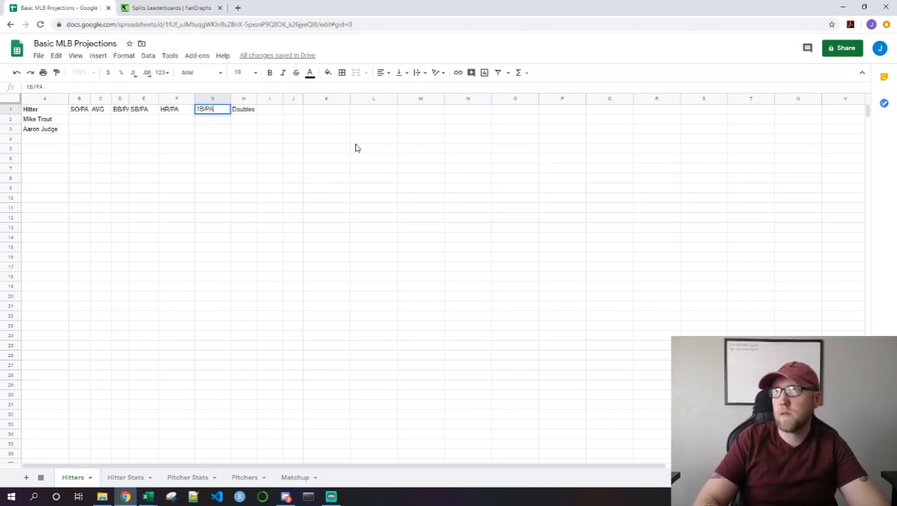
{"action": "key", "text": "Tab"}
{"action": "type", "text": "2B/PA"}
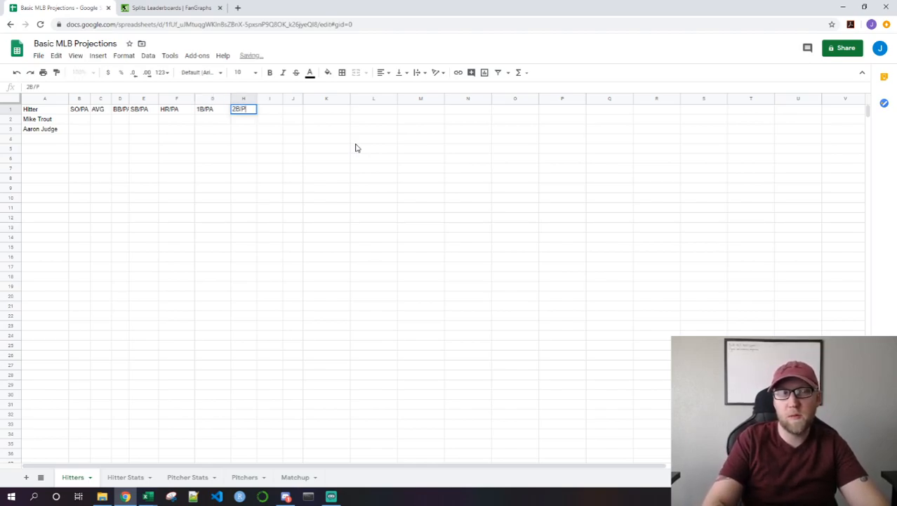
{"action": "key", "text": "Left"}
{"action": "key", "text": "Left"}
{"action": "key", "text": "Left"}
{"action": "key", "text": "Left"}
{"action": "key", "text": "Left"}
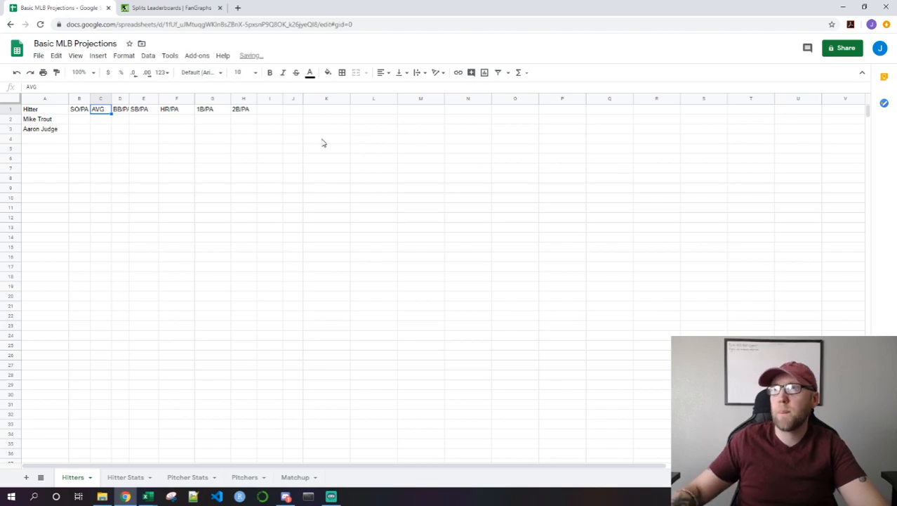
{"action": "left_click", "coordinate": [80, 120]}
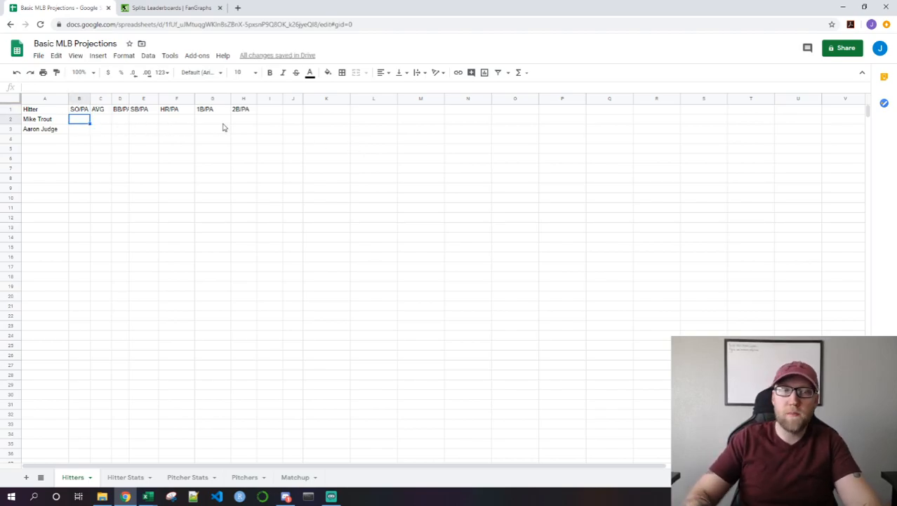
{"action": "type", "text": "="}
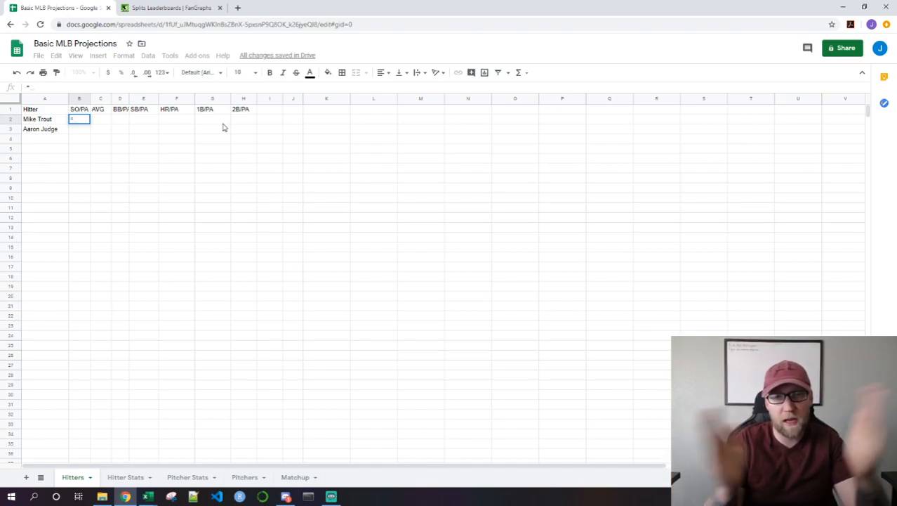
{"action": "type", "text": "INDEX"}
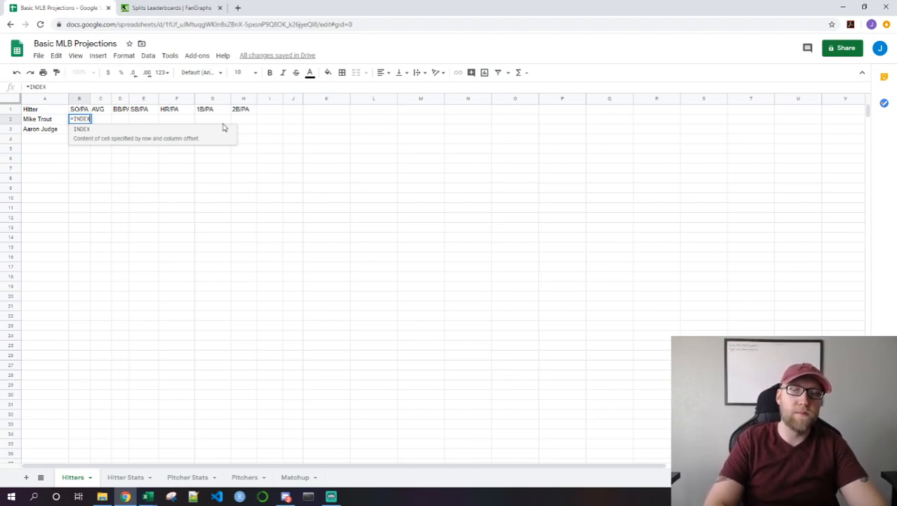
{"action": "key", "text": "BackSpace"}
{"action": "key", "text": "BackSpace"}
{"action": "key", "text": "BackSpace"}
{"action": "key", "text": "BackSpace"}
{"action": "key", "text": "BackSpace"}
{"action": "key", "text": "BackSpace"}
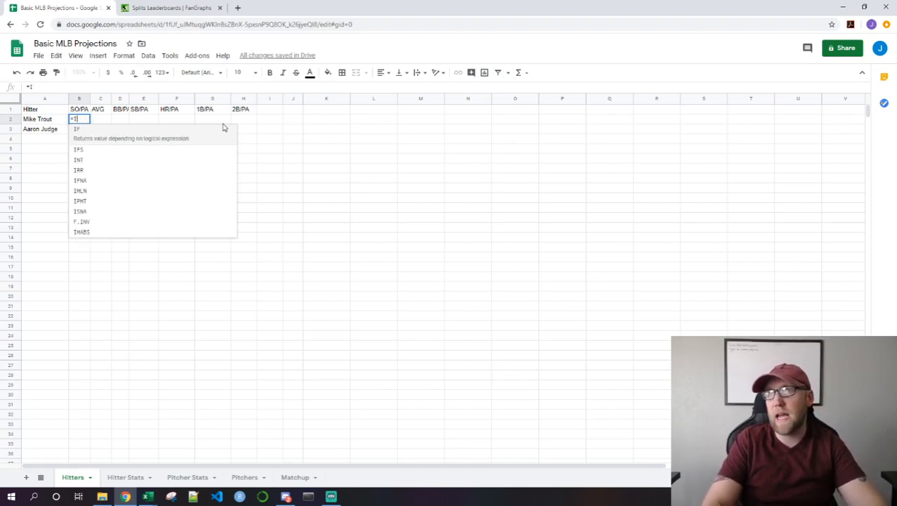
{"action": "key", "text": "Return"}
{"action": "key", "text": "Up"}
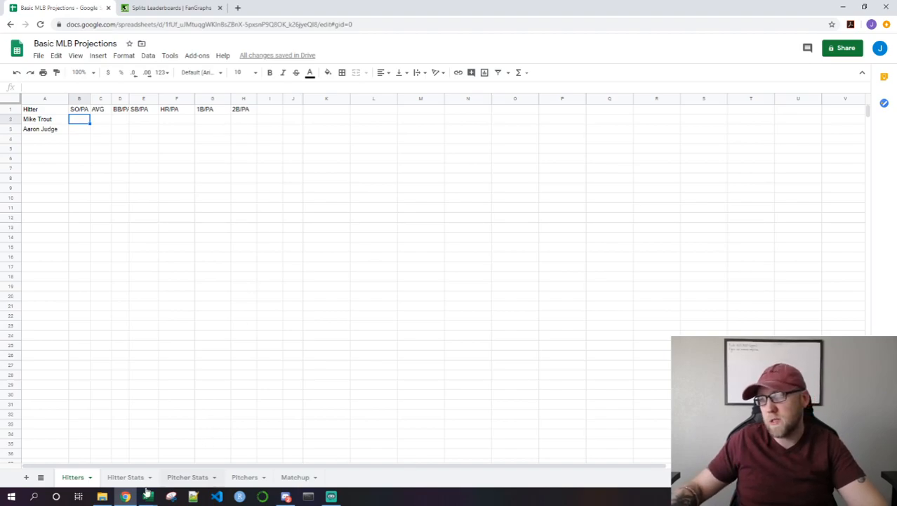
Switch to the 2020-spring-match-data workbook in Excel and select the empty cell M2 beside the matchup table
{"action": "mouse_move", "coordinate": [148, 496]}
{"action": "left_click", "coordinate": [245, 463]}
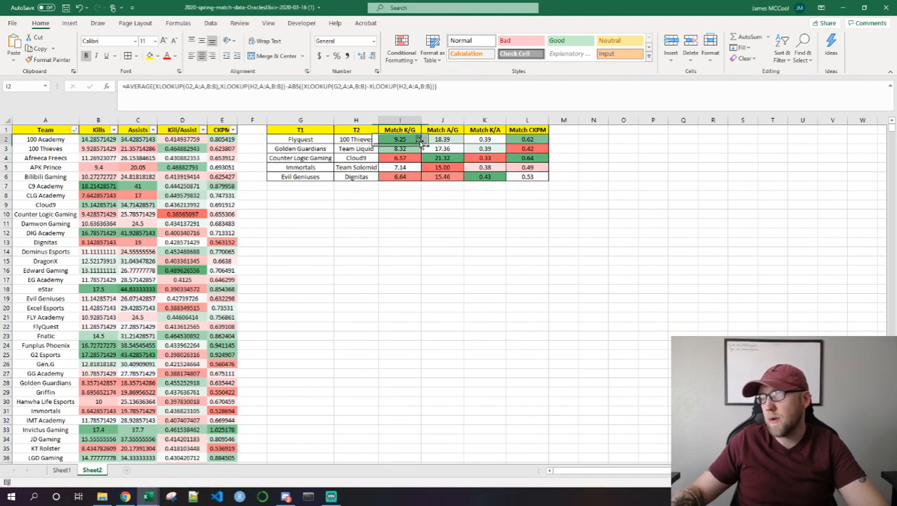
{"action": "left_click", "coordinate": [564, 141]}
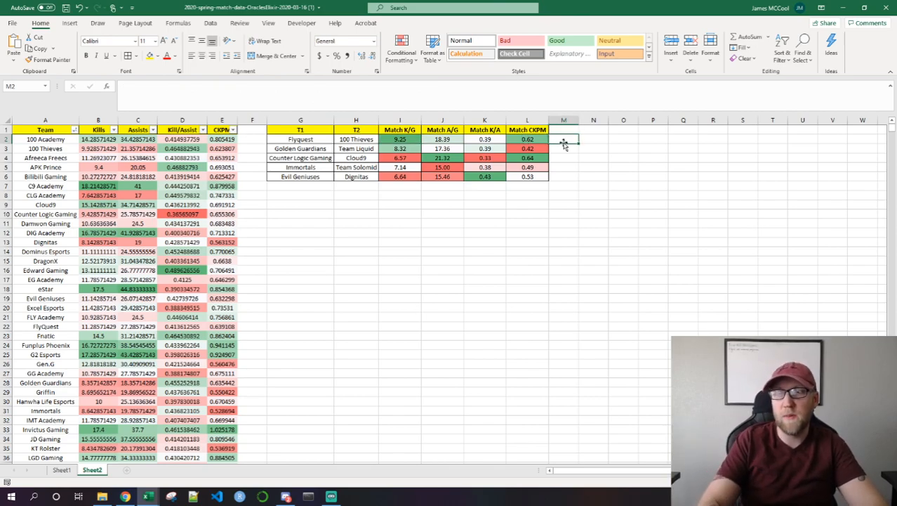
Enter =XLOOKUP(G2,A:A,D:D) in M2 to look up Flyquest's Kill/Assist value
{"action": "type", "text": "=XLOOKUP"}
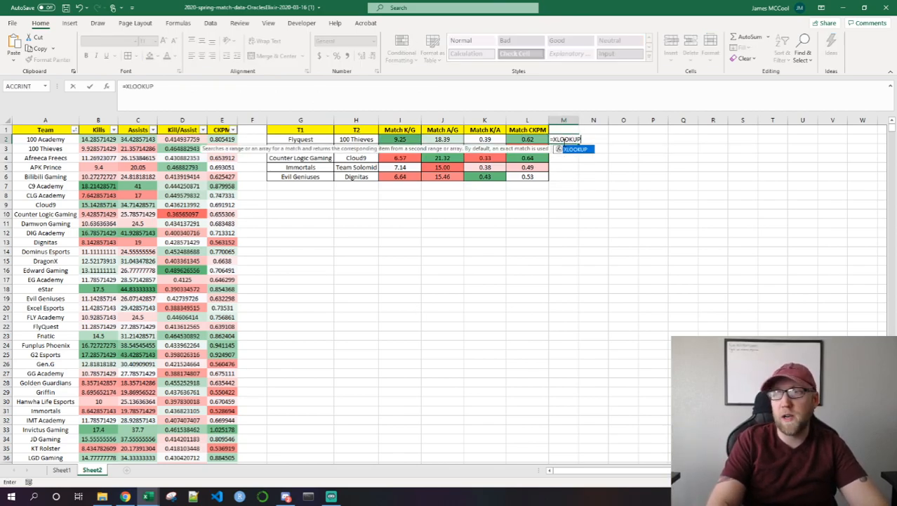
{"action": "type", "text": "("}
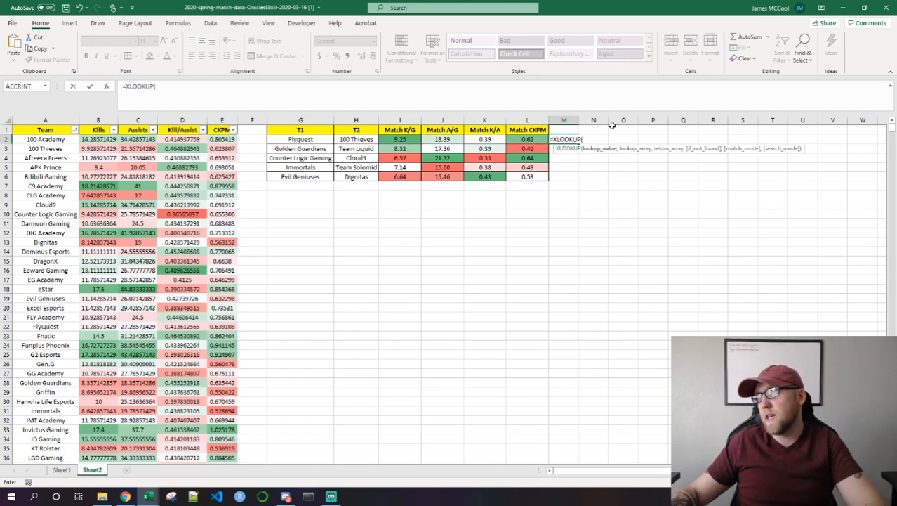
{"action": "left_click", "coordinate": [301, 139]}
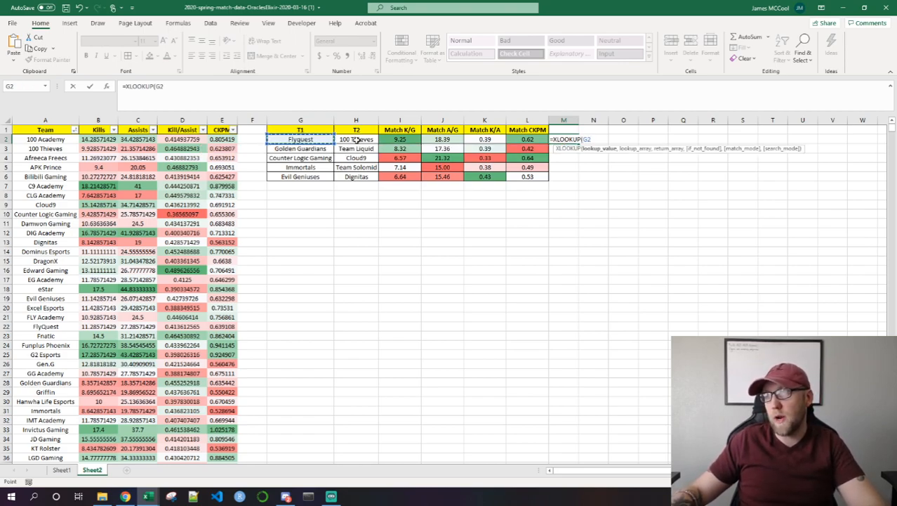
{"action": "type", "text": ","}
{"action": "left_click", "coordinate": [41, 120]}
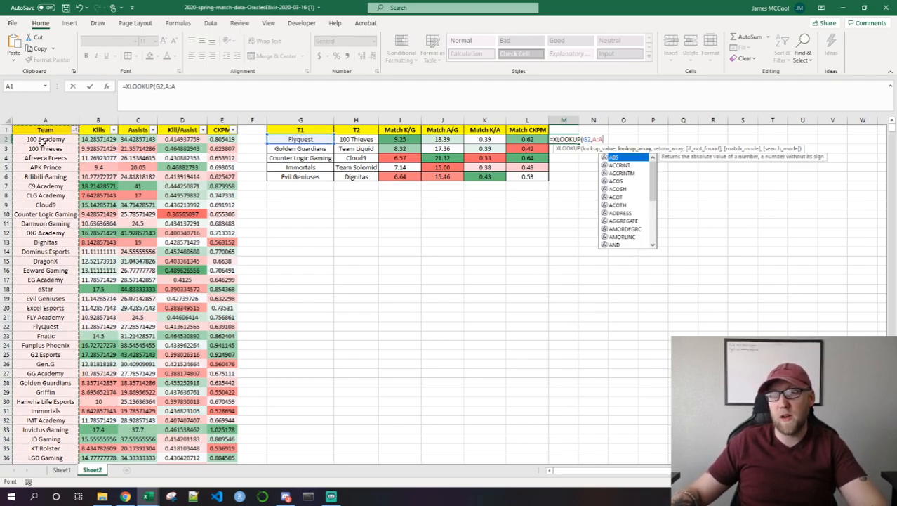
{"action": "type", "text": ","}
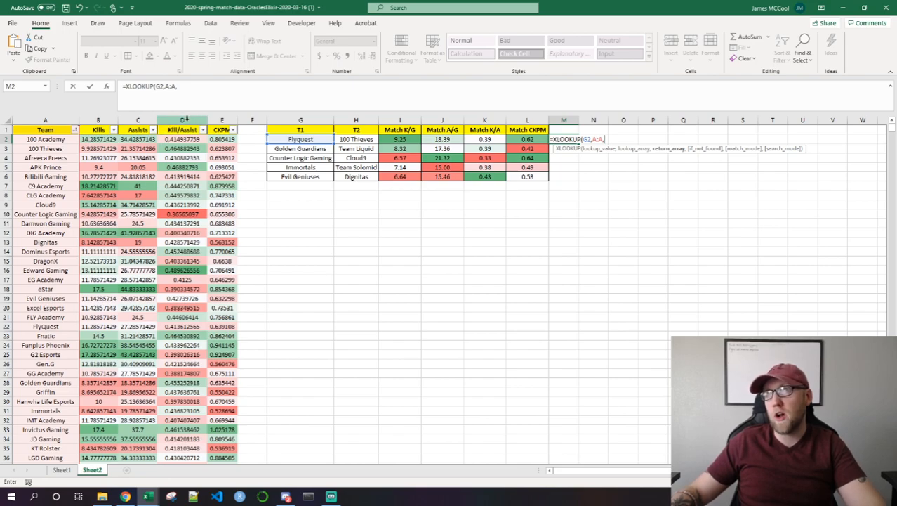
{"action": "left_click", "coordinate": [183, 121]}
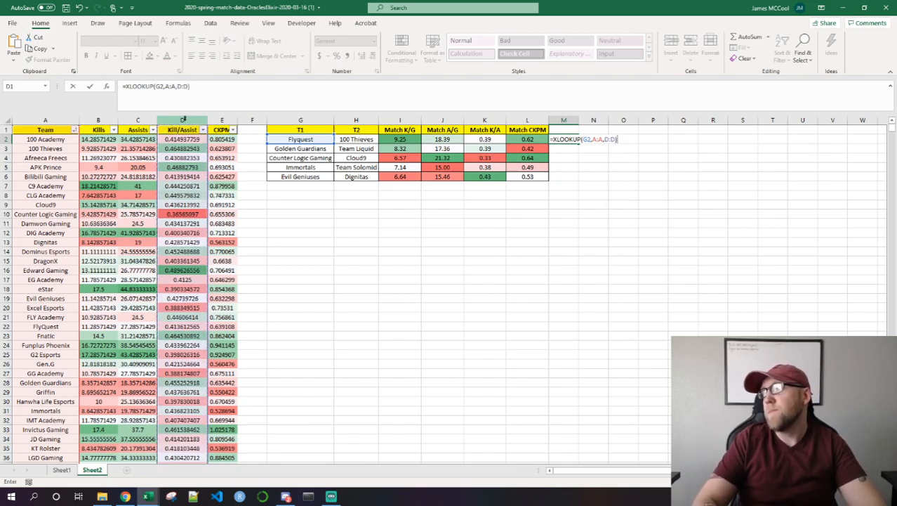
{"action": "key", "text": "ctrl+Return"}
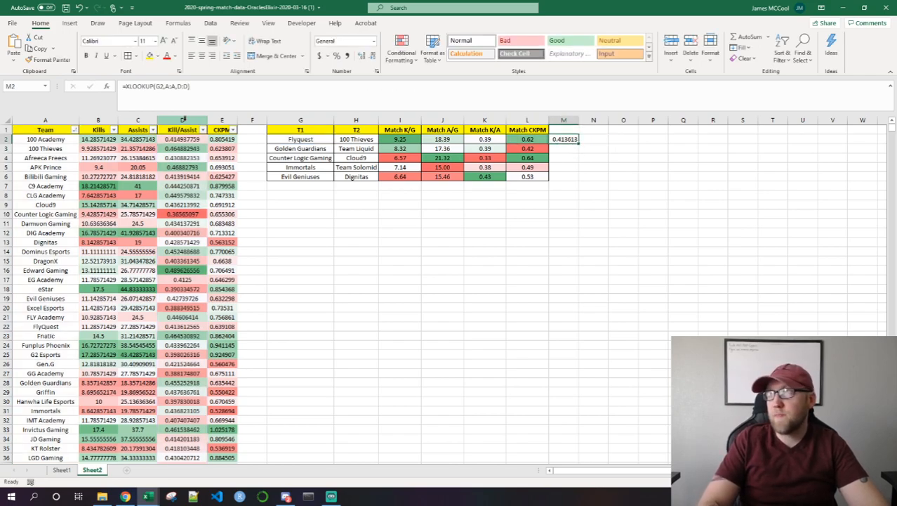
Delete the XLOOKUP formula from M2 and switch back to the Basic MLB Projections spreadsheet in Google Sheets
{"action": "key", "text": "F2"}
{"action": "key", "text": "Return"}
{"action": "key", "text": "Up"}
{"action": "key", "text": "Delete"}
{"action": "key", "text": "ctrl+Left"}
{"action": "key", "text": "ctrl+Left"}
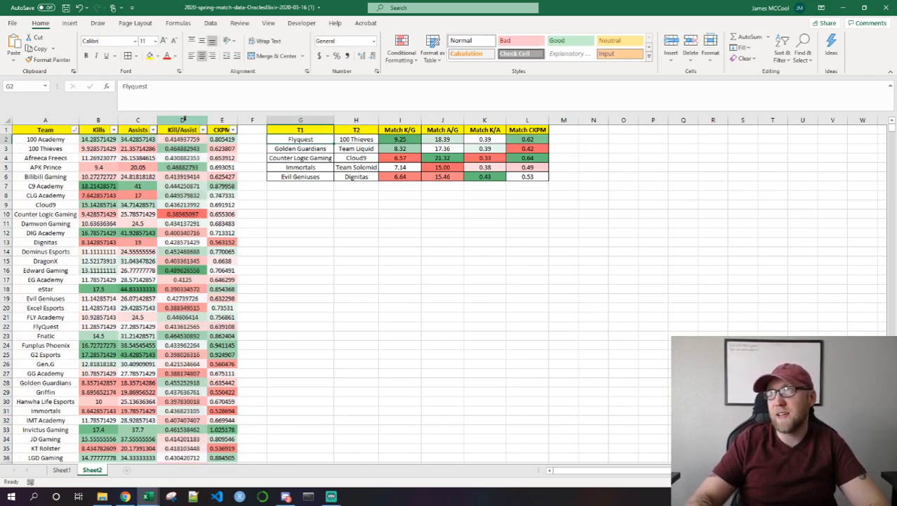
{"action": "mouse_move", "coordinate": [149, 496]}
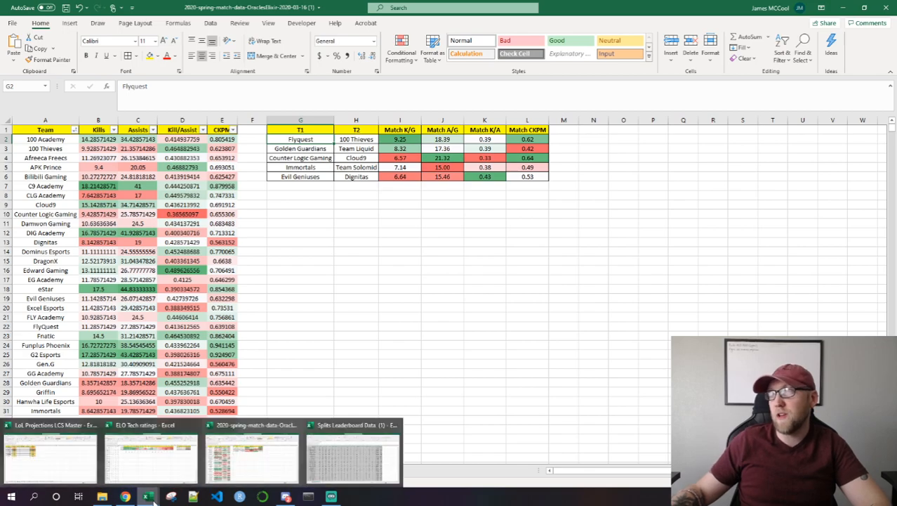
{"action": "left_click", "coordinate": [123, 480]}
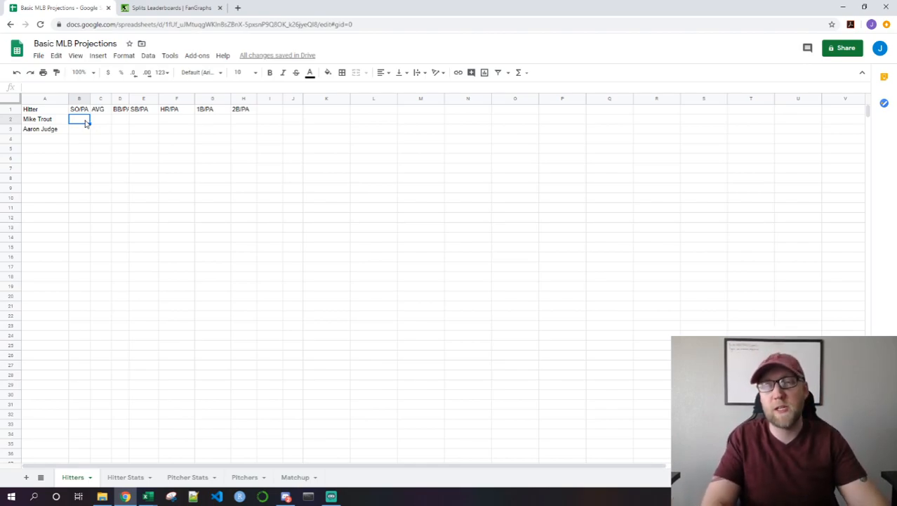
Start an INDEX formula in B2 of the Hitters sheet with 'Hitter Stats'!B2:AC372 as its reference
{"action": "type", "text": "=INDEX("}
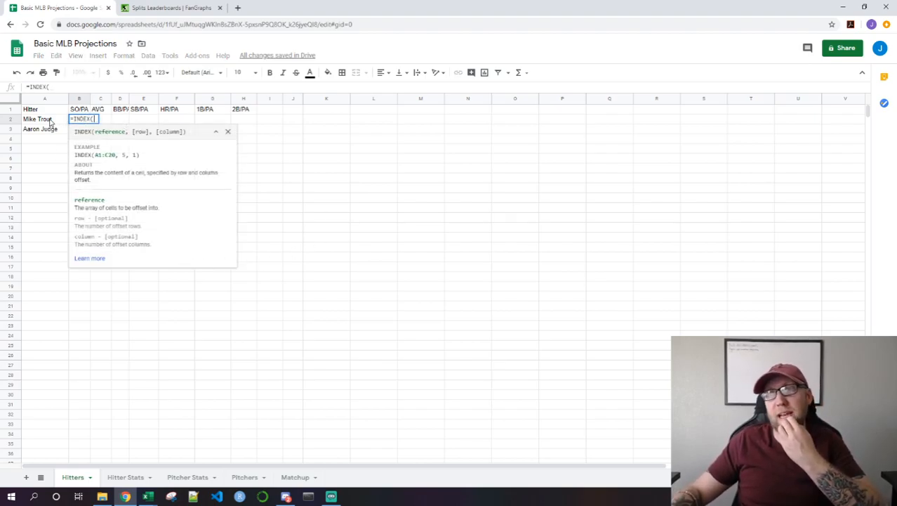
{"action": "left_click", "coordinate": [122, 480]}
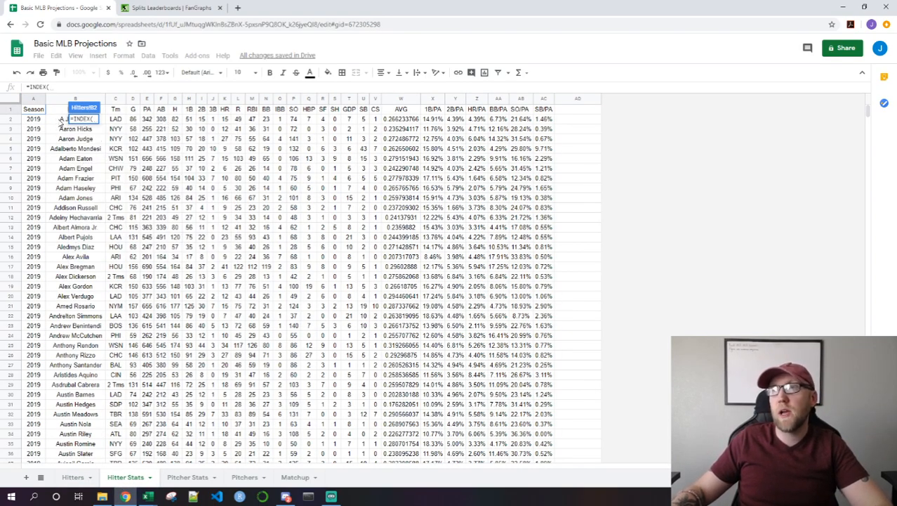
{"action": "left_click", "coordinate": [59, 120]}
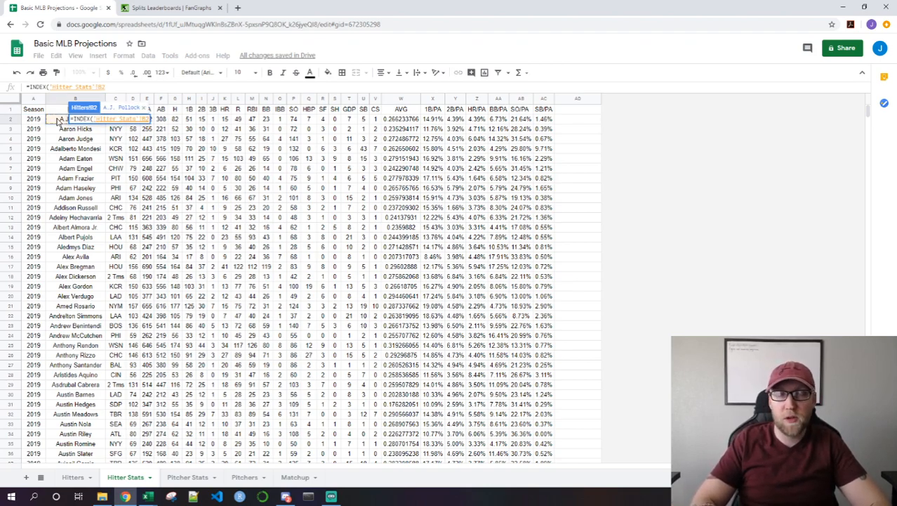
{"action": "key", "text": "ctrl+shift+Right"}
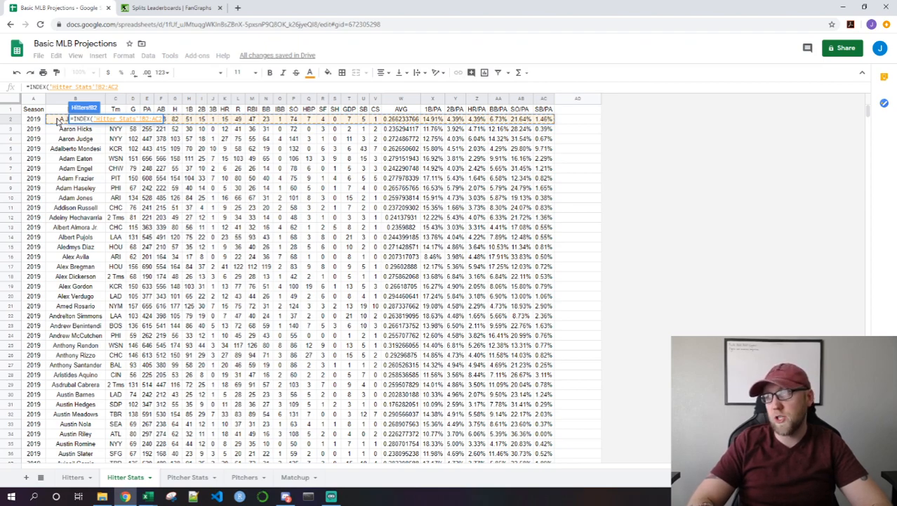
{"action": "key", "text": "ctrl+shift+Down"}
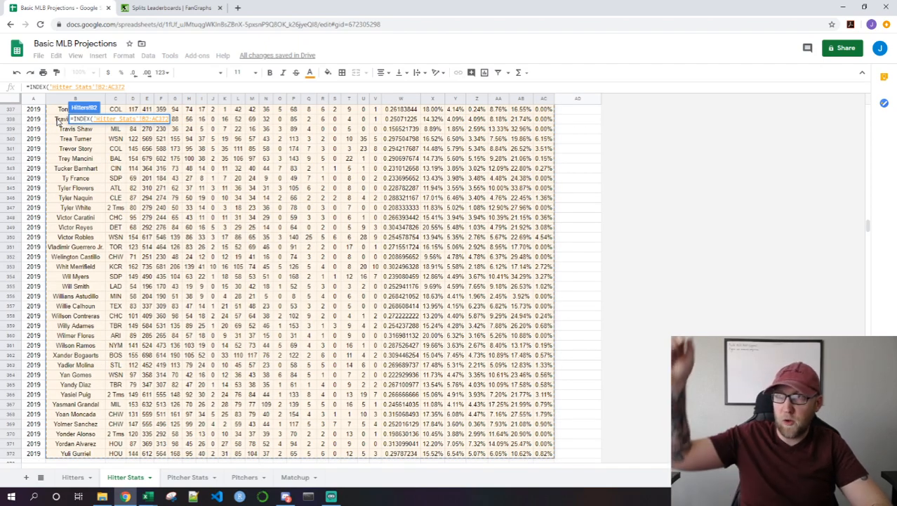
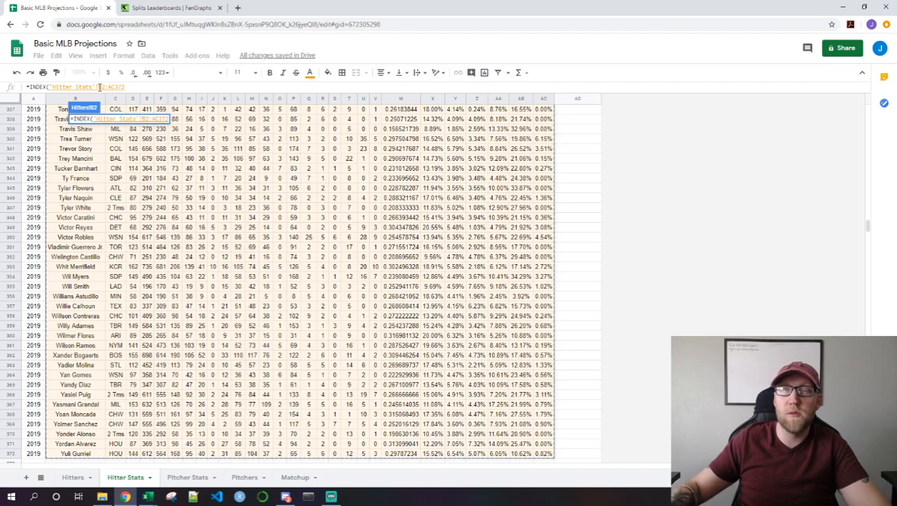
Make the INDEX reference absolute so it reads 'Hitter Stats'!$B$2:$AC$372
{"action": "left_click", "coordinate": [101, 87]}
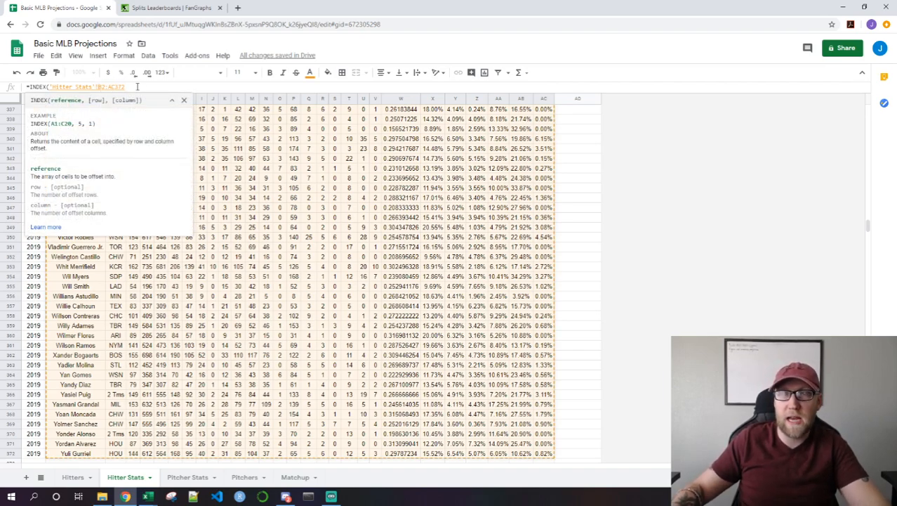
{"action": "key", "text": "F4"}
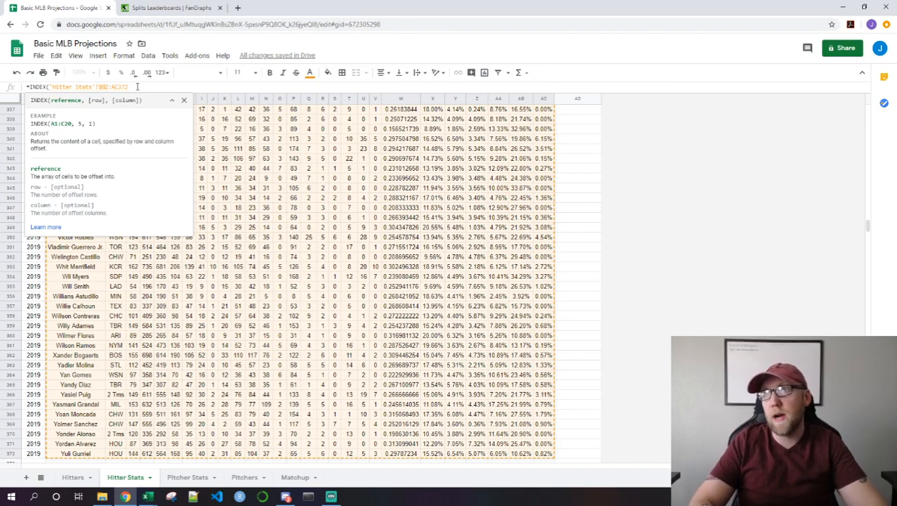
{"action": "key", "text": "F4"}
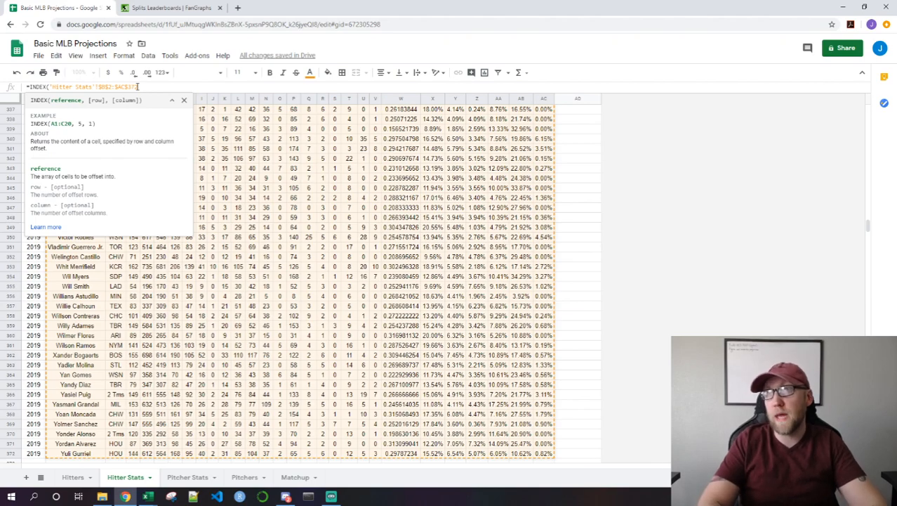
Begin a nested MATCH function as the row argument of the INDEX formula
{"action": "type", "text": ","}
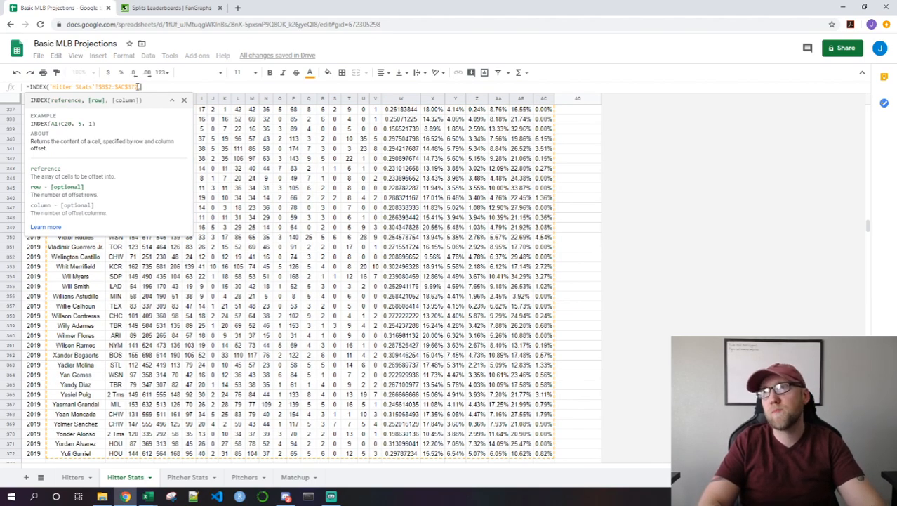
{"action": "type", "text": "MATCH("}
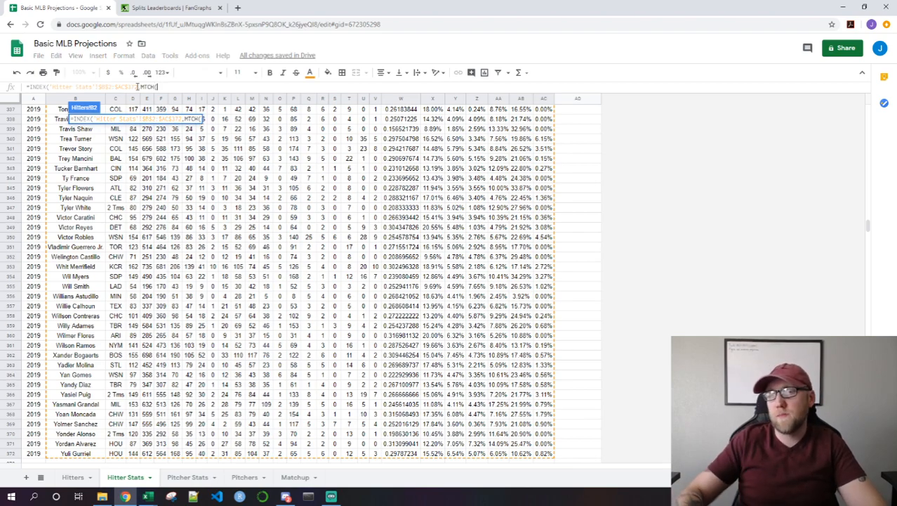
{"action": "key", "text": "BackSpace"}
{"action": "key", "text": "BackSpace"}
{"action": "key", "text": "BackSpace"}
{"action": "key", "text": "BackSpace"}
{"action": "type", "text": "ATCH("}
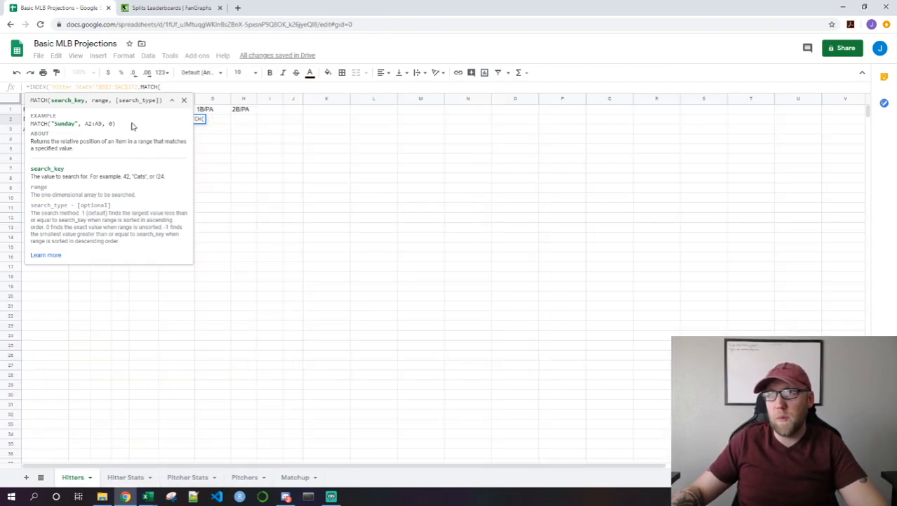
Give the MATCH function in B2 the search key A2 and column B of the Hitter Stats sheet as its range
{"action": "left_click", "coordinate": [36, 121]}
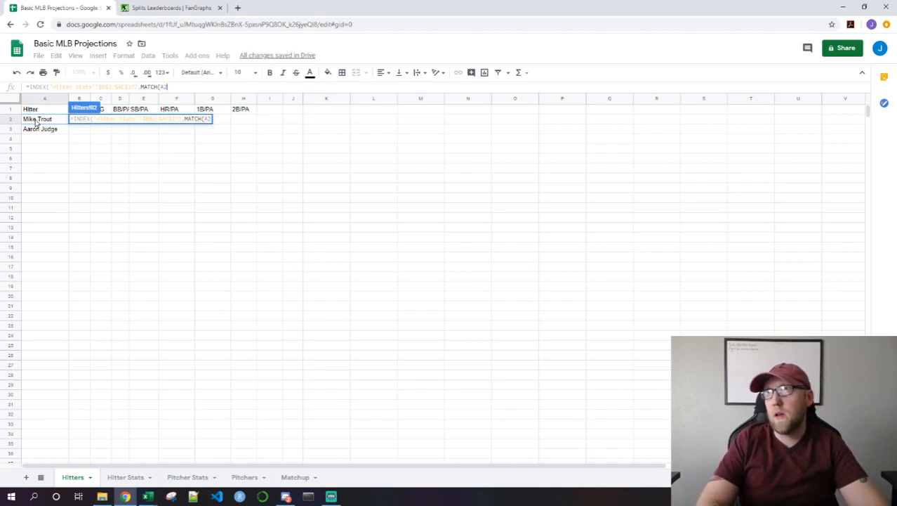
{"action": "type", "text": ","}
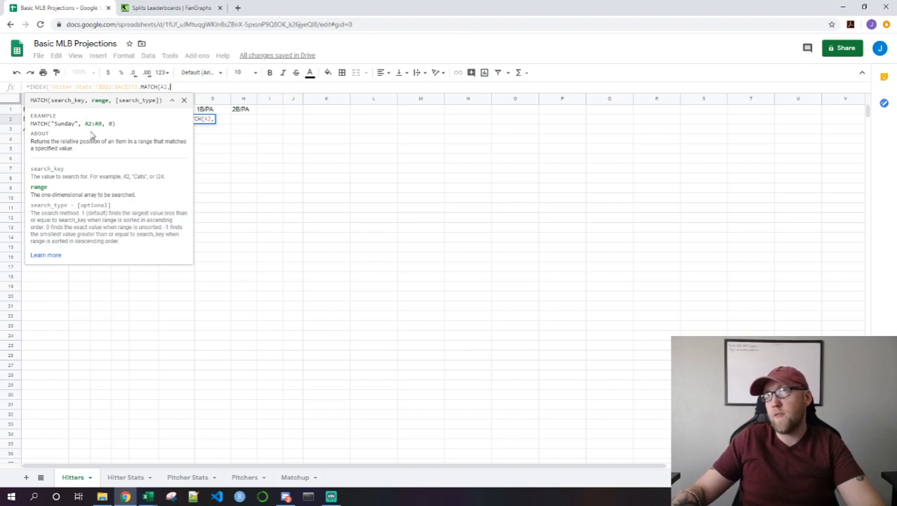
{"action": "left_click", "coordinate": [124, 477]}
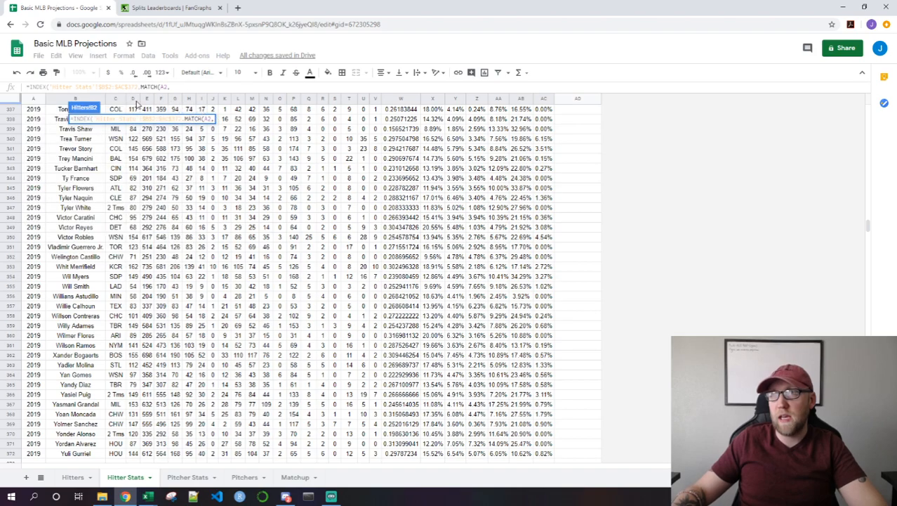
{"action": "left_click", "coordinate": [63, 99]}
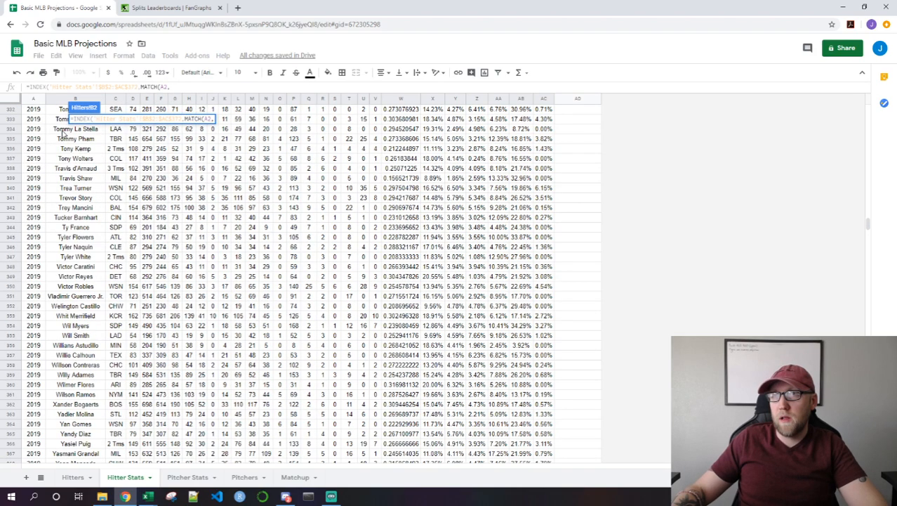
{"action": "scroll", "coordinate": [64, 101], "scroll_direction": "up", "scroll_amount": 2}
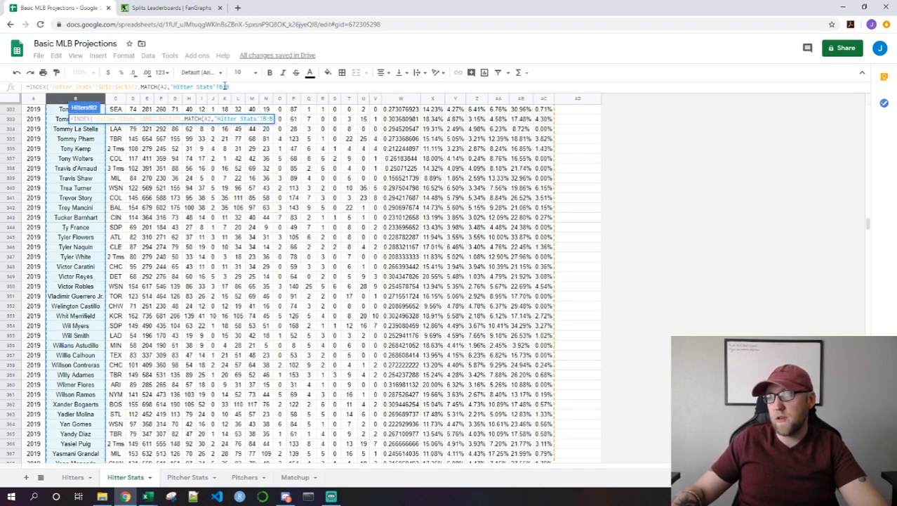
Make the MATCH range absolute as 'Hitter Stats'!$B:$B, set the search type to 0 and close the function
{"action": "left_click", "coordinate": [219, 86]}
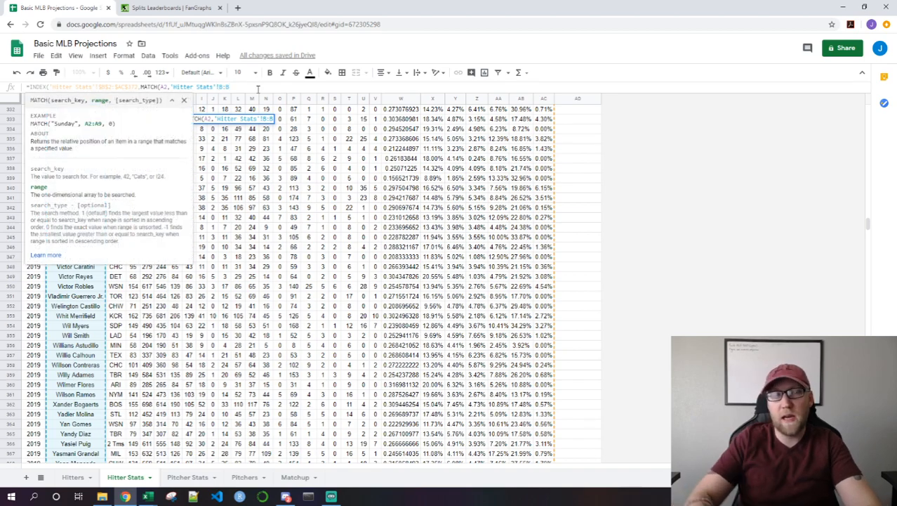
{"action": "key", "text": "F4"}
{"action": "key", "text": "F4"}
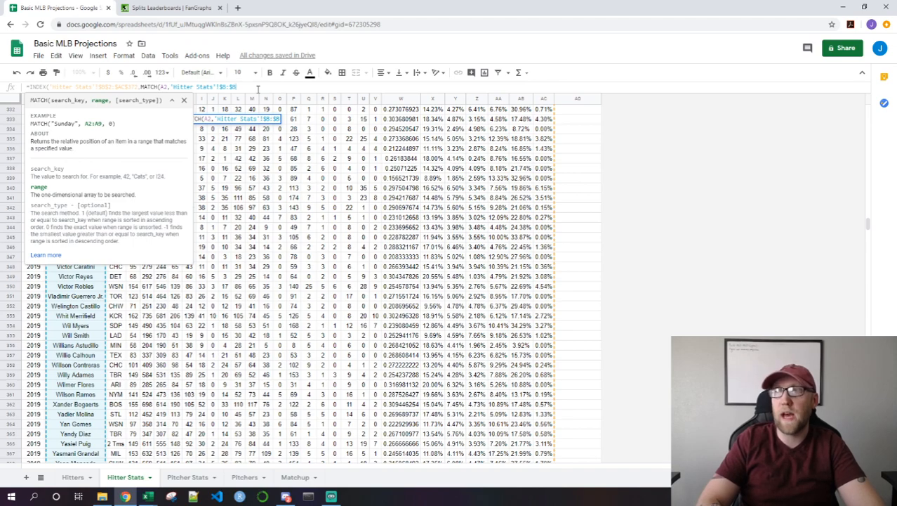
{"action": "type", "text": ","}
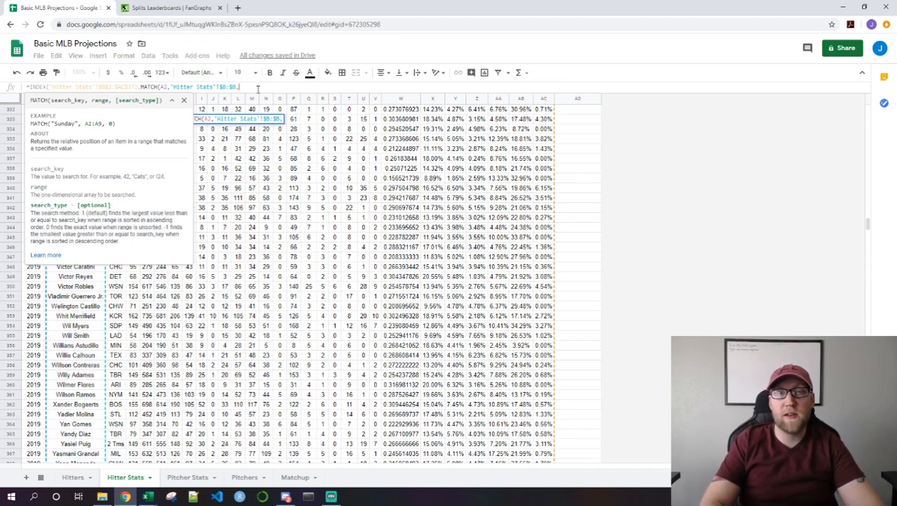
{"action": "type", "text": "0"}
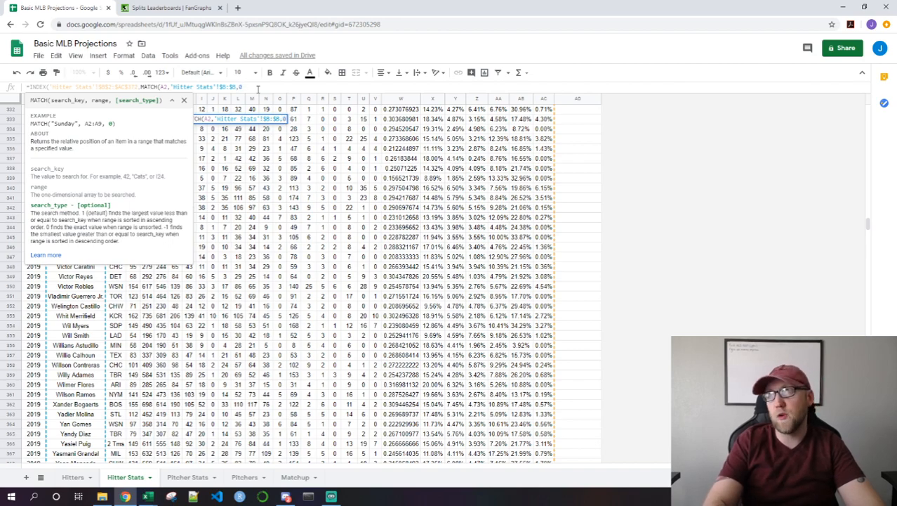
{"action": "type", "text": ")"}
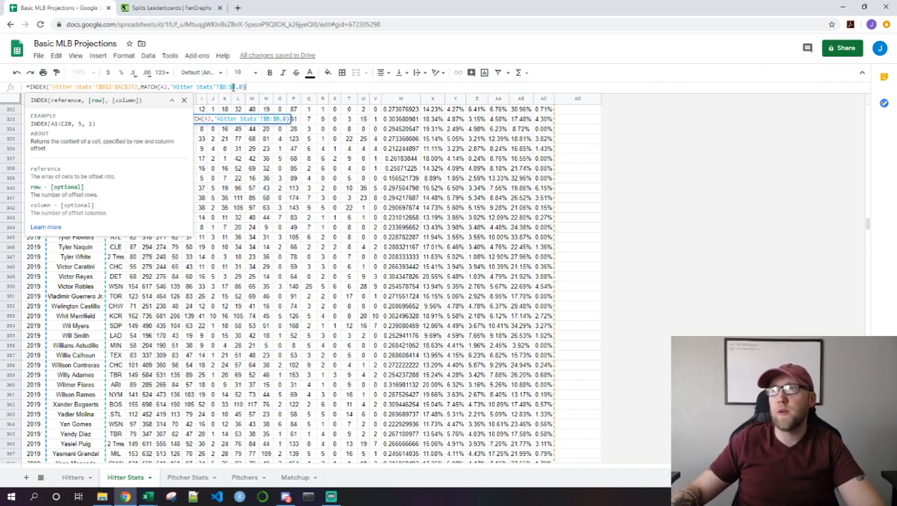
Lock the column of the MATCH search key as $A2 and enter the formula in B2
{"action": "left_click", "coordinate": [161, 86]}
{"action": "type", "text": "$"}
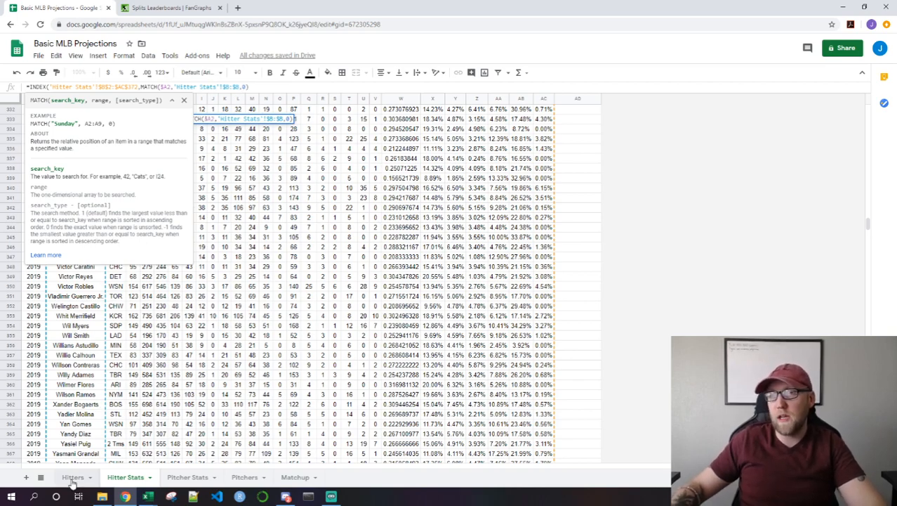
{"action": "key", "text": "Return"}
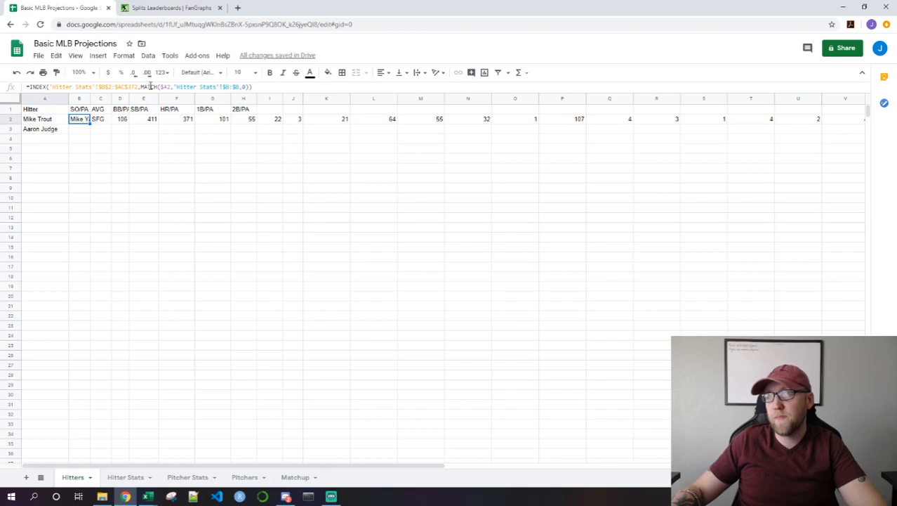
Reopen the formula in B2 and add a comma after the MATCH function to begin INDEX's column argument
{"action": "left_click", "coordinate": [263, 86]}
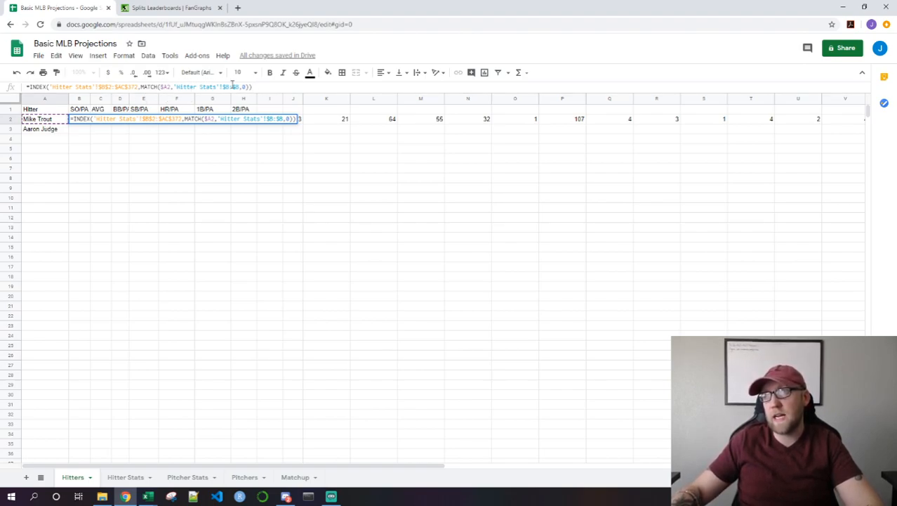
{"action": "left_click", "coordinate": [251, 87]}
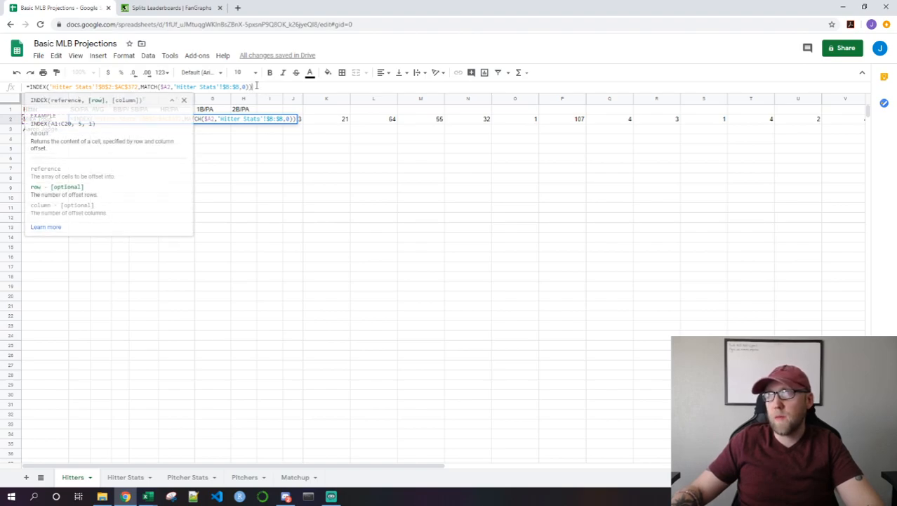
{"action": "type", "text": "),"}
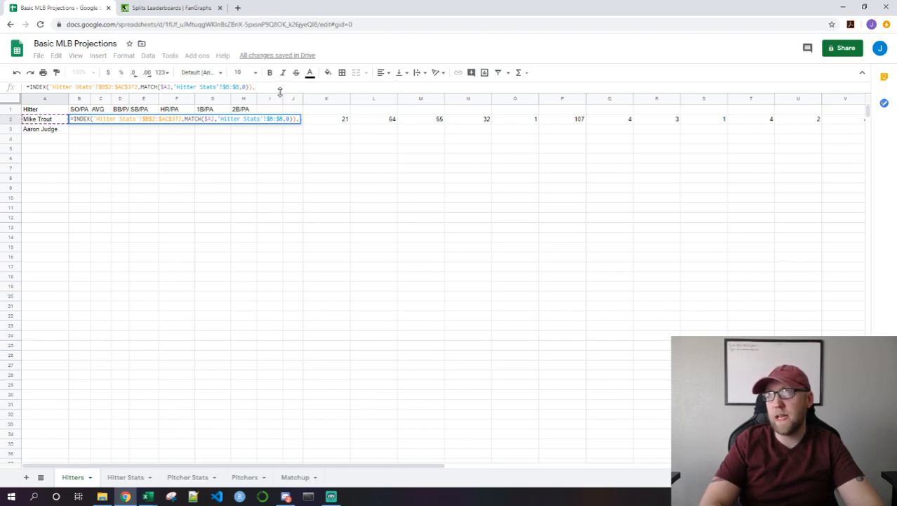
{"action": "key", "text": "BackSpace"}
{"action": "key", "text": "BackSpace"}
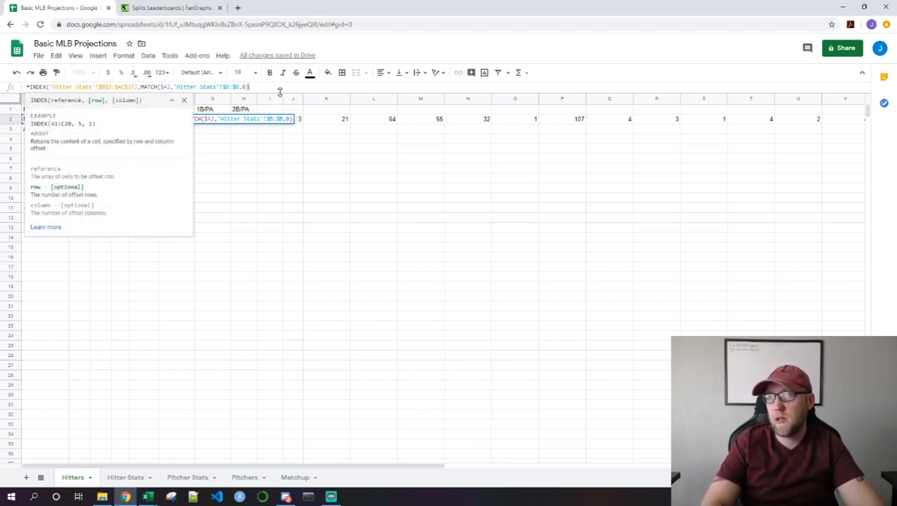
{"action": "type", "text": ","}
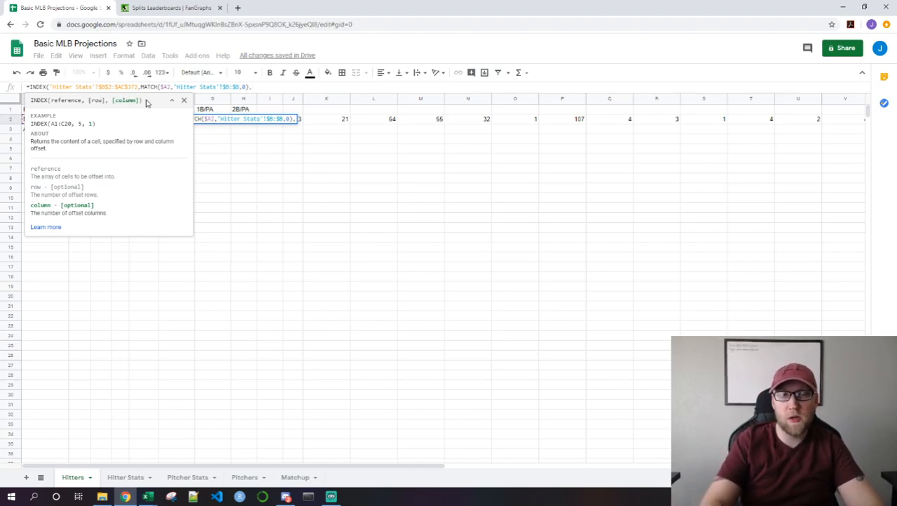
Add a second MATCH function as the column argument, using the SO/PA header with a locked row, B$1, as search key
{"action": "type", "text": "MACH("}
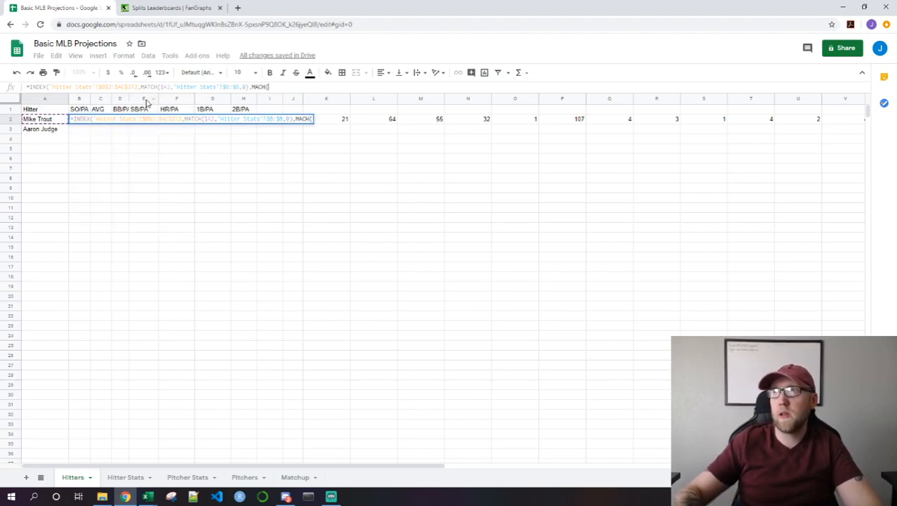
{"action": "key", "text": "BackSpace"}
{"action": "key", "text": "BackSpace"}
{"action": "key", "text": "BackSpace"}
{"action": "type", "text": "TCH("}
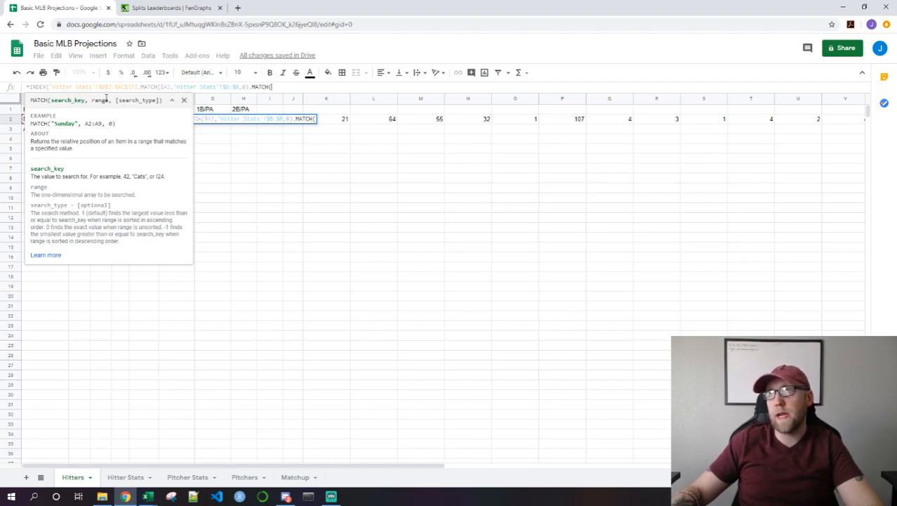
{"action": "left_click", "coordinate": [184, 100]}
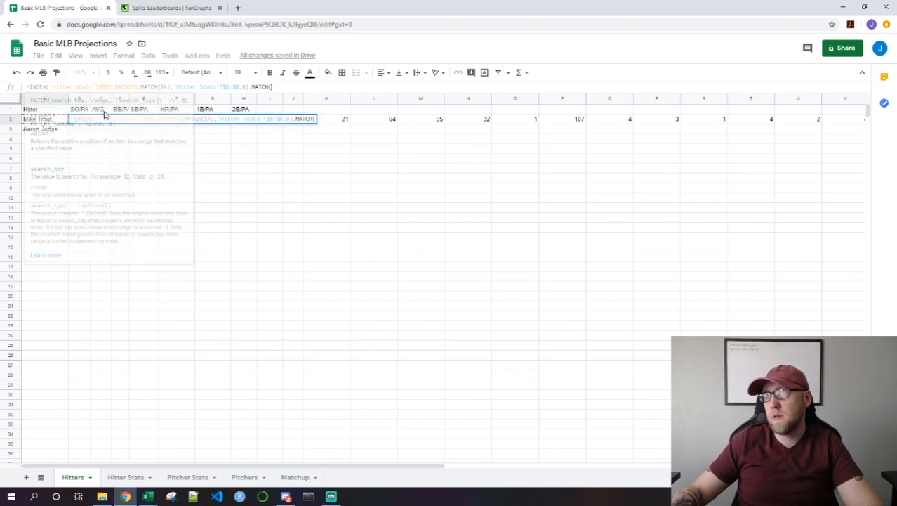
{"action": "left_click", "coordinate": [79, 110]}
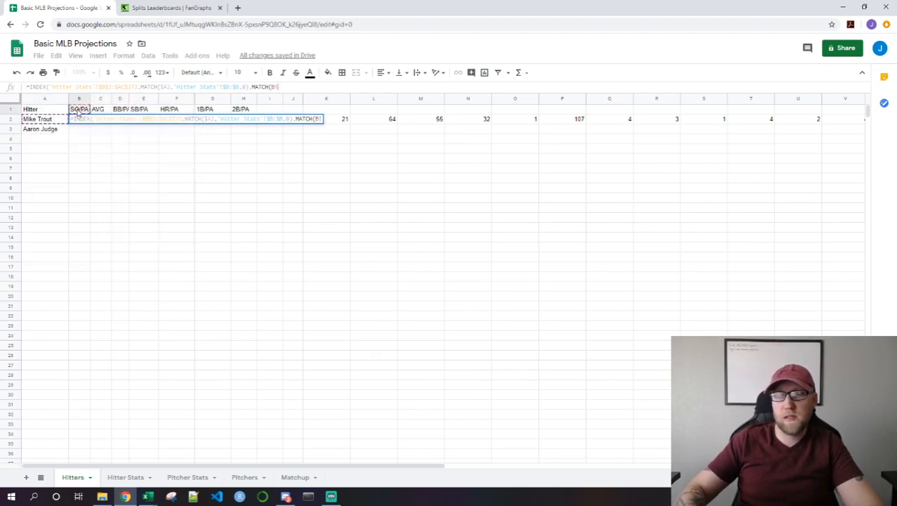
{"action": "left_click", "coordinate": [274, 87]}
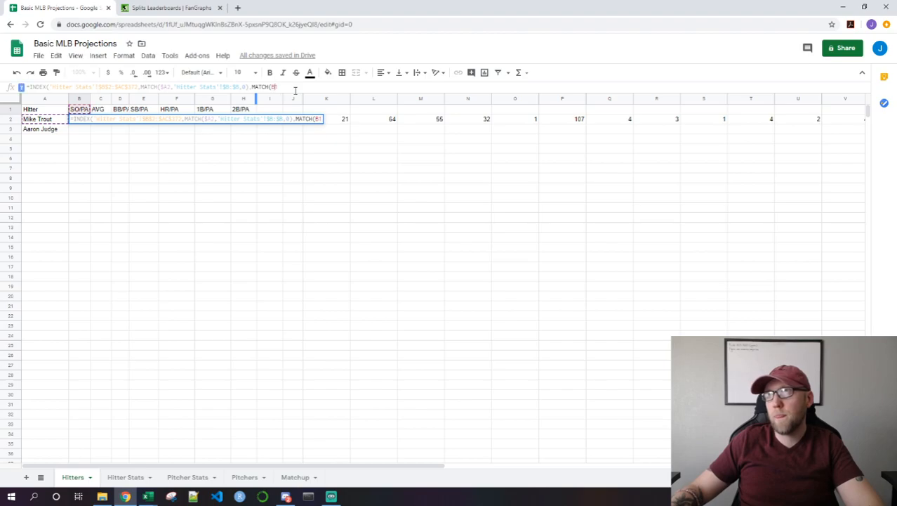
{"action": "type", "text": "$"}
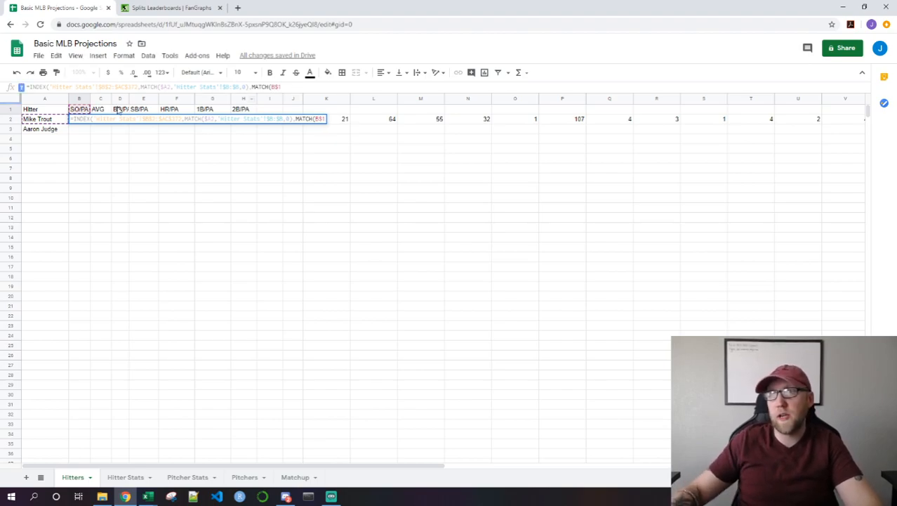
{"action": "left_click", "coordinate": [288, 86]}
{"action": "type", "text": ","}
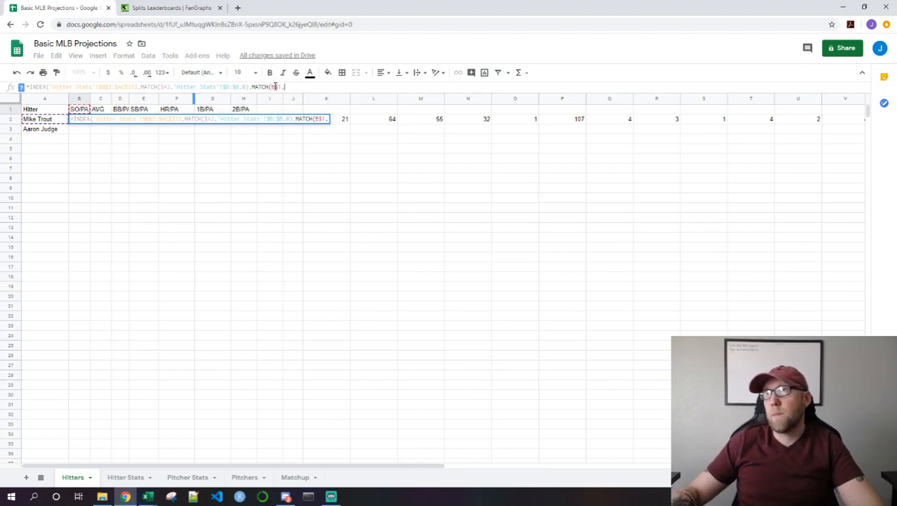
Set the second MATCH range to the header row B1:AC1 of the Hitter Stats sheet
{"action": "left_click", "coordinate": [115, 479]}
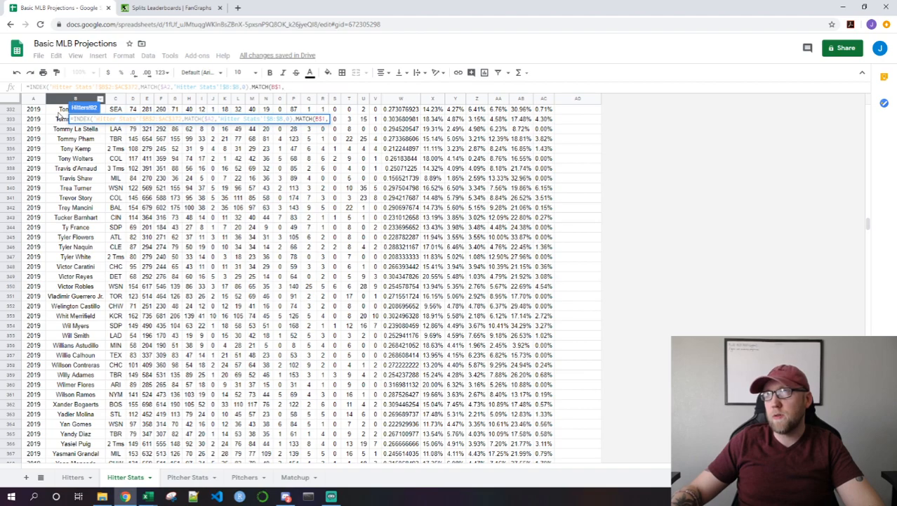
{"action": "scroll", "coordinate": [58, 123], "scroll_direction": "up", "scroll_amount": 2}
{"action": "left_click", "coordinate": [33, 119]}
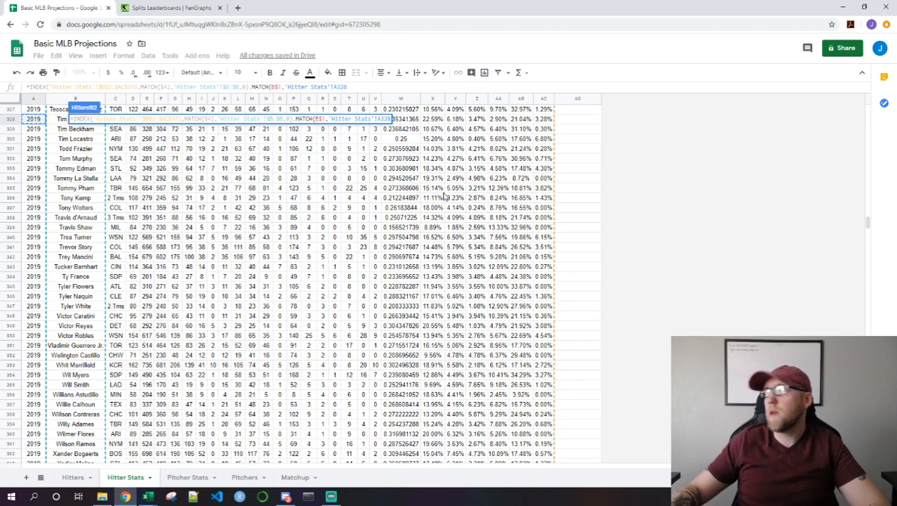
{"action": "scroll", "coordinate": [867, 131], "scroll_direction": "up", "scroll_amount": 1}
{"action": "left_click_drag", "start_coordinate": [867, 131], "coordinate": [867, 91]}
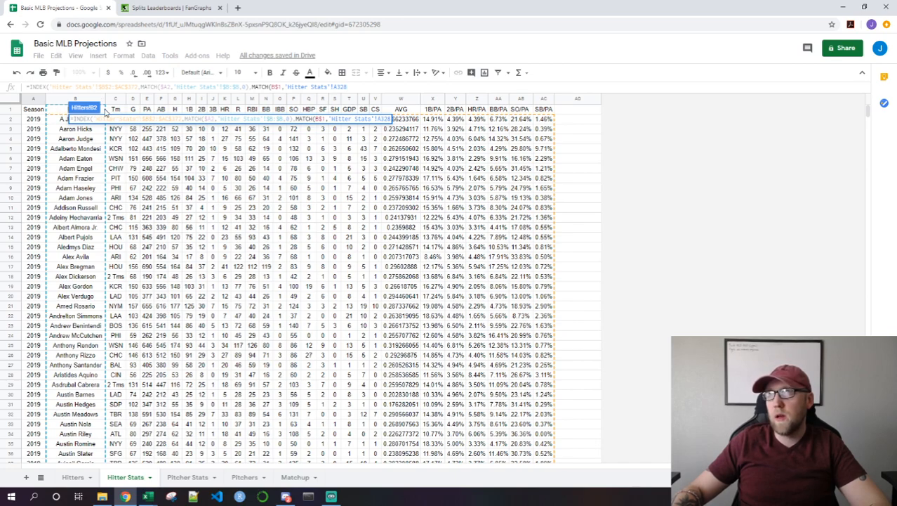
{"action": "left_click_drag", "start_coordinate": [104, 112], "coordinate": [545, 111]}
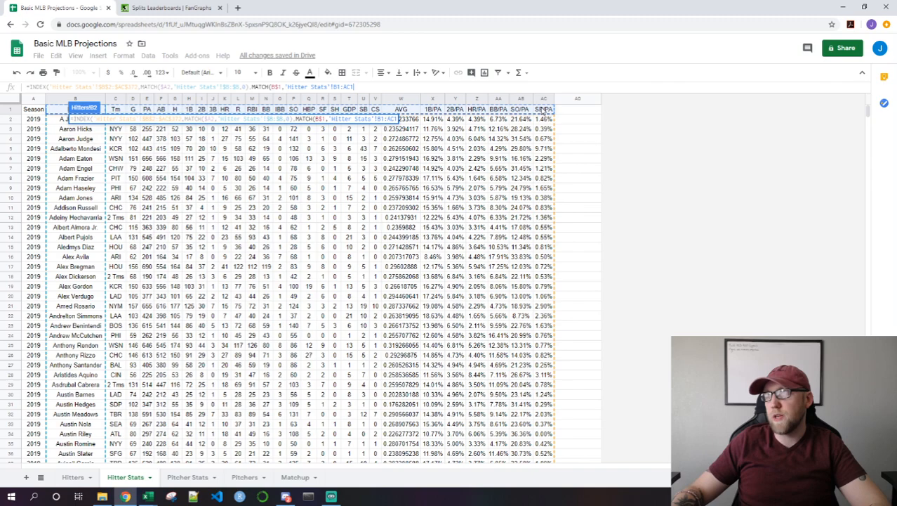
Make the header range in the second MATCH absolute as $B$1:$AC$1
{"action": "left_click", "coordinate": [356, 86]}
{"action": "type", "text": "$B"}
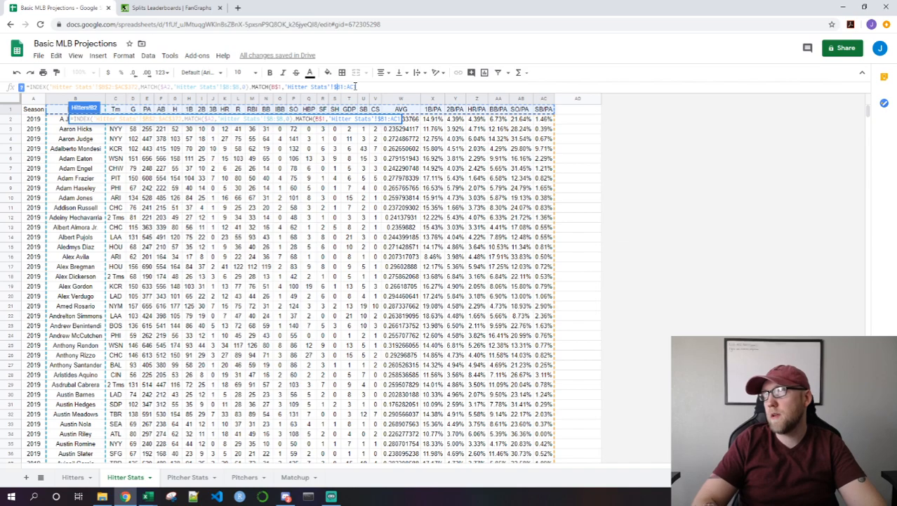
{"action": "type", "text": "$2:$"}
{"action": "key", "text": "Right"}
{"action": "key", "text": "Right"}
{"action": "type", "text": "$1"}
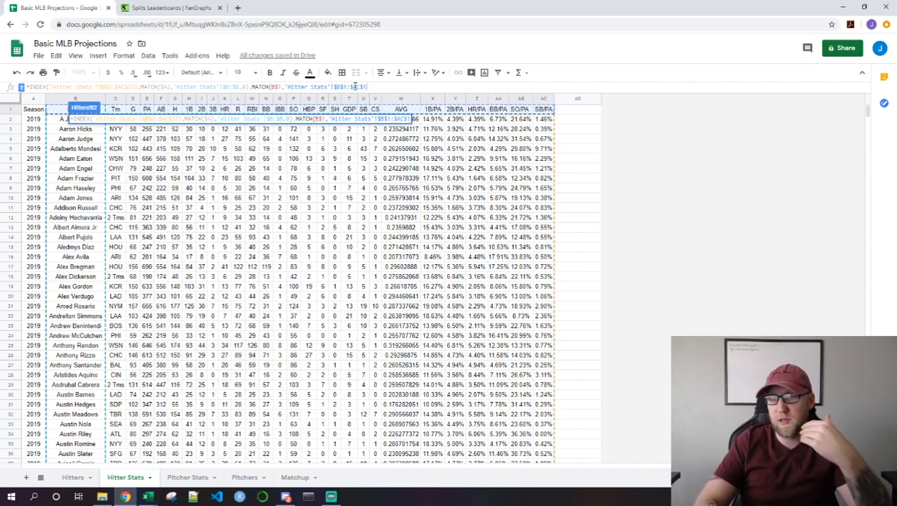
Set the second MATCH's search type to 0, close both functions and enter the formula in B2
{"action": "type", "text": ",0)"}
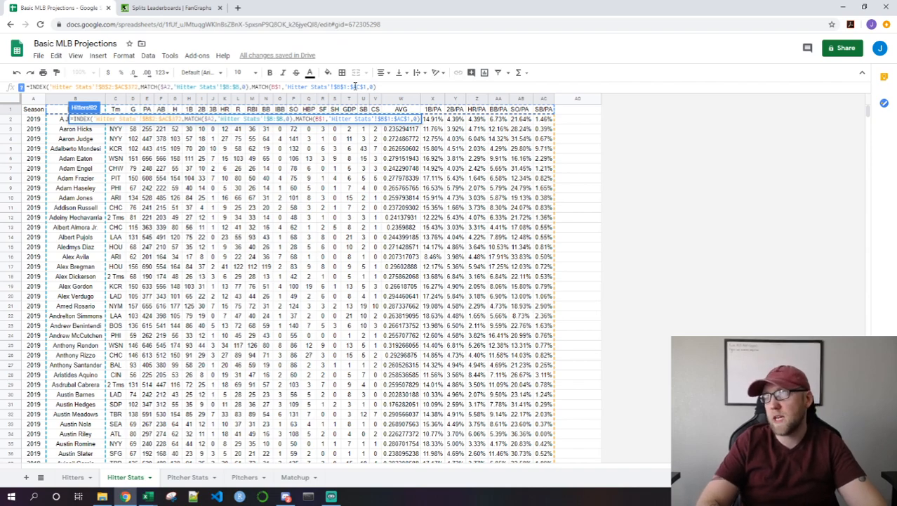
{"action": "type", "text": ")"}
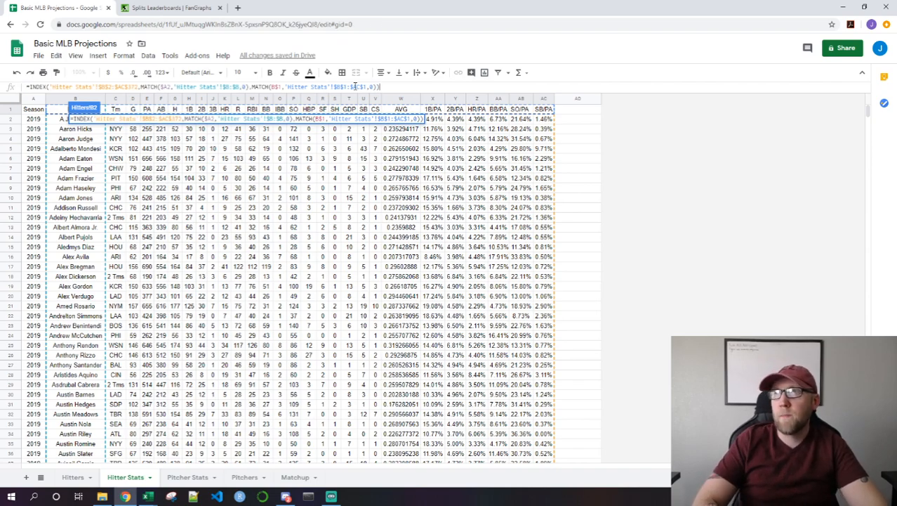
{"action": "key", "text": "Return"}
{"action": "key", "text": "Up"}
{"action": "key", "text": "Down"}
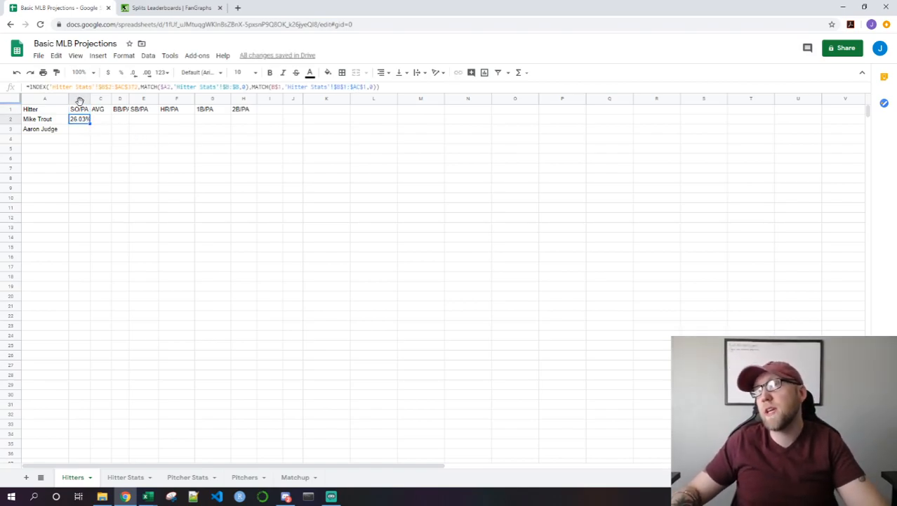
Widen columns B through H of the Hitters sheet to one equal width so their headers fit
{"action": "left_click_drag", "start_coordinate": [80, 102], "coordinate": [238, 106]}
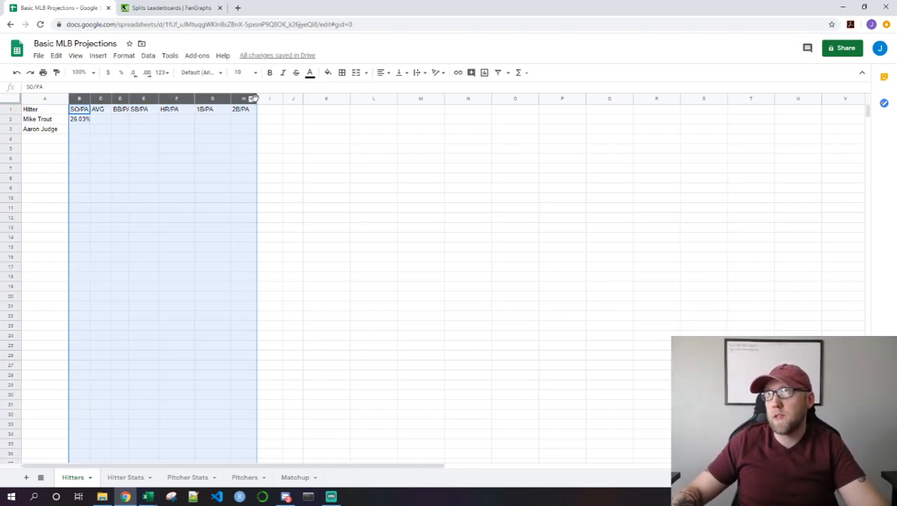
{"action": "left_click", "coordinate": [259, 100]}
{"action": "left_click_drag", "start_coordinate": [79, 100], "coordinate": [269, 99]}
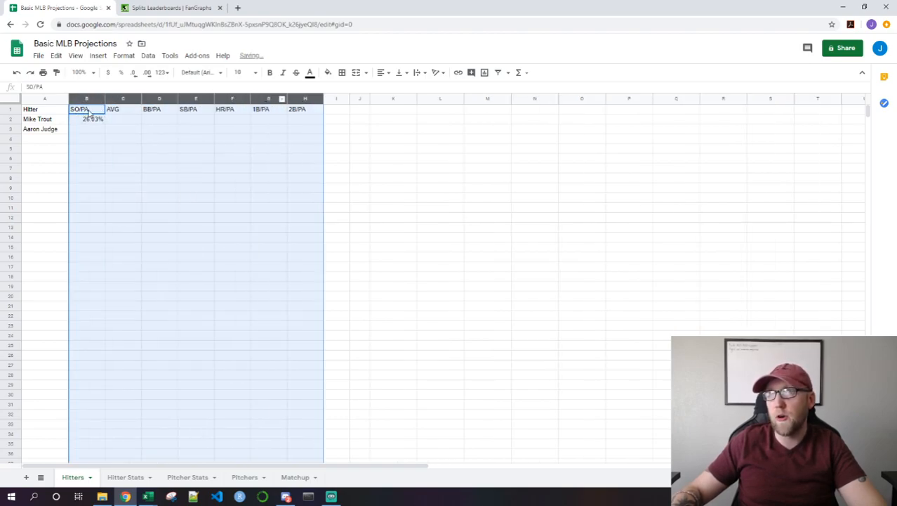
Center-align the contents of columns B through H on the Hitters sheet
{"action": "left_click", "coordinate": [382, 73]}
{"action": "left_click", "coordinate": [394, 92]}
{"action": "left_click", "coordinate": [94, 123]}
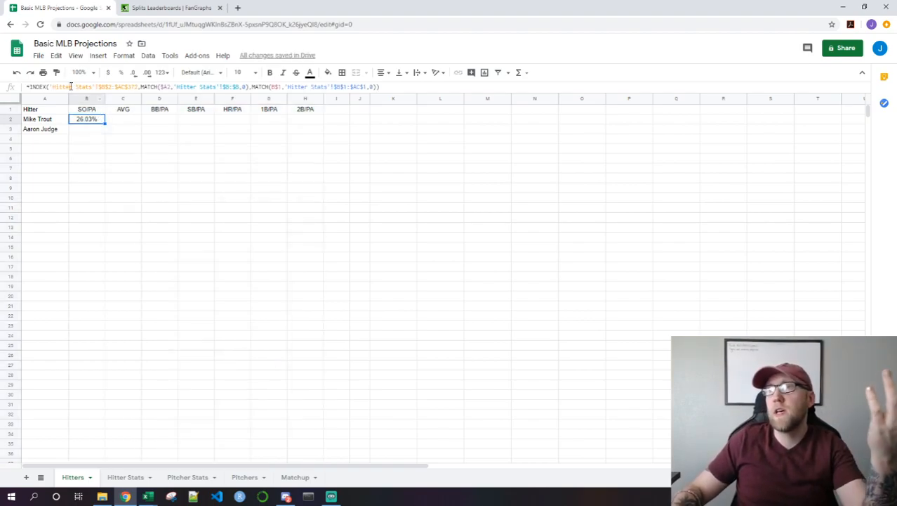
Review the INDEX/MATCH formula in cell B2 of the Hitters sheet without changing it
{"action": "left_click", "coordinate": [82, 87]}
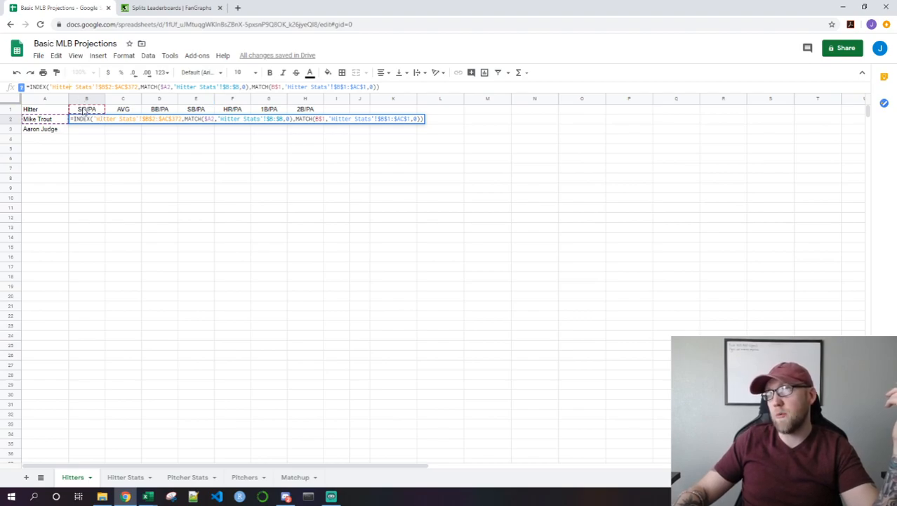
{"action": "key", "text": "Return"}
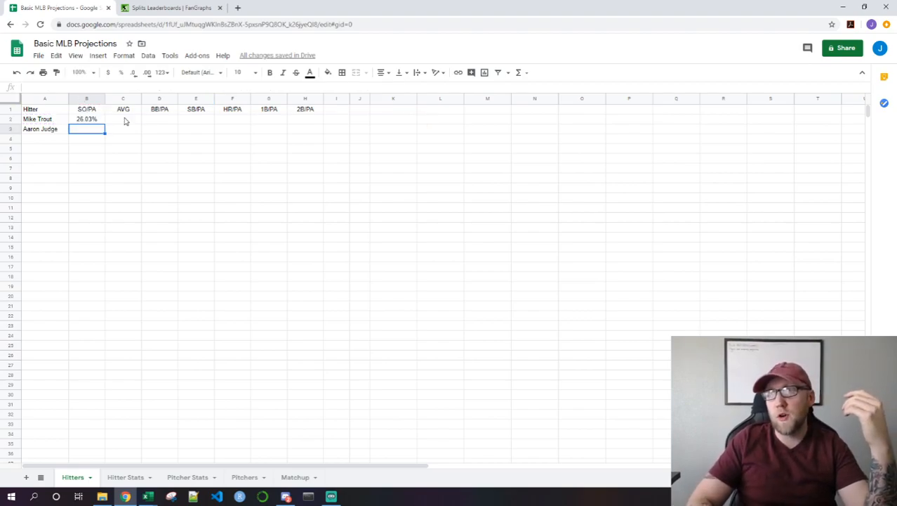
{"action": "key", "text": "Up"}
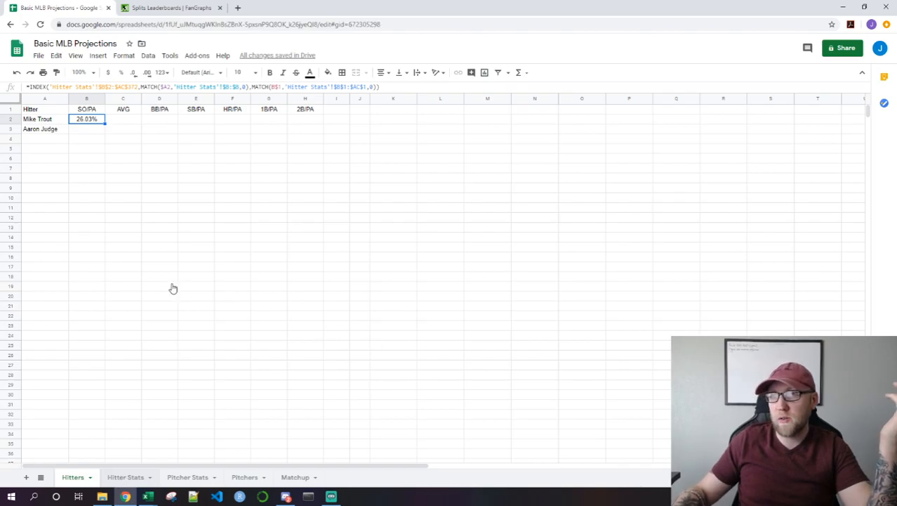
Locate Mike Trout's SO/PA value in column AB of the Hitter Stats sheet
{"action": "scroll", "coordinate": [62, 244], "scroll_direction": "down", "scroll_amount": 7}
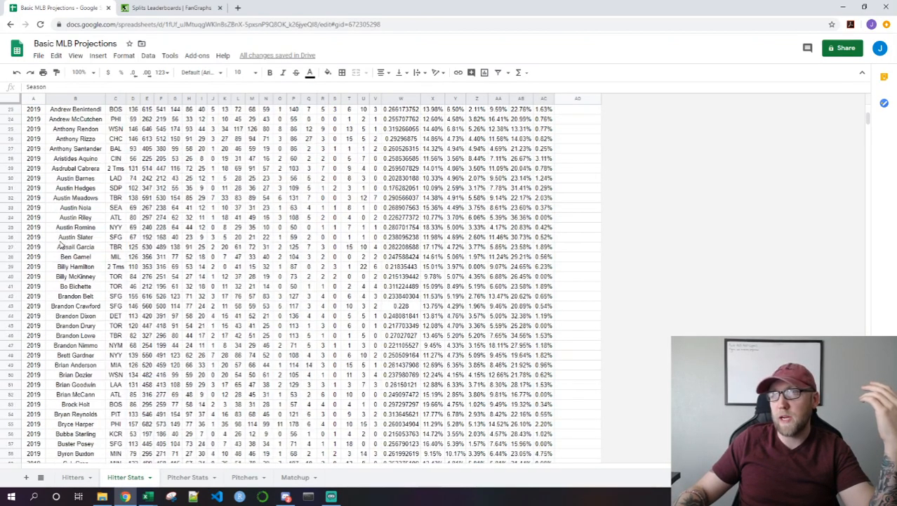
{"action": "scroll", "coordinate": [61, 243], "scroll_direction": "down", "scroll_amount": 15}
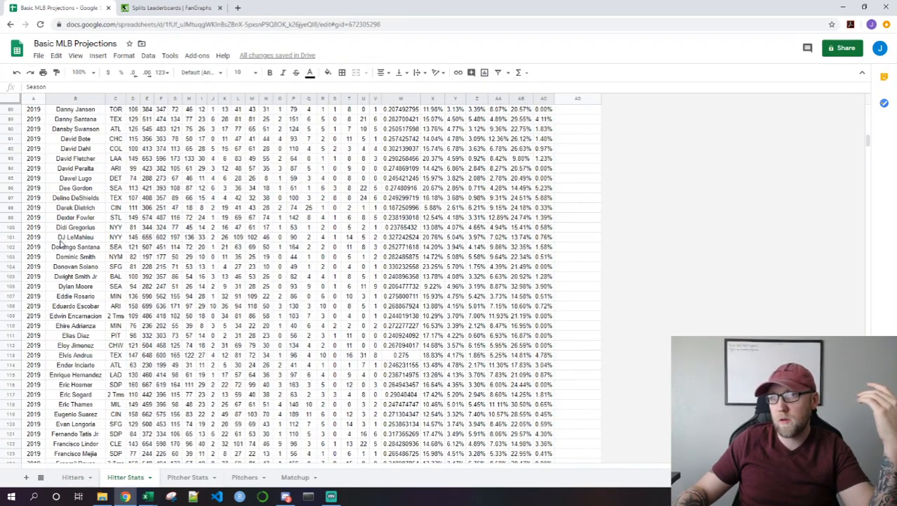
{"action": "scroll", "coordinate": [63, 243], "scroll_direction": "up", "scroll_amount": 6}
{"action": "left_click", "coordinate": [112, 169]}
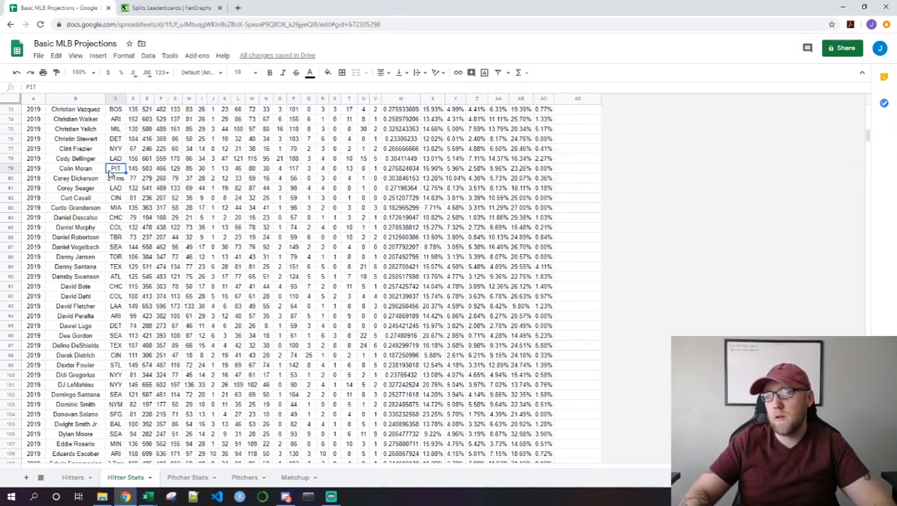
{"action": "key", "text": "ctrl+Up"}
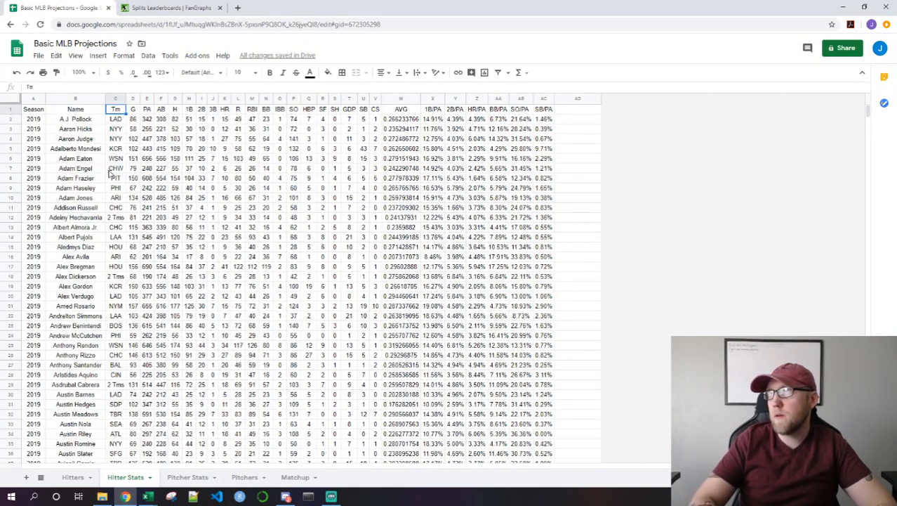
{"action": "left_click", "coordinate": [523, 98]}
{"action": "scroll", "coordinate": [521, 190], "scroll_direction": "down", "scroll_amount": 14}
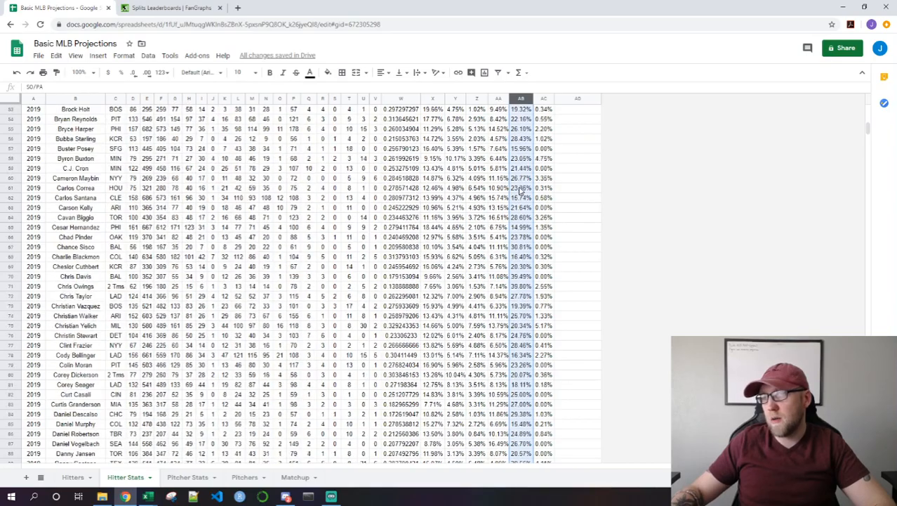
{"action": "scroll", "coordinate": [521, 189], "scroll_direction": "down", "scroll_amount": 20}
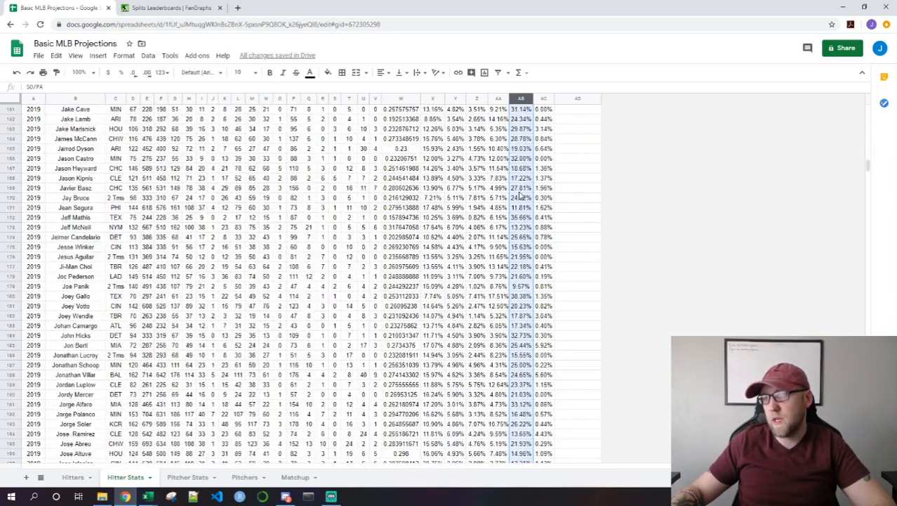
{"action": "scroll", "coordinate": [522, 197], "scroll_direction": "down", "scroll_amount": 9}
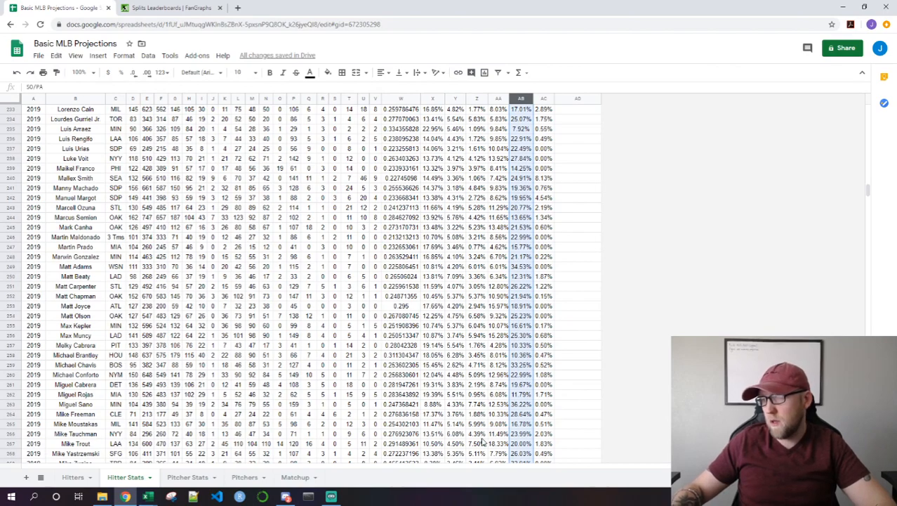
{"action": "left_click", "coordinate": [523, 435]}
{"action": "left_click", "coordinate": [522, 445]}
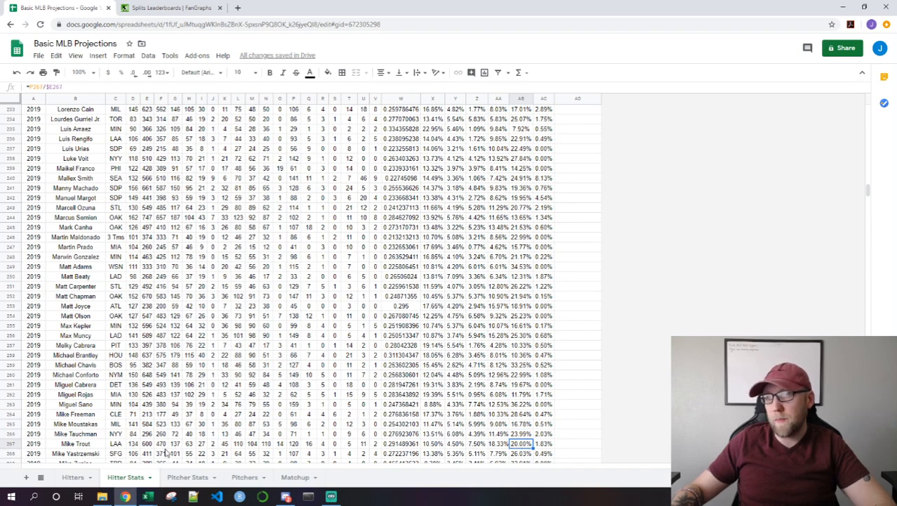
Compare the B2 result on the Hitters sheet with the SO/PA values in rows 267 and 268 of Hitter Stats
{"action": "left_click", "coordinate": [73, 477]}
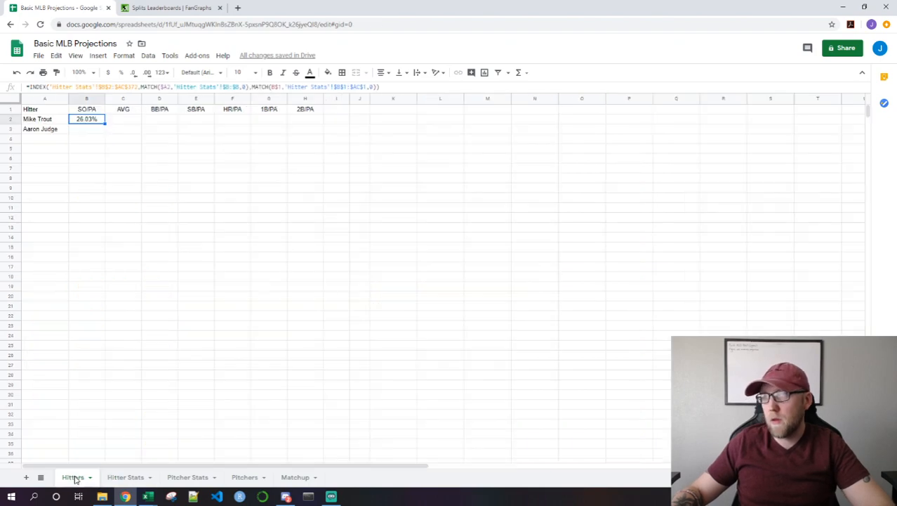
{"action": "left_click", "coordinate": [124, 477]}
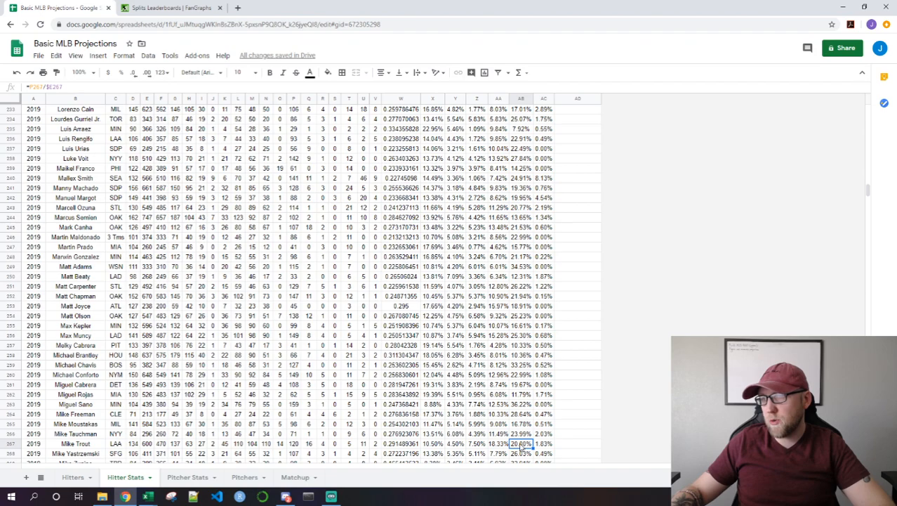
{"action": "left_click", "coordinate": [11, 453]}
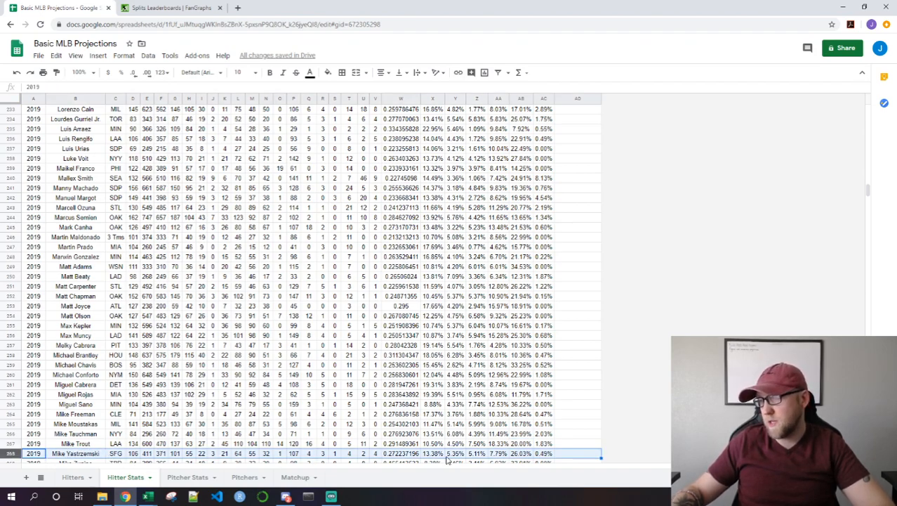
{"action": "left_click", "coordinate": [519, 453]}
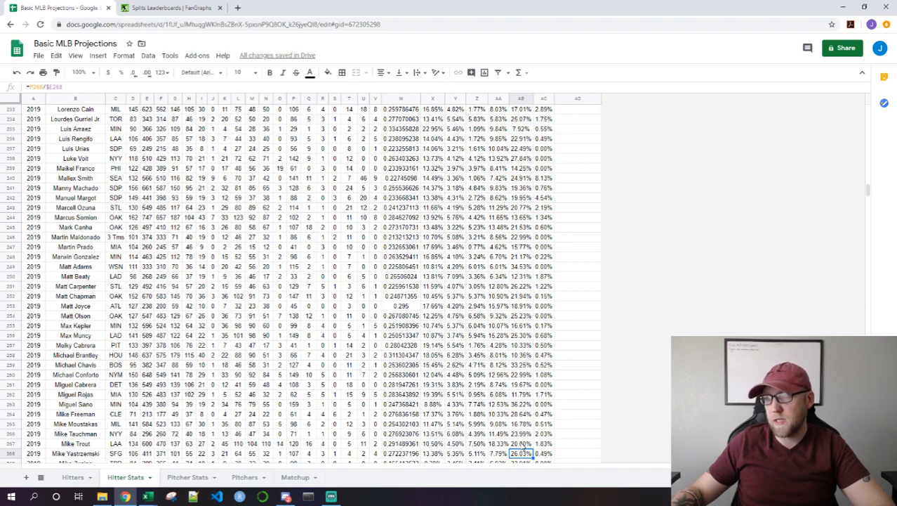
{"action": "left_click", "coordinate": [521, 443]}
{"action": "left_click", "coordinate": [70, 479]}
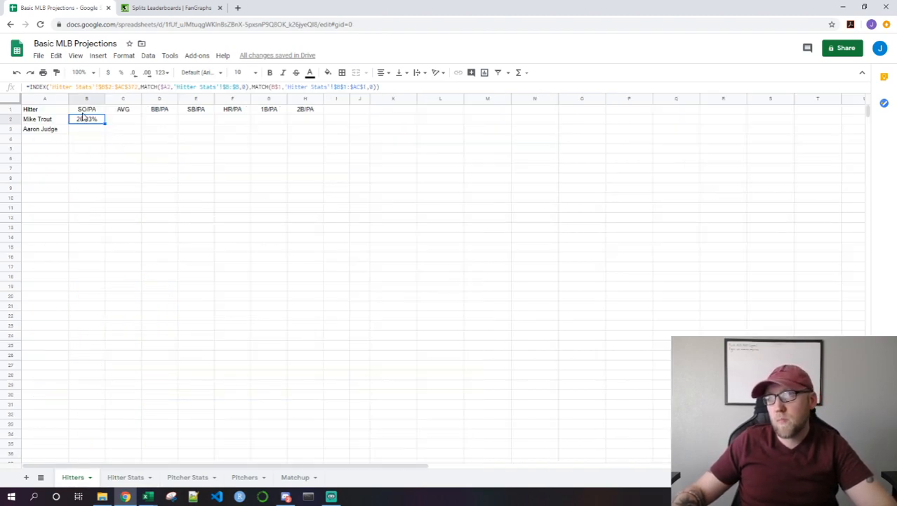
Try starting the INDEX range in B2's formula at $A$2 of the Hitter Stats sheet
{"action": "left_click", "coordinate": [142, 87]}
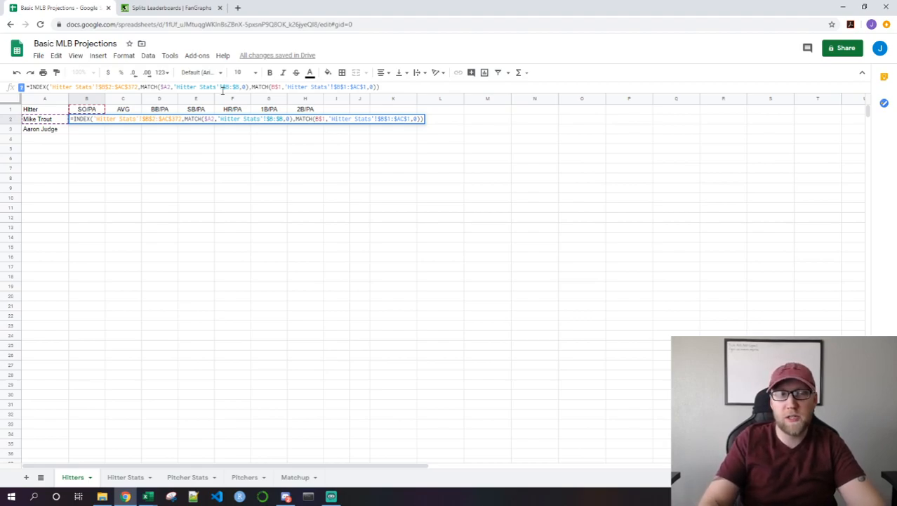
{"action": "key", "text": "Return"}
{"action": "key", "text": "Up"}
{"action": "key", "text": "Left"}
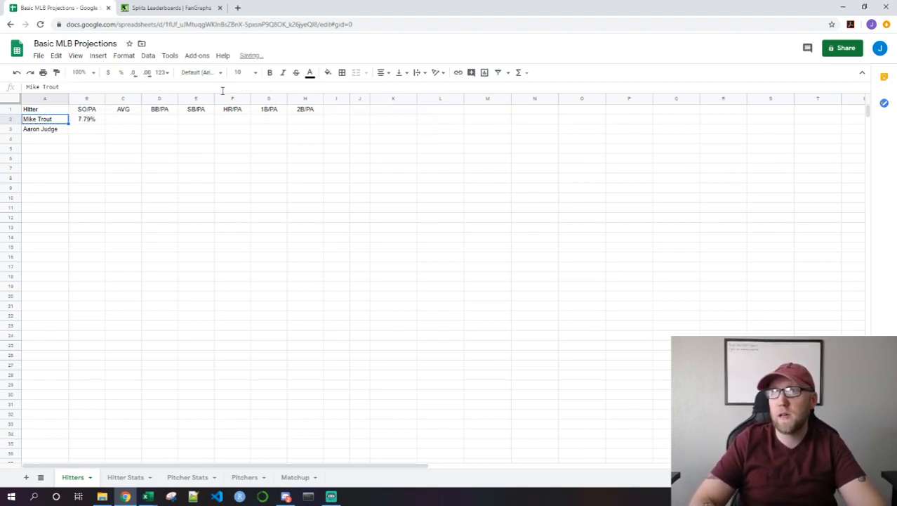
Set the start of the INDEX range in B2's formula back to $B$2
{"action": "key", "text": "Right"}
{"action": "left_click", "coordinate": [146, 86]}
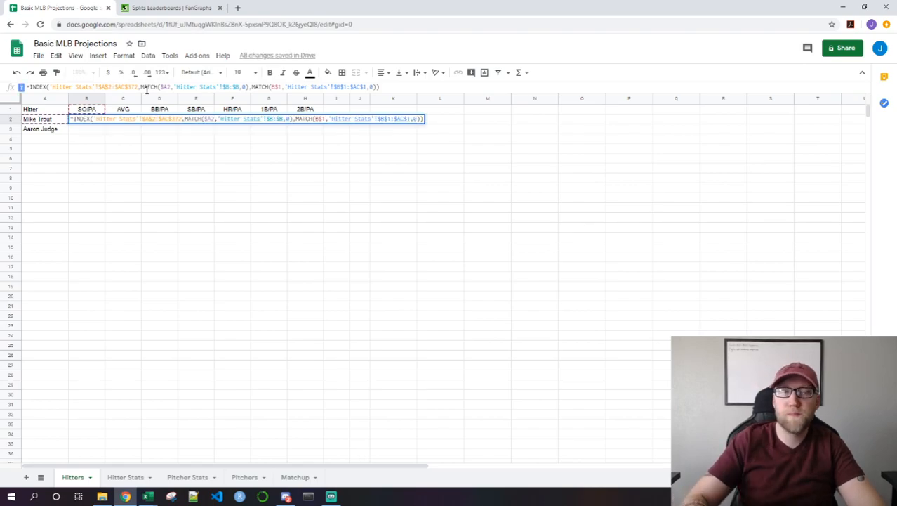
{"action": "key", "text": "Return"}
{"action": "key", "text": "Up"}
{"action": "key", "text": "Left"}
{"action": "key", "text": "Right"}
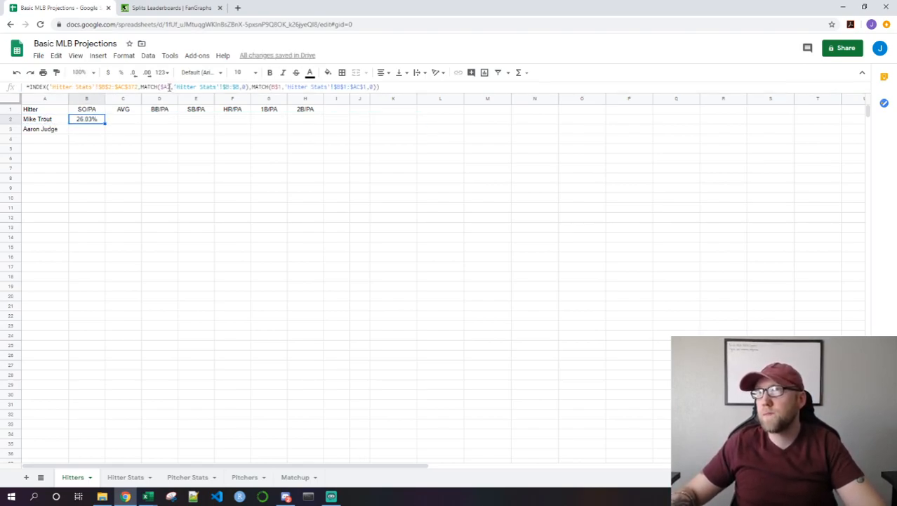
Limit the first MATCH range in B2's formula to $B2:$B1000 of the Hitter Stats sheet
{"action": "left_click", "coordinate": [196, 87]}
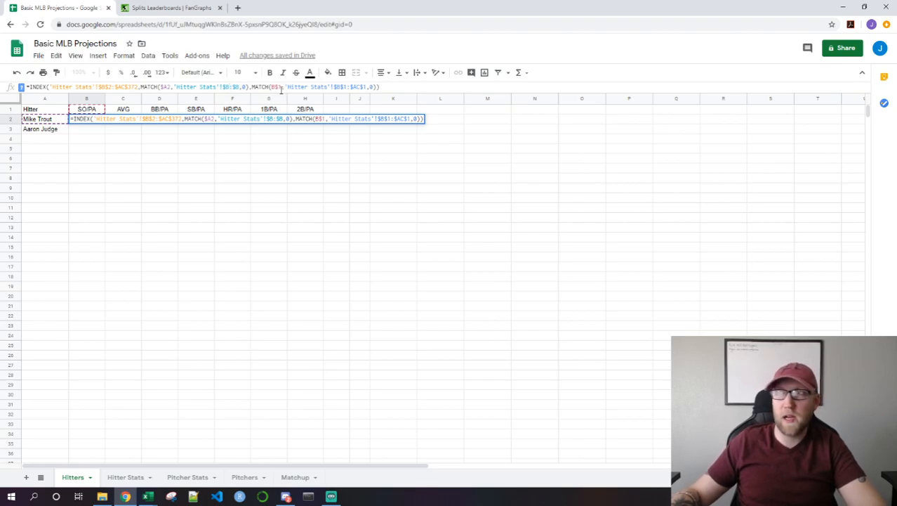
{"action": "left_click", "coordinate": [229, 88]}
{"action": "type", "text": "2"}
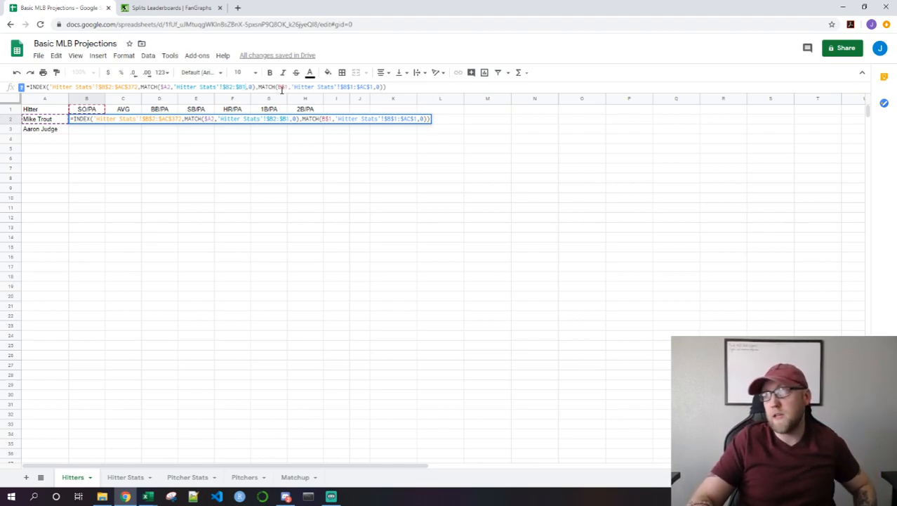
{"action": "key", "text": "Return"}
{"action": "key", "text": "Up"}
{"action": "key", "text": "Left"}
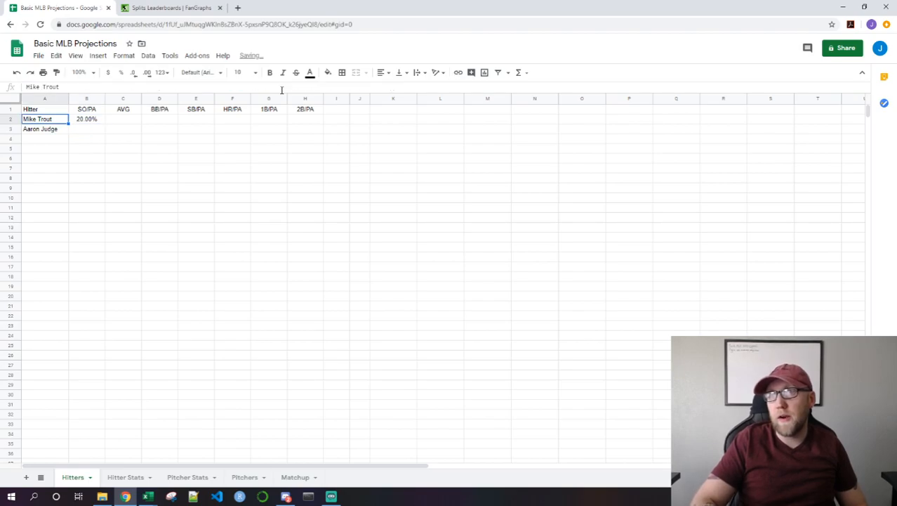
{"action": "key", "text": "Right"}
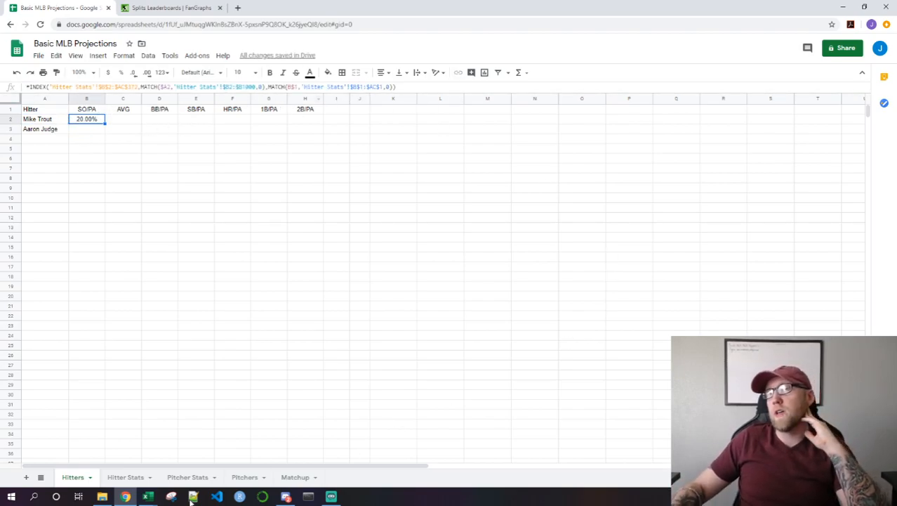
Examine the Name column on the Hitter Stats sheet, comparing its header cell with the first player row in B2
{"action": "left_click", "coordinate": [125, 477]}
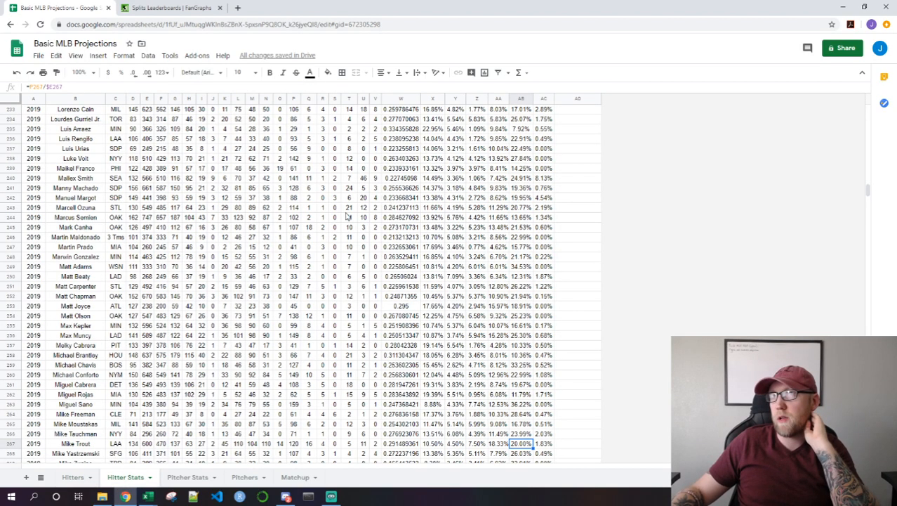
{"action": "left_click", "coordinate": [201, 169]}
{"action": "key", "text": "ctrl+Up"}
{"action": "key", "text": "Left"}
{"action": "key", "text": "Left"}
{"action": "key", "text": "Left"}
{"action": "key", "text": "Left"}
{"action": "left_click", "coordinate": [74, 98]}
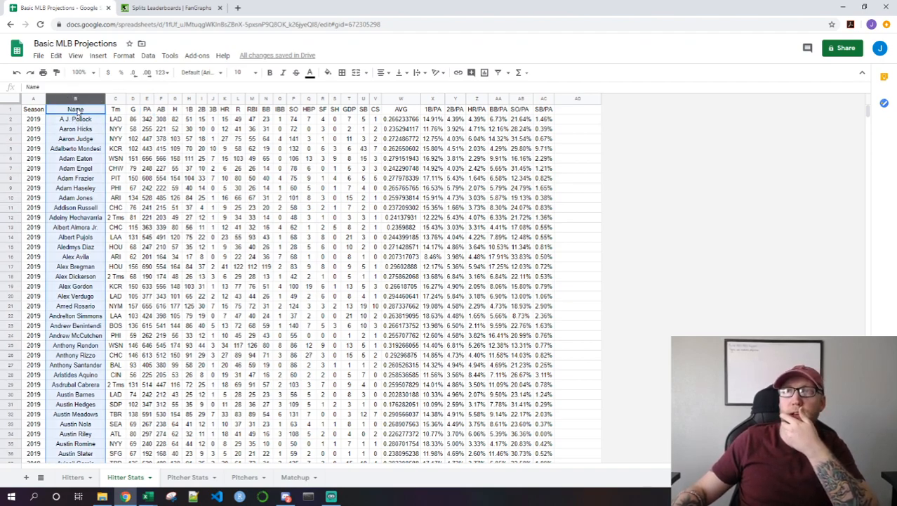
{"action": "left_click", "coordinate": [77, 110]}
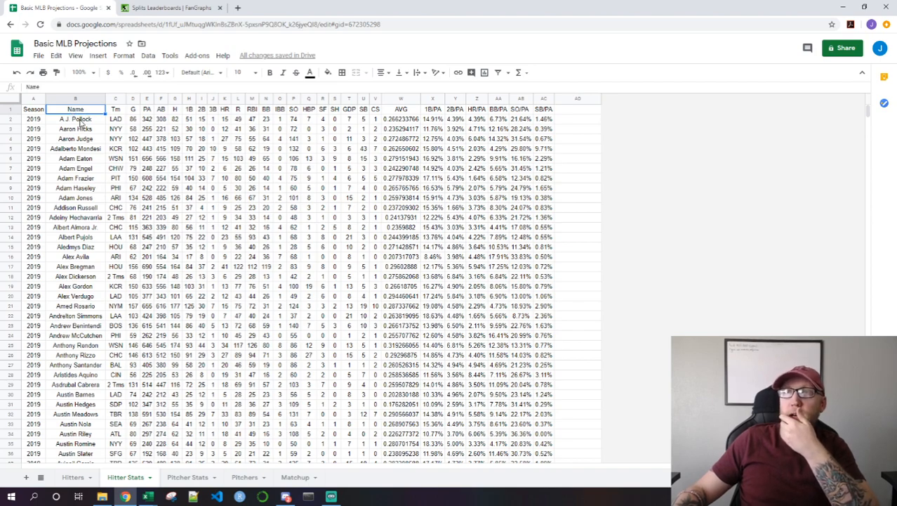
{"action": "left_click", "coordinate": [79, 121]}
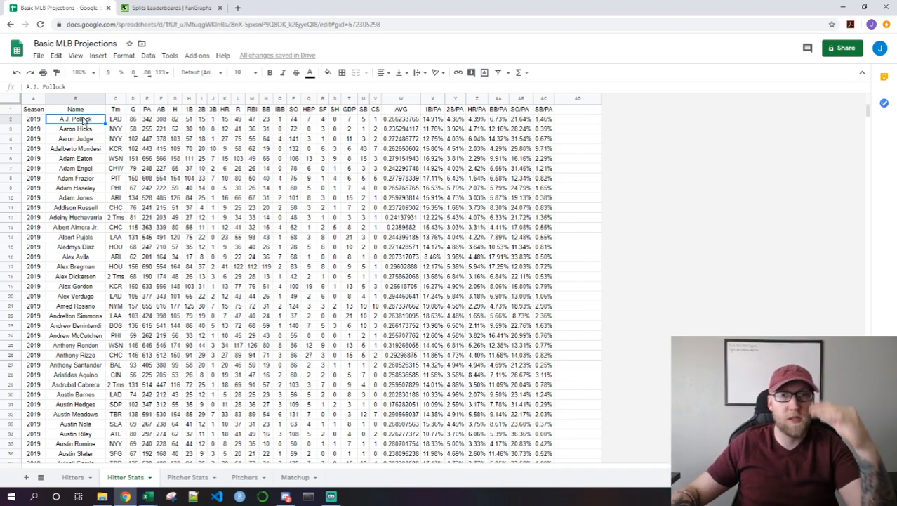
Change the header in B1 of the Hitters sheet to BB/PA to test the lookup
{"action": "left_click", "coordinate": [72, 479]}
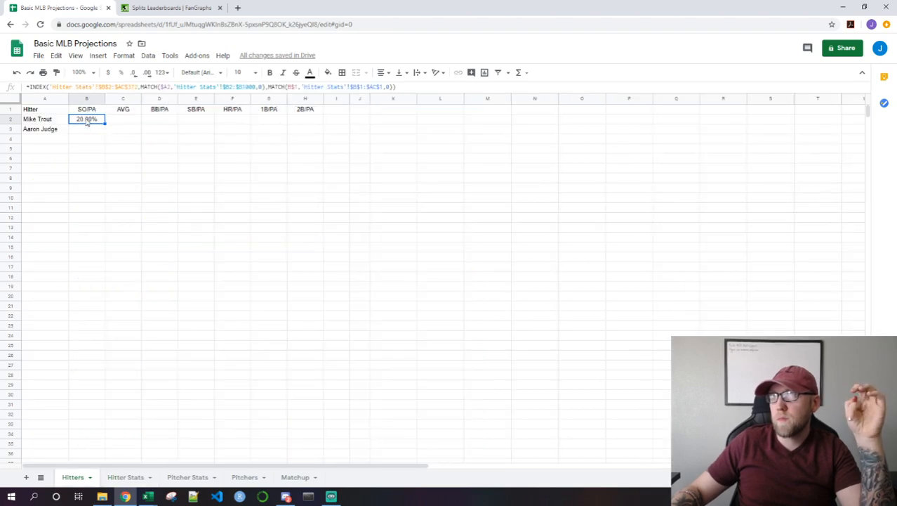
{"action": "key", "text": "Up"}
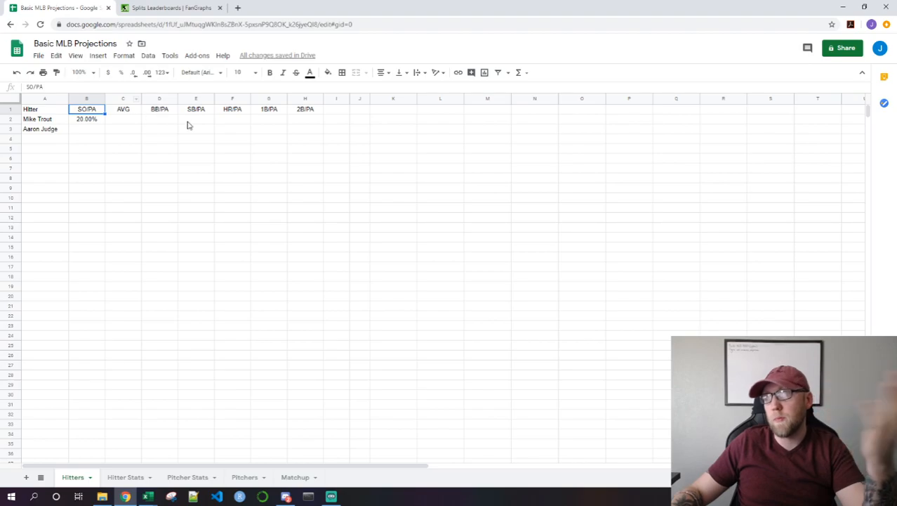
{"action": "type", "text": "BB"}
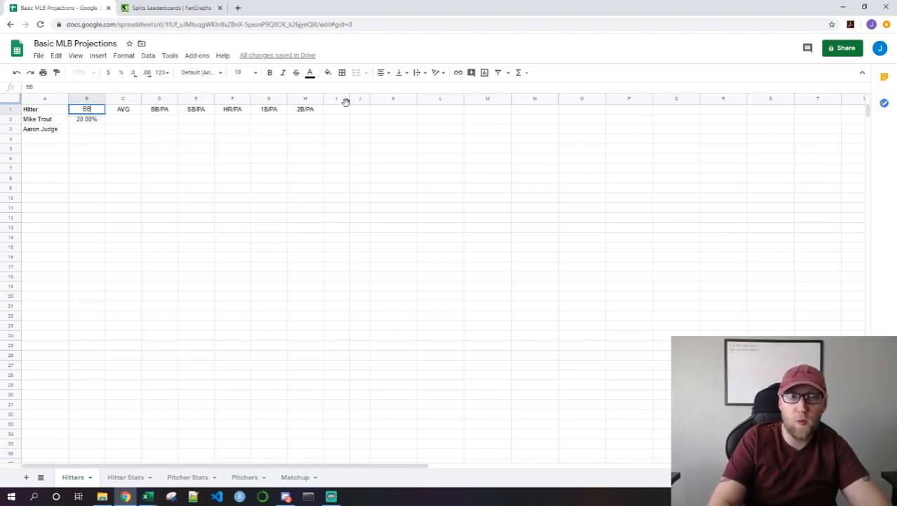
{"action": "type", "text": "/PA"}
{"action": "key", "text": "Return"}
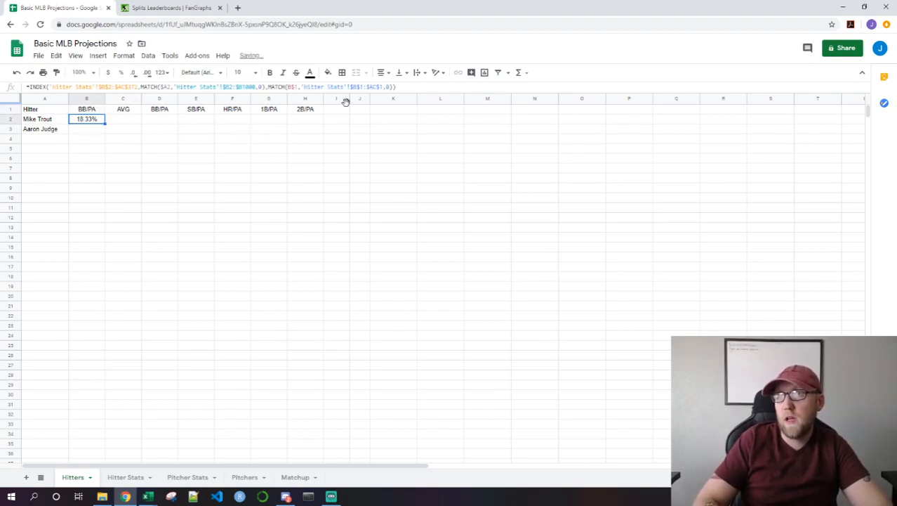
Check the BB/PA column header on the Hitter Stats sheet against the header in B1 of the Hitters sheet
{"action": "left_click", "coordinate": [91, 110]}
{"action": "left_click", "coordinate": [127, 477]}
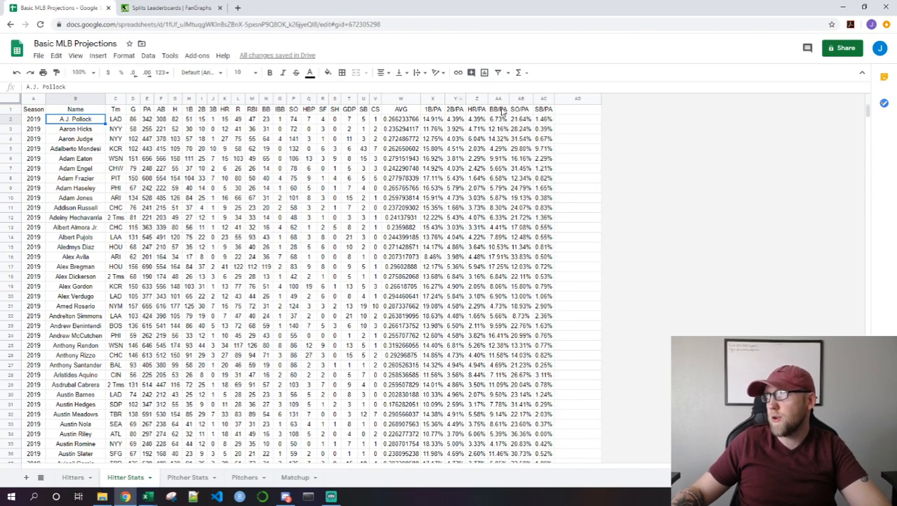
{"action": "left_click", "coordinate": [501, 110]}
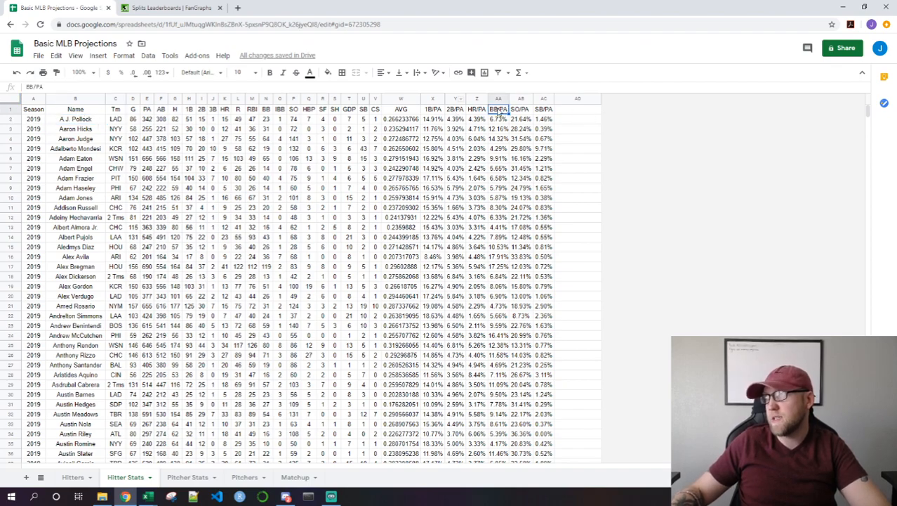
{"action": "left_click", "coordinate": [73, 477]}
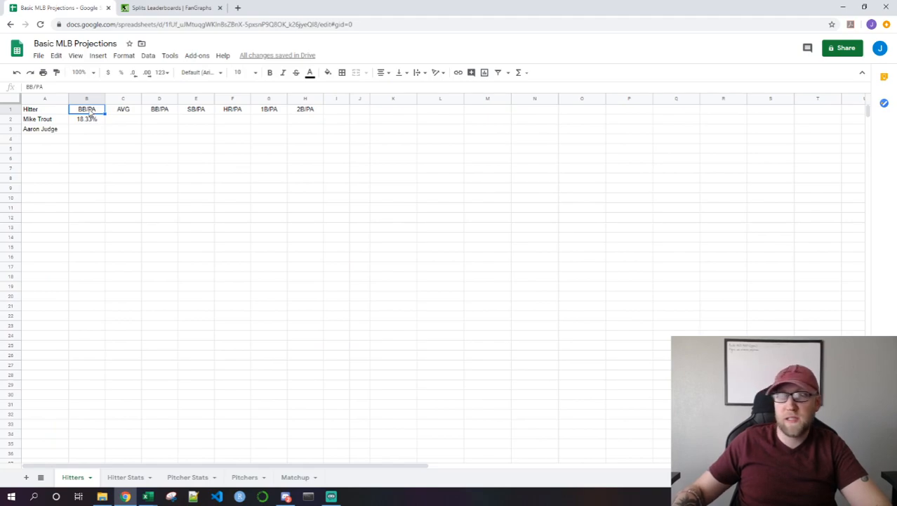
Change the header in B1 of the Hitters sheet to SO/PA and check the lookup for Mike Trout
{"action": "type", "text": "SO/PA"}
{"action": "key", "text": "Return"}
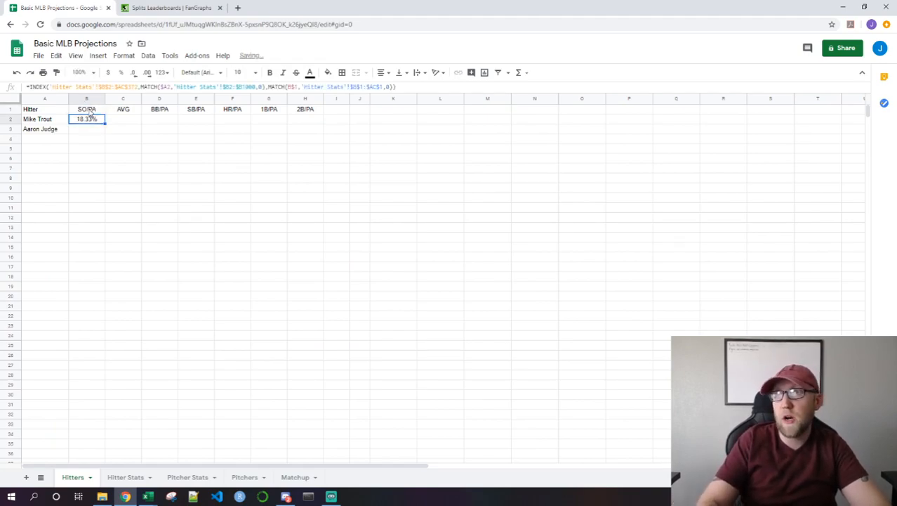
{"action": "key", "text": "Up"}
{"action": "key", "text": "Left"}
{"action": "key", "text": "Down"}
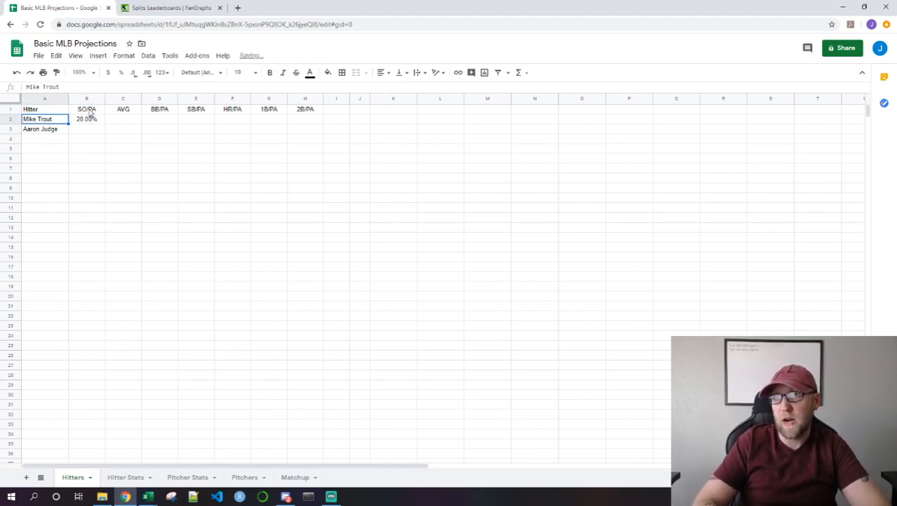
{"action": "key", "text": "Right"}
{"action": "key", "text": "Up"}
{"action": "key", "text": "Left"}
{"action": "key", "text": "Down"}
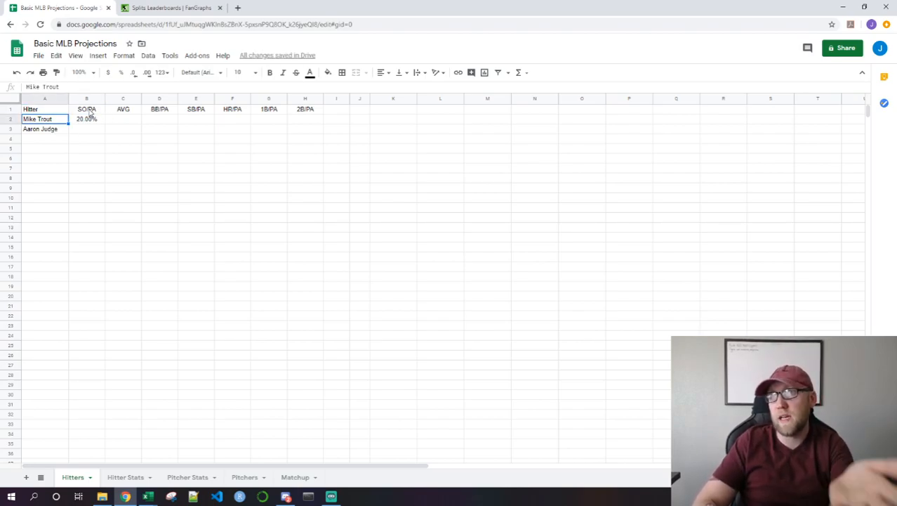
Copy the INDEX/MATCH formula from B2 across C2:H2 for the AVG, BB/PA, SB/PA, HR/PA, 1B/PA and 2B/PA columns
{"action": "key", "text": "Up"}
{"action": "key", "text": "Right"}
{"action": "key", "text": "Right"}
{"action": "key", "text": "Left"}
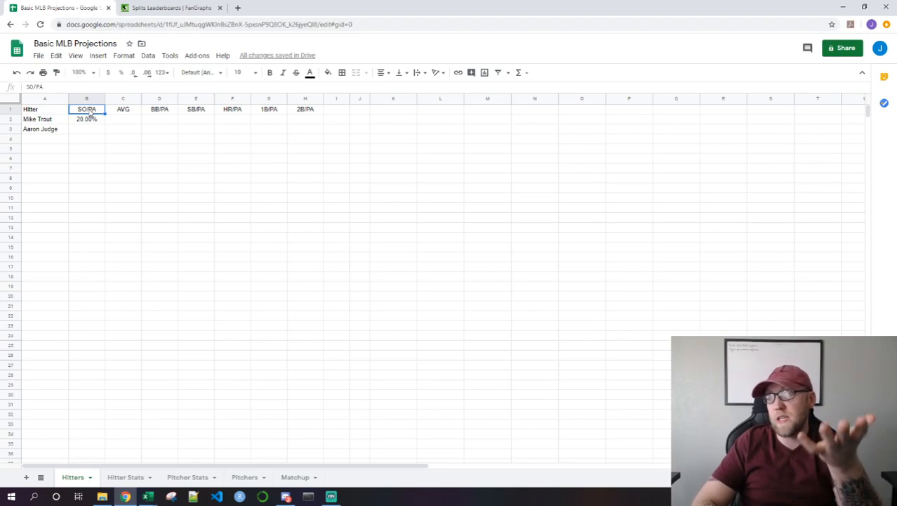
{"action": "key", "text": "Down"}
{"action": "key", "text": "ctrl+c"}
{"action": "key", "text": "Right"}
{"action": "key", "text": "ctrl+v"}
{"action": "key", "text": "Right"}
{"action": "key", "text": "ctrl+v"}
{"action": "key", "text": "Right"}
{"action": "key", "text": "ctrl+v"}
{"action": "key", "text": "Right"}
{"action": "key", "text": "ctrl+v"}
{"action": "key", "text": "Right"}
{"action": "key", "text": "ctrl+v"}
{"action": "key", "text": "Right"}
{"action": "key", "text": "ctrl+v"}
{"action": "key", "text": "Left"}
{"action": "key", "text": "Left"}
{"action": "key", "text": "Left"}
{"action": "key", "text": "Left"}
{"action": "key", "text": "Left"}
{"action": "key", "text": "Left"}
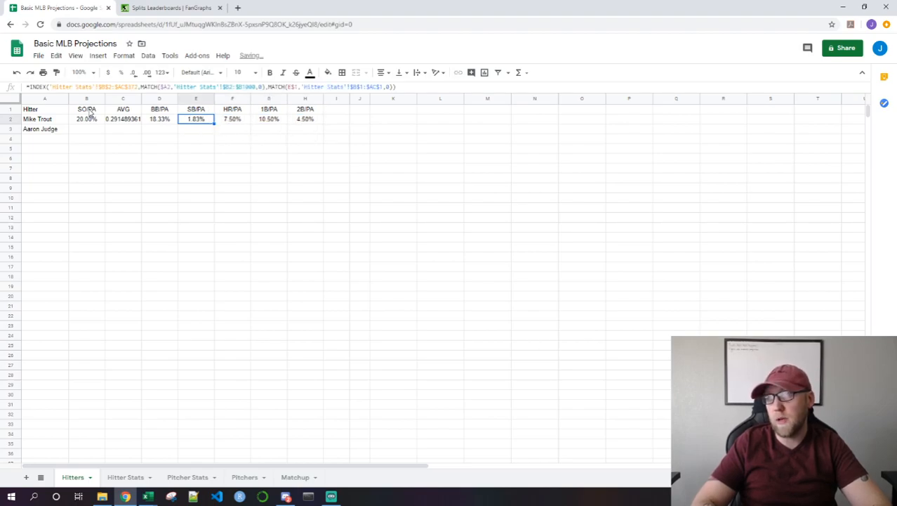
Examine the copied formulas and rate stats in row 2 against their headers and the Hitter Stats sheet
{"action": "key", "text": "Right"}
{"action": "key", "text": "Right"}
{"action": "key", "text": "Left"}
{"action": "key", "text": "Left"}
{"action": "key", "text": "Left"}
{"action": "key", "text": "Right"}
{"action": "key", "text": "Up"}
{"action": "key", "text": "Right"}
{"action": "key", "text": "Right"}
{"action": "key", "text": "Right"}
{"action": "key", "text": "Right"}
{"action": "key", "text": "Right"}
{"action": "key", "text": "Down"}
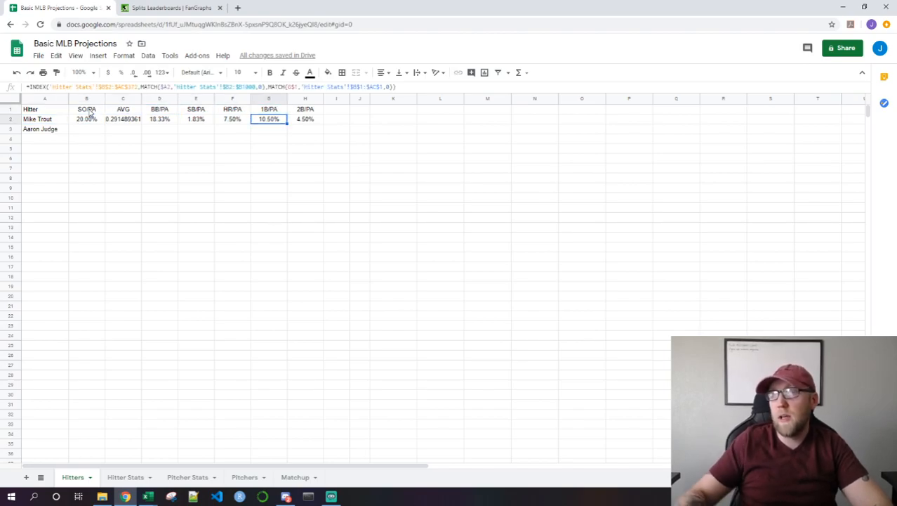
{"action": "left_click", "coordinate": [125, 477]}
{"action": "left_click", "coordinate": [74, 477]}
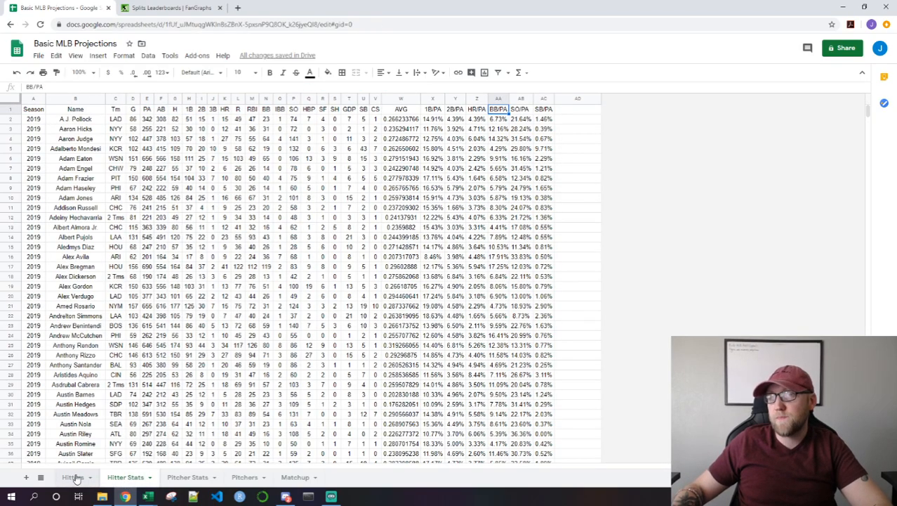
Clear the hitter in A3 and enter Aaron Judge in A2 to test the lookups
{"action": "left_click", "coordinate": [46, 131]}
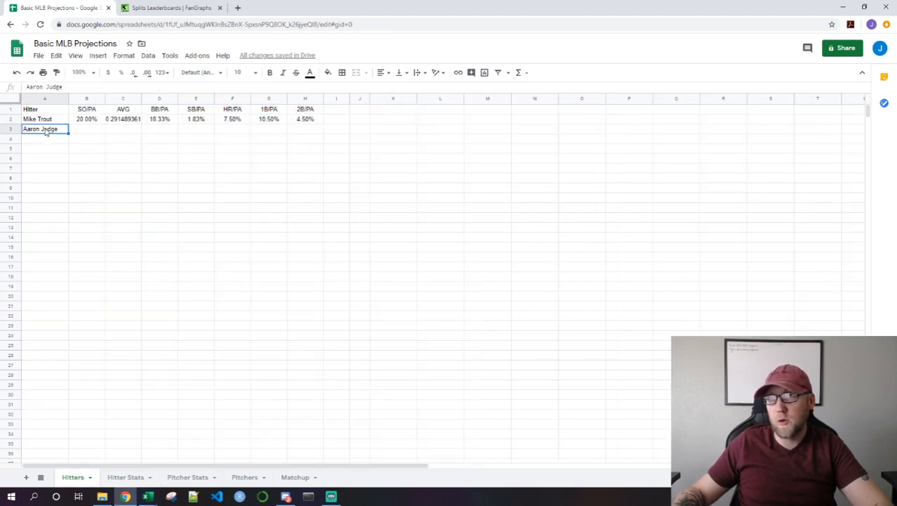
{"action": "key", "text": "Delete"}
{"action": "key", "text": "Up"}
{"action": "type", "text": "Aaro"}
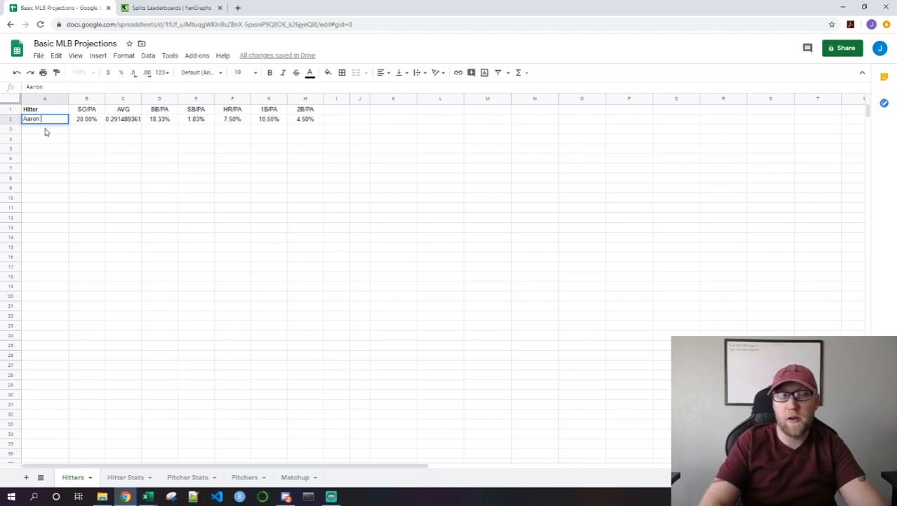
{"action": "key", "text": "Return"}
{"action": "key", "text": "Up"}
{"action": "key", "text": "Right"}
{"action": "key", "text": "Left"}
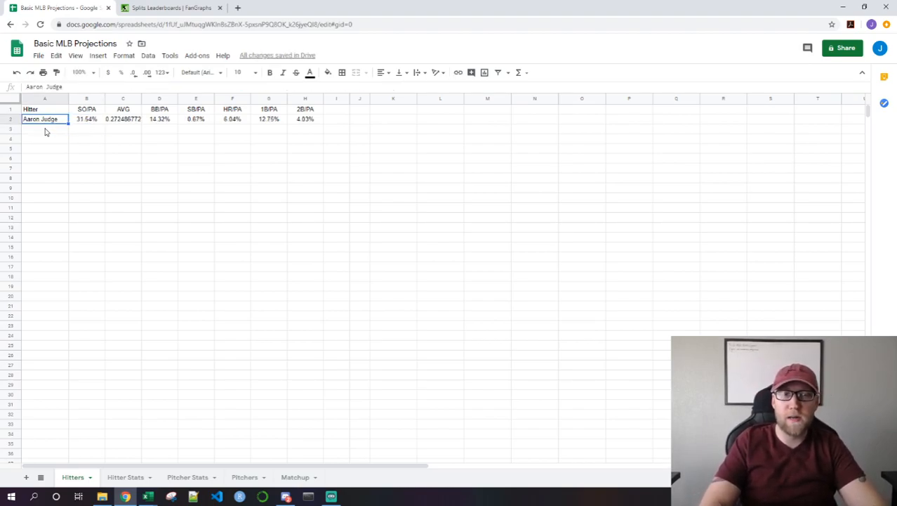
Replace the hitter in A2 with Jose Altuve to test the lookups
{"action": "type", "text": "Jose Altuv"}
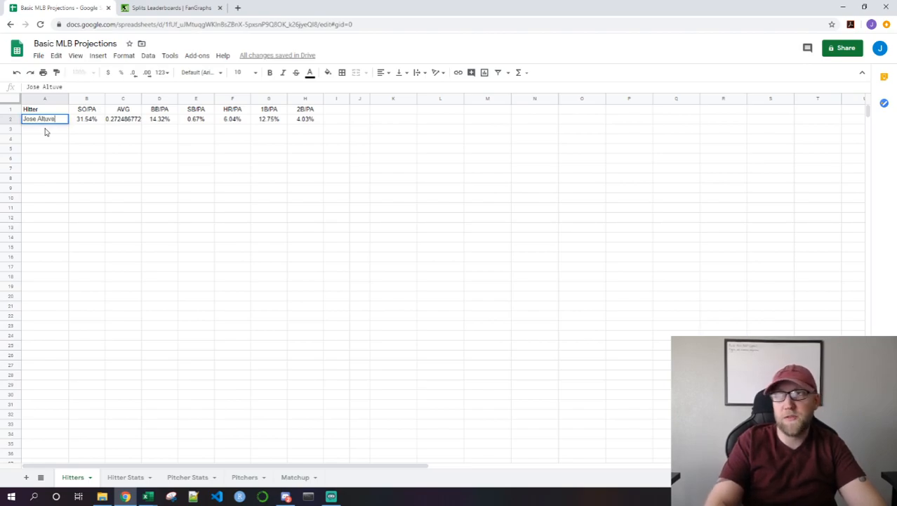
{"action": "type", "text": "e"}
{"action": "key", "text": "Return"}
{"action": "key", "text": "Up"}
{"action": "key", "text": "Right"}
{"action": "key", "text": "Left"}
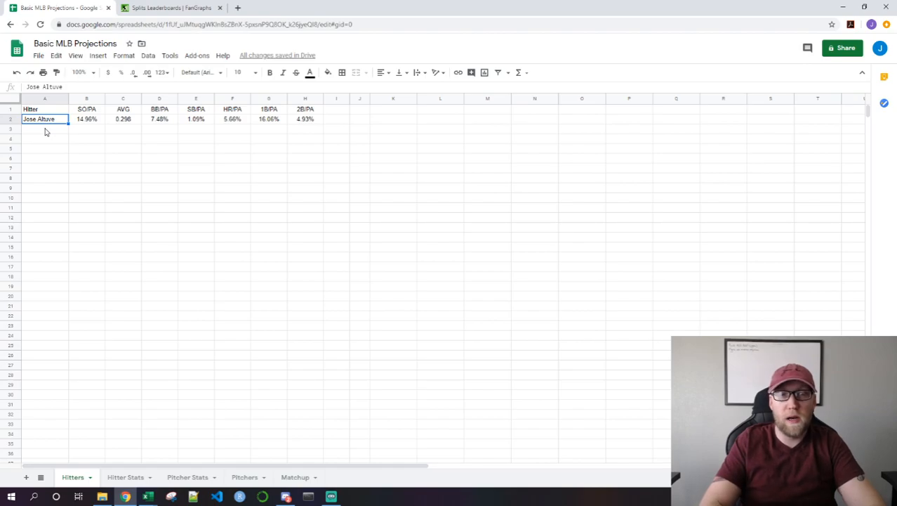
Replace the hitter in A2 with Mookie Betts to test the lookups
{"action": "type", "text": "Mooki"}
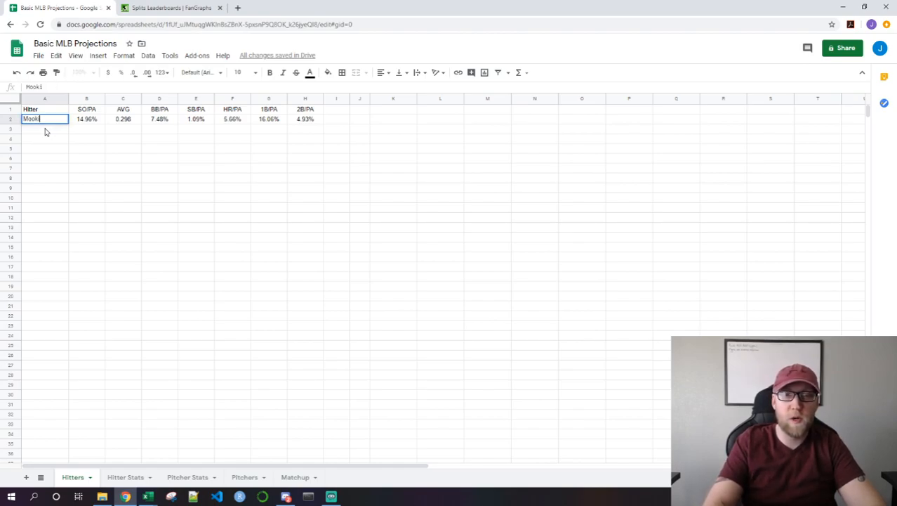
{"action": "type", "text": "e Betts"}
{"action": "key", "text": "Return"}
{"action": "key", "text": "Up"}
{"action": "key", "text": "Right"}
{"action": "key", "text": "Left"}
Enter Mike Trout as the hitter in A2 again
{"action": "type", "text": "Mike"}
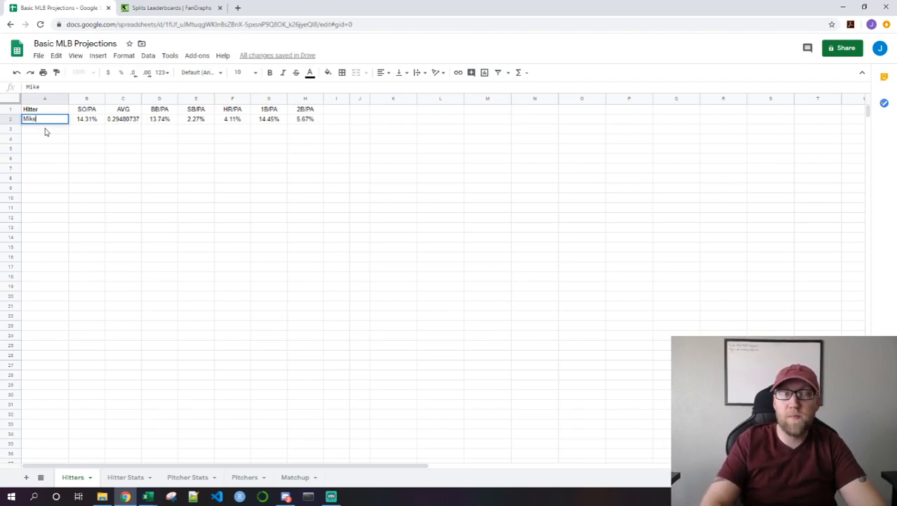
{"action": "type", "text": " Trout"}
{"action": "key", "text": "Return"}
{"action": "key", "text": "Up"}
{"action": "key", "text": "Right"}
{"action": "key", "text": "Left"}
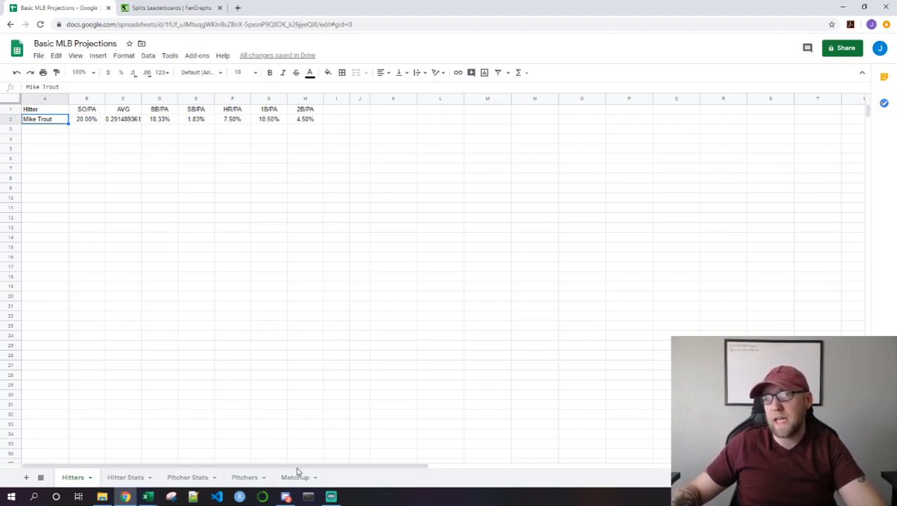
{"action": "left_click", "coordinate": [244, 478]}
{"action": "left_click", "coordinate": [78, 482]}
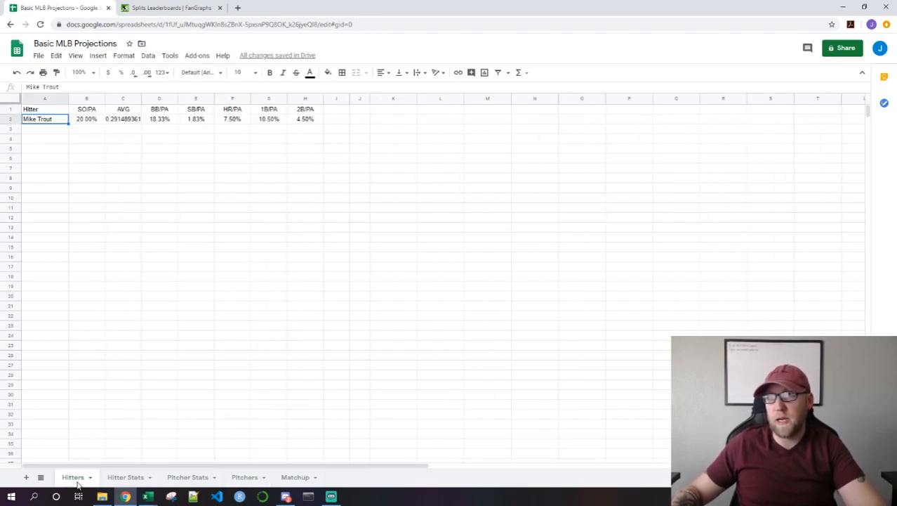
{"action": "left_click", "coordinate": [294, 478]}
{"action": "left_click", "coordinate": [92, 480]}
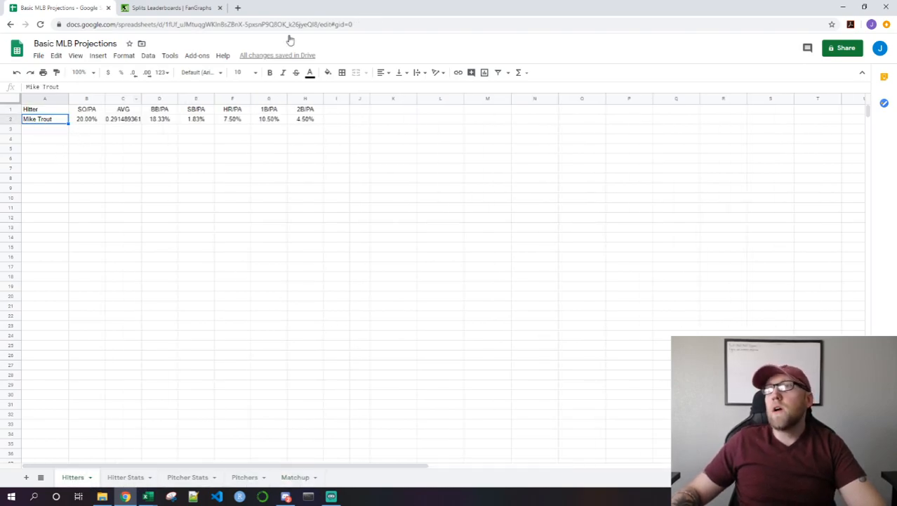
Switch to FanGraphs, open the Los Angeles Angels team page and expand the full Batting Stats Leaders table
{"action": "left_click", "coordinate": [156, 12]}
{"action": "scroll", "coordinate": [506, 238], "scroll_direction": "up", "scroll_amount": 3}
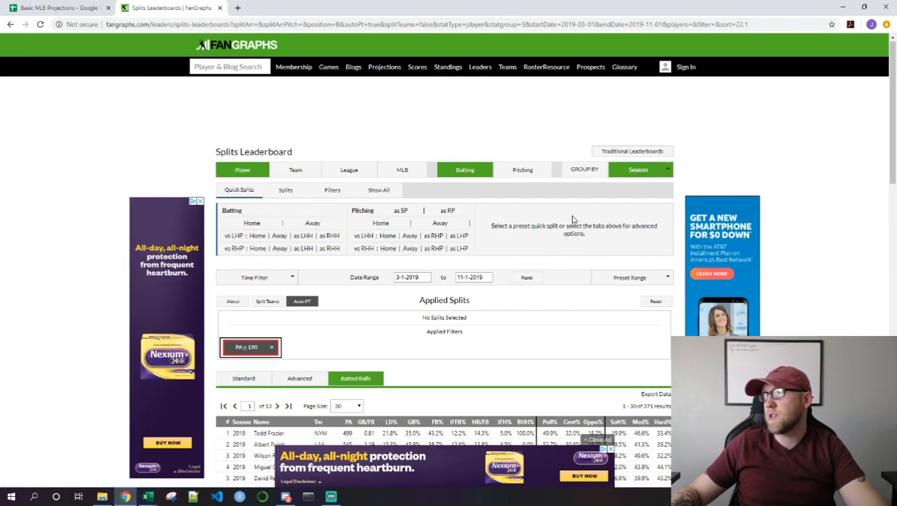
{"action": "mouse_move", "coordinate": [508, 68]}
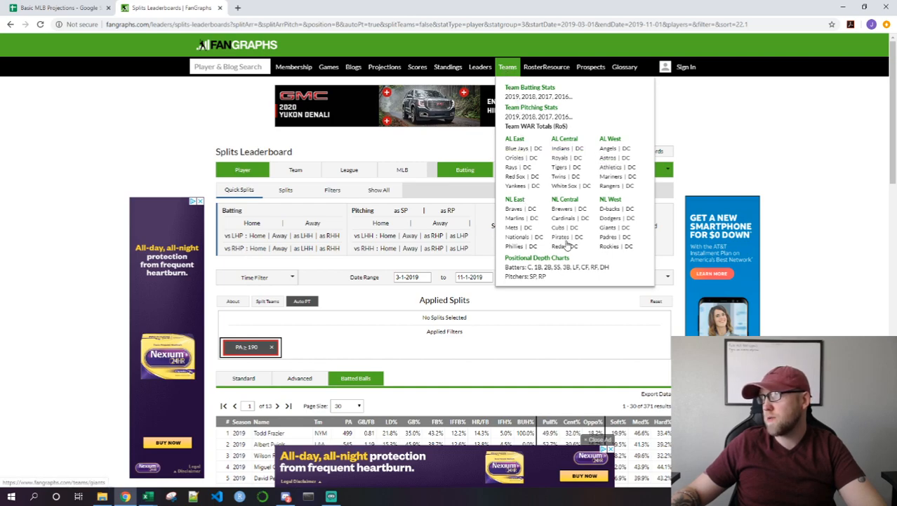
{"action": "left_click", "coordinate": [611, 150]}
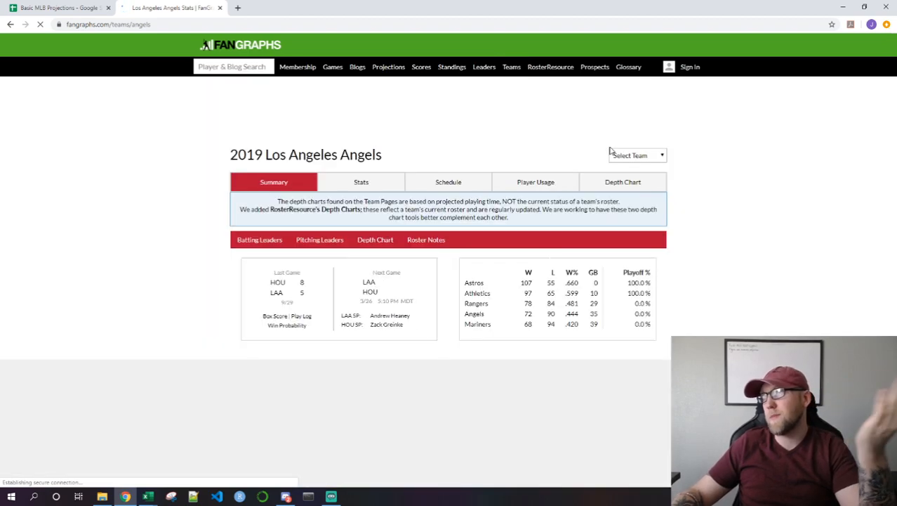
{"action": "scroll", "coordinate": [690, 237], "scroll_direction": "down", "scroll_amount": 3}
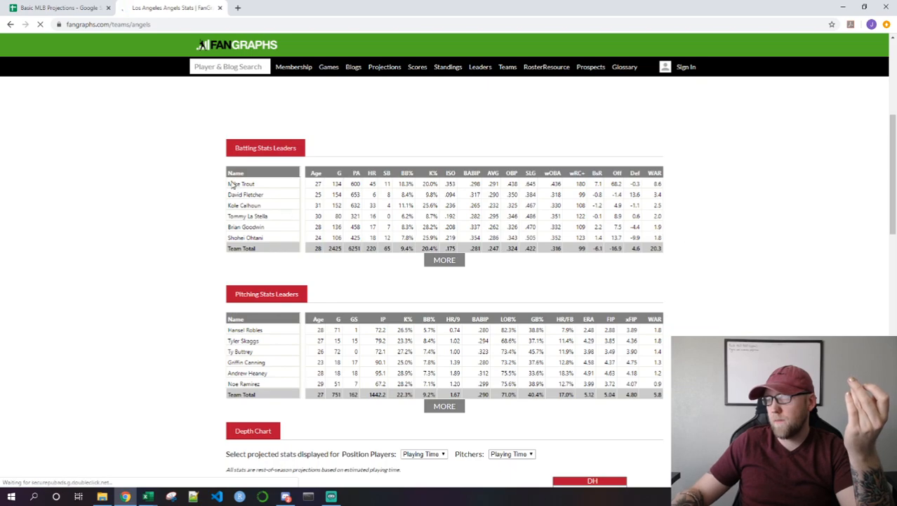
{"action": "left_click", "coordinate": [444, 260]}
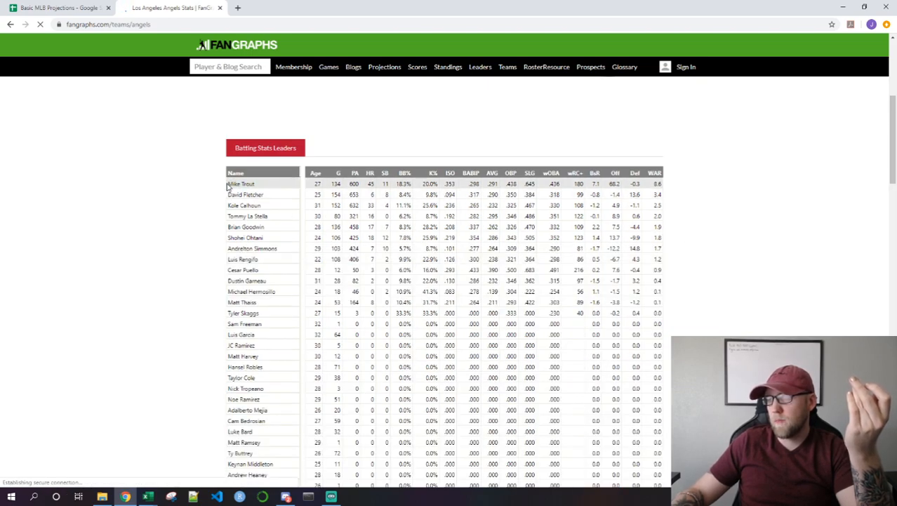
Copy the Angels batting rows from Mike Trout through Michael Hermosillo and paste them at K2 of the Hitters sheet
{"action": "left_click_drag", "start_coordinate": [246, 202], "coordinate": [277, 295]}
{"action": "key", "text": "ctrl+Tab"}
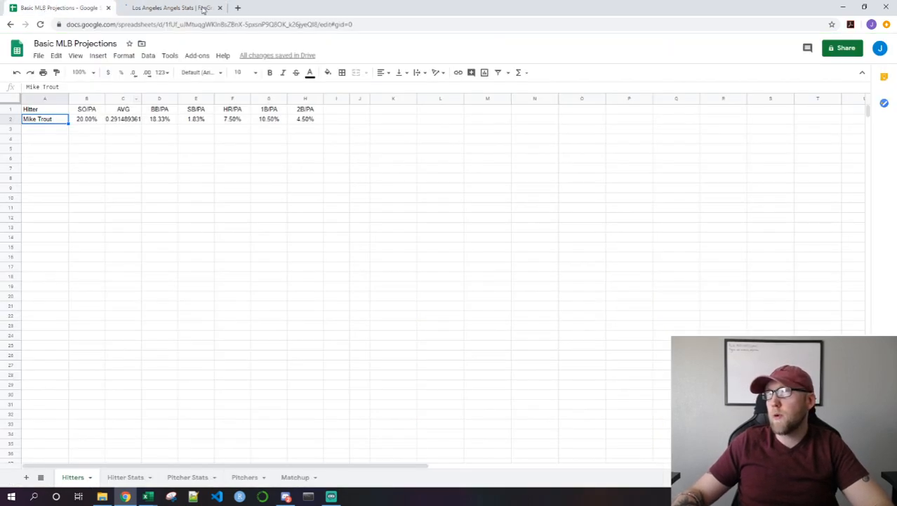
{"action": "right_click", "coordinate": [384, 123]}
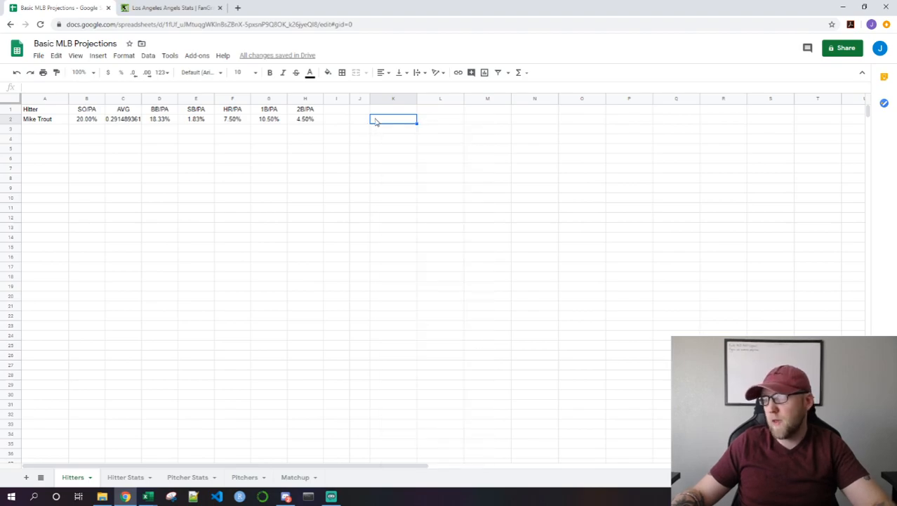
{"action": "key", "text": "ctrl+v"}
Clear columns L to AC so that only the pasted player names are kept in column K
{"action": "left_click_drag", "start_coordinate": [441, 98], "coordinate": [676, 131]}
{"action": "right_click", "coordinate": [676, 131]}
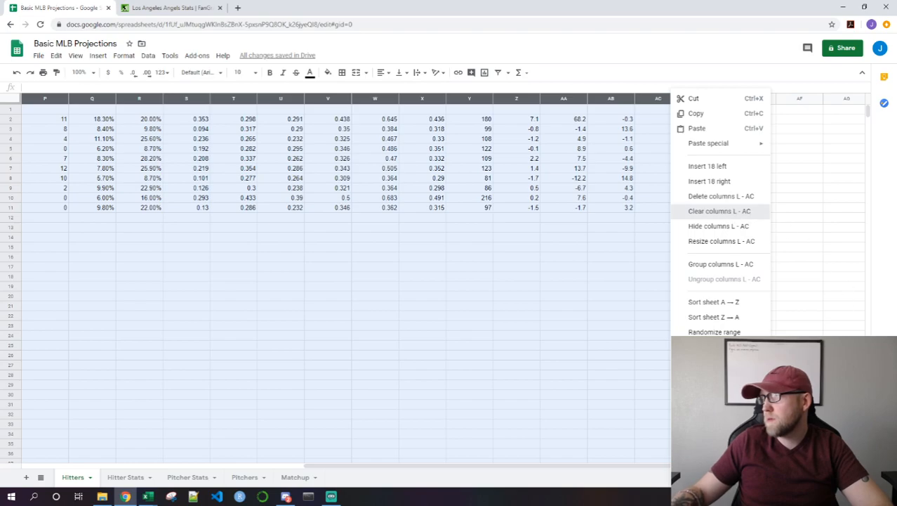
{"action": "left_click_drag", "start_coordinate": [662, 466], "coordinate": [355, 470]}
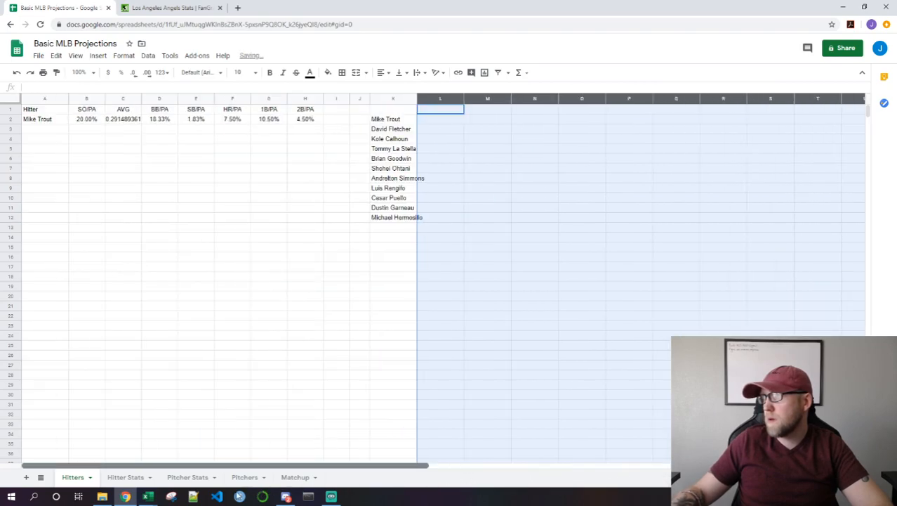
{"action": "left_click", "coordinate": [420, 168]}
Copy the player names from K2:K12 into the Hitter column starting at A2
{"action": "left_click_drag", "start_coordinate": [386, 118], "coordinate": [393, 222]}
{"action": "key", "text": "ctrl+c"}
{"action": "left_click", "coordinate": [40, 119]}
{"action": "key", "text": "ctrl+v"}
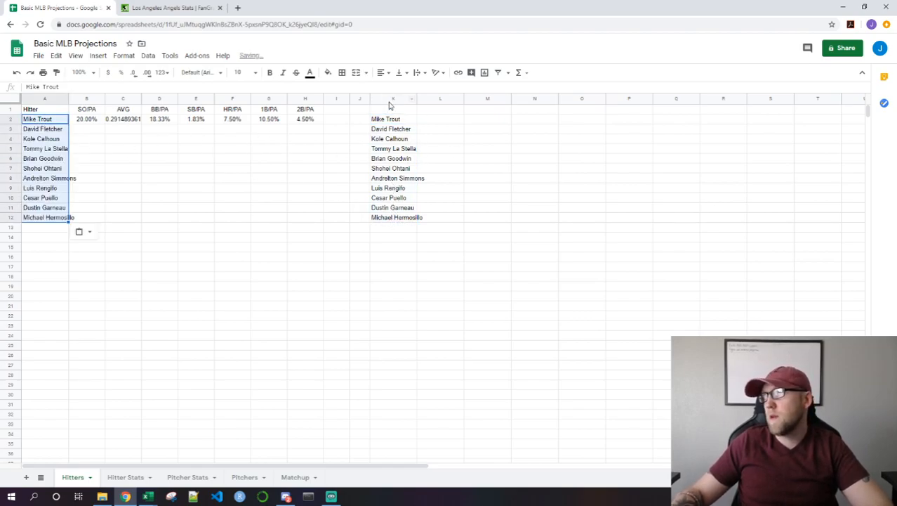
Clear the duplicate player names from column K
{"action": "right_click", "coordinate": [389, 100]}
{"action": "left_click", "coordinate": [445, 226]}
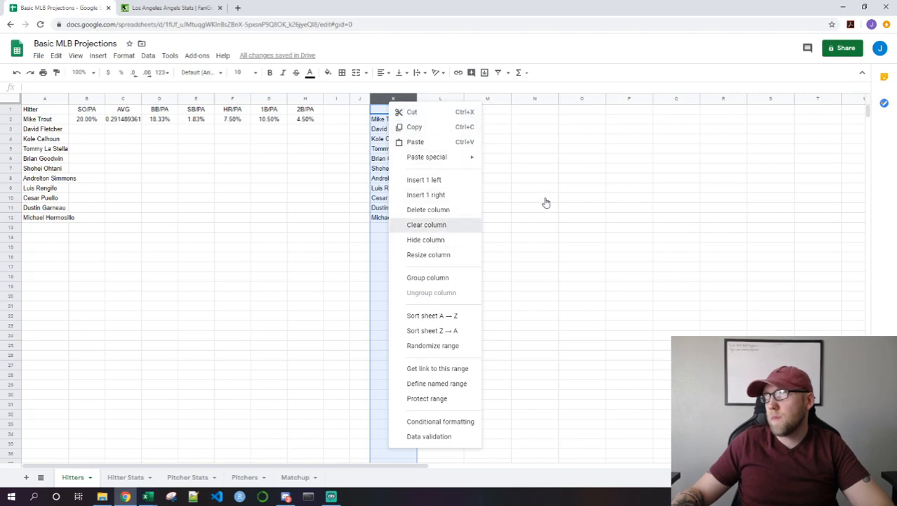
{"action": "left_click", "coordinate": [534, 189]}
Delete the last two hitters, Dustin Garneau and Michael Hermosillo, from A11 and A12
{"action": "key", "text": "ctrl+Home"}
{"action": "key", "text": "Down"}
{"action": "key", "text": "Down"}
{"action": "key", "text": "Down"}
{"action": "key", "text": "Down"}
{"action": "key", "text": "Down"}
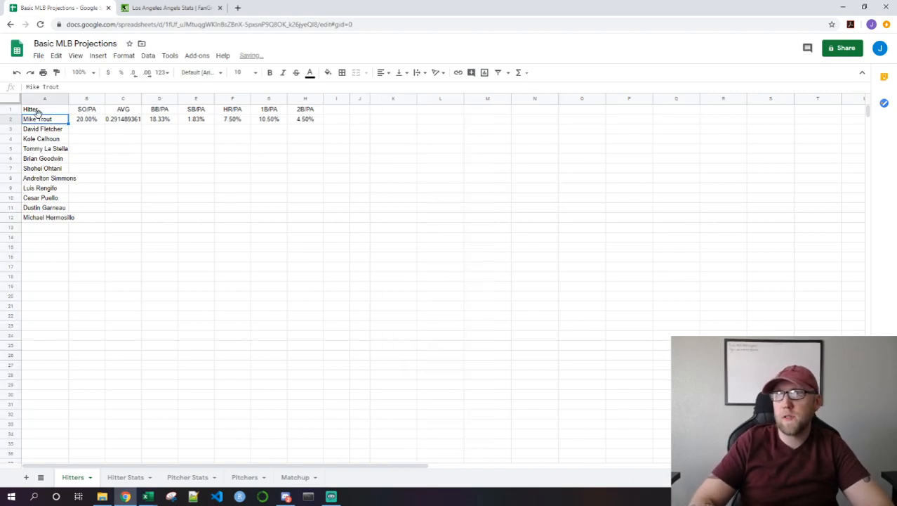
{"action": "key", "text": "Down"}
{"action": "key", "text": "Down"}
{"action": "key", "text": "Down"}
{"action": "key", "text": "Down"}
{"action": "key", "text": "Down"}
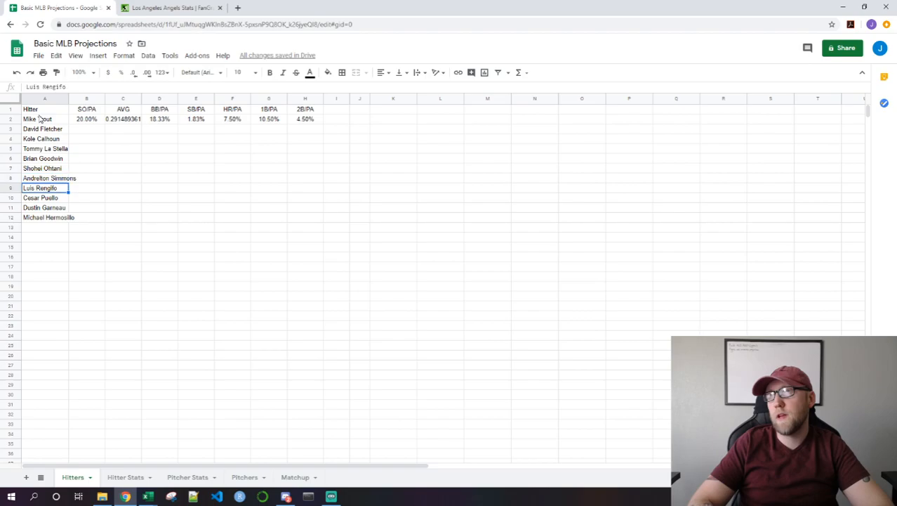
{"action": "key", "text": "Delete"}
{"action": "key", "text": "Down"}
{"action": "key", "text": "Delete"}
{"action": "key", "text": "Down"}
Copy Mike Trout's rate-stat formulas from B2:H2 into rows 3 to 10 for the remaining hitters
{"action": "key", "text": "Up"}
{"action": "key", "text": "Up"}
{"action": "key", "text": "Up"}
{"action": "key", "text": "Up"}
{"action": "key", "text": "Up"}
{"action": "key", "text": "Up"}
{"action": "key", "text": "Up"}
{"action": "key", "text": "Up"}
{"action": "key", "text": "Up"}
{"action": "key", "text": "Up"}
{"action": "key", "text": "Up"}
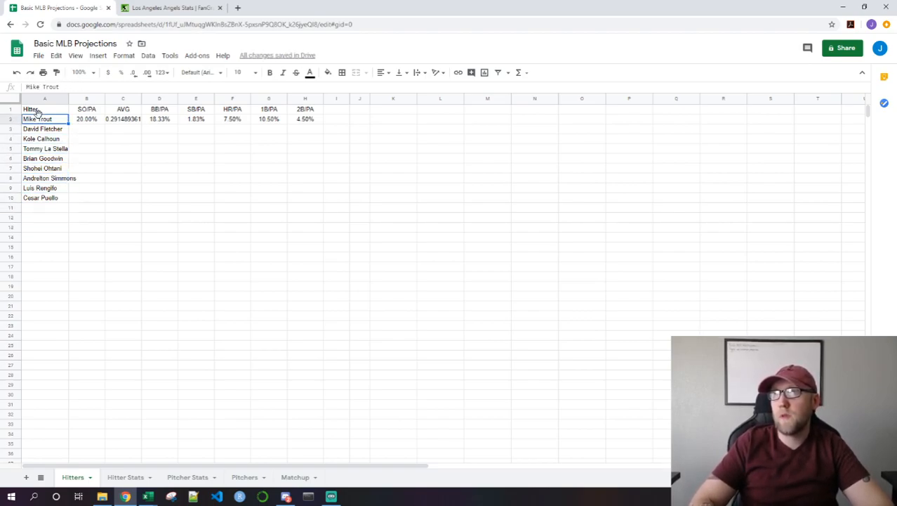
{"action": "key", "text": "Right"}
{"action": "key", "text": "shift+Right"}
{"action": "key", "text": "shift+Right"}
{"action": "key", "text": "shift+Right"}
{"action": "key", "text": "shift+Right"}
{"action": "key", "text": "shift+Right"}
{"action": "key", "text": "shift+Right"}
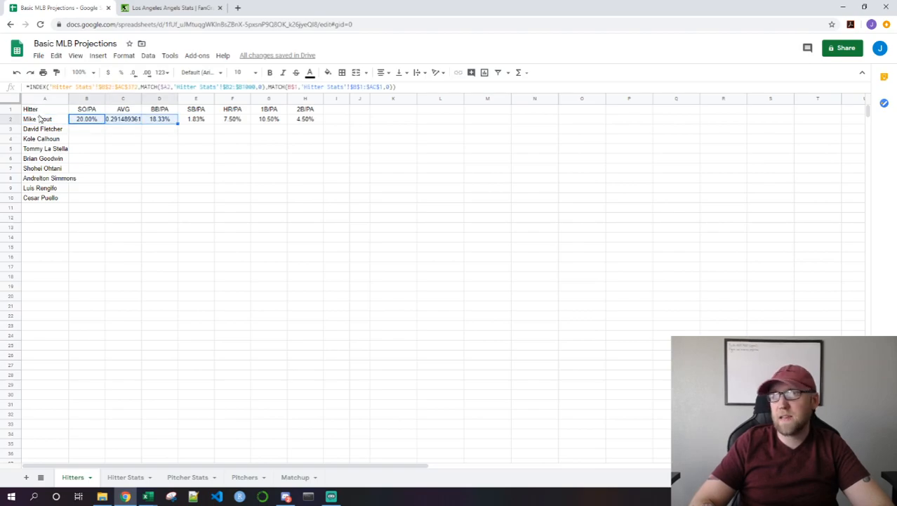
{"action": "key", "text": "ctrl+c"}
{"action": "key", "text": "Down"}
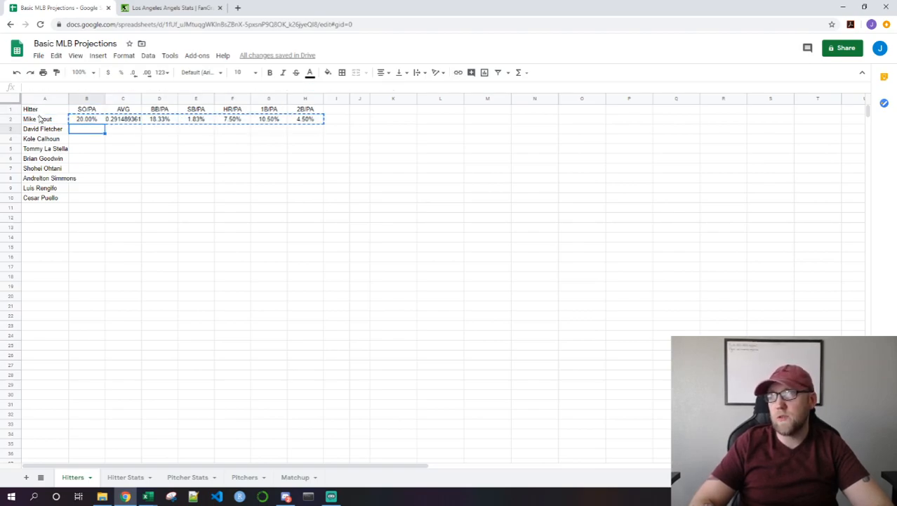
{"action": "key", "text": "shift+Down"}
{"action": "key", "text": "shift+Down"}
{"action": "key", "text": "shift+Down"}
{"action": "key", "text": "shift+Down"}
{"action": "key", "text": "shift+Down"}
{"action": "key", "text": "shift+Down"}
{"action": "key", "text": "shift+Down"}
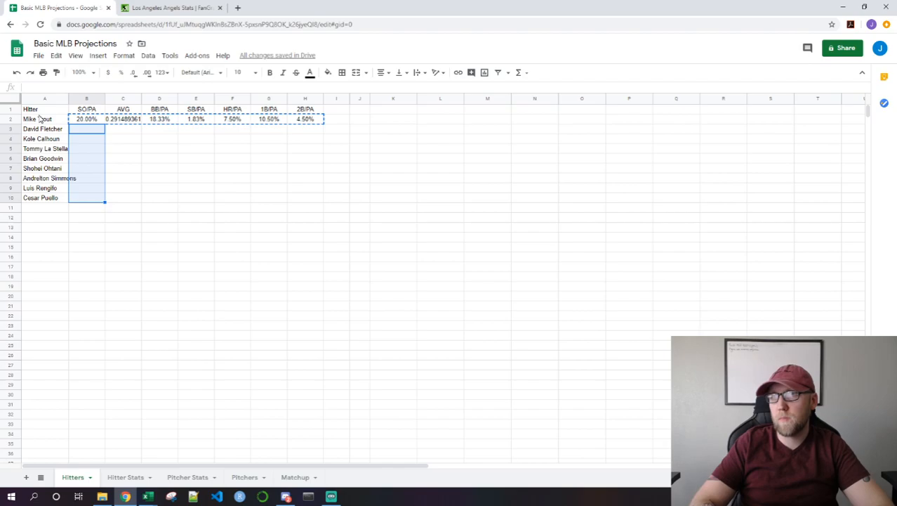
{"action": "key", "text": "ctrl+v"}
Try Shohei Ohtani in place of Cesar Puello as the hitter in A10
{"action": "key", "text": "Down"}
{"action": "key", "text": "Down"}
{"action": "key", "text": "Down"}
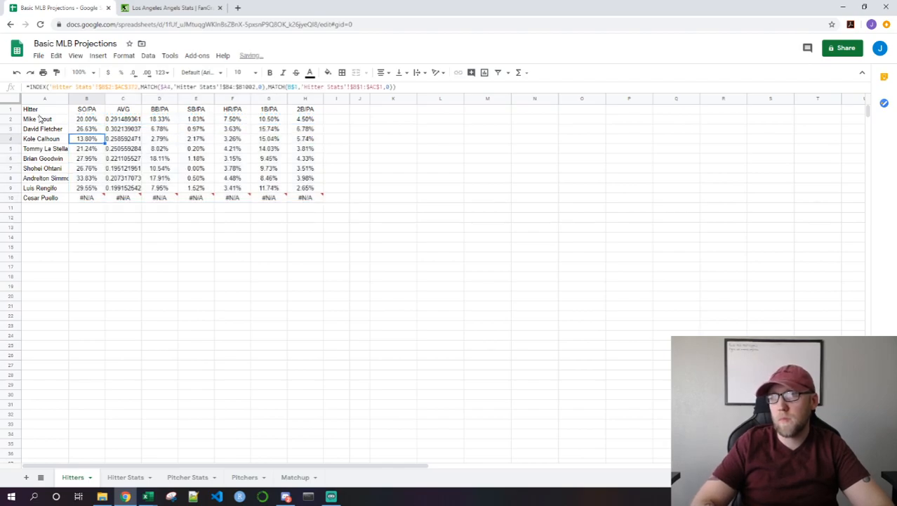
{"action": "key", "text": "Down"}
{"action": "key", "text": "Down"}
{"action": "key", "text": "Down"}
{"action": "key", "text": "Down"}
{"action": "key", "text": "Left"}
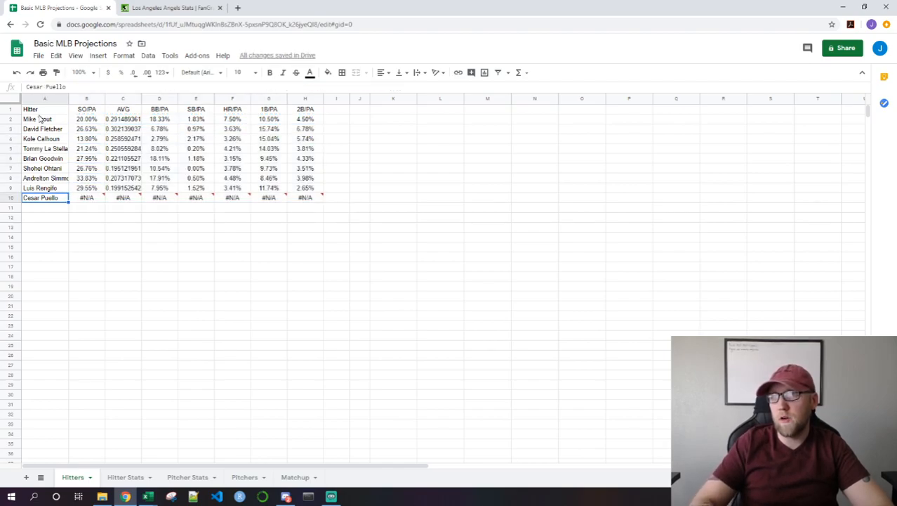
{"action": "right_click", "coordinate": [10, 198]}
{"action": "left_click", "coordinate": [61, 160]}
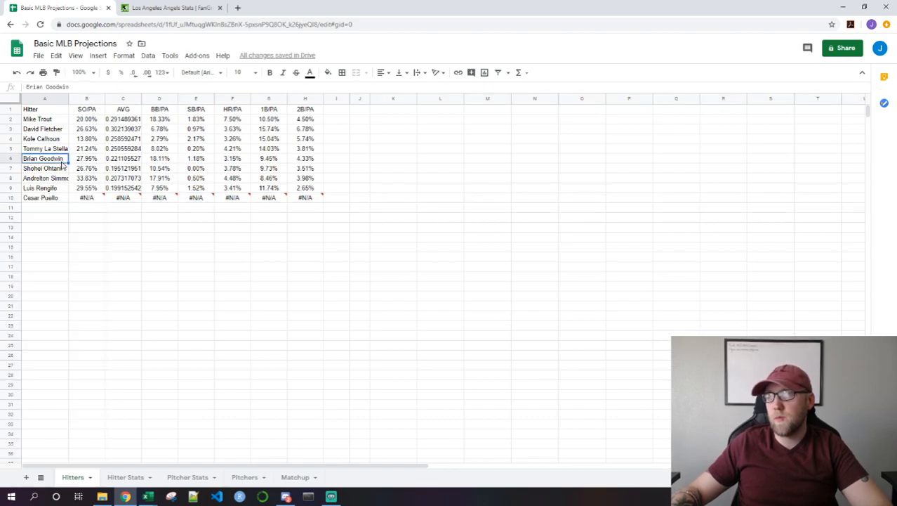
{"action": "left_click", "coordinate": [47, 201]}
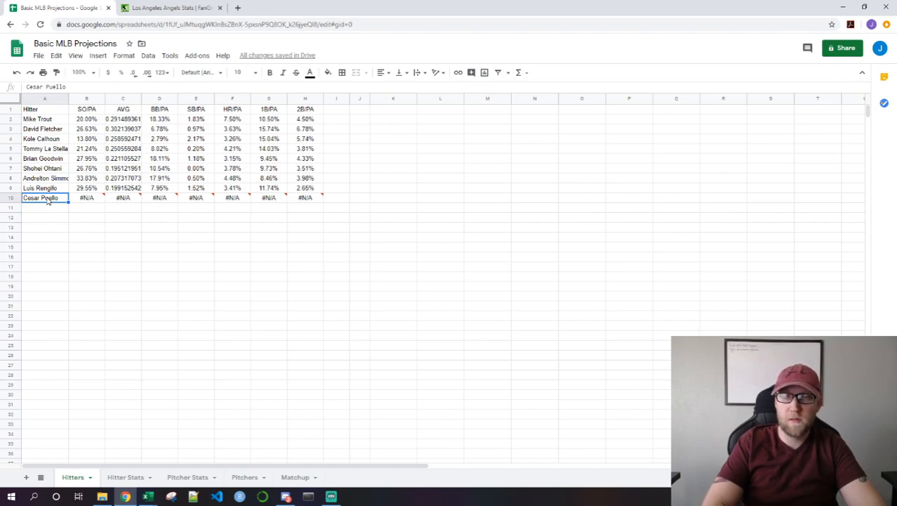
{"action": "type", "text": "Shohei Ohtani"}
{"action": "key", "text": "Return"}
Try Garrett Richards as the hitter in A10
{"action": "key", "text": "Up"}
{"action": "key", "text": "Up"}
{"action": "key", "text": "Up"}
{"action": "key", "text": "Up"}
{"action": "key", "text": "Up"}
{"action": "key", "text": "Up"}
{"action": "key", "text": "Up"}
{"action": "key", "text": "Up"}
{"action": "key", "text": "Down"}
{"action": "key", "text": "Down"}
{"action": "key", "text": "Down"}
{"action": "key", "text": "Down"}
{"action": "key", "text": "Down"}
{"action": "key", "text": "Down"}
{"action": "key", "text": "Down"}
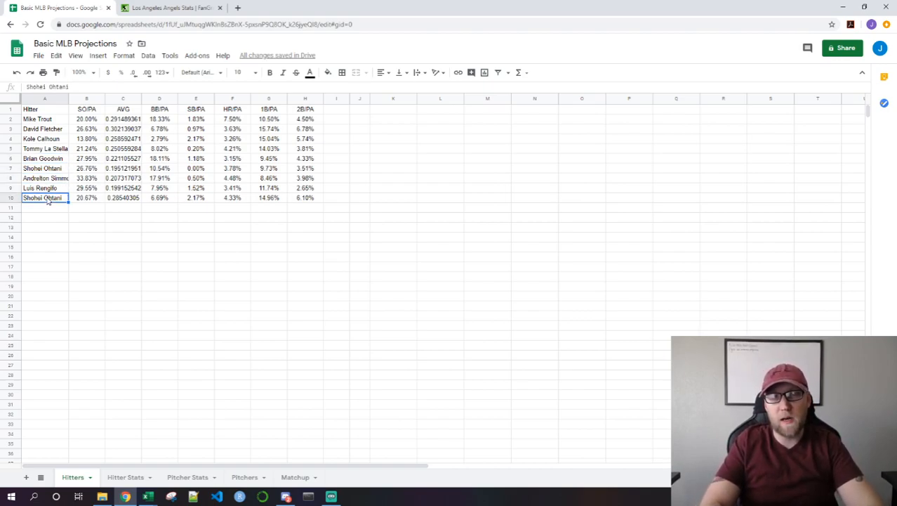
{"action": "type", "text": "Garrett"}
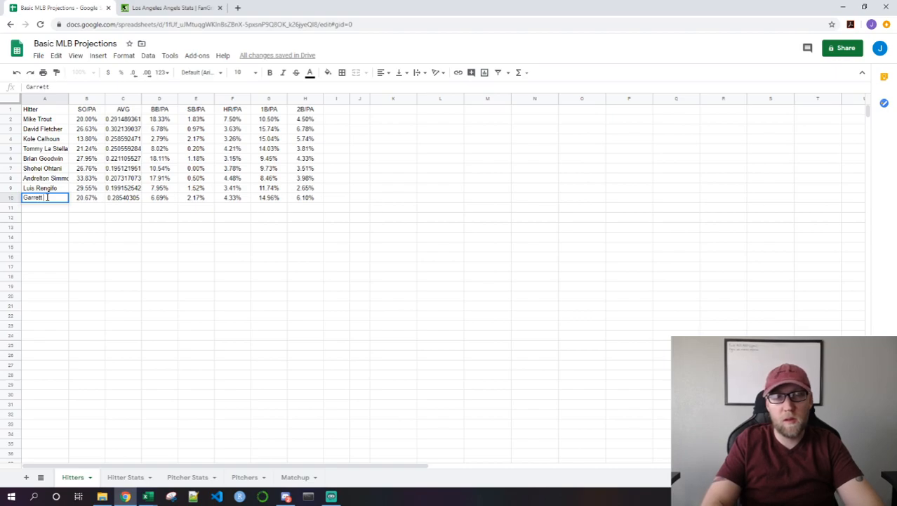
{"action": "type", "text": " Richards"}
{"action": "key", "text": "Return"}
{"action": "left_click", "coordinate": [48, 201]}
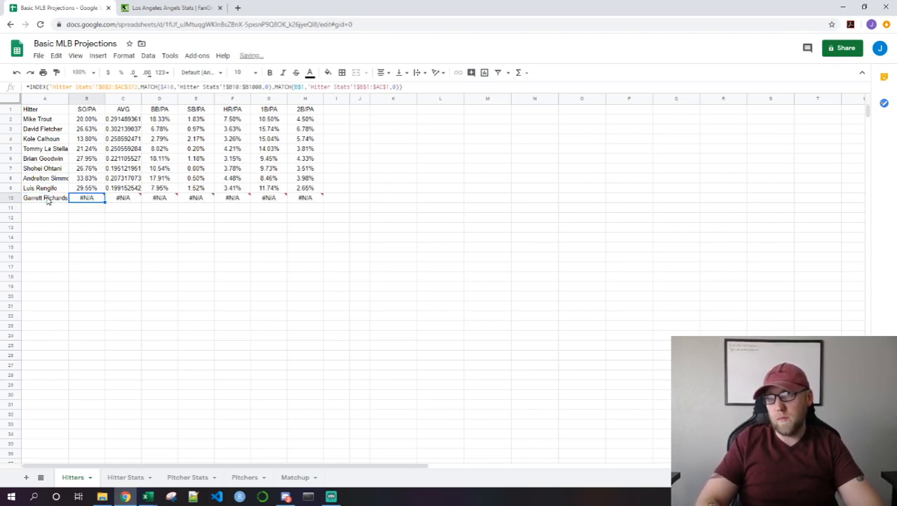
{"action": "left_click", "coordinate": [50, 86]}
{"action": "key", "text": "BackSpace"}
{"action": "key", "text": "Return"}
{"action": "key", "text": "Up"}
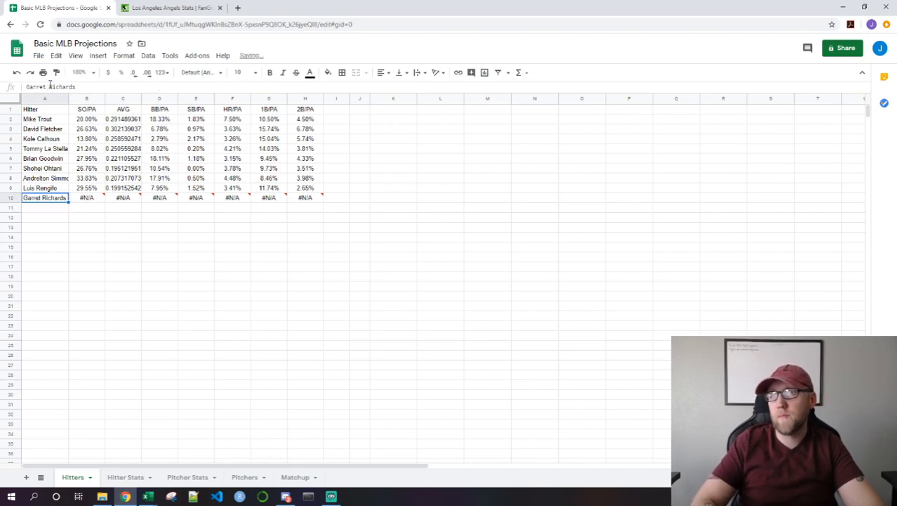
Consult the Angels batting list on FanGraphs and try Tyler Skaggs as the hitter in A10
{"action": "left_click", "coordinate": [166, 8]}
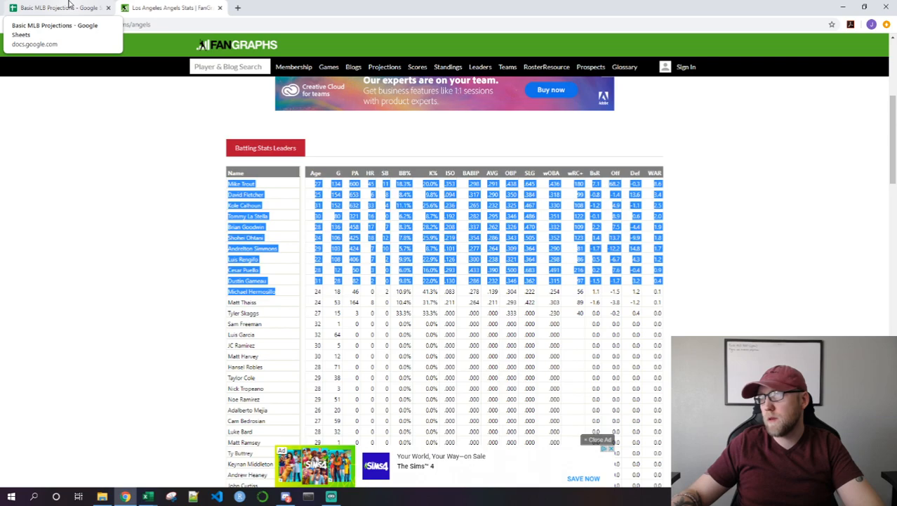
{"action": "left_click", "coordinate": [69, 6]}
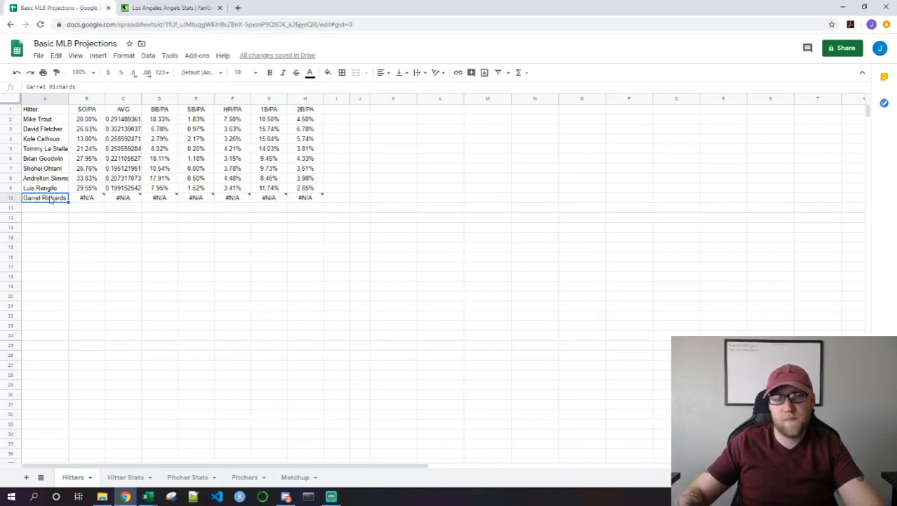
{"action": "type", "text": "Tyler Skaggs"}
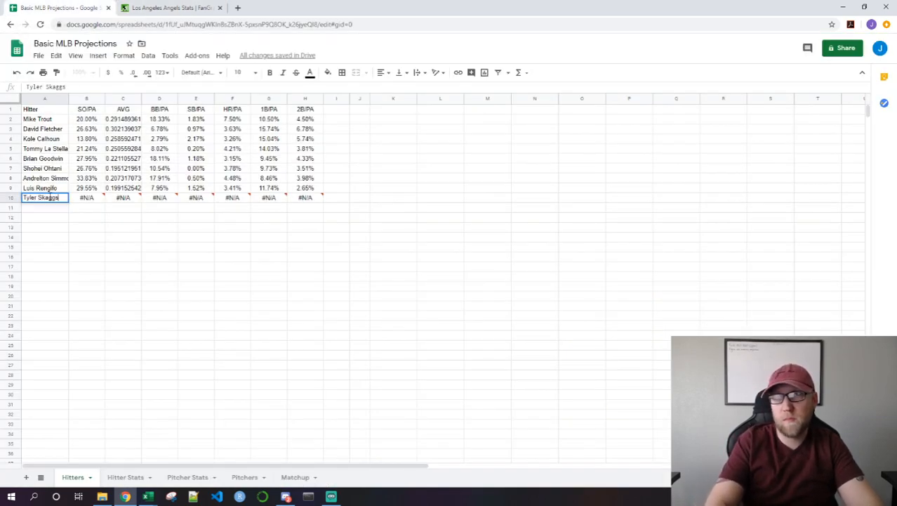
{"action": "key", "text": "Return"}
{"action": "left_click", "coordinate": [51, 200]}
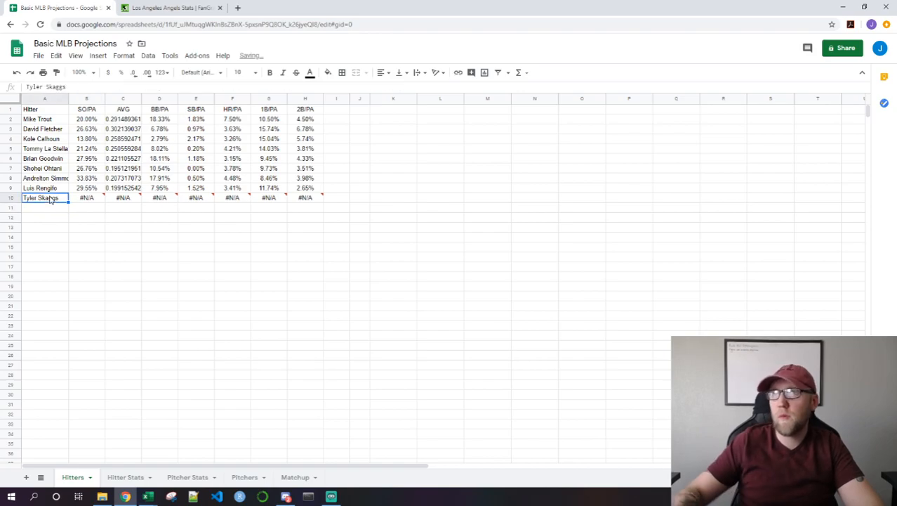
Consult the FanGraphs batting list again and try Dustin Garneu as the hitter in A10
{"action": "left_click", "coordinate": [172, 6]}
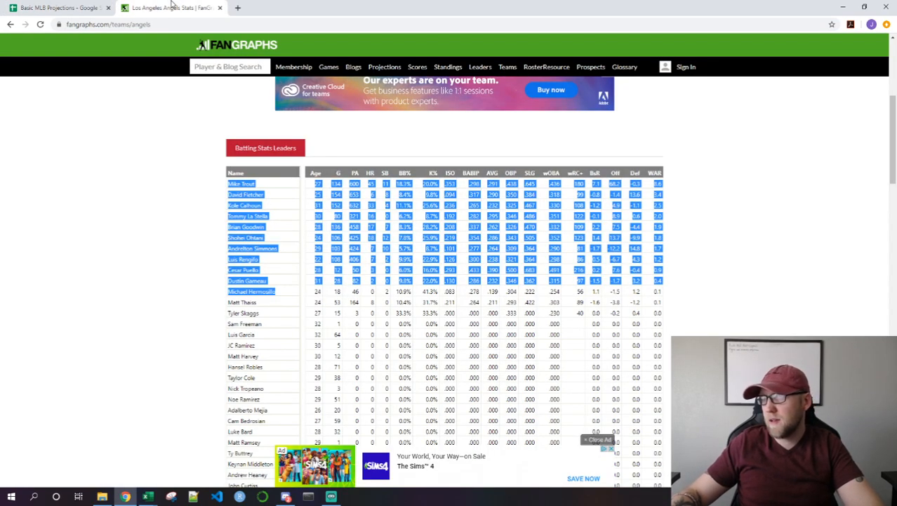
{"action": "left_click", "coordinate": [58, 9]}
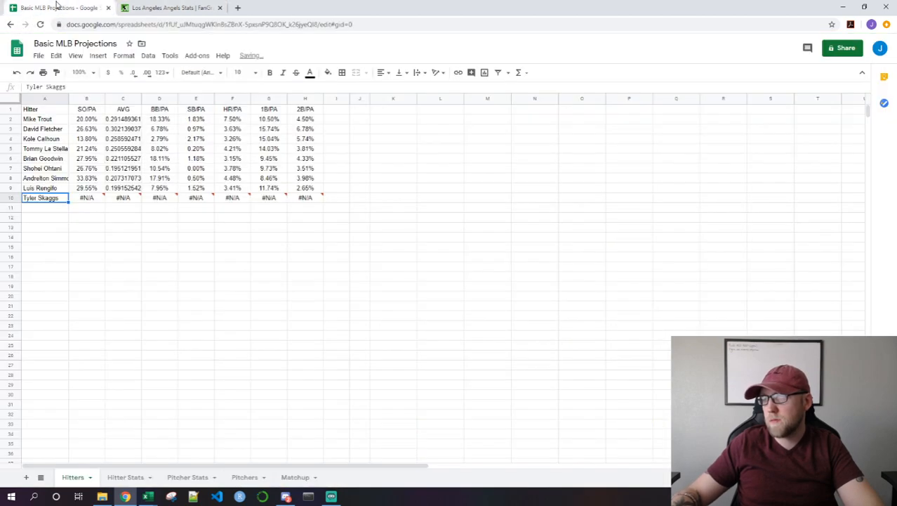
{"action": "type", "text": "Dustin"}
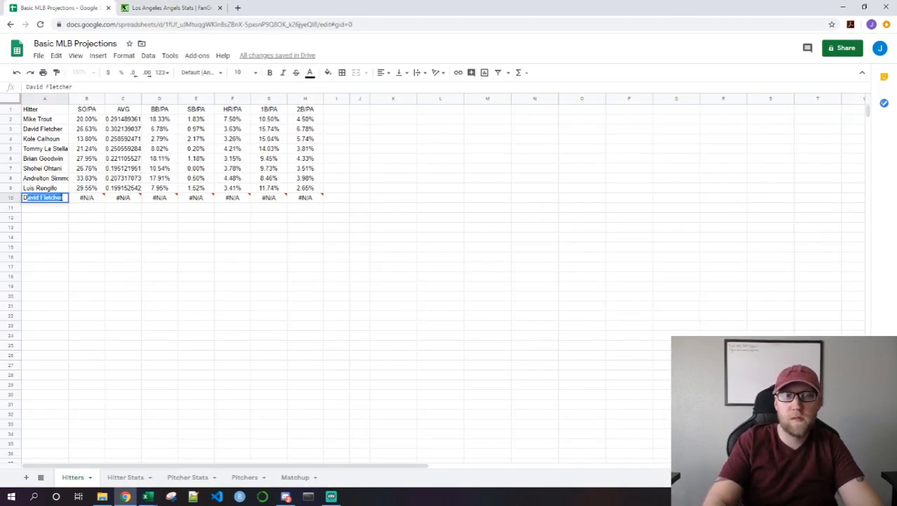
{"action": "type", "text": " Garneu"}
{"action": "key", "text": "Return"}
{"action": "left_click", "coordinate": [61, 199]}
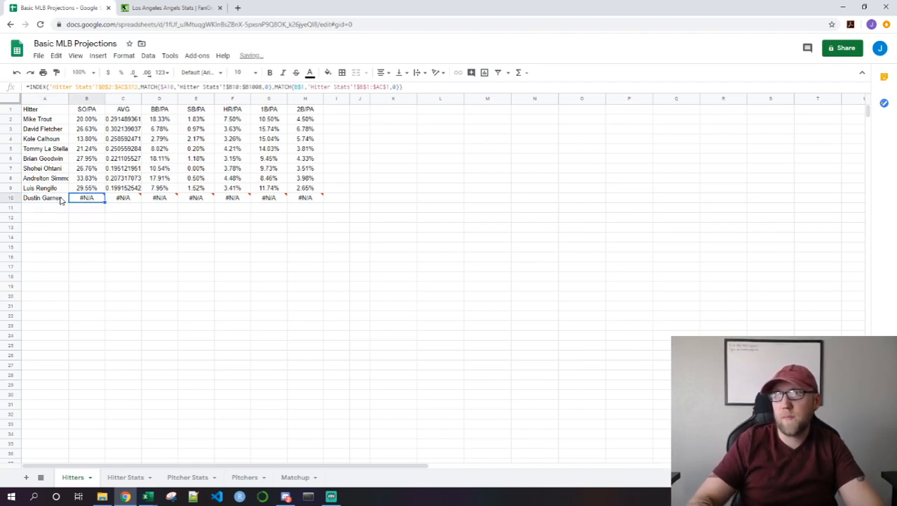
Delete row 10 with the last hitter from the Hitters sheet
{"action": "right_click", "coordinate": [10, 198]}
{"action": "left_click", "coordinate": [63, 316]}
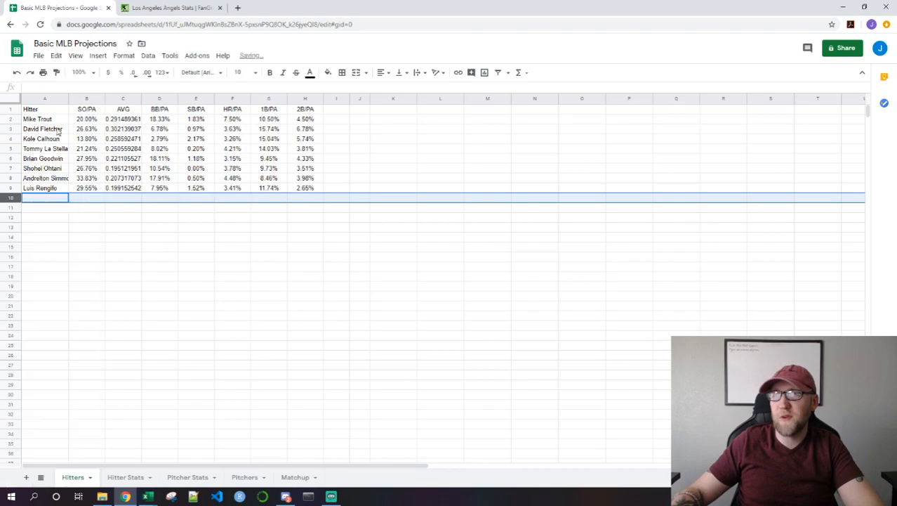
{"action": "left_click", "coordinate": [40, 111]}
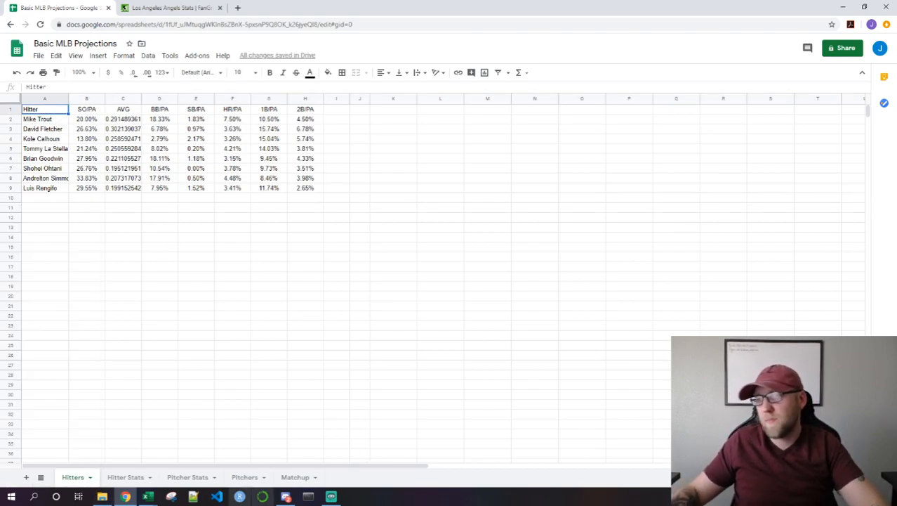
On the Pitchers sheet, rename the K% header to SO/PA and the BB% header to BB/PA
{"action": "left_click", "coordinate": [185, 477]}
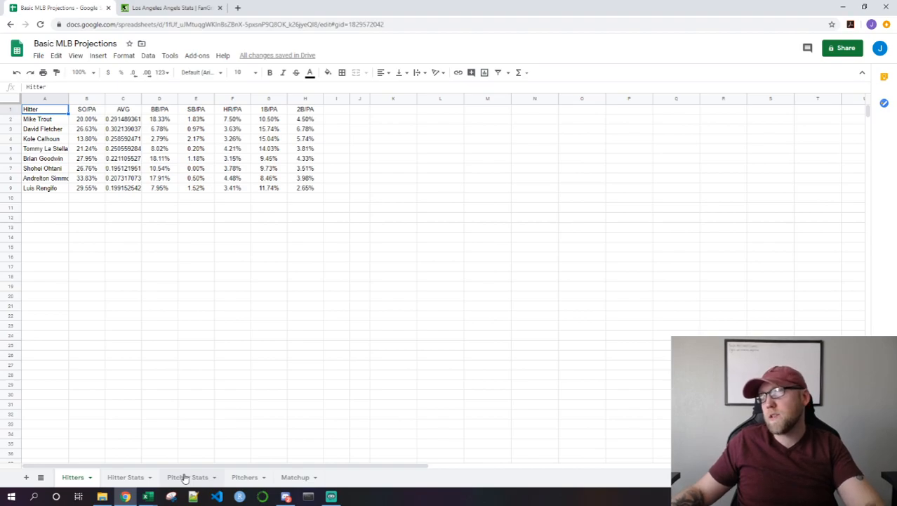
{"action": "left_click", "coordinate": [247, 477]}
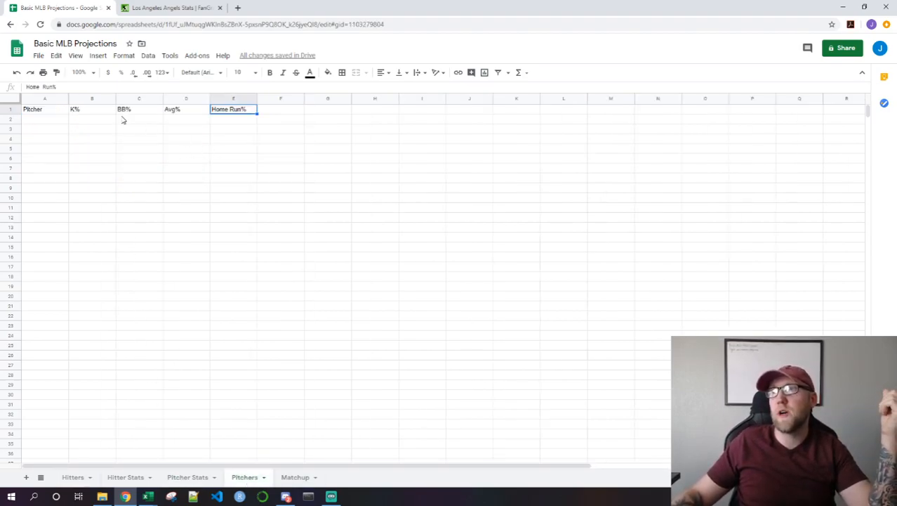
{"action": "left_click", "coordinate": [99, 111]}
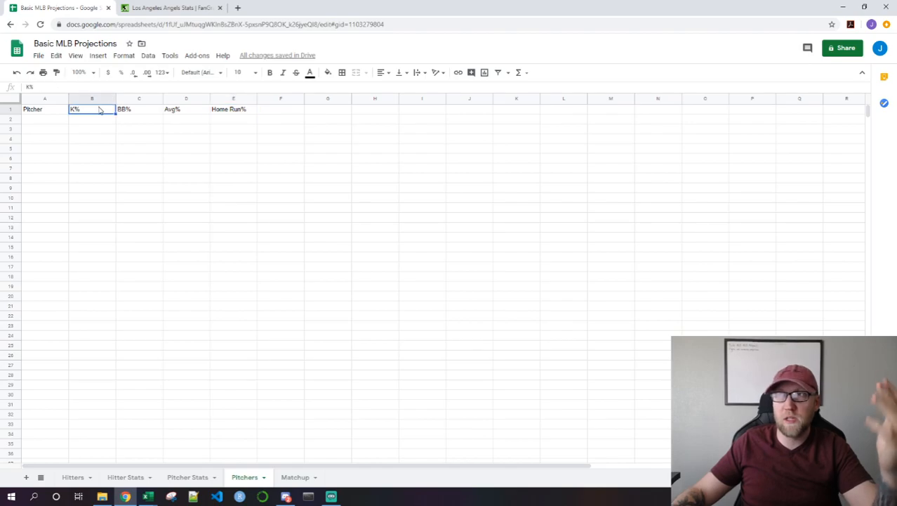
{"action": "type", "text": "SO/PA"}
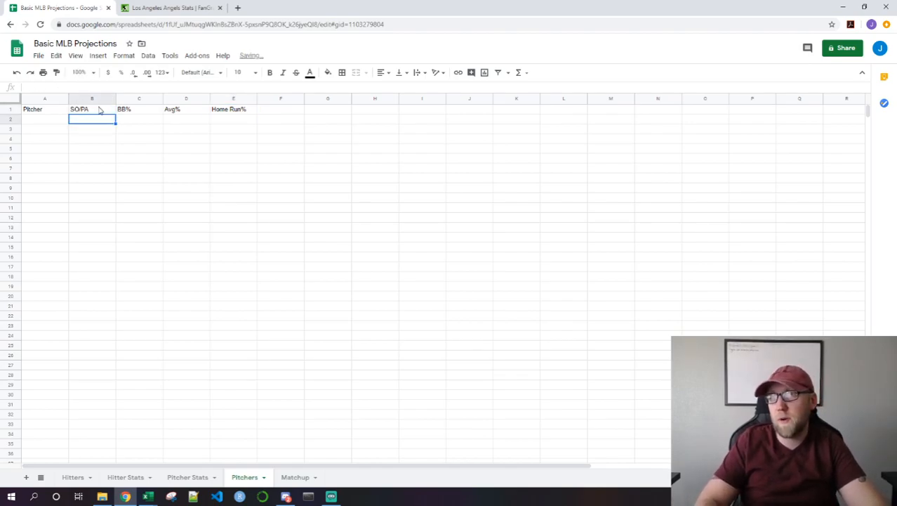
{"action": "key", "text": "Tab"}
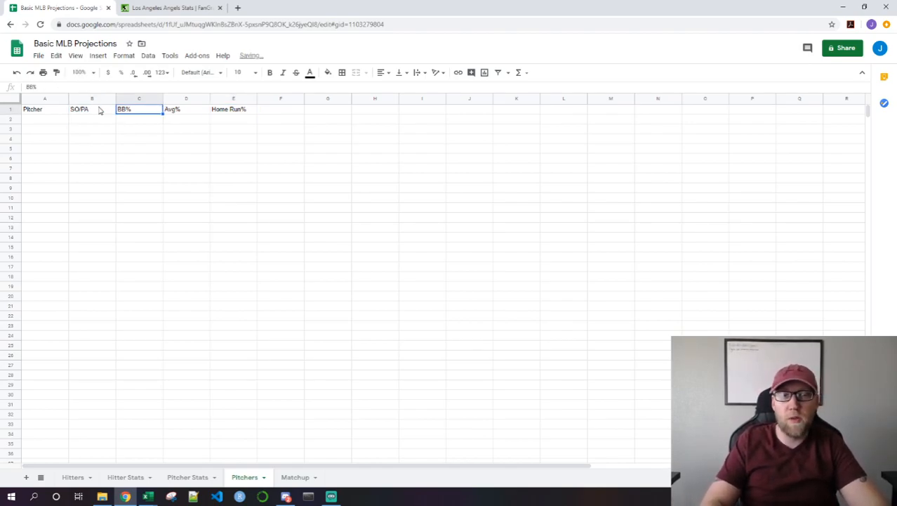
{"action": "type", "text": "BB/PA"}
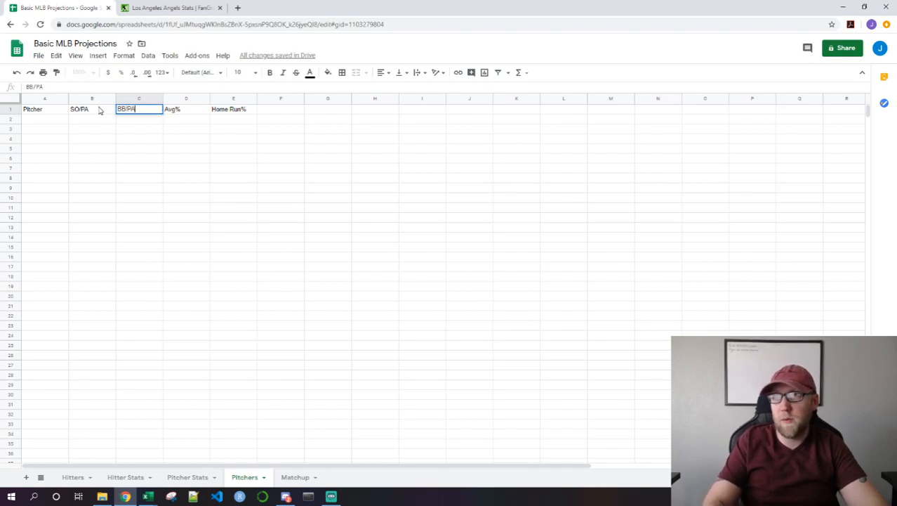
{"action": "key", "text": "Return"}
{"action": "key", "text": "Right"}
{"action": "key", "text": "Up"}
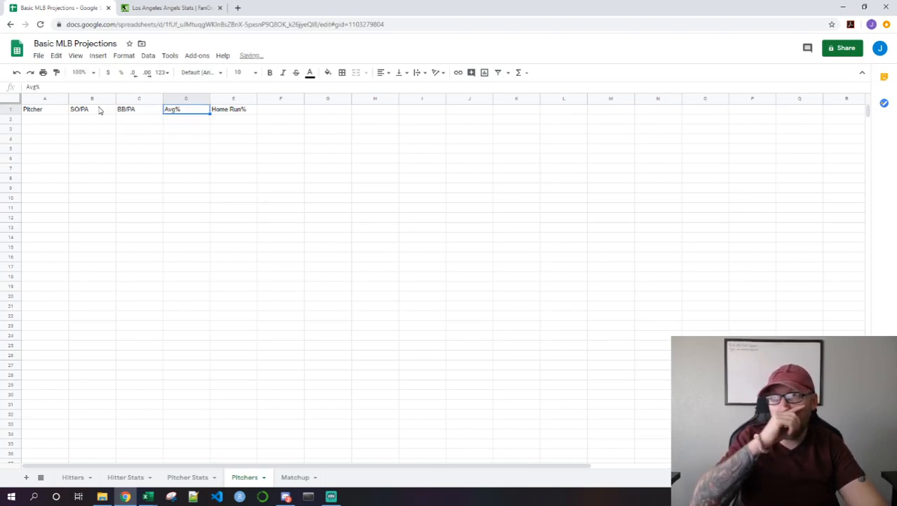
Rename the Avg% header in D1 to AVG and the Home Run% header in E1 to HR/PA
{"action": "type", "text": "AV"}
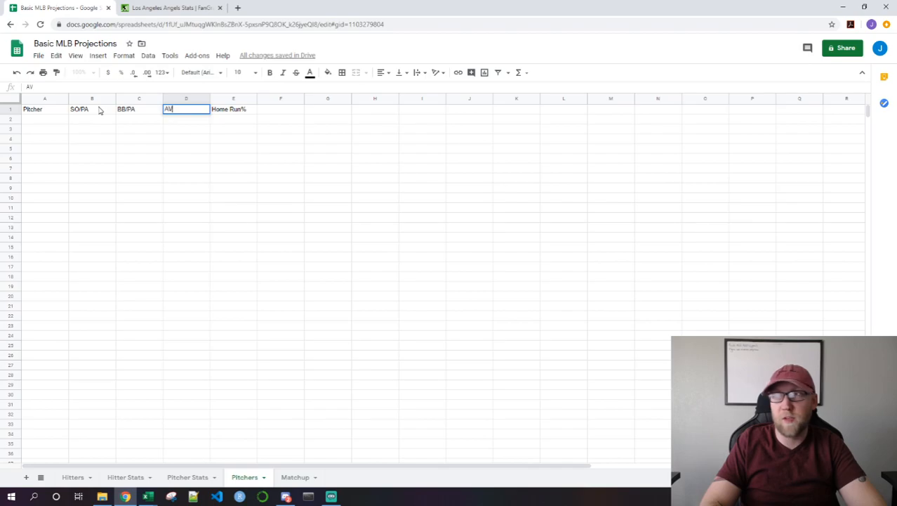
{"action": "key", "text": "Return"}
{"action": "key", "text": "Right"}
{"action": "key", "text": "Up"}
{"action": "type", "text": "HR/PA"}
{"action": "key", "text": "Return"}
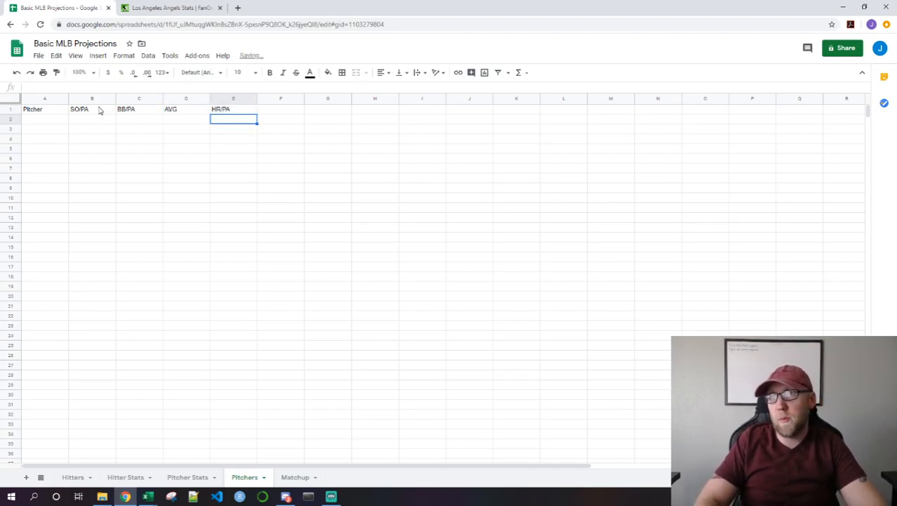
{"action": "key", "text": "Up"}
{"action": "key", "text": "Left"}
{"action": "key", "text": "Down"}
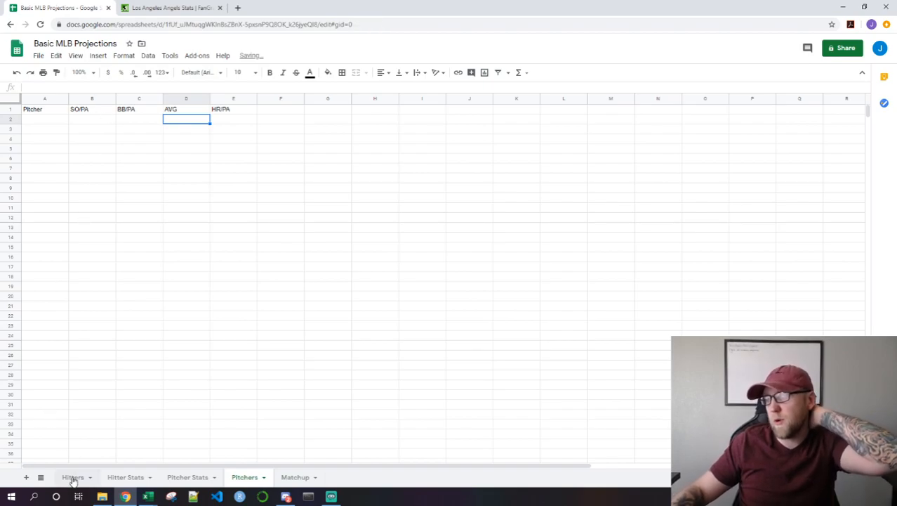
Review the SB/PA and 1B/PA columns on the Hitters sheet
{"action": "left_click", "coordinate": [72, 477]}
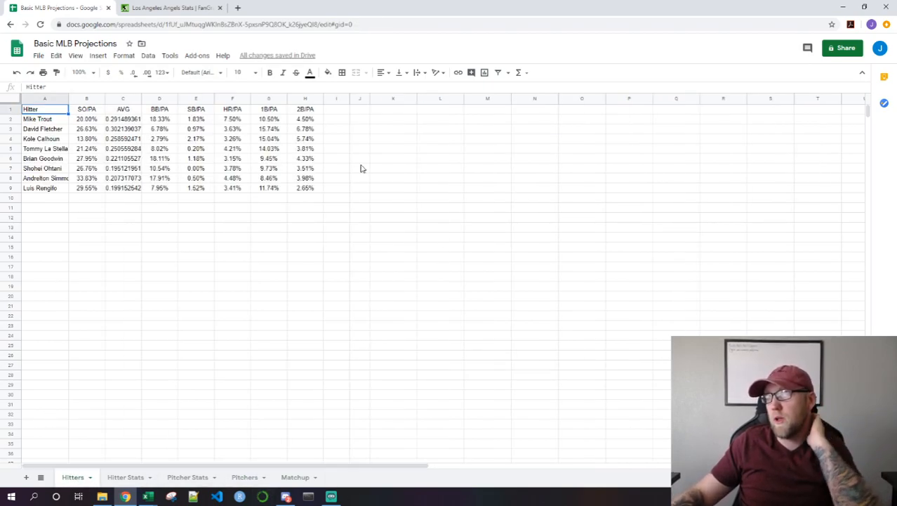
{"action": "left_click", "coordinate": [196, 100]}
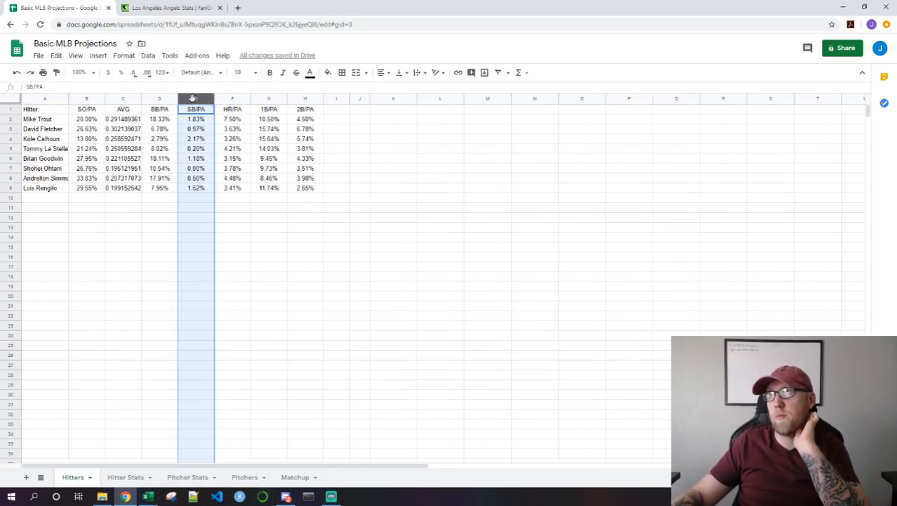
{"action": "left_click", "coordinate": [261, 101]}
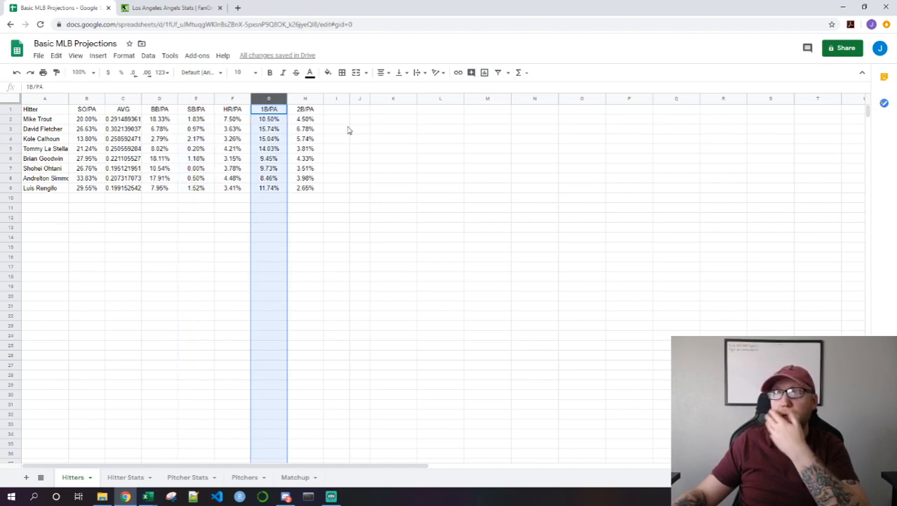
Review the 2B/PA column on the Hitters sheet
{"action": "left_click", "coordinate": [306, 101]}
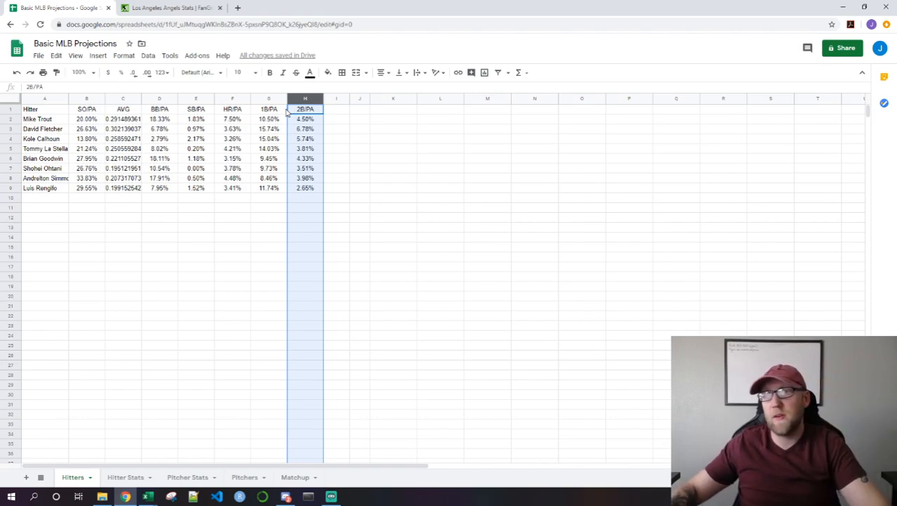
{"action": "left_click", "coordinate": [56, 111]}
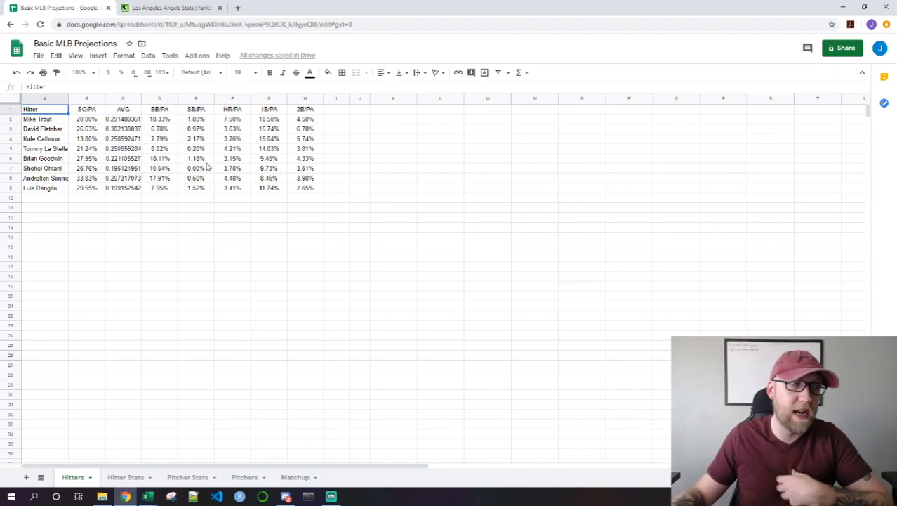
Switch to the FanGraphs site and open its Splits Leaderboards page
{"action": "left_click", "coordinate": [170, 6]}
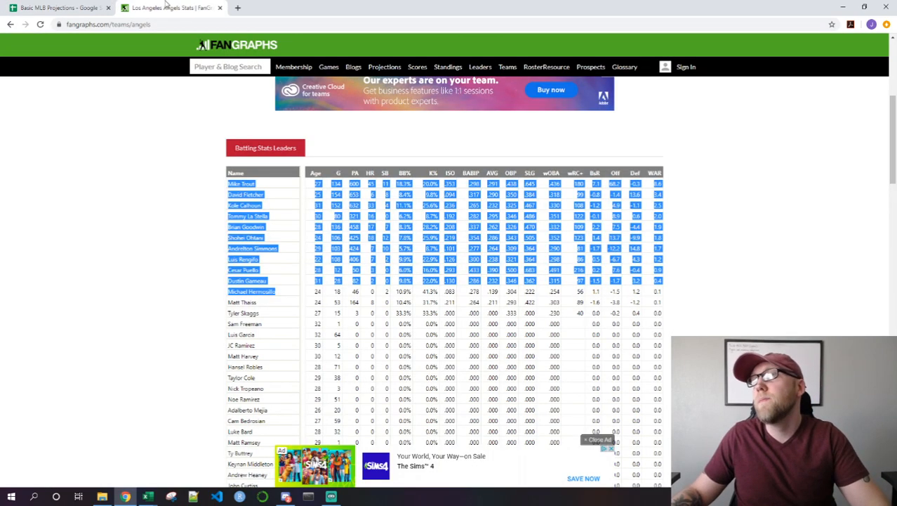
{"action": "scroll", "coordinate": [164, 253], "scroll_direction": "up", "scroll_amount": 4}
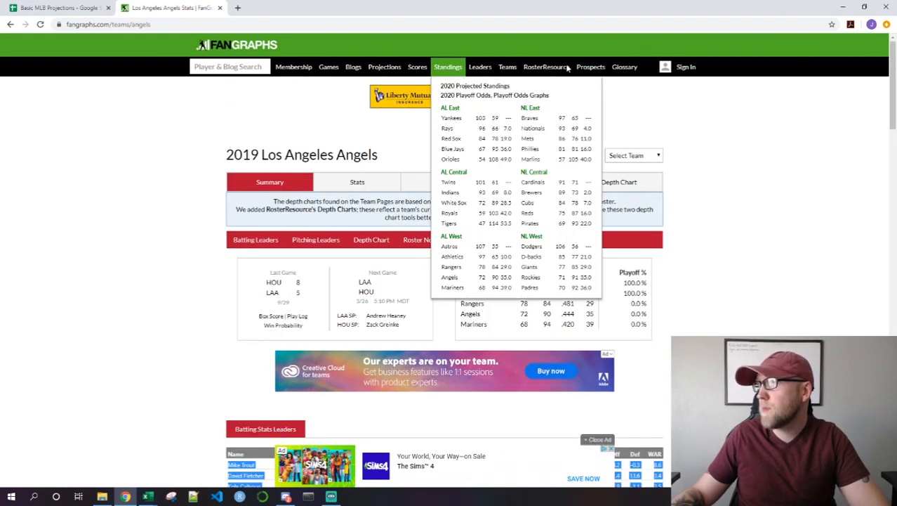
{"action": "mouse_move", "coordinate": [480, 67]}
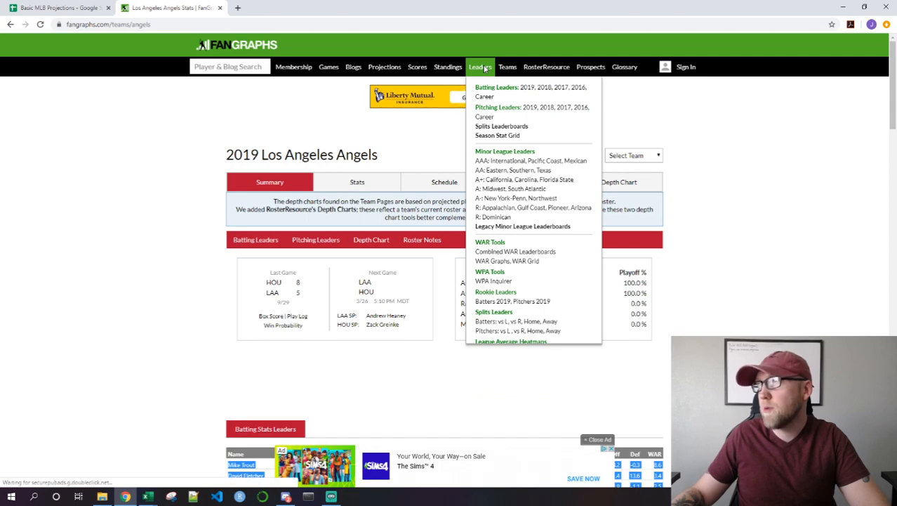
{"action": "left_click", "coordinate": [492, 128]}
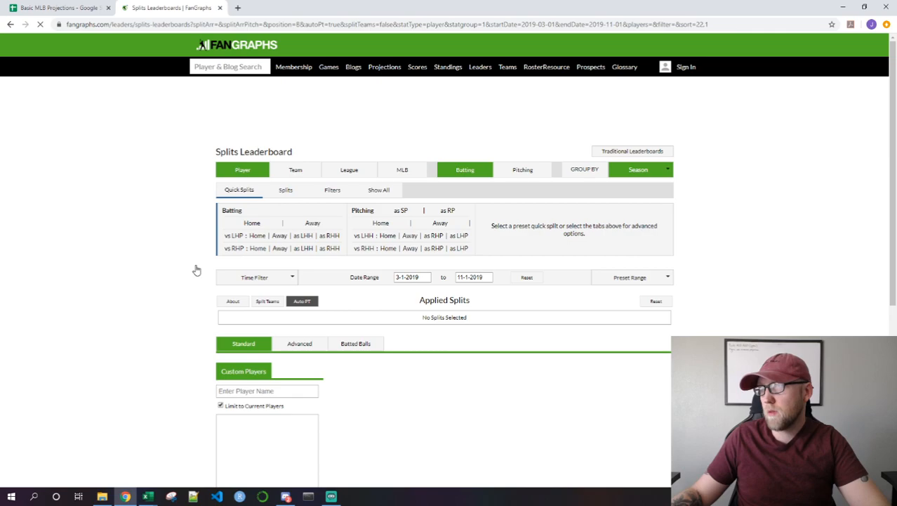
Change the splits leaderboard from batting to pitching and update the results for the 2019 season
{"action": "scroll", "coordinate": [197, 266], "scroll_direction": "down", "scroll_amount": 2}
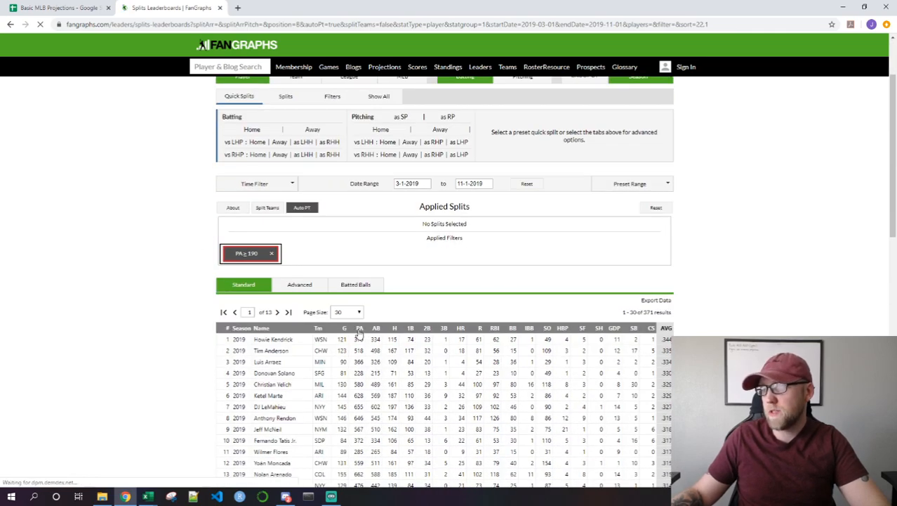
{"action": "scroll", "coordinate": [261, 206], "scroll_direction": "up", "scroll_amount": 2}
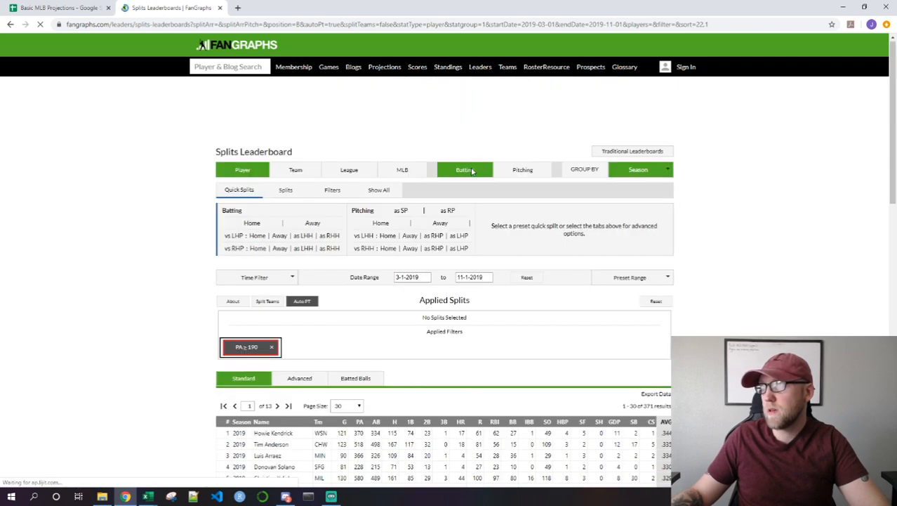
{"action": "left_click", "coordinate": [514, 172]}
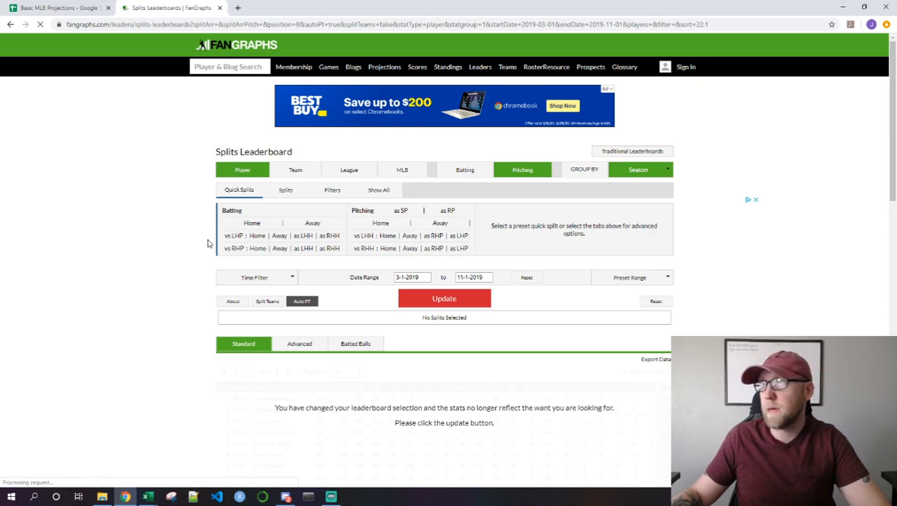
{"action": "left_click", "coordinate": [457, 300]}
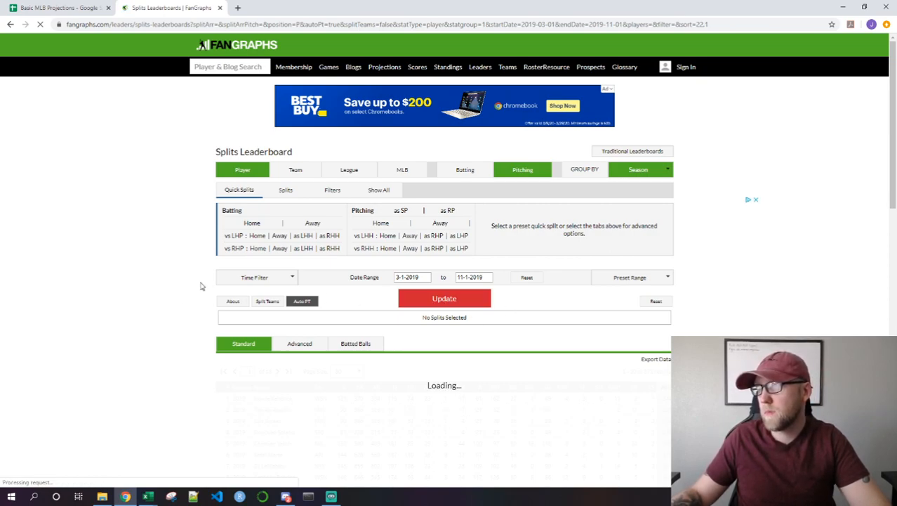
{"action": "scroll", "coordinate": [201, 285], "scroll_direction": "down", "scroll_amount": 2}
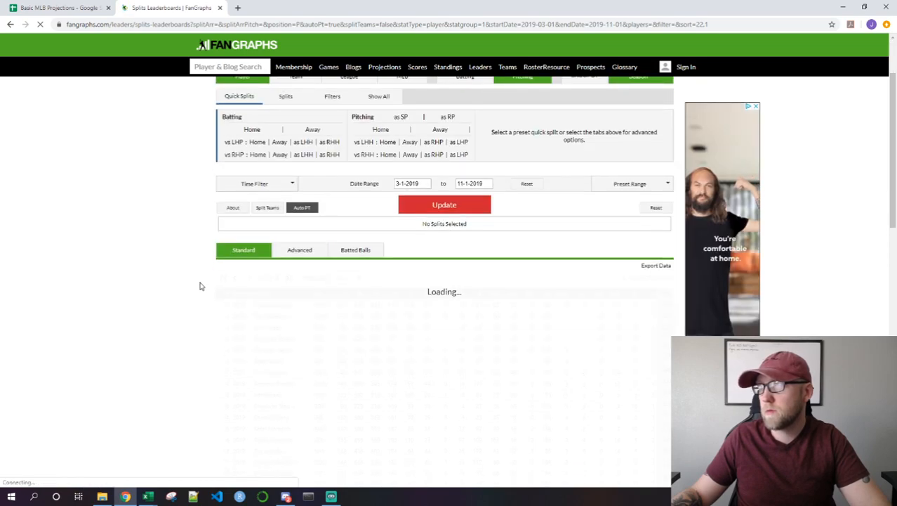
{"action": "scroll", "coordinate": [199, 286], "scroll_direction": "down", "scroll_amount": 1}
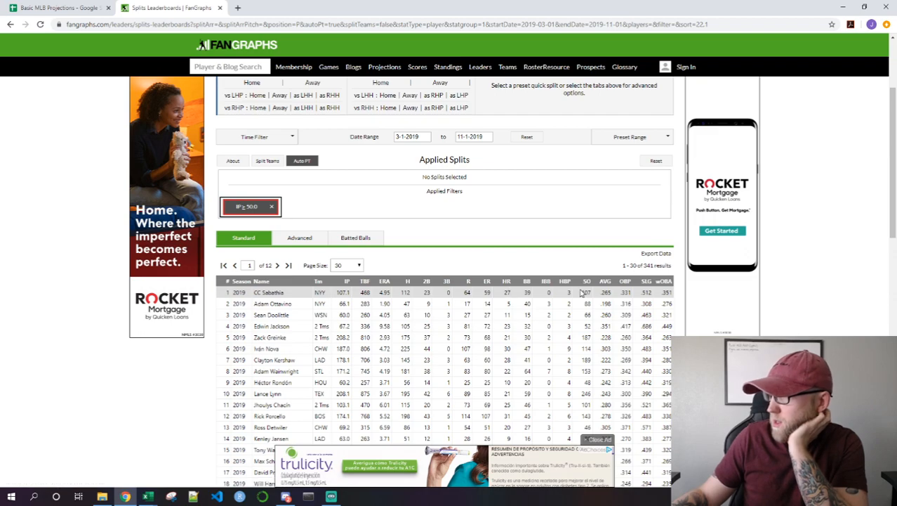
Export the pitching leaderboard data and copy the Season through wOBA columns from the exported file in Excel
{"action": "left_click", "coordinate": [658, 250]}
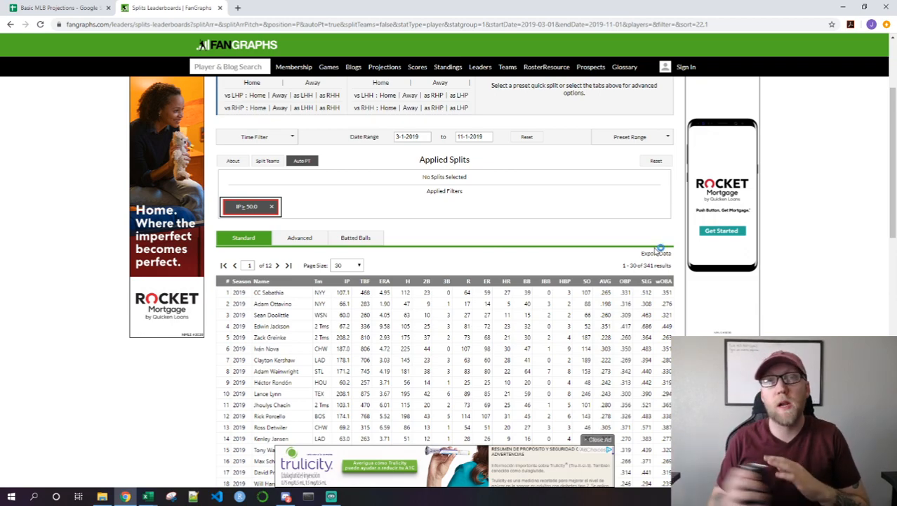
{"action": "key", "text": "alt+Tab"}
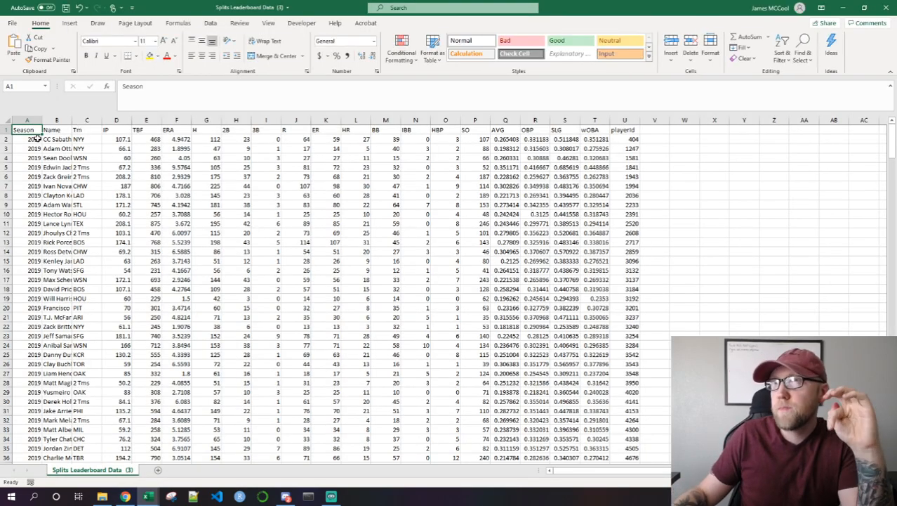
{"action": "left_click_drag", "start_coordinate": [31, 117], "coordinate": [603, 133]}
{"action": "key", "text": "ctrl+c"}
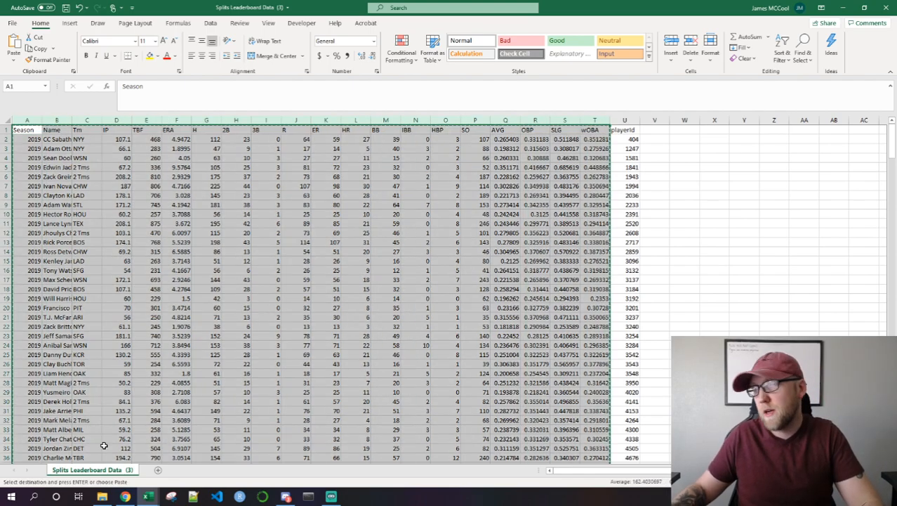
Switch back to the Basic MLB Projections spreadsheet and paste the pitching data at A1 of the Pitcher Stats sheet
{"action": "left_click", "coordinate": [147, 496]}
{"action": "left_click", "coordinate": [125, 496]}
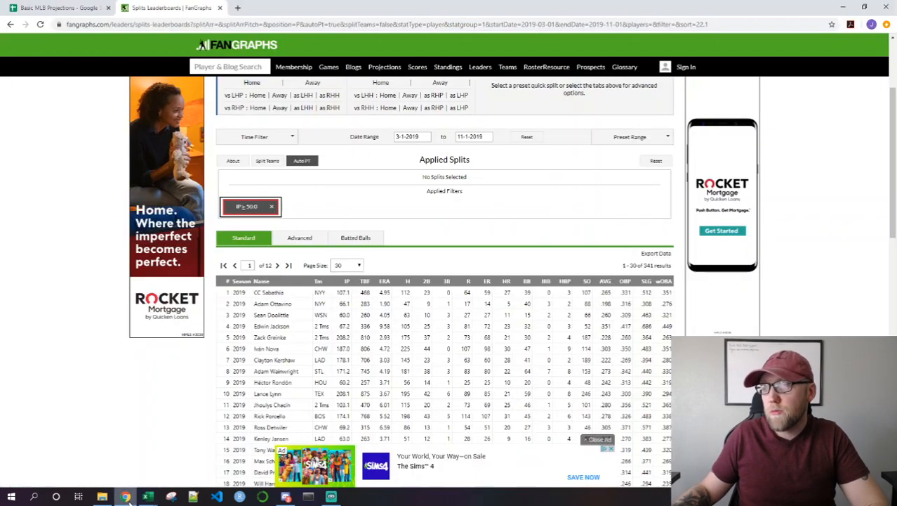
{"action": "left_click", "coordinate": [56, 8]}
{"action": "left_click", "coordinate": [187, 480]}
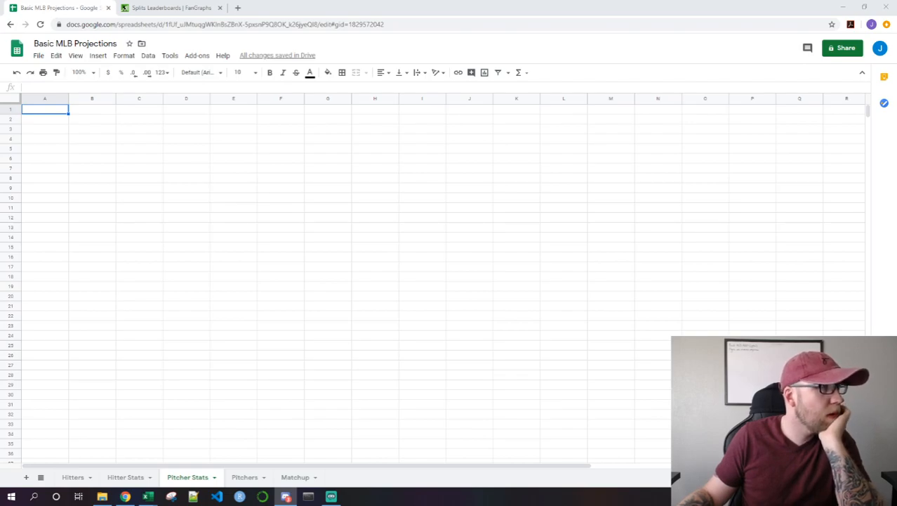
{"action": "key", "text": "ctrl+v"}
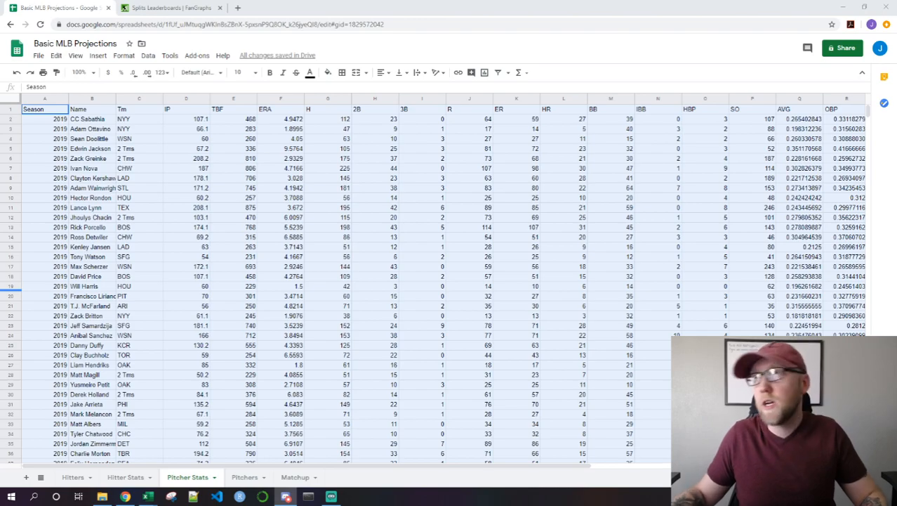
Fit the widths of columns A through T on the Pitcher Stats sheet to their contents
{"action": "left_click", "coordinate": [62, 142]}
{"action": "left_click_drag", "start_coordinate": [47, 101], "coordinate": [630, 123]}
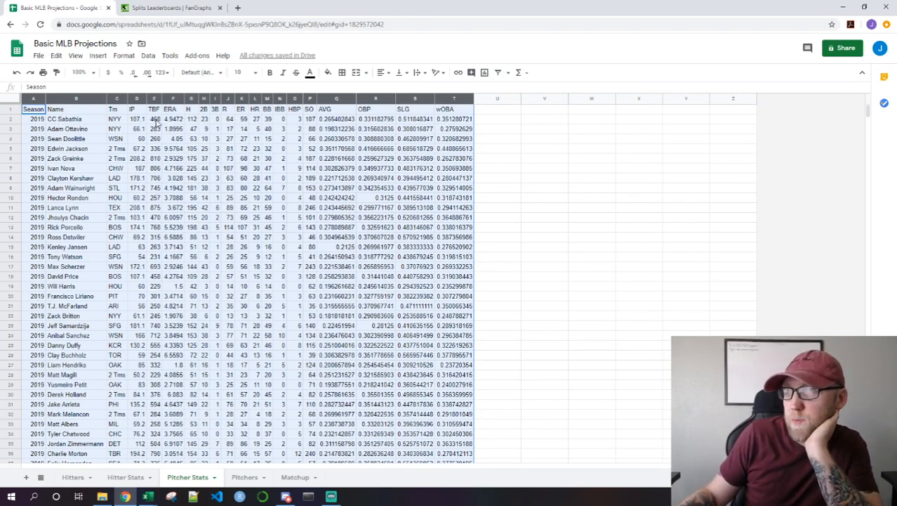
{"action": "left_click", "coordinate": [155, 120]}
Add the headers SO/PA, BB/PA and HR/PA in cells U1 to W1 of the Pitcher Stats sheet
{"action": "left_click", "coordinate": [493, 111]}
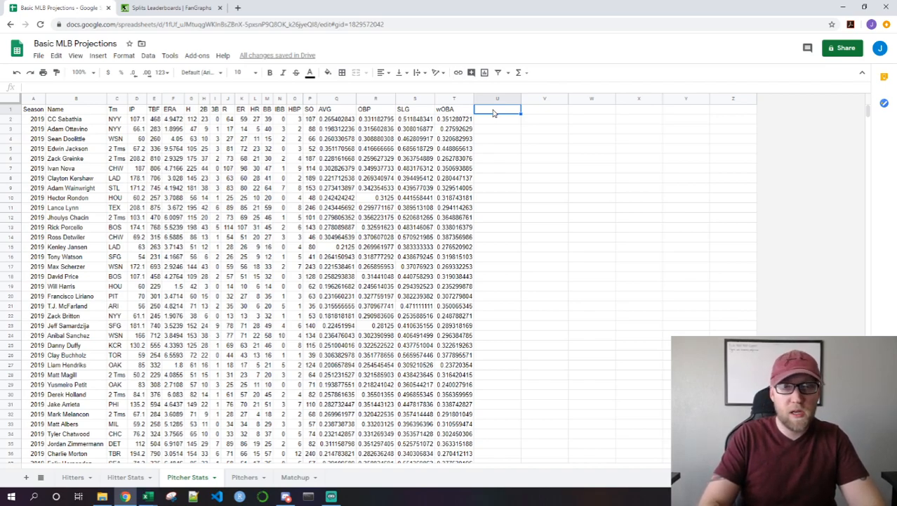
{"action": "type", "text": "SO/PA"}
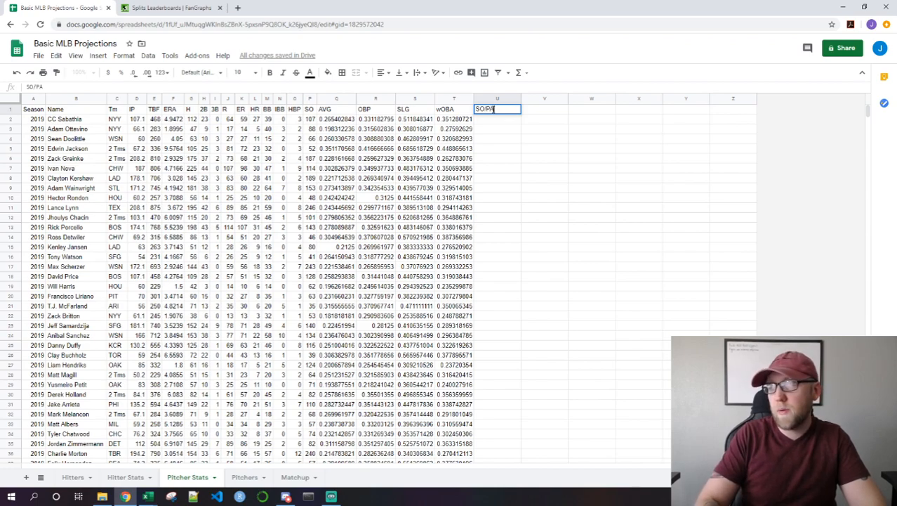
{"action": "key", "text": "Tab"}
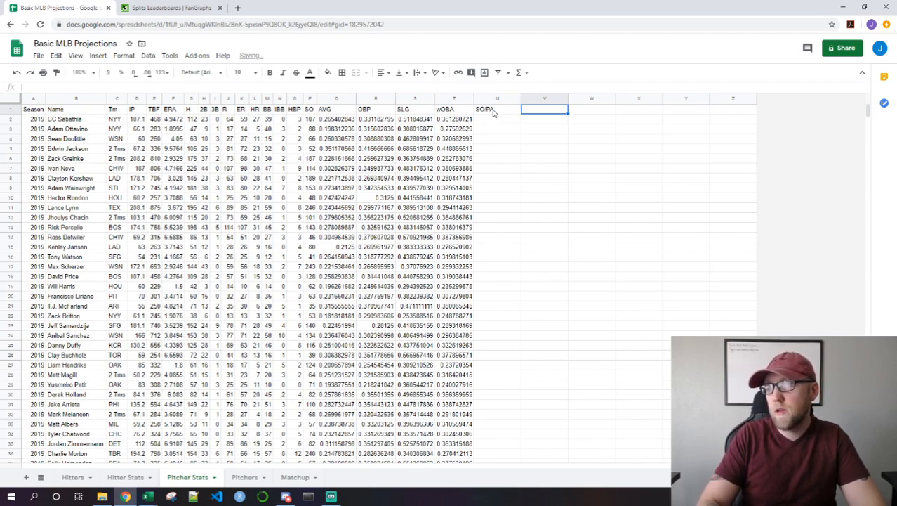
{"action": "type", "text": "BB/PA"}
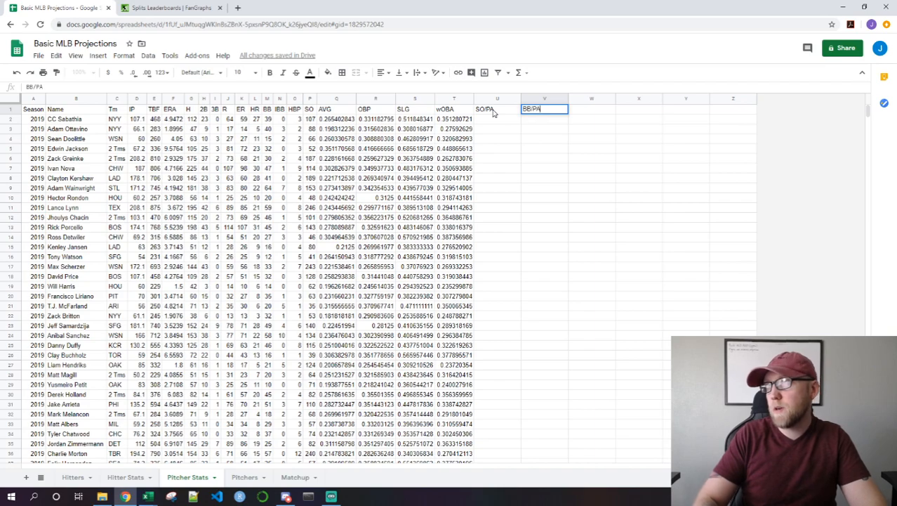
{"action": "key", "text": "Tab"}
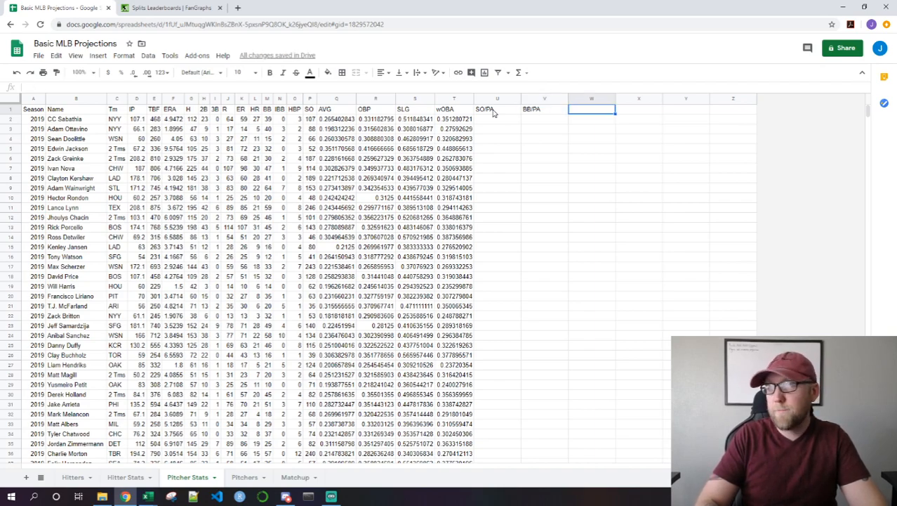
{"action": "type", "text": "HR/PA"}
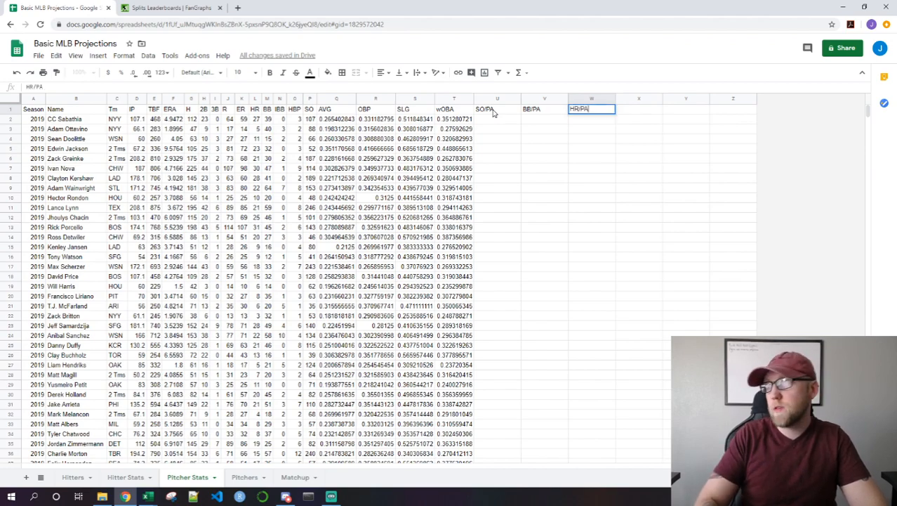
{"action": "key", "text": "Tab"}
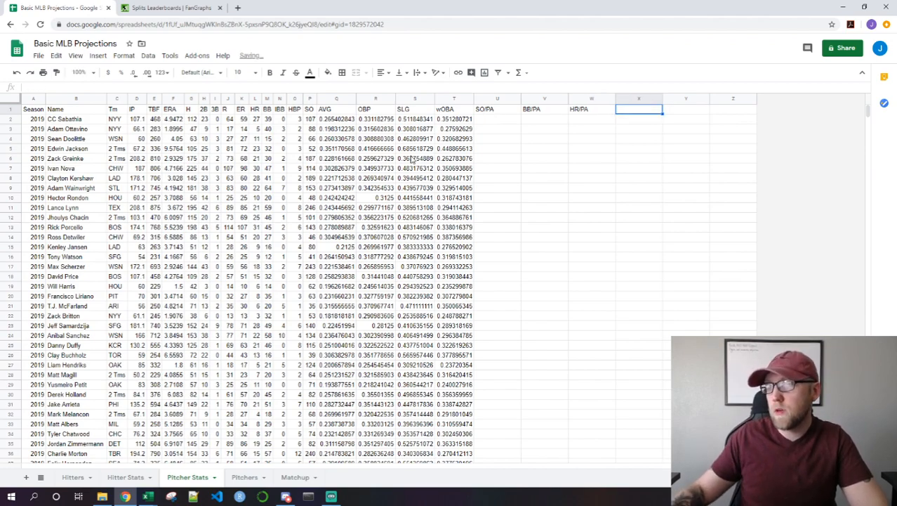
Check the Hitter Stats headers and add matching 1B/PA and 2B/PA headers in X1 and Y1 of the Pitcher Stats sheet
{"action": "left_click", "coordinate": [121, 478]}
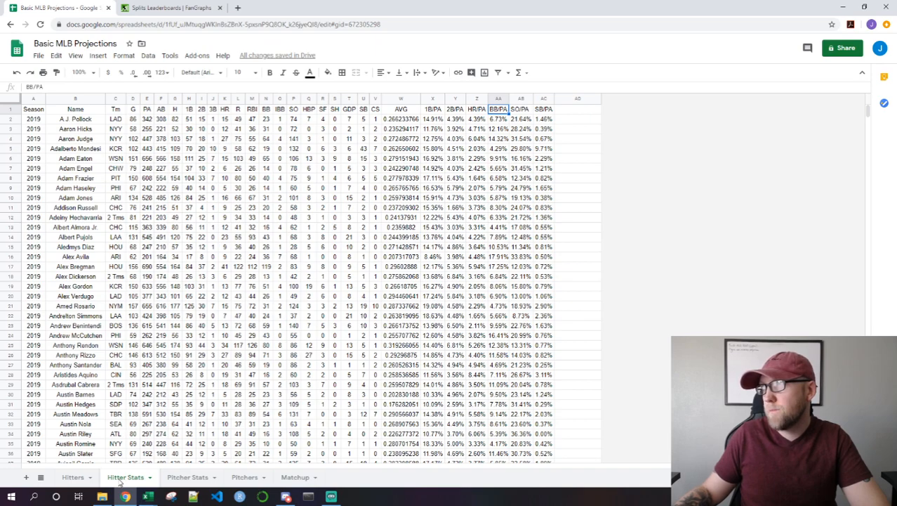
{"action": "left_click", "coordinate": [182, 480]}
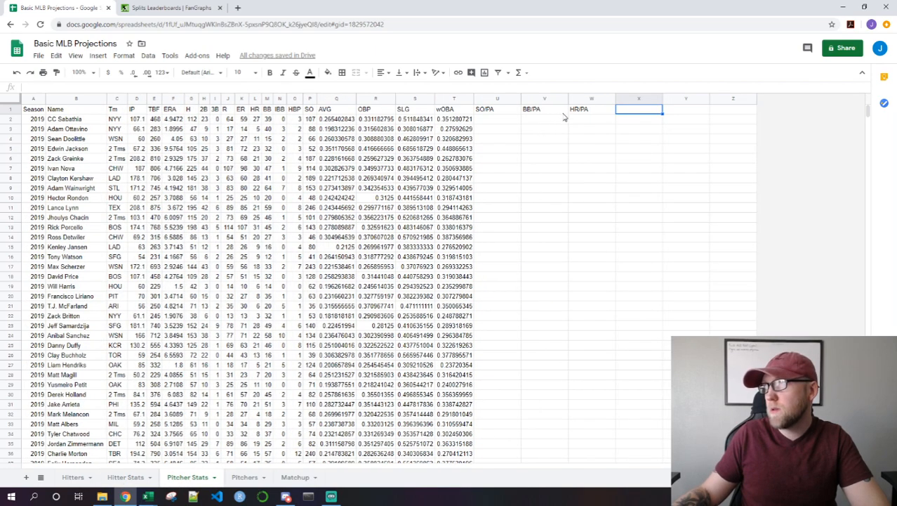
{"action": "type", "text": "1B/PA"}
{"action": "key", "text": "Tab"}
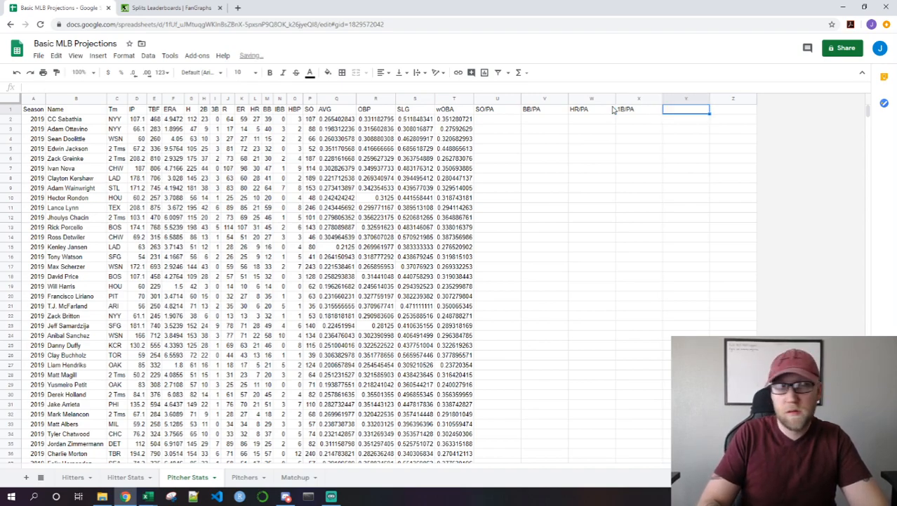
{"action": "type", "text": "2B/P"}
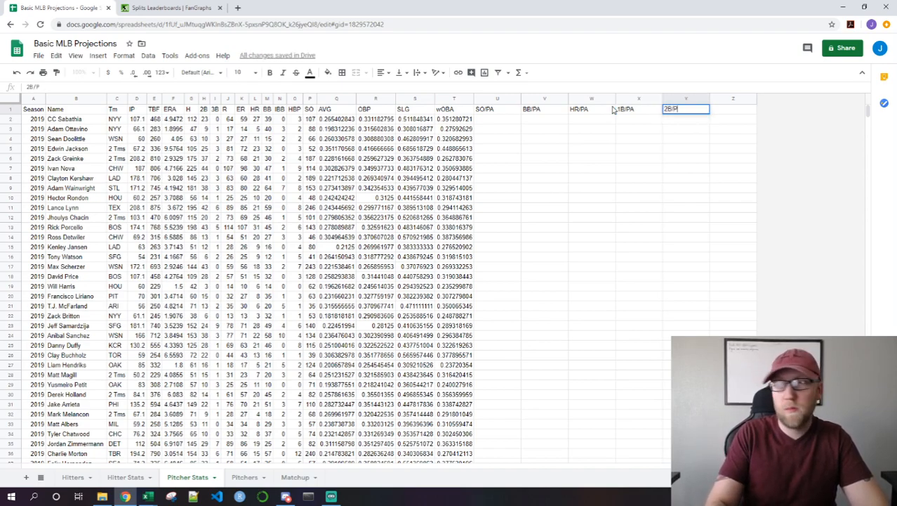
{"action": "type", "text": "A"}
{"action": "key", "text": "Return"}
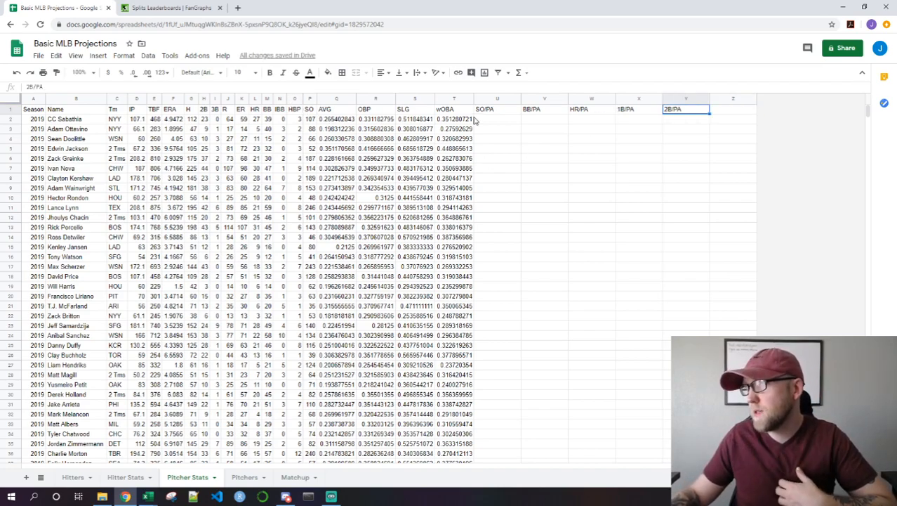
Check the rate columns on the Hitter Stats sheet and enter the SO/PA formula =P2/$E2 in U2 of the Pitcher Stats sheet
{"action": "left_click", "coordinate": [127, 477]}
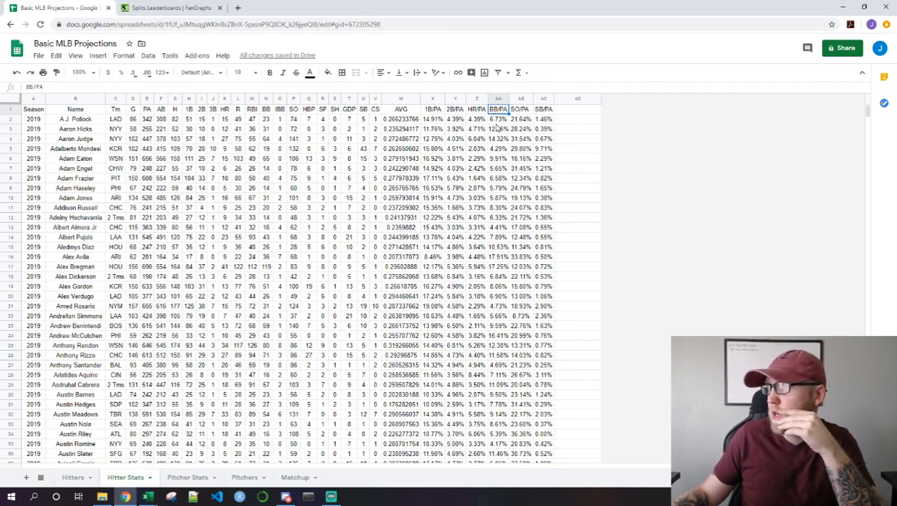
{"action": "left_click", "coordinate": [199, 482]}
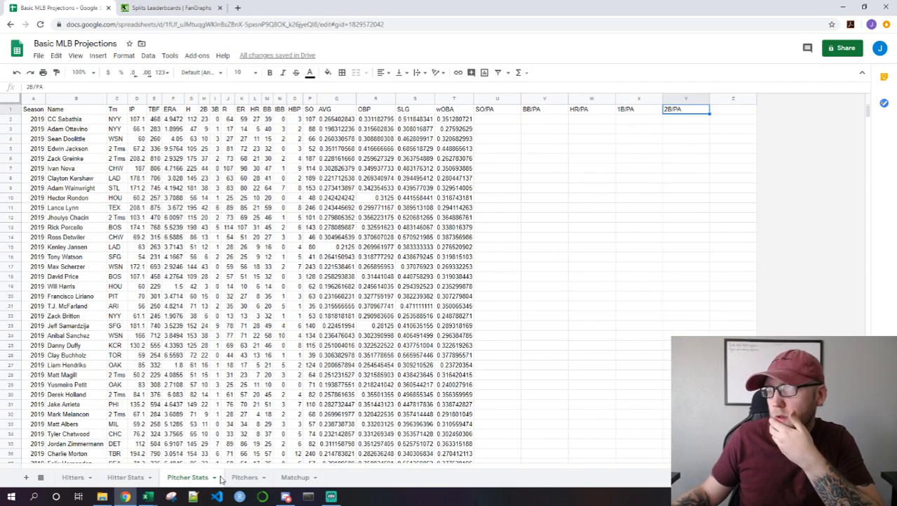
{"action": "left_click", "coordinate": [498, 122]}
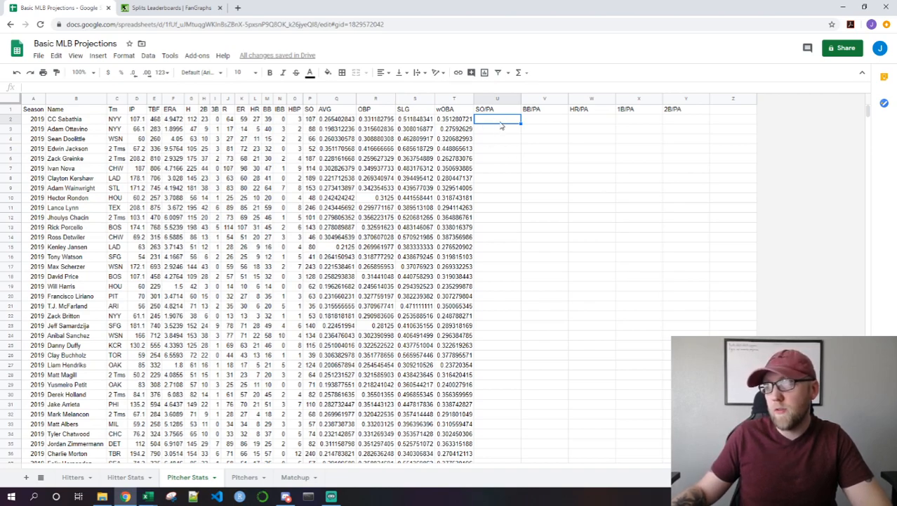
{"action": "type", "text": "="}
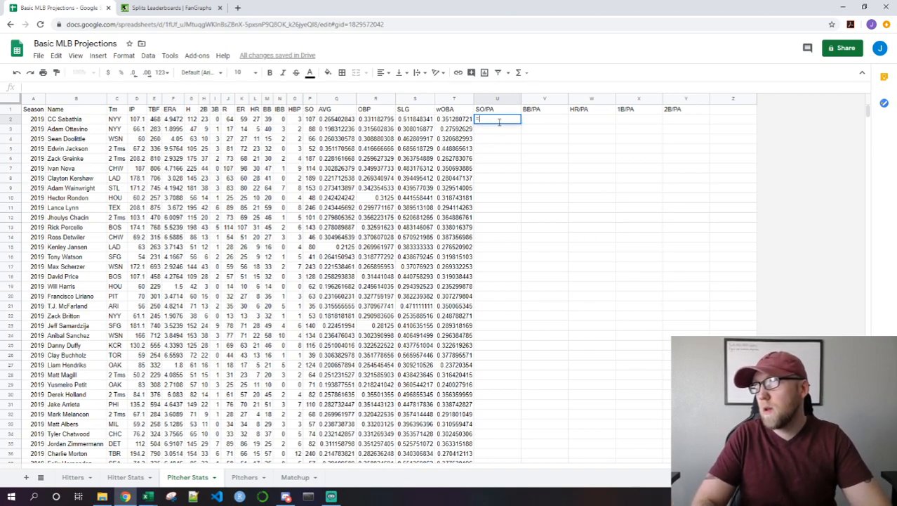
{"action": "left_click", "coordinate": [310, 119]}
{"action": "type", "text": "/"}
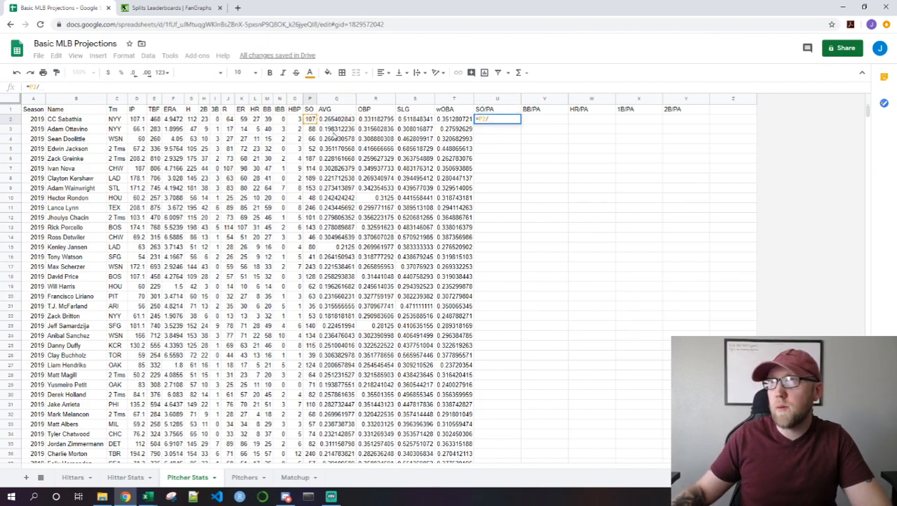
{"action": "left_click", "coordinate": [155, 118]}
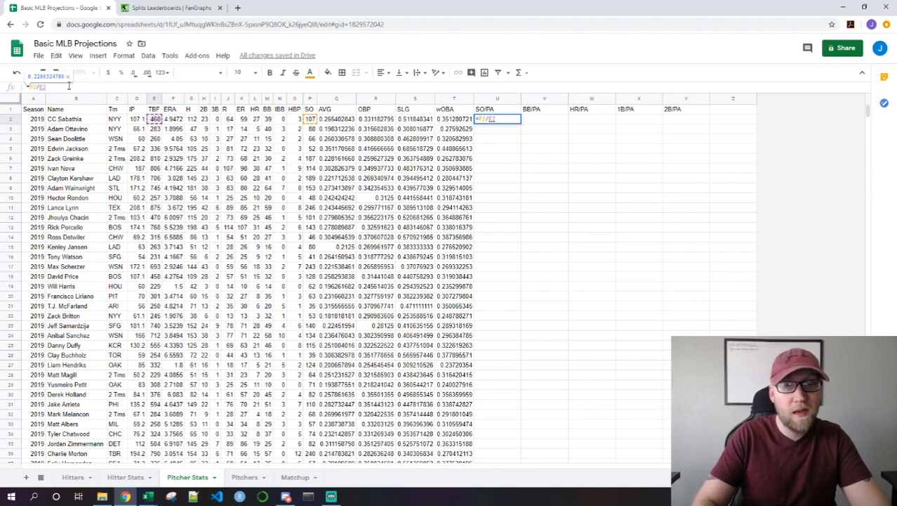
{"action": "type", "text": "$"}
{"action": "key", "text": "Return"}
Copy the SO/PA formula from U2 across V2 to Y2 for the other per-PA columns
{"action": "key", "text": "Up"}
{"action": "key", "text": "ctrl+c"}
{"action": "key", "text": "Right"}
{"action": "key", "text": "ctrl+v"}
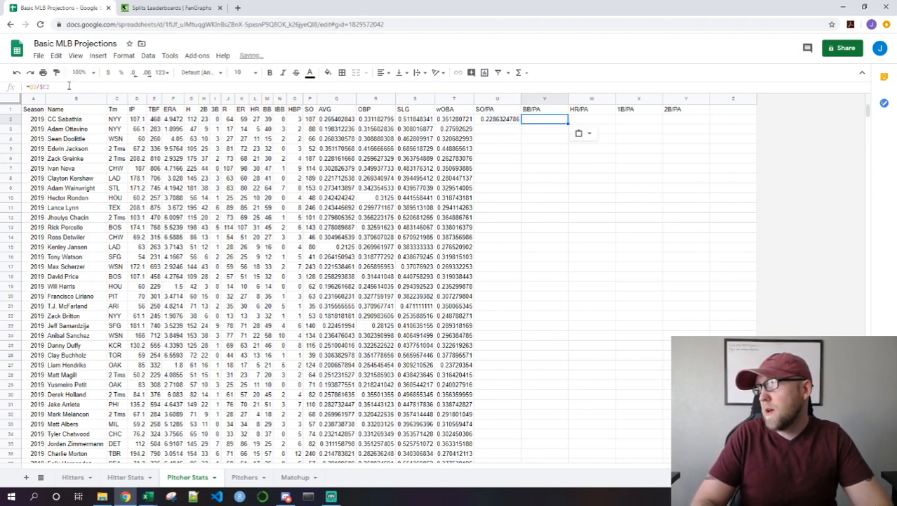
{"action": "key", "text": "Right"}
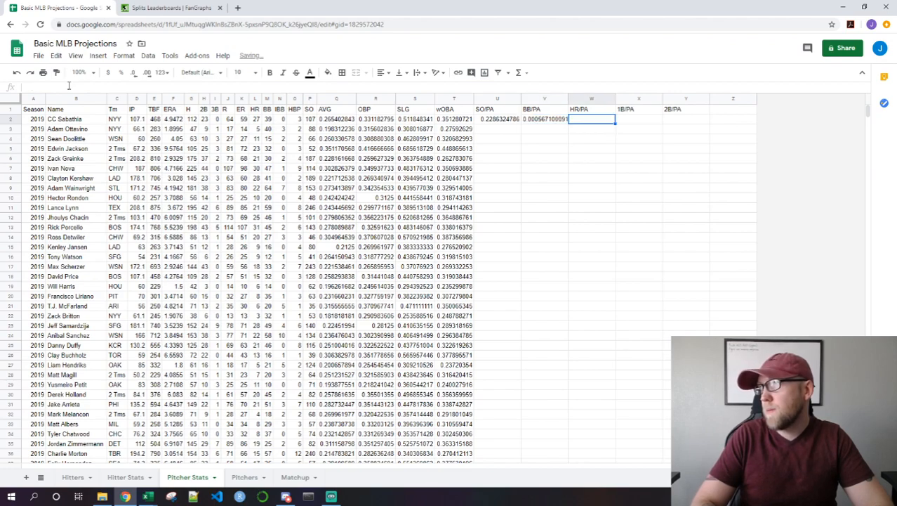
{"action": "key", "text": "Left"}
{"action": "key", "text": "ctrl+c"}
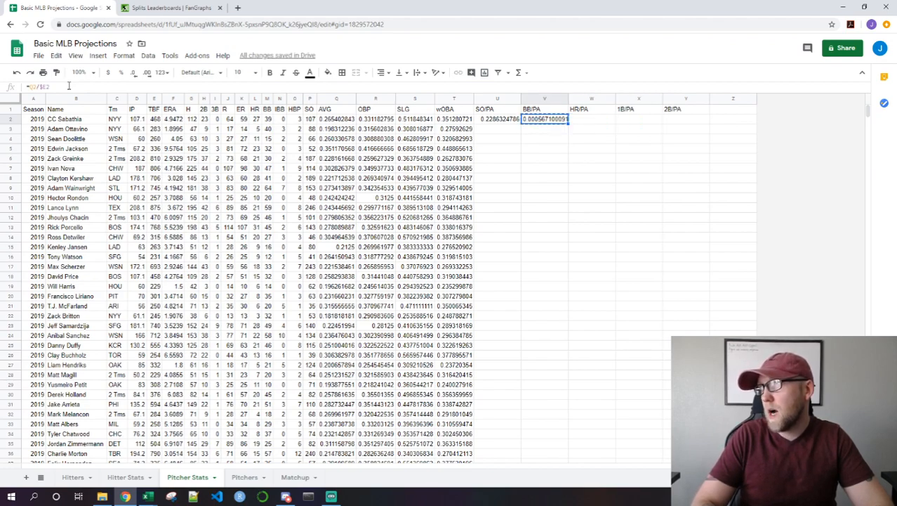
{"action": "key", "text": "Right"}
{"action": "key", "text": "ctrl+v"}
{"action": "key", "text": "Right"}
{"action": "key", "text": "ctrl+v"}
{"action": "key", "text": "Right"}
{"action": "key", "text": "ctrl+v"}
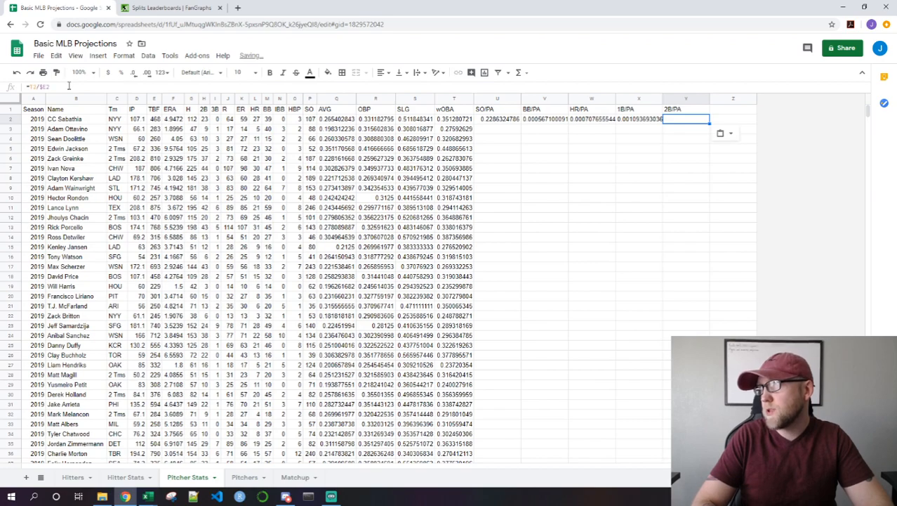
Change the BB/PA formula in V2 to =M2/$E2 so it divides walks by batters faced
{"action": "key", "text": "Left"}
{"action": "key", "text": "Left"}
{"action": "key", "text": "Left"}
{"action": "key", "text": "Left"}
{"action": "key", "text": "Right"}
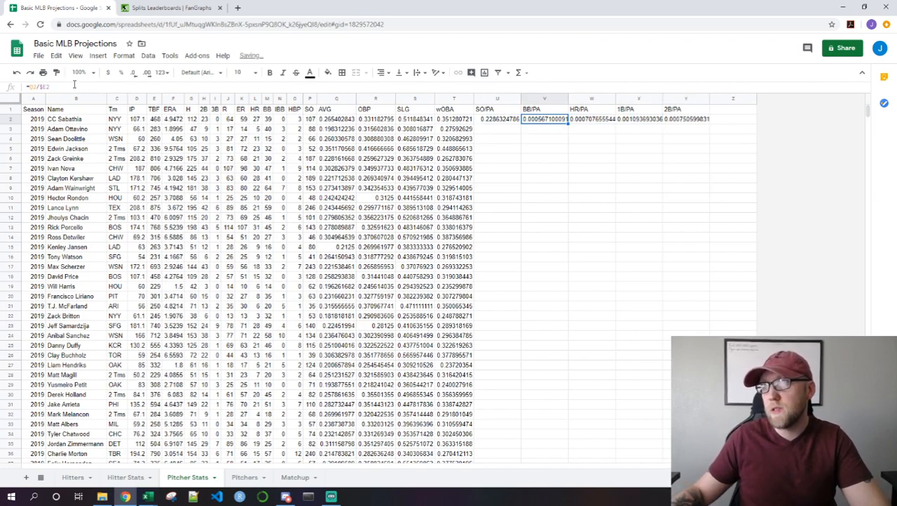
{"action": "left_click", "coordinate": [38, 88]}
{"action": "left_click", "coordinate": [33, 87]}
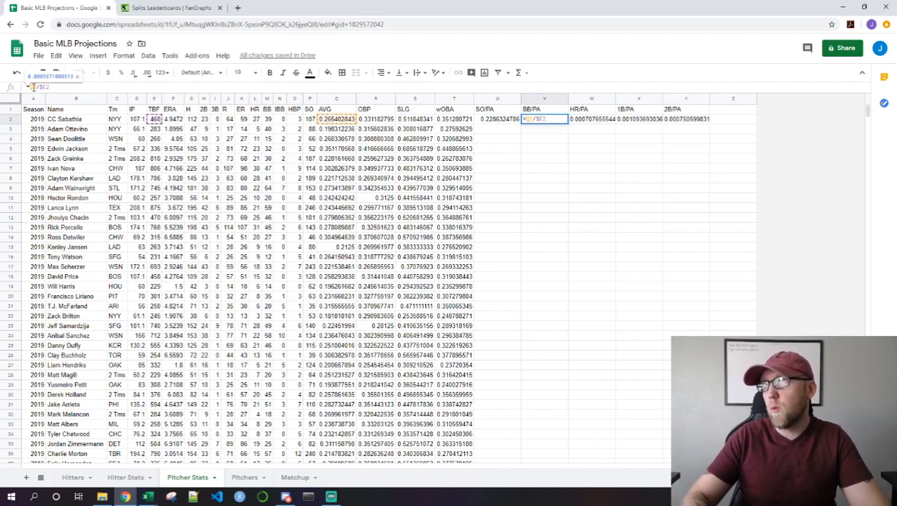
{"action": "key", "text": "BackSpace"}
{"action": "type", "text": "M"}
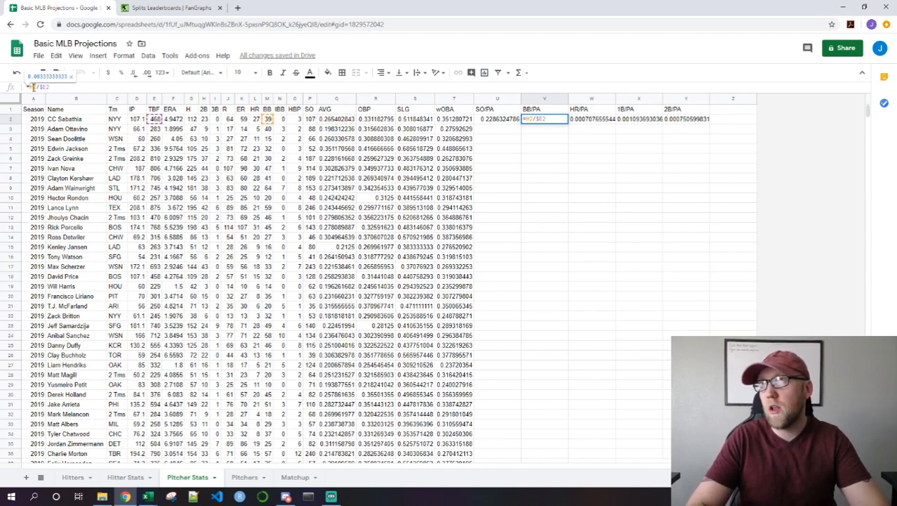
{"action": "key", "text": "Tab"}
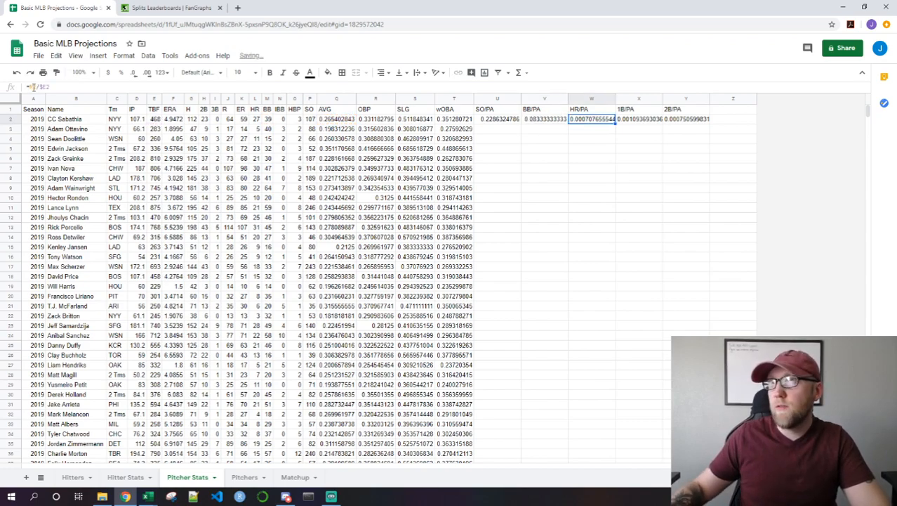
Change the HR/PA formula in W2 to =L2/$E2
{"action": "left_click", "coordinate": [33, 87]}
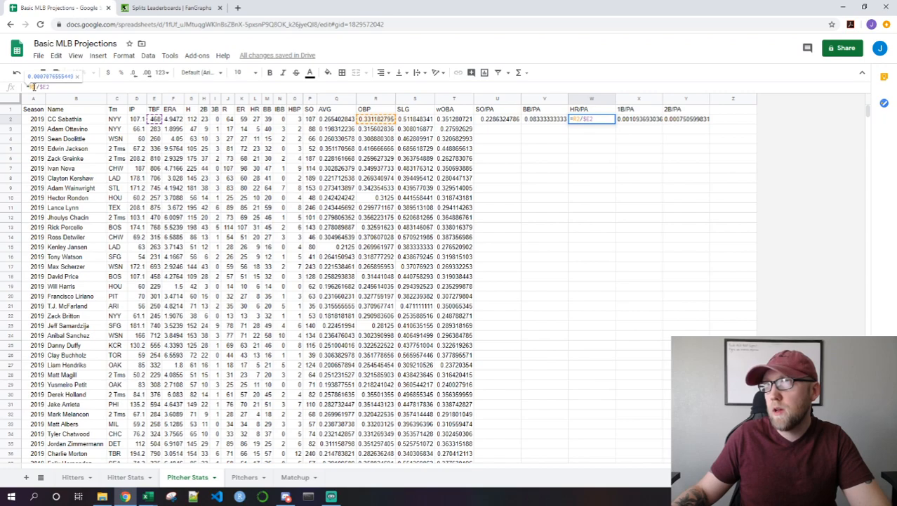
{"action": "key", "text": "BackSpace"}
{"action": "type", "text": "L"}
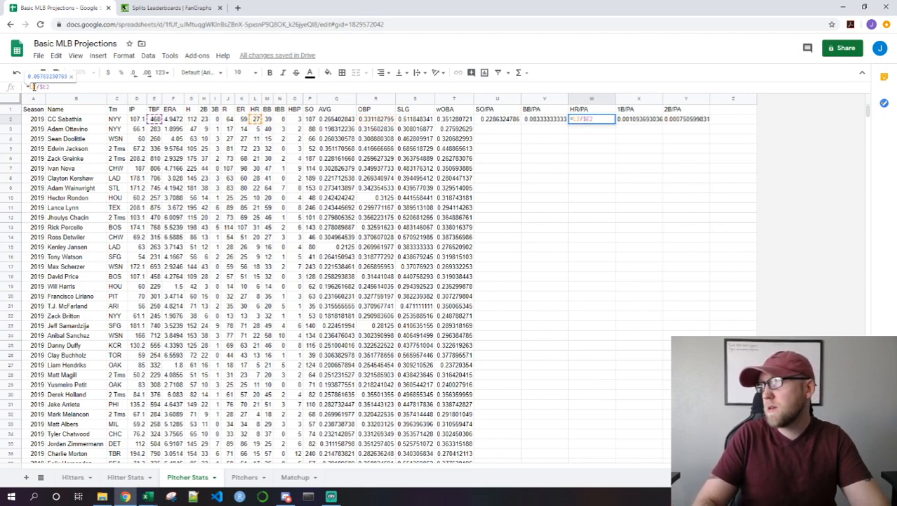
{"action": "key", "text": "Tab"}
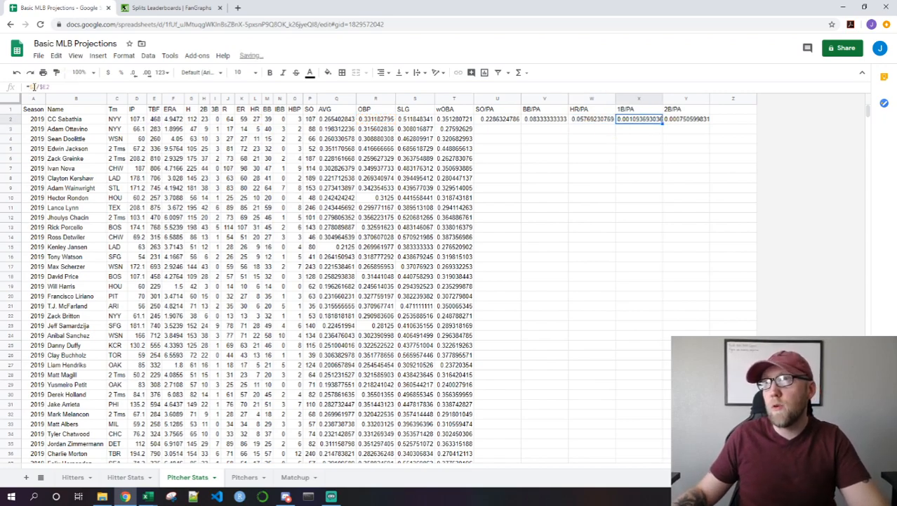
{"action": "left_click", "coordinate": [33, 87]}
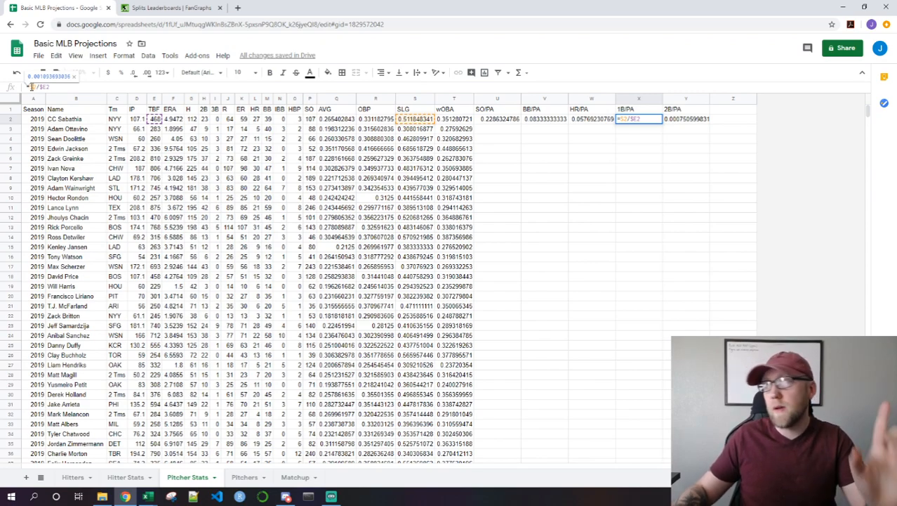
{"action": "key", "text": "Return"}
{"action": "key", "text": "Up"}
{"action": "key", "text": "Right"}
{"action": "key", "text": "Left"}
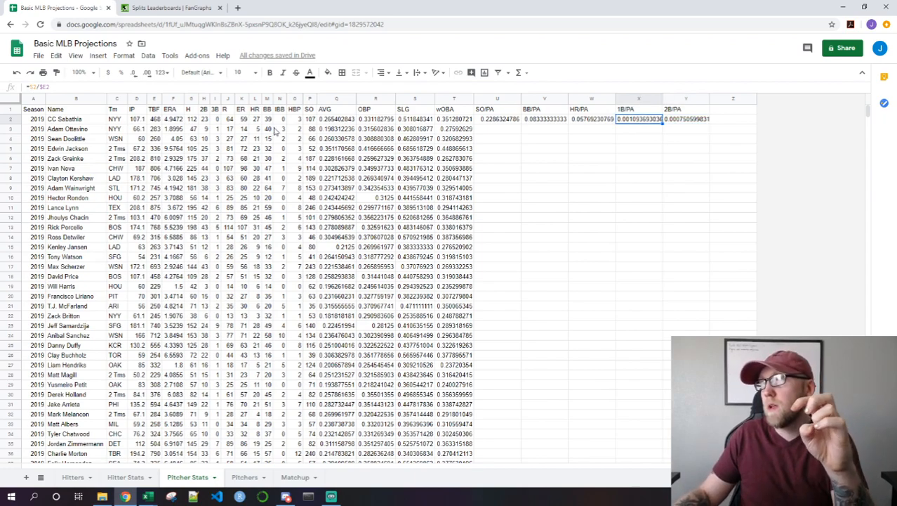
{"action": "left_click", "coordinate": [208, 111]}
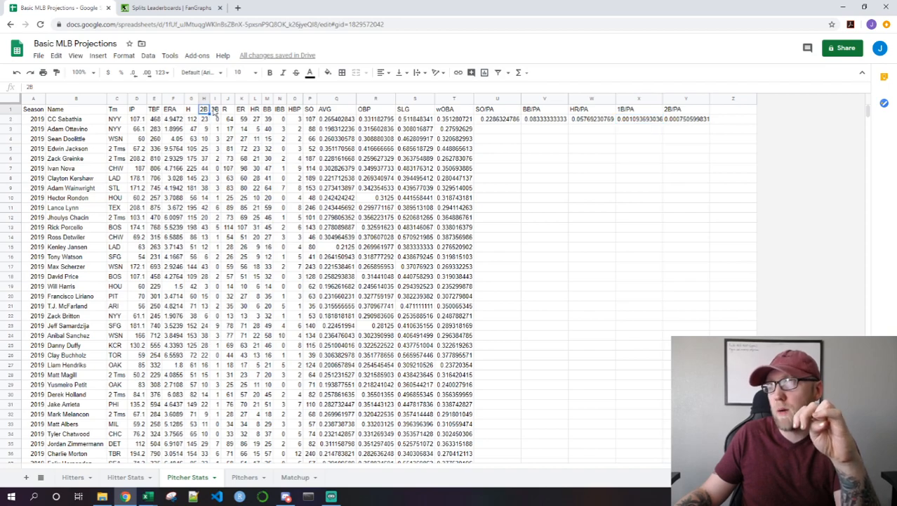
{"action": "left_click", "coordinate": [257, 111]}
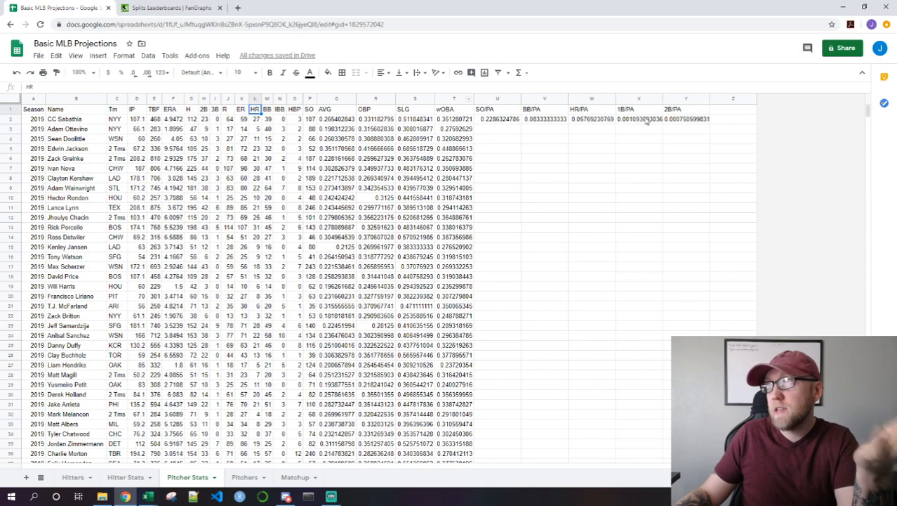
Change the 2B/PA formula in Y2 to =H2/$E2
{"action": "left_click", "coordinate": [688, 122]}
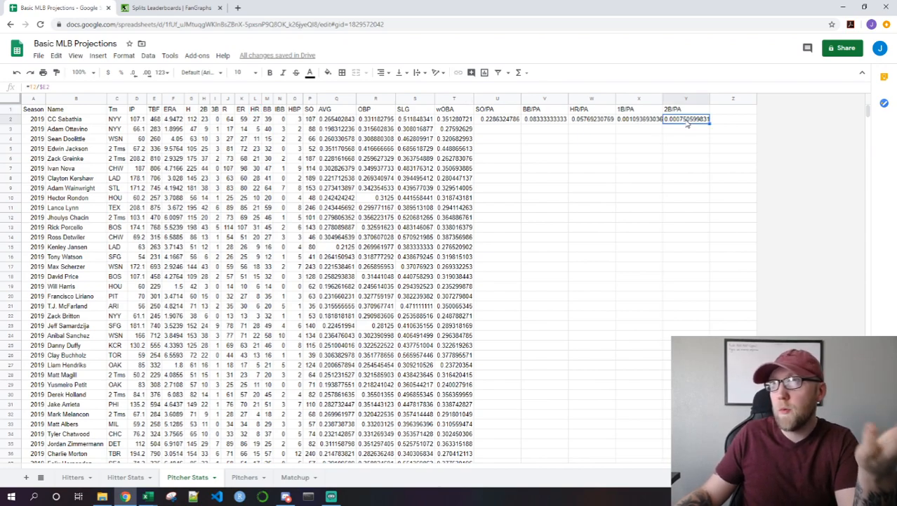
{"action": "left_click", "coordinate": [33, 87]}
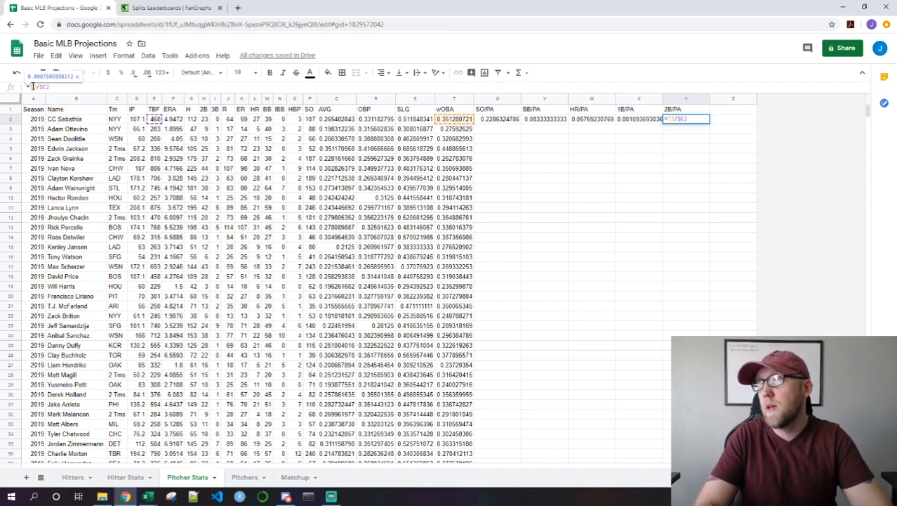
{"action": "key", "text": "BackSpace"}
{"action": "type", "text": "H"}
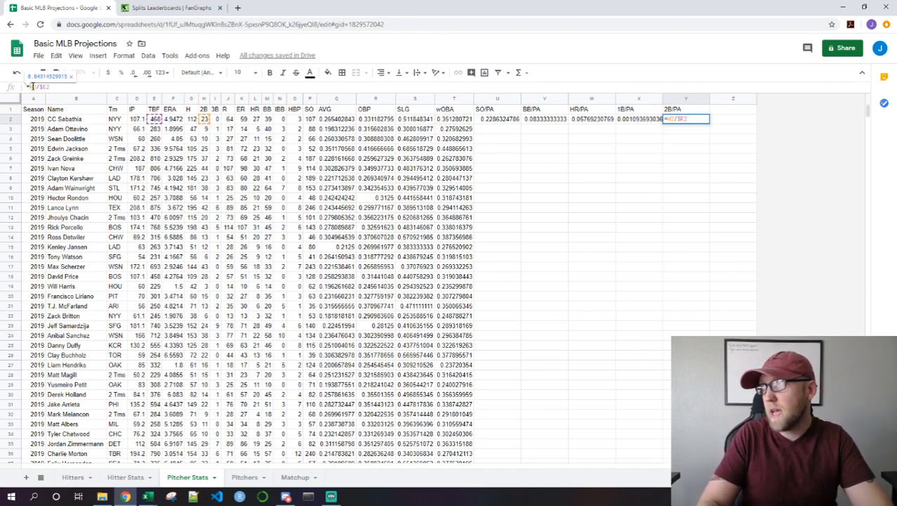
{"action": "key", "text": "Return"}
{"action": "key", "text": "Left"}
{"action": "key", "text": "Left"}
{"action": "key", "text": "Right"}
{"action": "key", "text": "Right"}
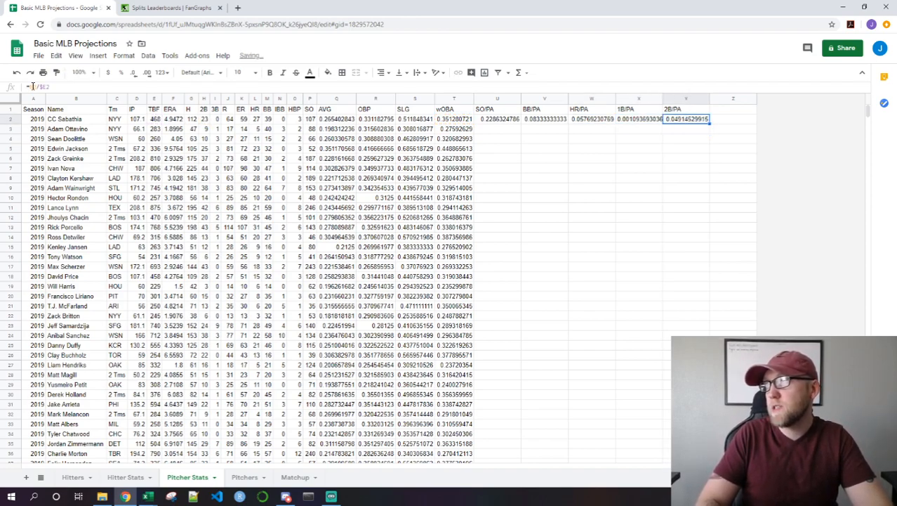
Add the header 1B in cell Z1 of the Pitcher Stats sheet
{"action": "key", "text": "Left"}
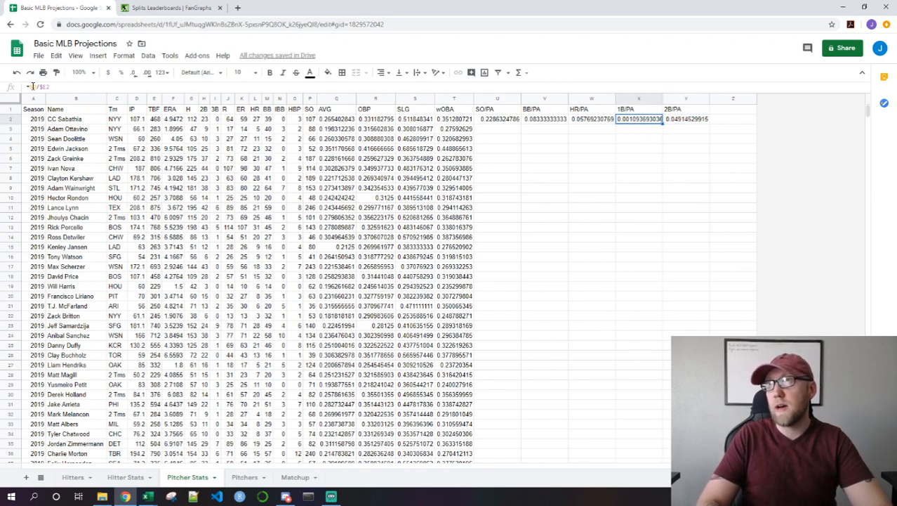
{"action": "key", "text": "Right"}
{"action": "key", "text": "Right"}
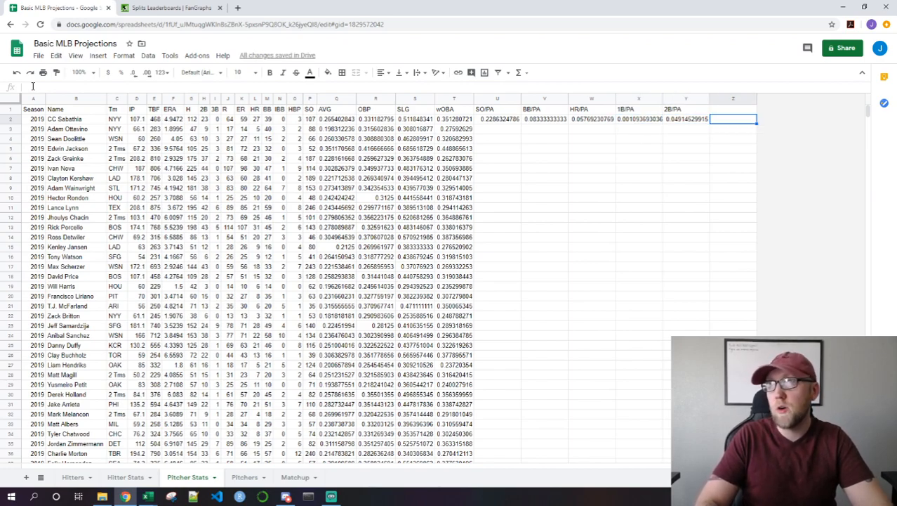
{"action": "key", "text": "Up"}
{"action": "type", "text": "3"}
{"action": "type", "text": "B"}
{"action": "key", "text": "Return"}
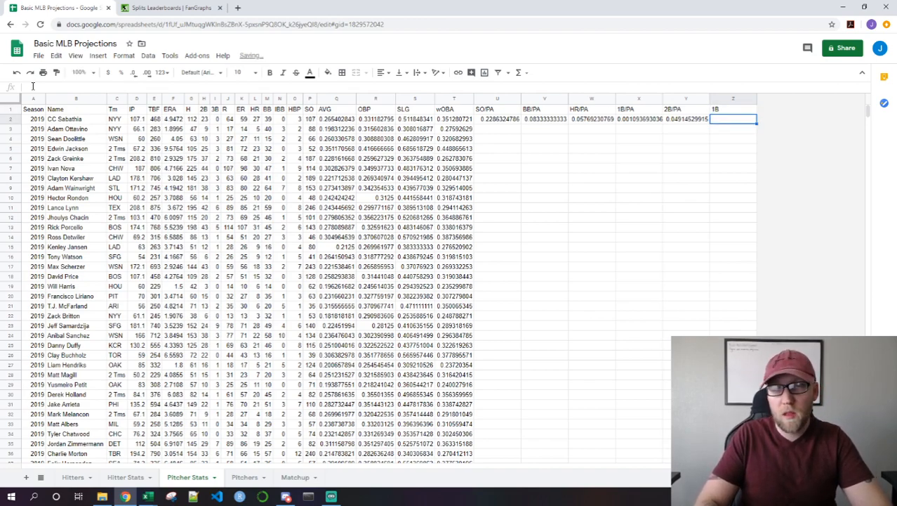
Calculate the first pitcher's singles in Z2 with =G2-H2-I2-L2, subtracting doubles, triples and home runs from hits
{"action": "type", "text": "="}
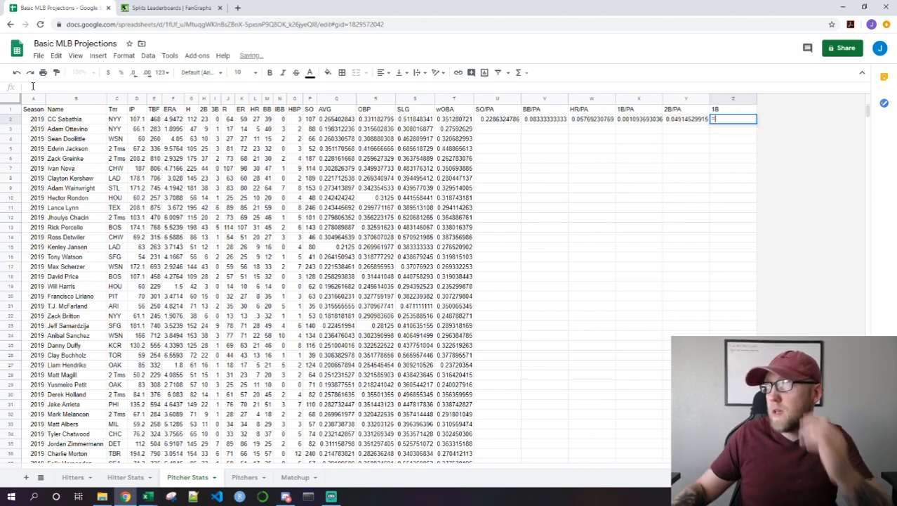
{"action": "left_click", "coordinate": [192, 119]}
{"action": "type", "text": "-"}
{"action": "left_click", "coordinate": [204, 120]}
{"action": "type", "text": "-"}
{"action": "left_click", "coordinate": [255, 119]}
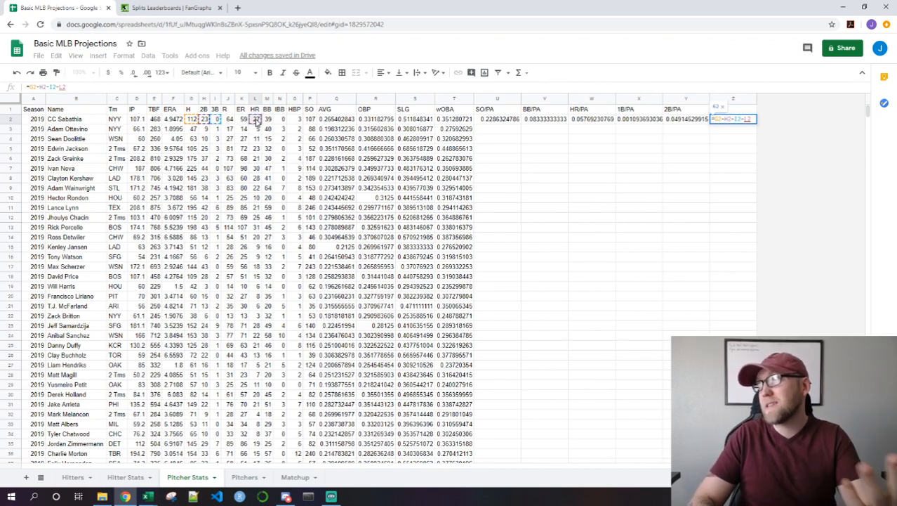
{"action": "key", "text": "Return"}
{"action": "key", "text": "Up"}
{"action": "key", "text": "Left"}
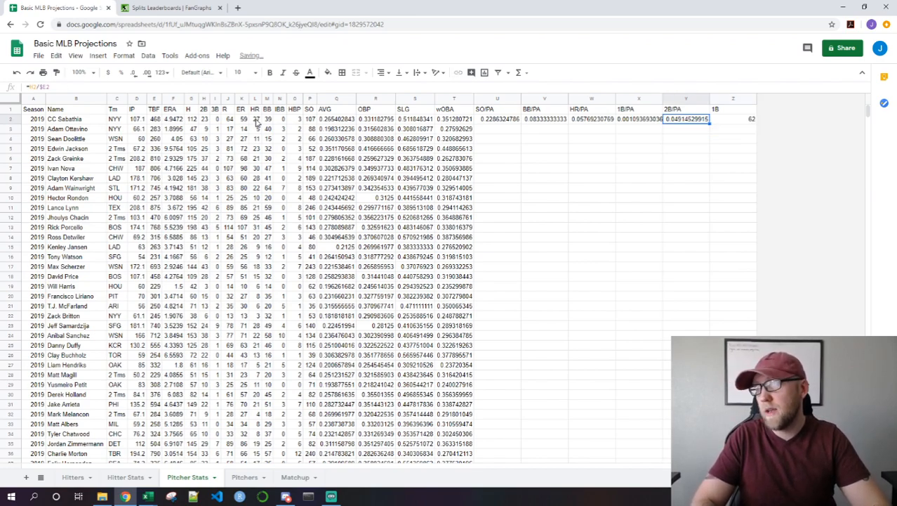
{"action": "key", "text": "Right"}
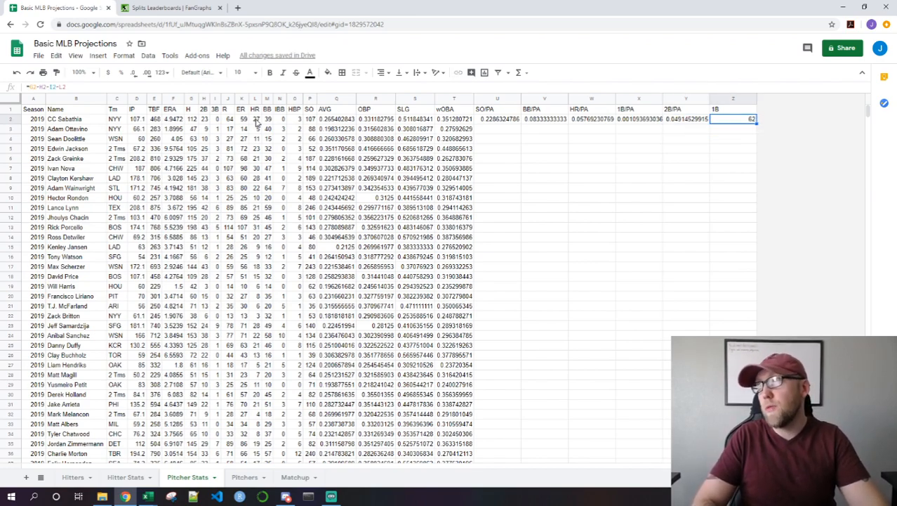
Change the 1B/PA formula in X2 to =Z2/E2, dividing the first pitcher's singles by batters faced
{"action": "key", "text": "Left"}
{"action": "key", "text": "Left"}
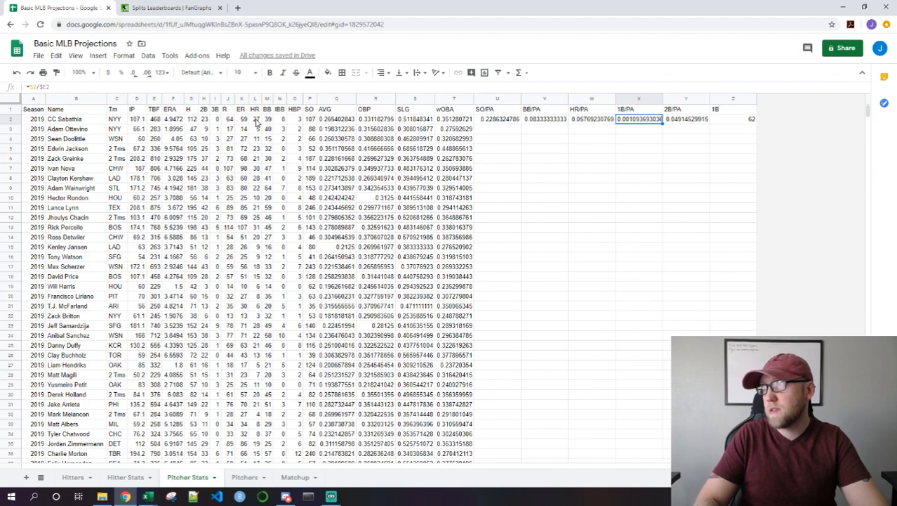
{"action": "type", "text": "="}
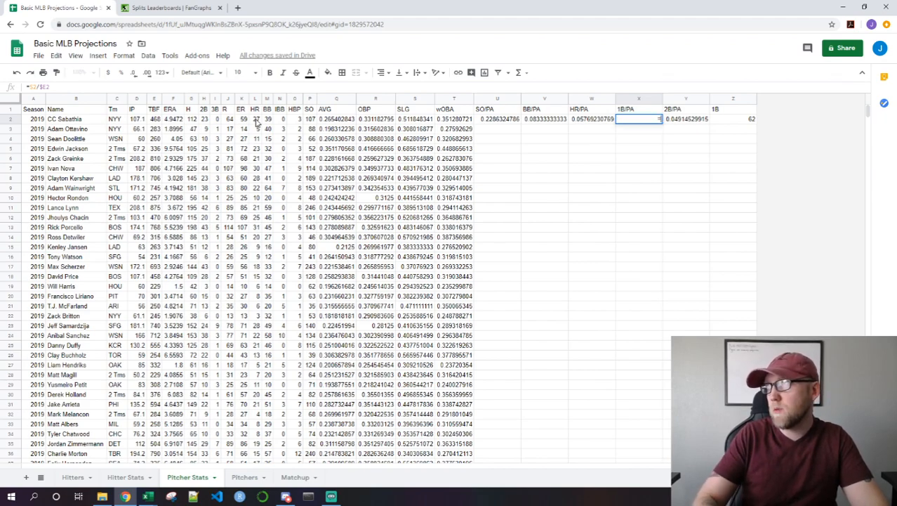
{"action": "key", "text": "Right"}
{"action": "type", "text": "/"}
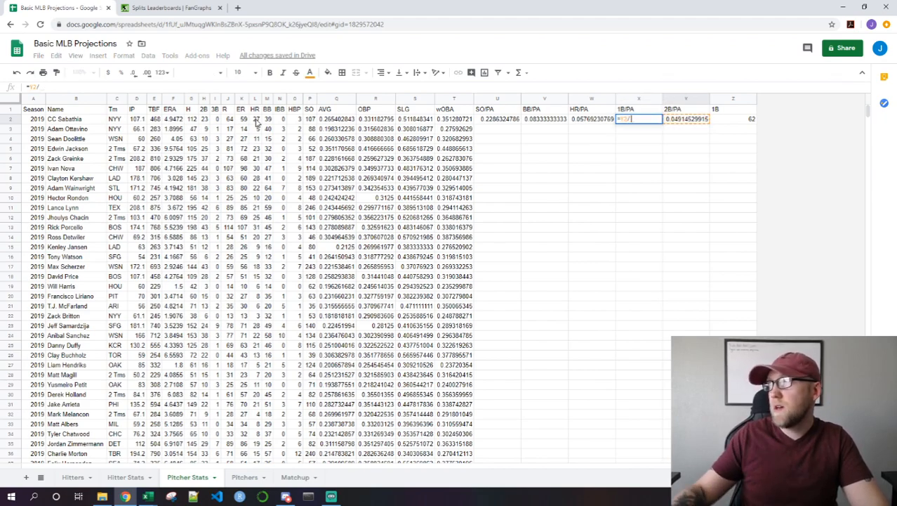
{"action": "key", "text": "BackSpace"}
{"action": "key", "text": "BackSpace"}
{"action": "key", "text": "BackSpace"}
{"action": "key", "text": "Right"}
{"action": "key", "text": "Right"}
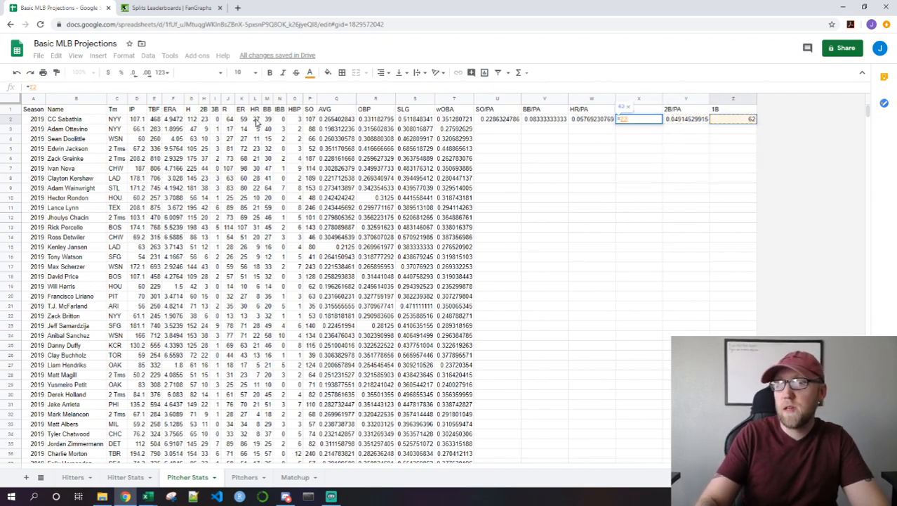
{"action": "type", "text": "/"}
{"action": "left_click", "coordinate": [155, 119]}
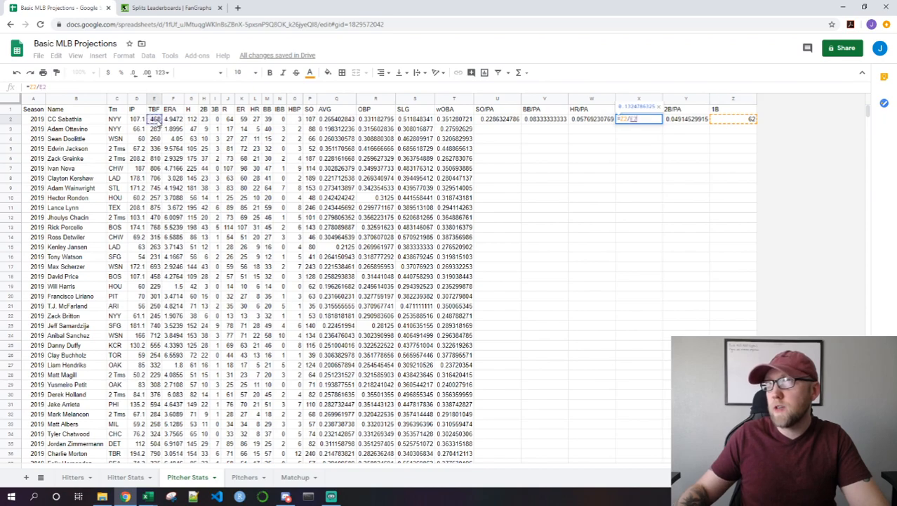
{"action": "key", "text": "Return"}
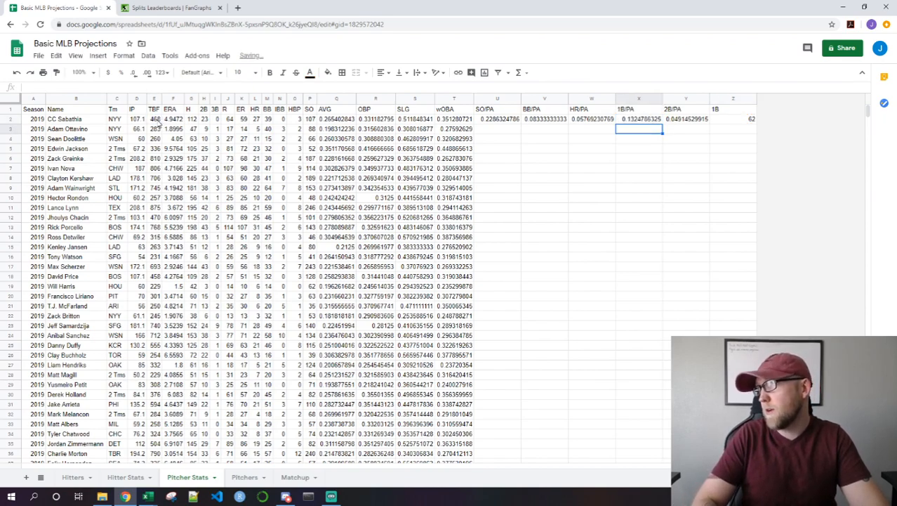
{"action": "key", "text": "Up"}
{"action": "key", "text": "shift+Left"}
{"action": "key", "text": "shift+Left"}
{"action": "key", "text": "shift+Left"}
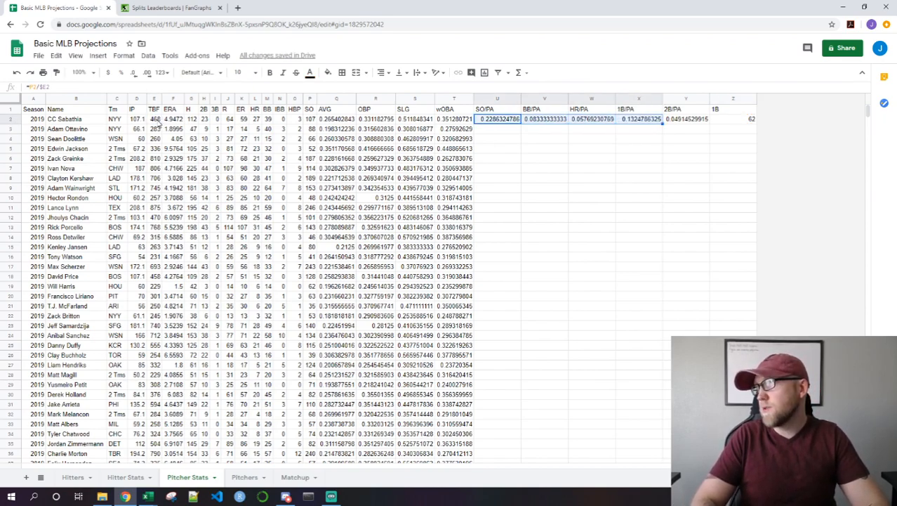
{"action": "key", "text": "shift+Right"}
{"action": "key", "text": "shift+Right"}
{"action": "type", "text": "C"}
{"action": "key", "text": "Up"}
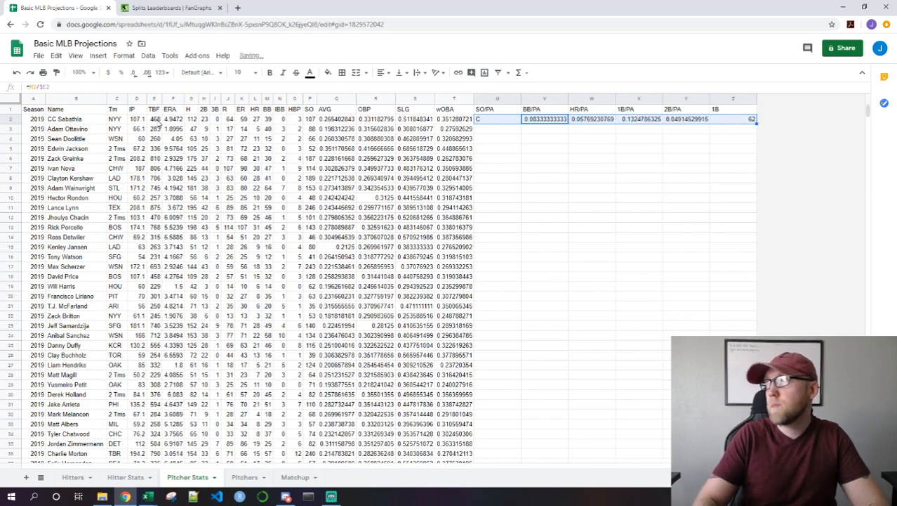
{"action": "key", "text": "ctrl+z"}
Copy the first pitcher's rate and singles formulas in U2:Z2 of the Pitcher Stats sheet
{"action": "key", "text": "Left"}
{"action": "key", "text": "Left"}
{"action": "key", "text": "Right"}
{"action": "key", "text": "Right"}
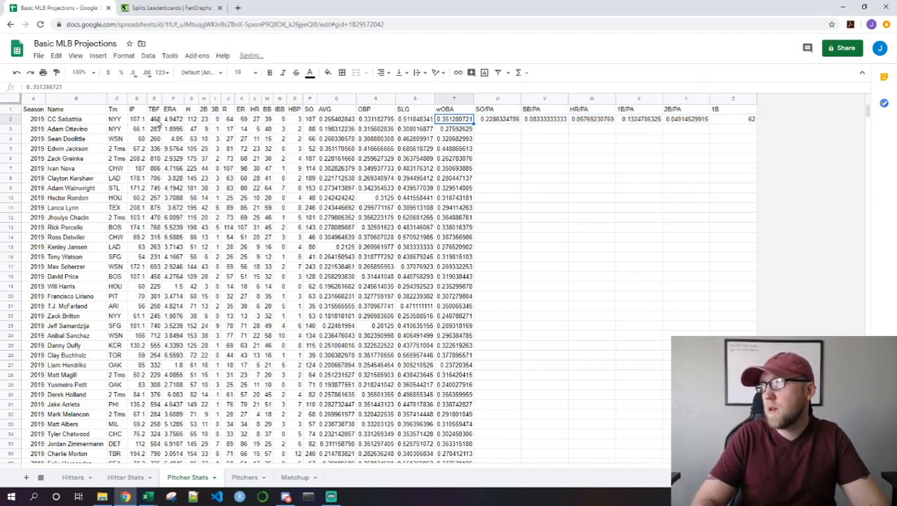
{"action": "key", "text": "ctrl+shift+Right"}
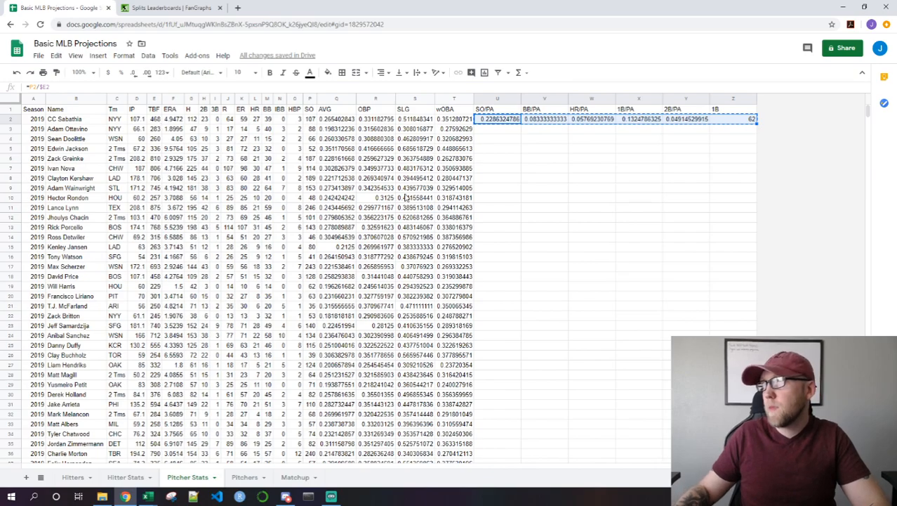
{"action": "key", "text": "ctrl+c"}
Select column U from U3 down through the remaining pitcher rows as the destination for the copied formulas
{"action": "key", "text": "Down"}
{"action": "key", "text": "shift+Down"}
{"action": "key", "text": "shift+Down"}
{"action": "key", "text": "shift+Down"}
{"action": "key", "text": "shift+Down"}
{"action": "key", "text": "shift+Down"}
{"action": "key", "text": "shift+Down"}
{"action": "key", "text": "shift+Down"}
{"action": "key", "text": "shift+Down"}
{"action": "key", "text": "shift+Down"}
{"action": "key", "text": "shift+Down"}
{"action": "key", "text": "shift+Down"}
{"action": "key", "text": "shift+Down"}
{"action": "key", "text": "shift+Down"}
{"action": "key", "text": "shift+Down"}
{"action": "key", "text": "shift+Down"}
{"action": "key", "text": "shift+Down"}
{"action": "key", "text": "shift+Down"}
{"action": "key", "text": "shift+Down"}
{"action": "key", "text": "shift+Down"}
{"action": "key", "text": "shift+Down"}
{"action": "key", "text": "shift+Down"}
{"action": "key", "text": "shift+Down"}
{"action": "key", "text": "shift+Down"}
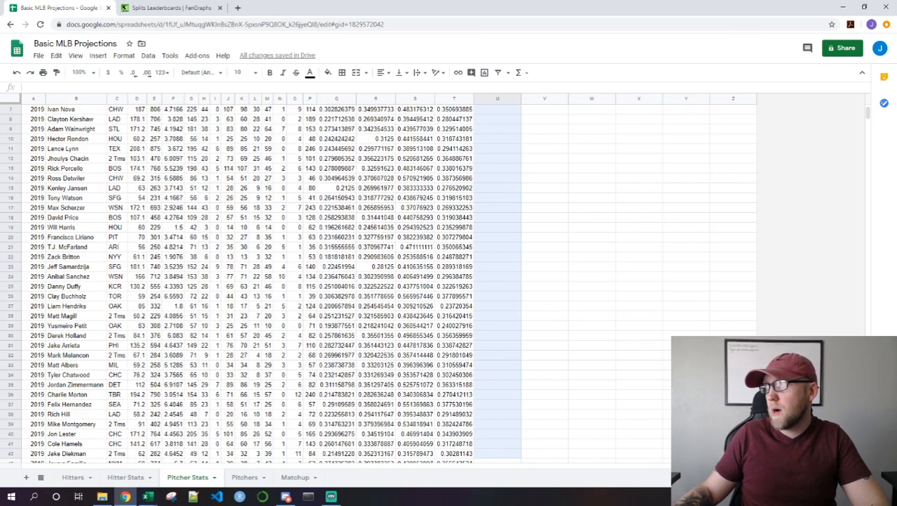
{"action": "key", "text": "shift+Down"}
{"action": "key", "text": "shift+Down"}
{"action": "key", "text": "shift+Down"}
{"action": "key", "text": "shift+Down"}
{"action": "key", "text": "shift+Down"}
{"action": "key", "text": "shift+Down"}
{"action": "key", "text": "shift+Down"}
{"action": "key", "text": "shift+Down"}
{"action": "key", "text": "shift+Down"}
{"action": "key", "text": "shift+Down"}
{"action": "key", "text": "shift+Down"}
{"action": "key", "text": "shift+Down"}
{"action": "key", "text": "shift+Down"}
{"action": "key", "text": "shift+Down"}
{"action": "key", "text": "shift+Down"}
{"action": "key", "text": "shift+Down"}
{"action": "key", "text": "shift+Down"}
{"action": "key", "text": "shift+Down"}
{"action": "key", "text": "shift+Down"}
{"action": "key", "text": "shift+Down"}
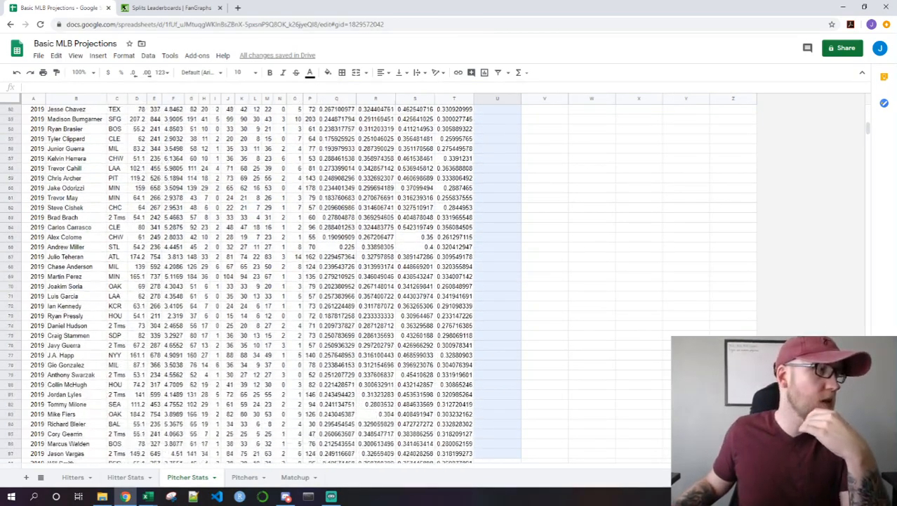
{"action": "key", "text": "shift+Down"}
{"action": "key", "text": "shift+Down"}
{"action": "key", "text": "shift+Down"}
{"action": "key", "text": "shift+Down"}
{"action": "key", "text": "shift+Down"}
{"action": "key", "text": "shift+Down"}
{"action": "key", "text": "shift+Down"}
{"action": "key", "text": "shift+Down"}
{"action": "key", "text": "shift+Down"}
{"action": "key", "text": "shift+Down"}
{"action": "key", "text": "shift+Down"}
{"action": "key", "text": "shift+Down"}
{"action": "key", "text": "shift+Down"}
{"action": "key", "text": "shift+Down"}
{"action": "key", "text": "shift+Down"}
{"action": "key", "text": "shift+Down"}
{"action": "key", "text": "shift+Down"}
{"action": "key", "text": "shift+Down"}
{"action": "key", "text": "shift+Down"}
{"action": "key", "text": "shift+Down"}
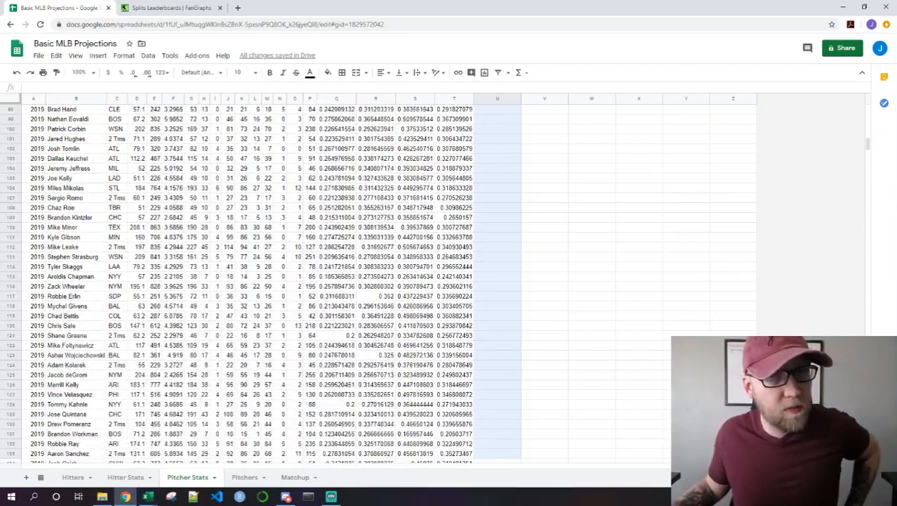
{"action": "key", "text": "shift+Down"}
{"action": "key", "text": "shift+Down"}
{"action": "key", "text": "shift+Down"}
{"action": "key", "text": "shift+Down"}
{"action": "key", "text": "shift+Down"}
{"action": "key", "text": "shift+Down"}
{"action": "key", "text": "shift+Down"}
{"action": "key", "text": "shift+Down"}
{"action": "key", "text": "shift+Down"}
{"action": "key", "text": "shift+Down"}
{"action": "key", "text": "shift+Down"}
{"action": "key", "text": "shift+Down"}
{"action": "key", "text": "shift+Down"}
{"action": "key", "text": "shift+Down"}
{"action": "key", "text": "shift+Down"}
{"action": "key", "text": "shift+Down"}
{"action": "key", "text": "shift+Down"}
{"action": "key", "text": "shift+Down"}
{"action": "key", "text": "shift+Down"}
{"action": "key", "text": "shift+Down"}
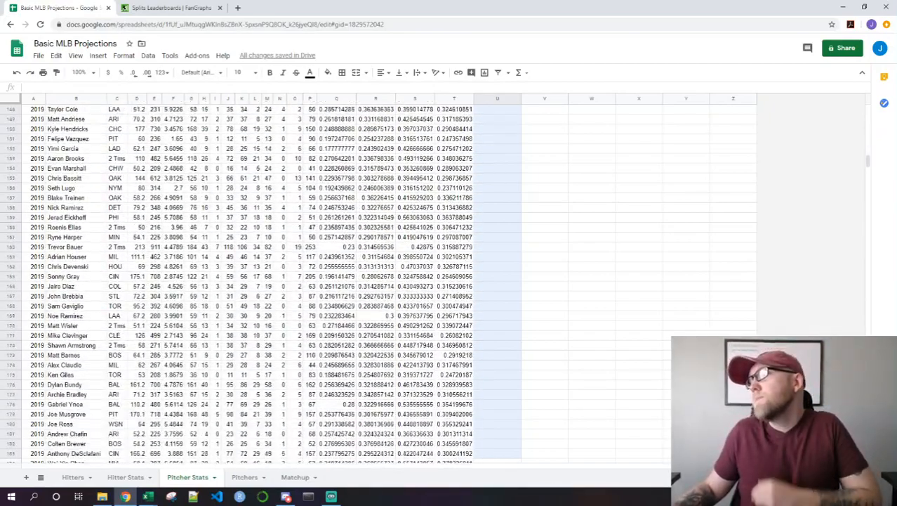
{"action": "key", "text": "shift+Down"}
{"action": "key", "text": "shift+Down"}
{"action": "key", "text": "shift+Down"}
{"action": "key", "text": "shift+Down"}
{"action": "key", "text": "shift+Down"}
{"action": "key", "text": "shift+Down"}
{"action": "key", "text": "shift+Down"}
{"action": "key", "text": "shift+Down"}
{"action": "key", "text": "shift+Down"}
{"action": "key", "text": "shift+Down"}
{"action": "key", "text": "shift+Down"}
{"action": "key", "text": "shift+Down"}
{"action": "key", "text": "shift+Down"}
{"action": "key", "text": "shift+Down"}
{"action": "key", "text": "shift+Down"}
{"action": "key", "text": "shift+Down"}
{"action": "key", "text": "shift+Down"}
{"action": "key", "text": "shift+Down"}
{"action": "key", "text": "shift+Down"}
{"action": "key", "text": "shift+Down"}
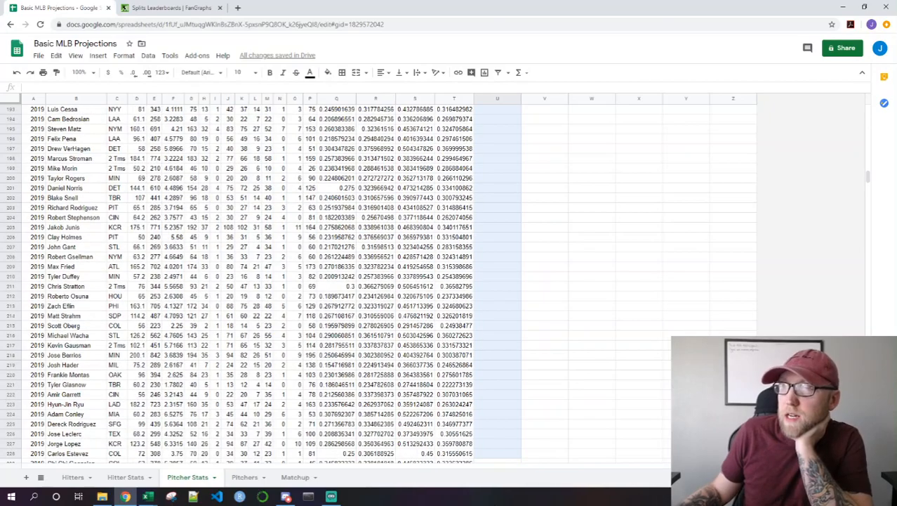
{"action": "key", "text": "shift+Down"}
{"action": "key", "text": "shift+Down"}
{"action": "key", "text": "shift+Down"}
{"action": "key", "text": "shift+Down"}
{"action": "key", "text": "shift+Down"}
{"action": "key", "text": "shift+Down"}
{"action": "key", "text": "shift+Down"}
{"action": "key", "text": "shift+Down"}
{"action": "key", "text": "shift+Down"}
{"action": "key", "text": "shift+Down"}
{"action": "key", "text": "shift+Down"}
{"action": "key", "text": "shift+Down"}
{"action": "key", "text": "shift+Down"}
{"action": "key", "text": "shift+Down"}
{"action": "key", "text": "shift+Down"}
{"action": "key", "text": "shift+Down"}
{"action": "key", "text": "shift+Down"}
{"action": "key", "text": "shift+Down"}
{"action": "key", "text": "shift+Down"}
{"action": "key", "text": "shift+Down"}
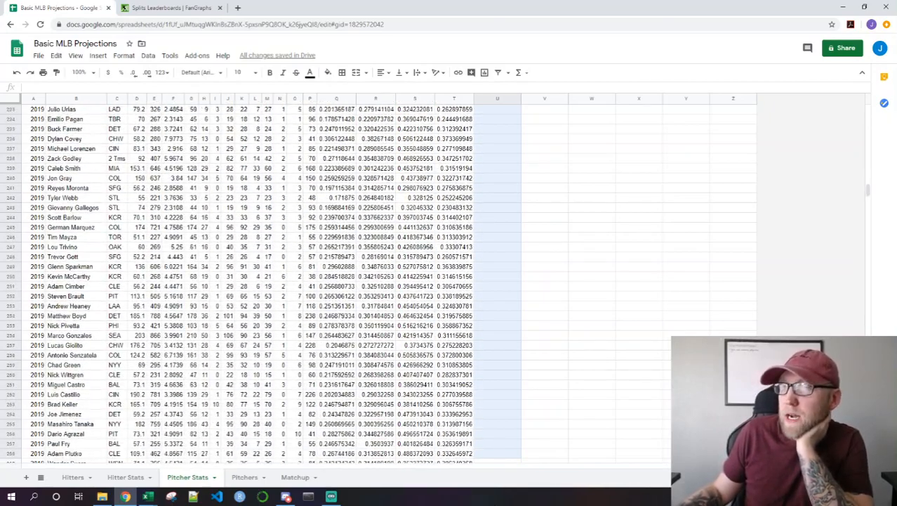
{"action": "key", "text": "shift+Down"}
{"action": "key", "text": "shift+Down"}
{"action": "key", "text": "shift+Down"}
{"action": "key", "text": "shift+Down"}
{"action": "key", "text": "shift+Down"}
{"action": "key", "text": "shift+Down"}
{"action": "key", "text": "shift+Down"}
{"action": "key", "text": "shift+Down"}
{"action": "key", "text": "shift+Down"}
{"action": "key", "text": "shift+Down"}
{"action": "key", "text": "shift+Down"}
{"action": "key", "text": "shift+Down"}
{"action": "key", "text": "shift+Down"}
{"action": "key", "text": "shift+Down"}
{"action": "key", "text": "shift+Down"}
{"action": "key", "text": "shift+Down"}
{"action": "key", "text": "shift+Down"}
{"action": "key", "text": "shift+Down"}
{"action": "key", "text": "shift+Down"}
{"action": "key", "text": "shift+Down"}
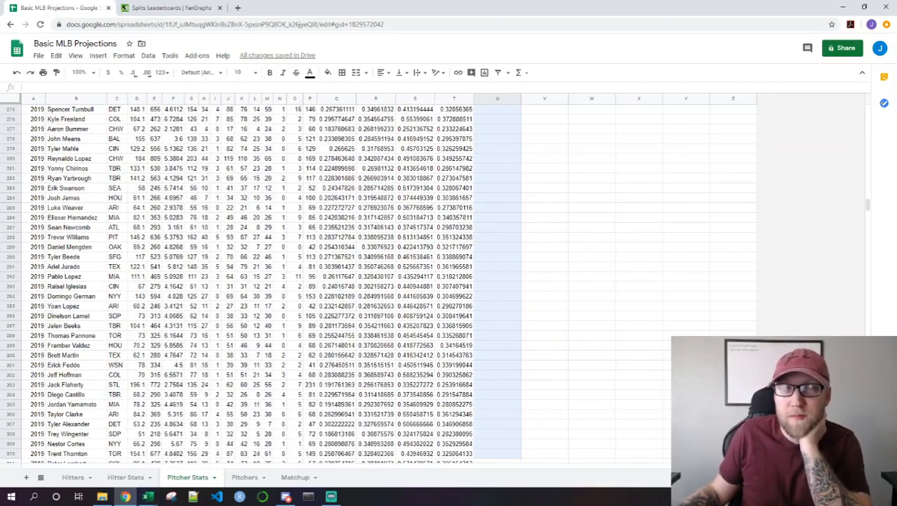
Extend the column U selection down to row 342 of Pitcher Stats and paste the copied rate and singles formulas for all remaining pitchers
{"action": "key", "text": "shift+Down"}
{"action": "key", "text": "shift+Down"}
{"action": "key", "text": "shift+Down"}
{"action": "key", "text": "shift+Down"}
{"action": "key", "text": "shift+Down"}
{"action": "key", "text": "shift+Down"}
{"action": "key", "text": "shift+Down"}
{"action": "key", "text": "shift+Down"}
{"action": "key", "text": "shift+Down"}
{"action": "key", "text": "shift+Down"}
{"action": "key", "text": "shift+Down"}
{"action": "key", "text": "shift+Down"}
{"action": "key", "text": "shift+Down"}
{"action": "key", "text": "shift+Down"}
{"action": "key", "text": "shift+Down"}
{"action": "key", "text": "shift+Down"}
{"action": "key", "text": "shift+Down"}
{"action": "key", "text": "shift+Down"}
{"action": "key", "text": "shift+Down"}
{"action": "key", "text": "shift+Down"}
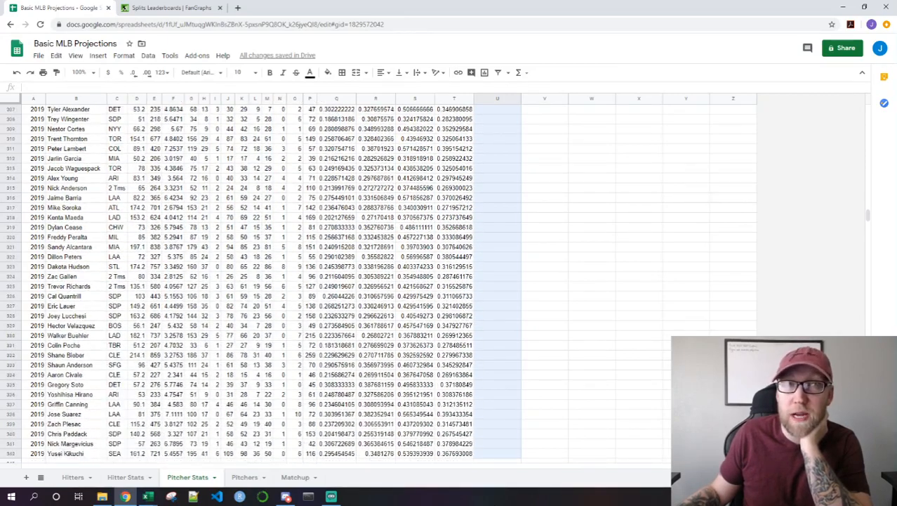
{"action": "key", "text": "shift+Up"}
{"action": "key", "text": "shift+Up"}
{"action": "key", "text": "shift+Up"}
{"action": "key", "text": "shift+Up"}
{"action": "key", "text": "shift+Up"}
{"action": "key", "text": "shift+Up"}
{"action": "key", "text": "shift+Up"}
{"action": "key", "text": "shift+Up"}
{"action": "key", "text": "shift+Up"}
{"action": "key", "text": "shift+Up"}
{"action": "key", "text": "shift+Up"}
{"action": "key", "text": "shift+Up"}
{"action": "key", "text": "shift+Up"}
{"action": "key", "text": "shift+Up"}
{"action": "key", "text": "shift+Up"}
{"action": "key", "text": "shift+Up"}
{"action": "key", "text": "shift+Up"}
{"action": "key", "text": "shift+Up"}
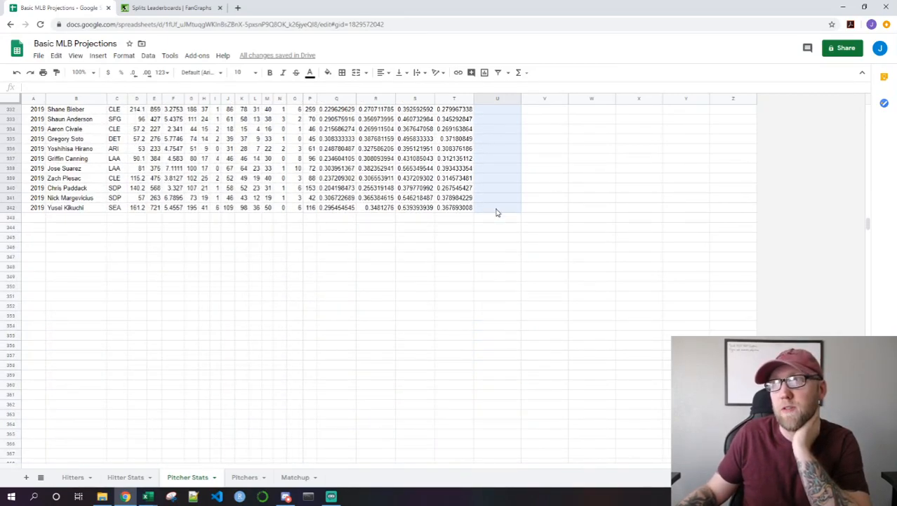
{"action": "key", "text": "ctrl+v"}
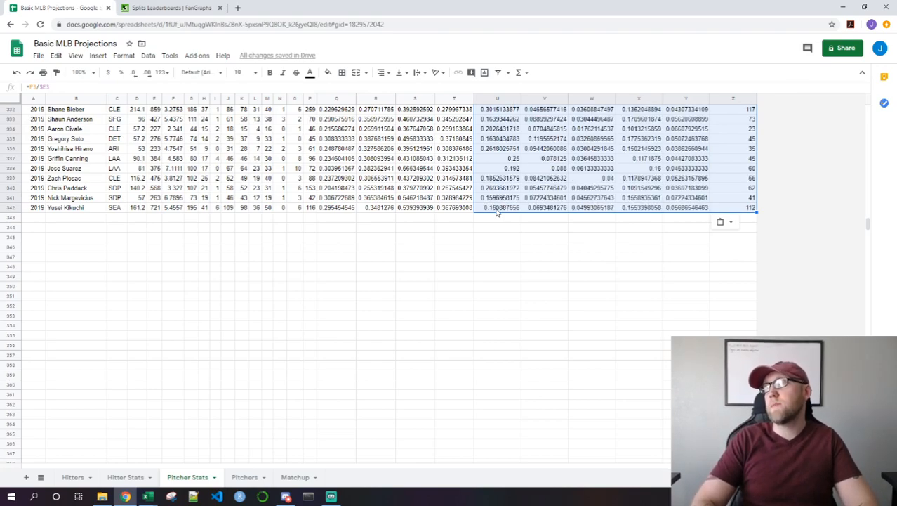
{"action": "key", "text": "Up"}
{"action": "key", "text": "Left"}
{"action": "key", "text": "Up"}
{"action": "key", "text": "Down"}
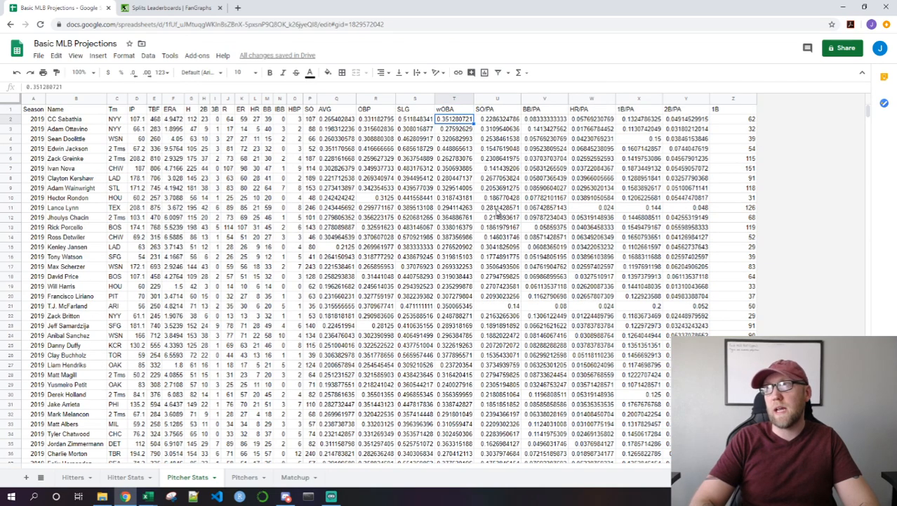
{"action": "key", "text": "Right"}
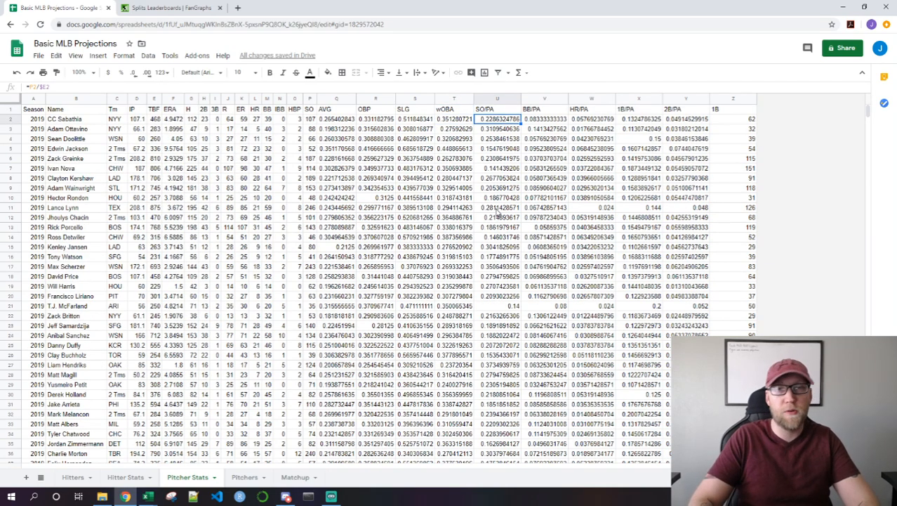
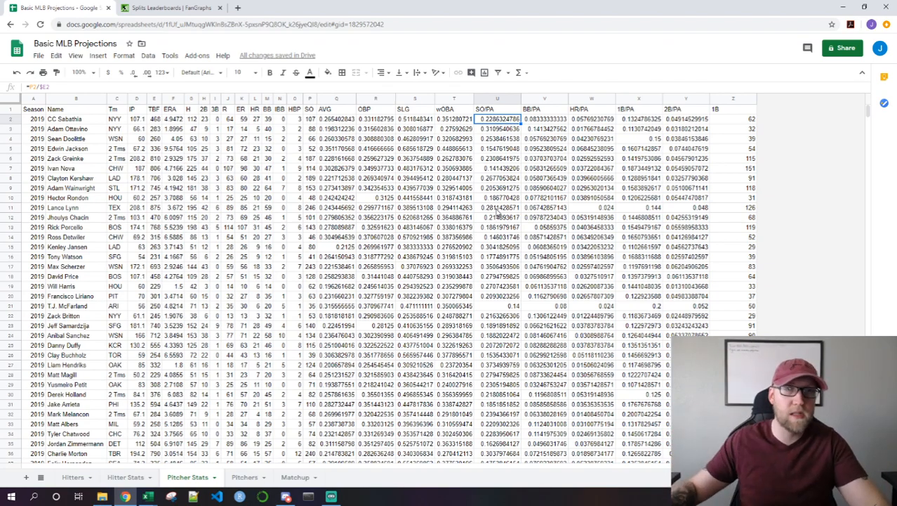
{"action": "left_click", "coordinate": [27, 111]}
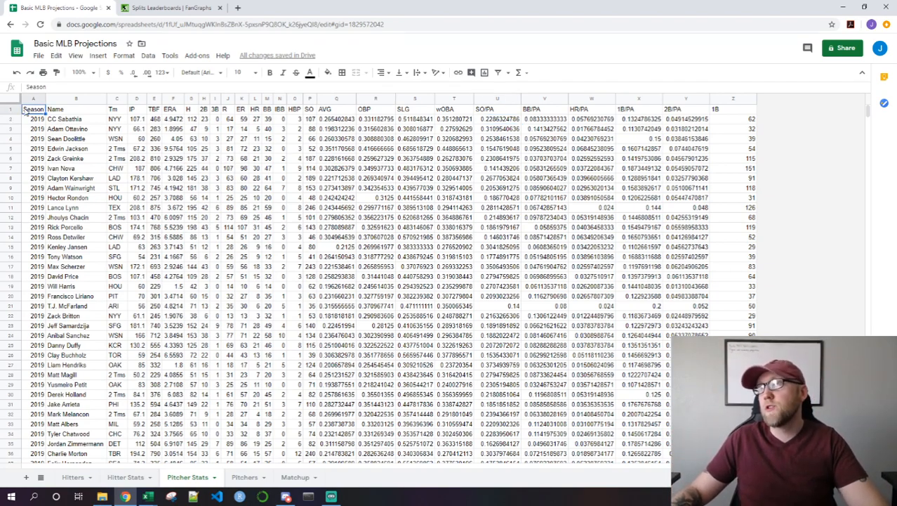
Copy the stat headers in B1:H1 of the Hitters sheet over the headers starting at B1 of the Pitchers sheet
{"action": "left_click", "coordinate": [242, 477]}
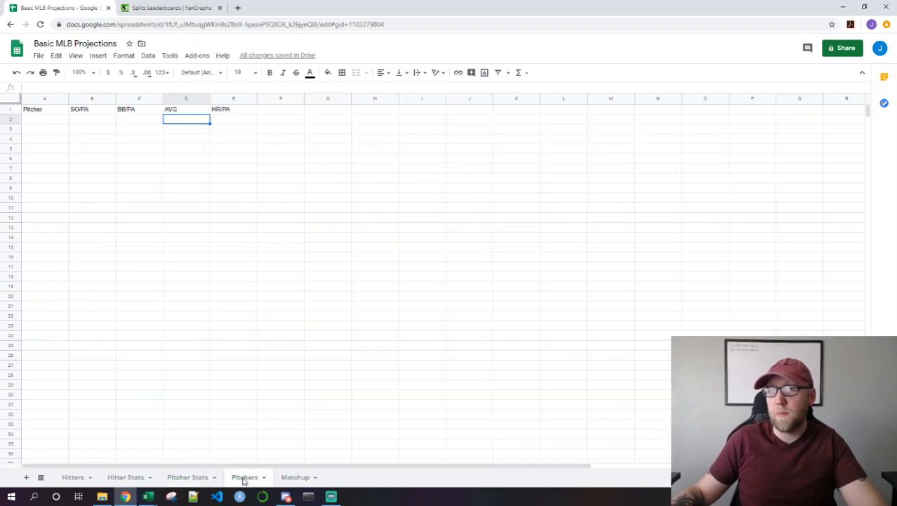
{"action": "left_click", "coordinate": [49, 121]}
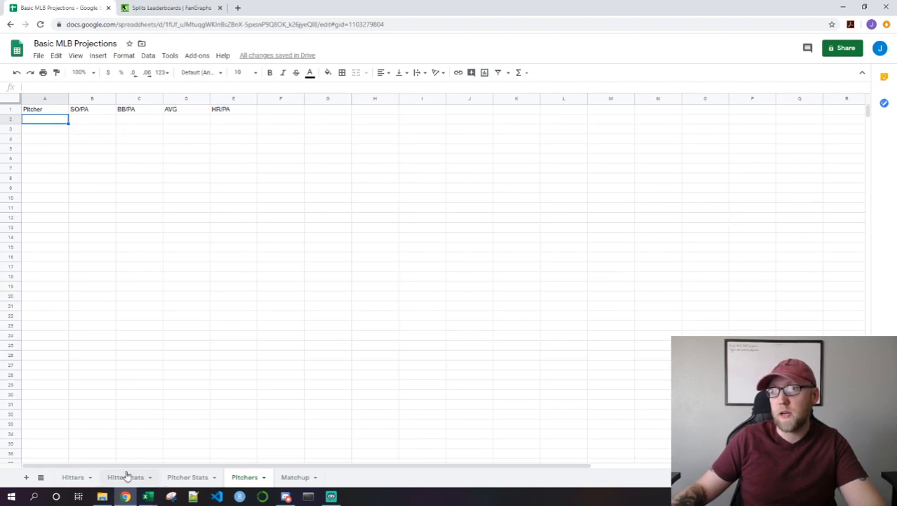
{"action": "left_click", "coordinate": [72, 478]}
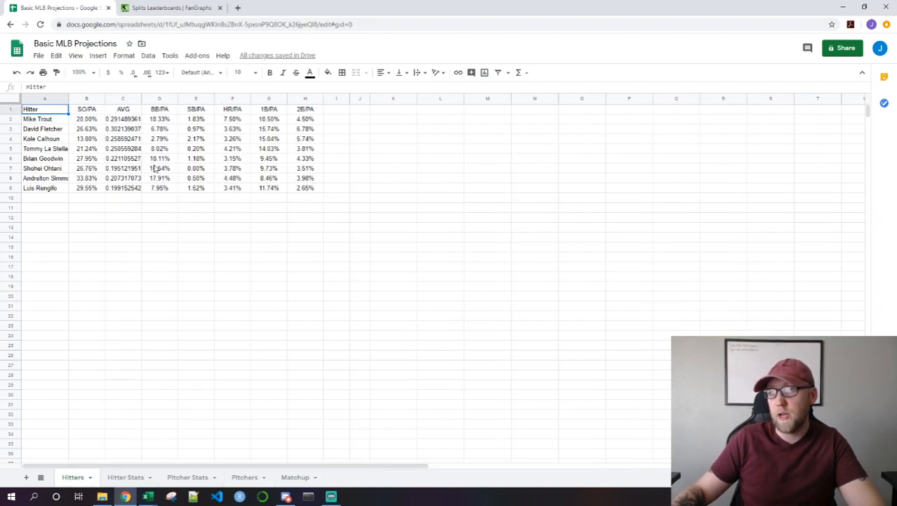
{"action": "left_click_drag", "start_coordinate": [86, 110], "coordinate": [302, 111]}
{"action": "key", "text": "ctrl+c"}
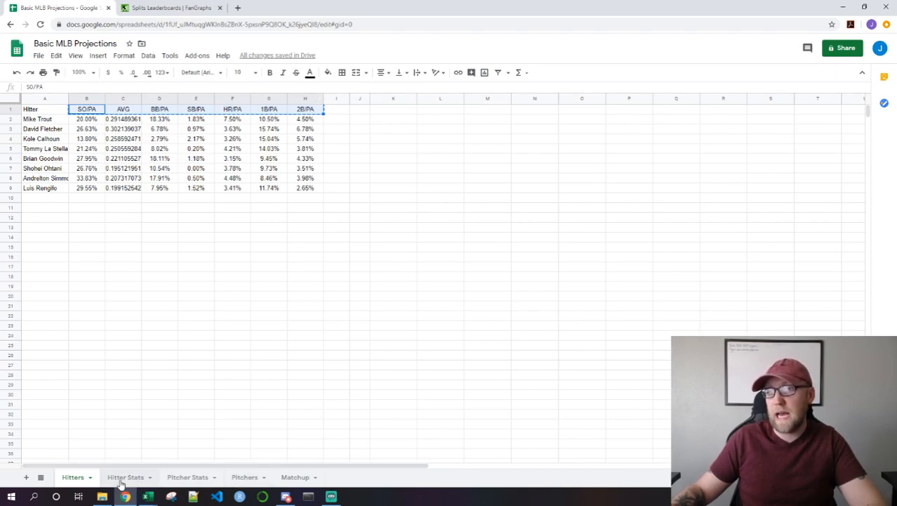
{"action": "left_click", "coordinate": [86, 111]}
{"action": "right_click", "coordinate": [84, 111]}
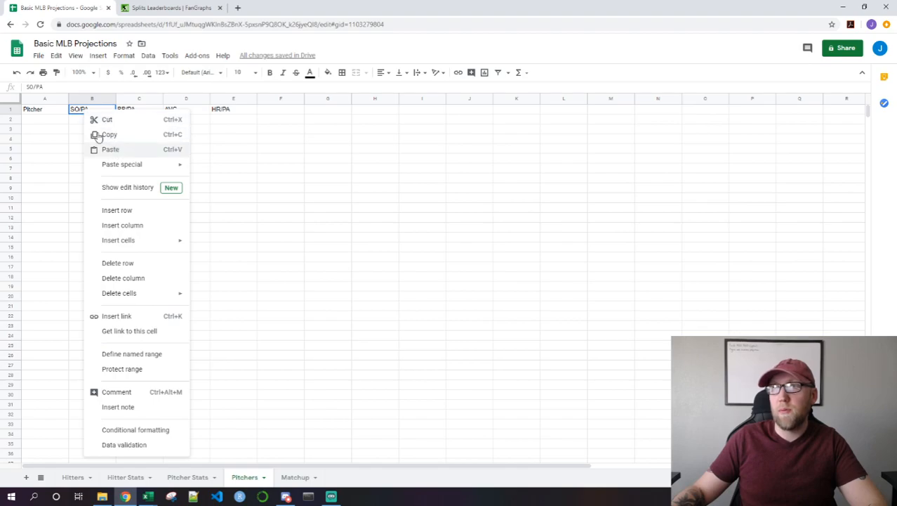
{"action": "left_click", "coordinate": [78, 113]}
{"action": "key", "text": "ctrl+v"}
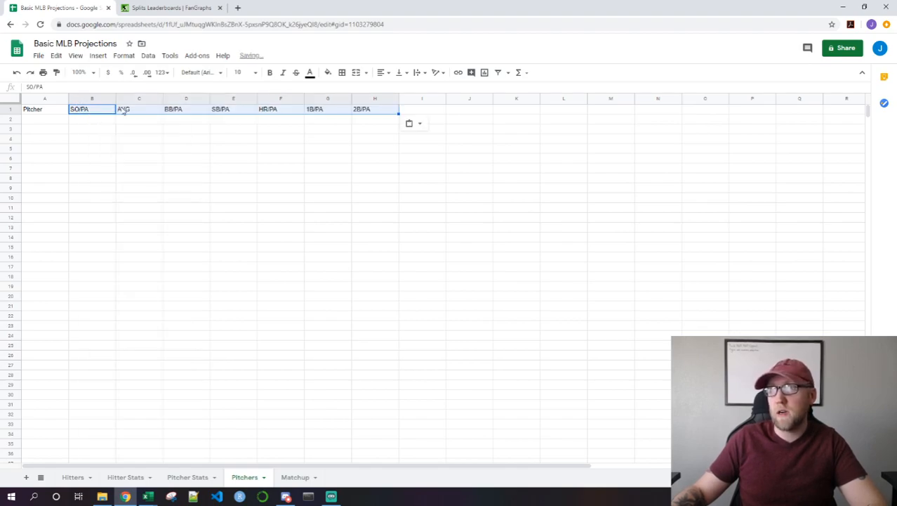
{"action": "left_click", "coordinate": [92, 111]}
{"action": "left_click", "coordinate": [88, 122]}
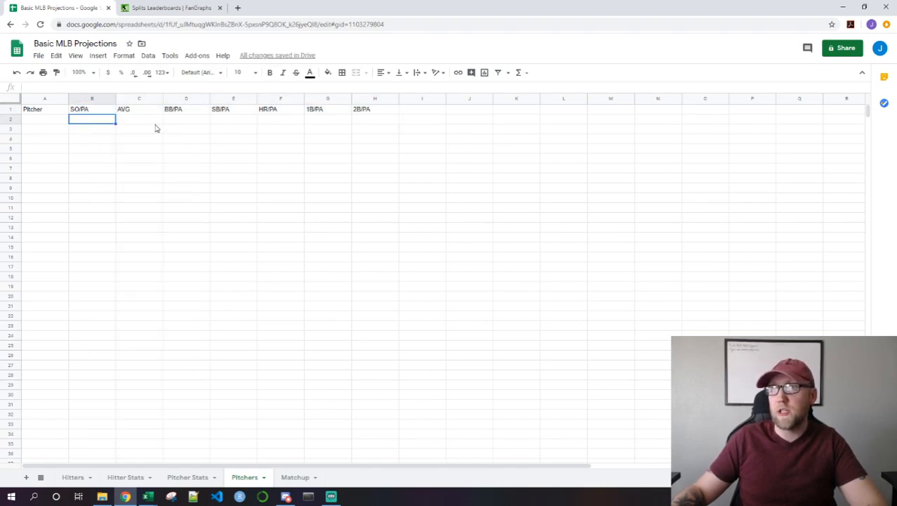
Enter Clayton Kershaw as the first pitcher in A2 of the Pitchers sheet and fit column A to the name
{"action": "left_click", "coordinate": [40, 121]}
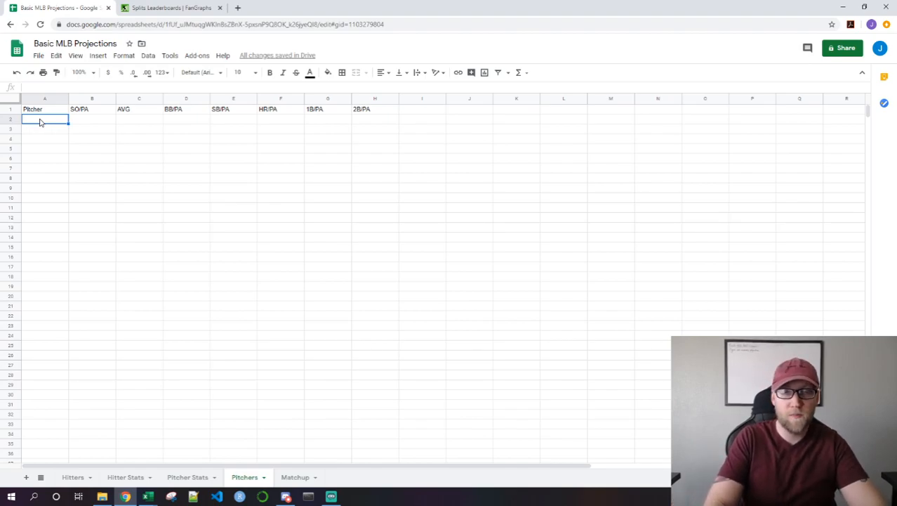
{"action": "type", "text": "Clayton Kershaw"}
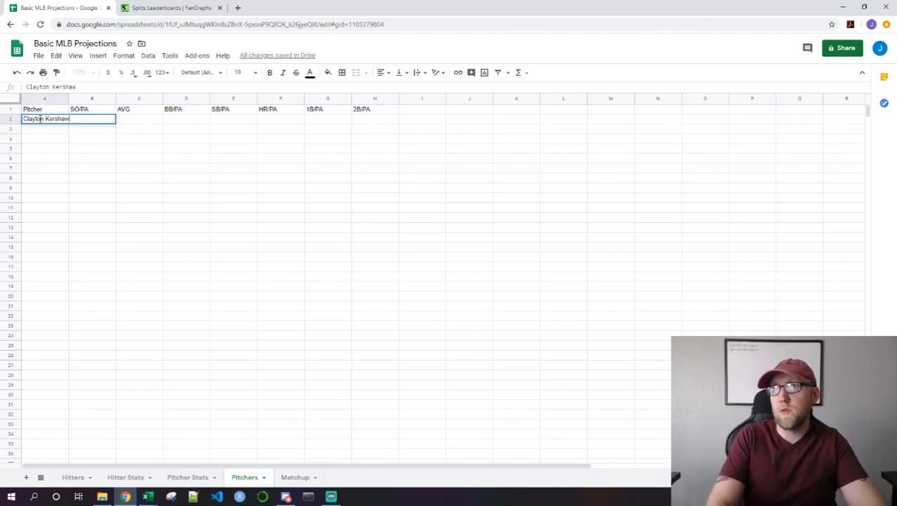
{"action": "key", "text": "Tab"}
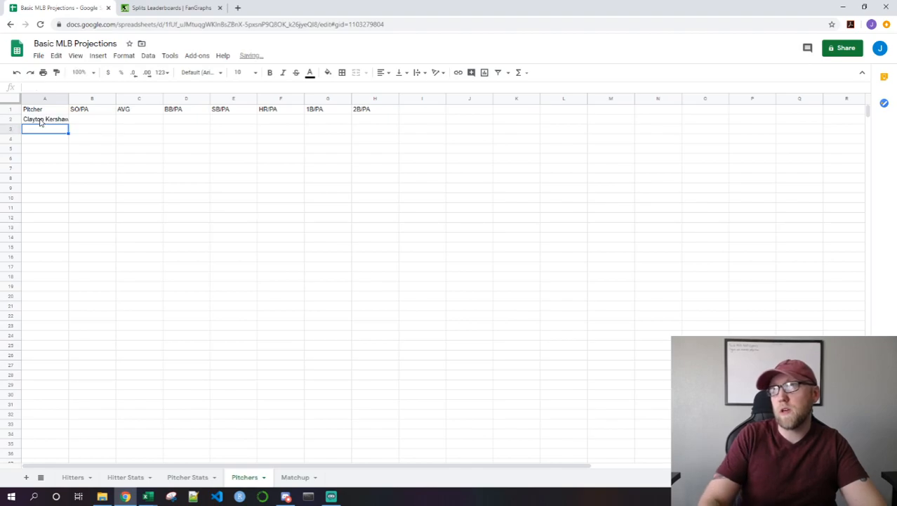
{"action": "double_click", "coordinate": [67, 97]}
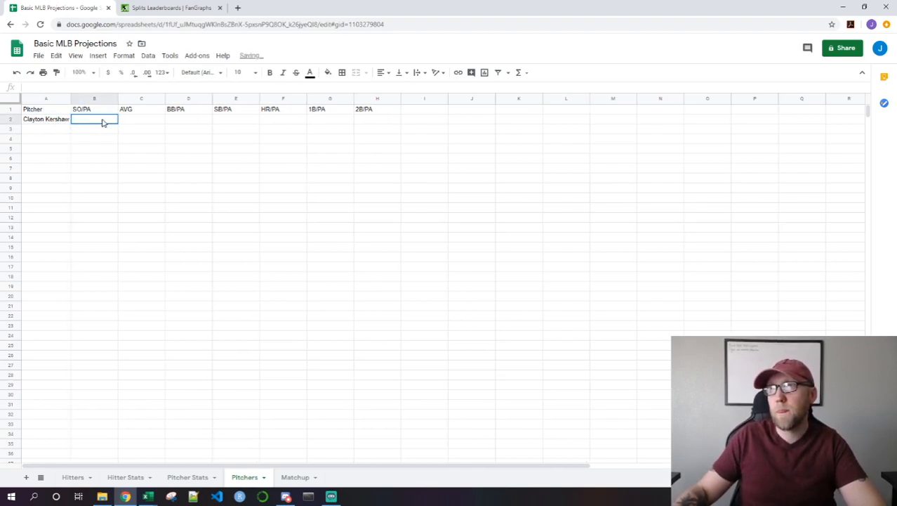
Start an INDEX formula in B2 under SO/PA, referencing the range 'Pitcher Stats'!B2:Z342
{"action": "type", "text": "=I"}
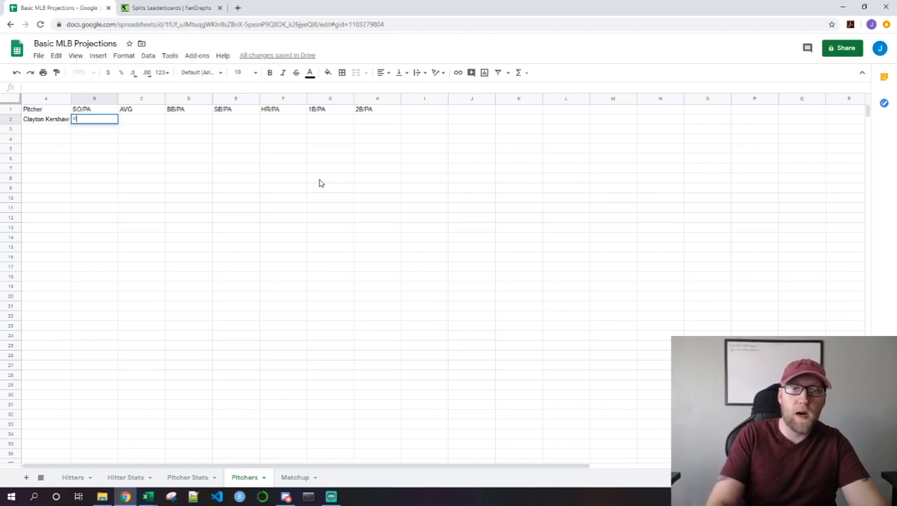
{"action": "type", "text": "ndex("}
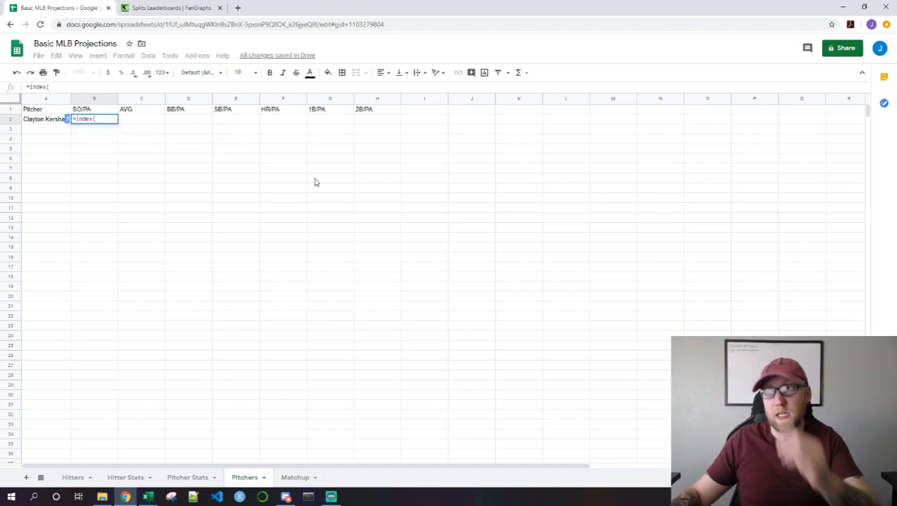
{"action": "left_click", "coordinate": [179, 477]}
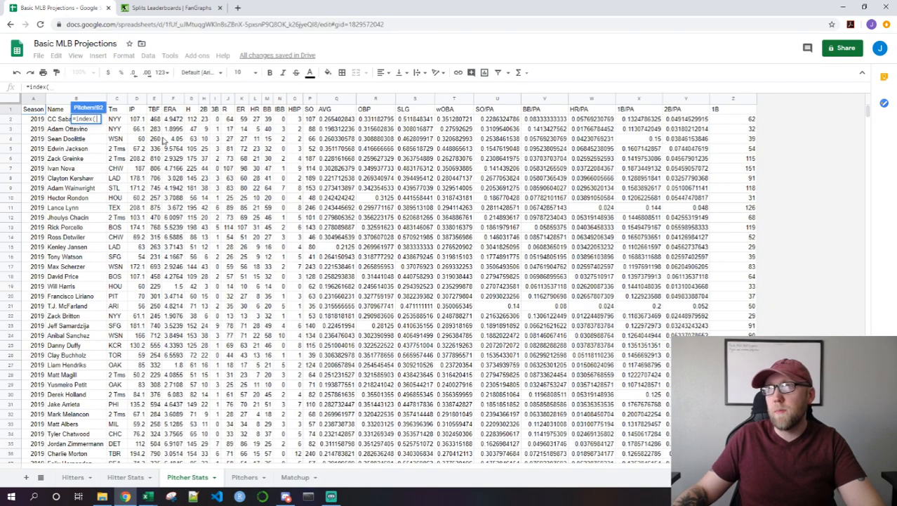
{"action": "left_click", "coordinate": [51, 122]}
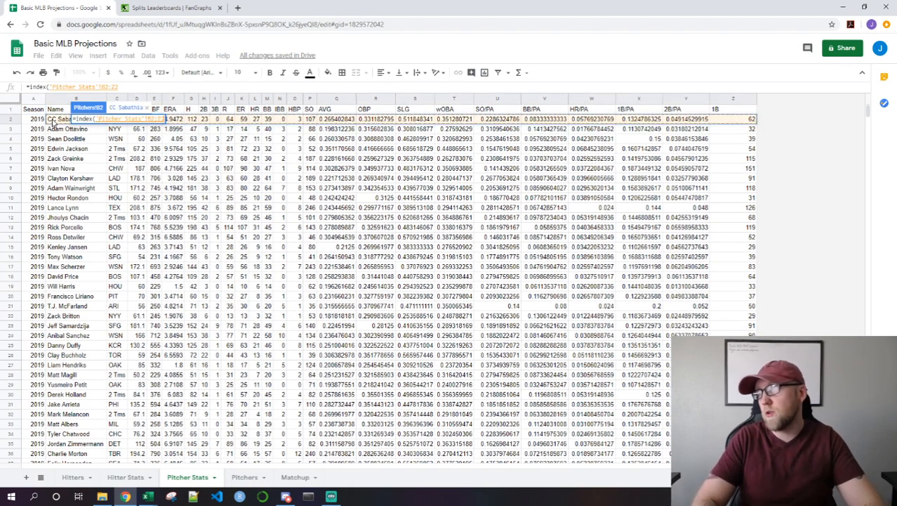
{"action": "key", "text": "ctrl+shift+Right"}
{"action": "key", "text": "ctrl+shift+Down"}
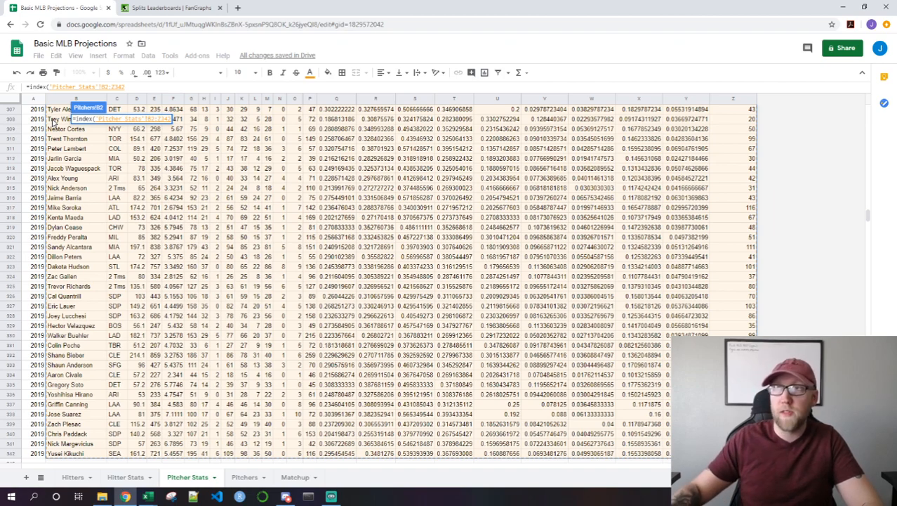
Make the INDEX range absolute as 'Pitcher Stats'!$B$2:$Z$342 and add a comma for the row argument
{"action": "left_click", "coordinate": [109, 86]}
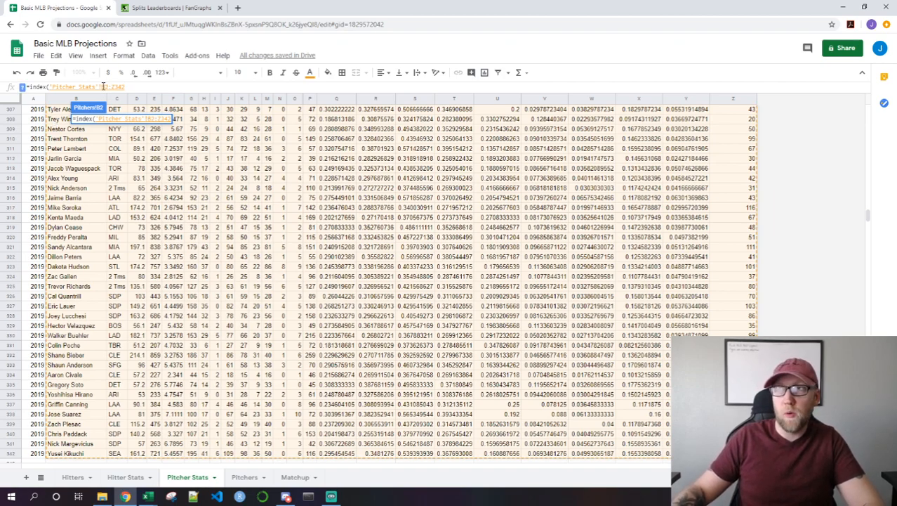
{"action": "key", "text": "F4"}
{"action": "key", "text": "Right"}
{"action": "type", "text": "$"}
{"action": "key", "text": "Right"}
{"action": "key", "text": "Right"}
{"action": "type", "text": "$"}
{"action": "key", "text": "Right"}
{"action": "type", "text": "$342,"}
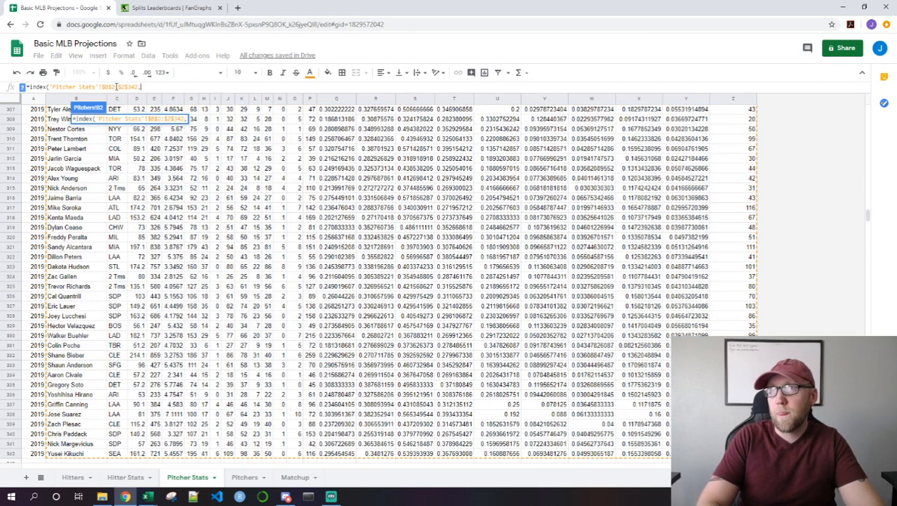
Add a nested MATCH function as the row argument, with $A2 of the Pitchers sheet as its search key
{"action": "type", "text": "match("}
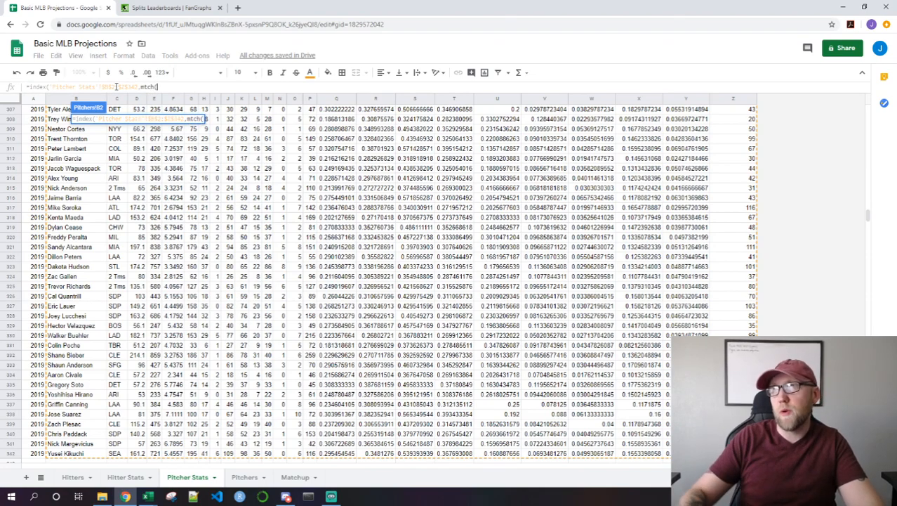
{"action": "key", "text": "BackSpace"}
{"action": "key", "text": "BackSpace"}
{"action": "key", "text": "BackSpace"}
{"action": "key", "text": "BackSpace"}
{"action": "key", "text": "BackSpace"}
{"action": "type", "text": "ma"}
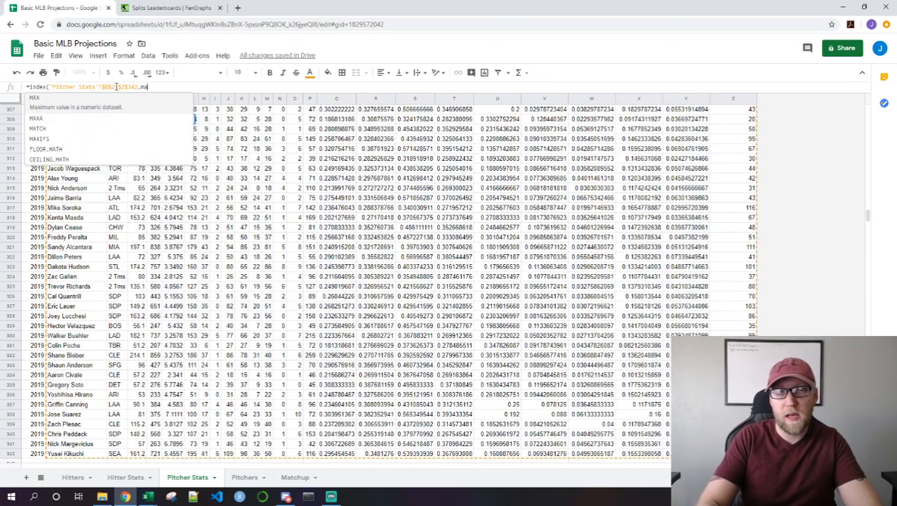
{"action": "type", "text": "tch("}
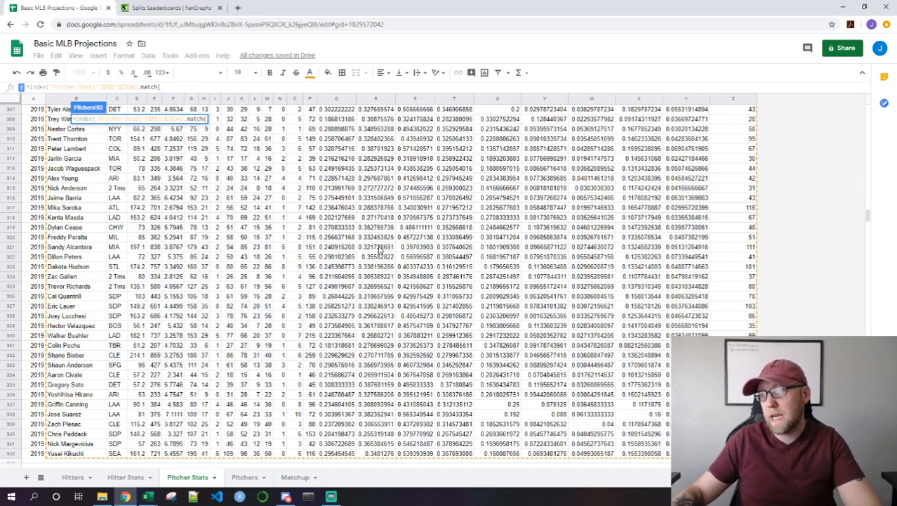
{"action": "left_click", "coordinate": [244, 479]}
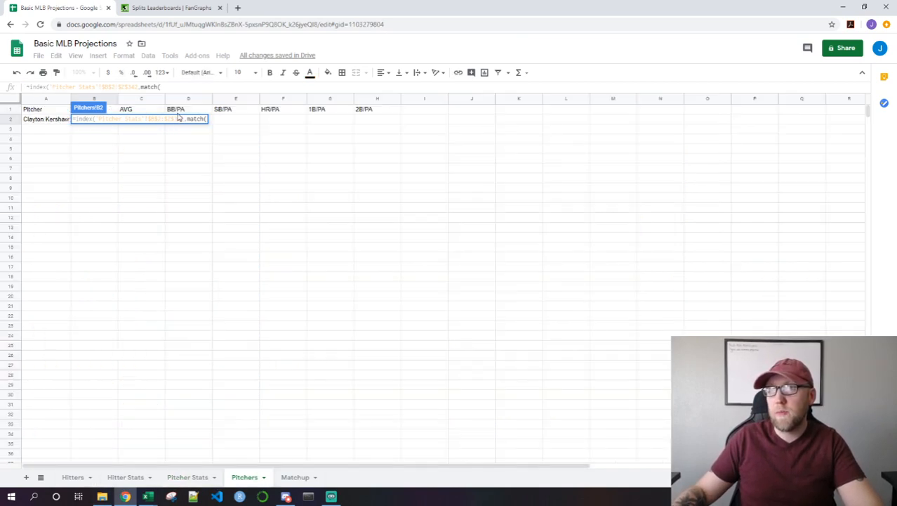
{"action": "left_click", "coordinate": [41, 119]}
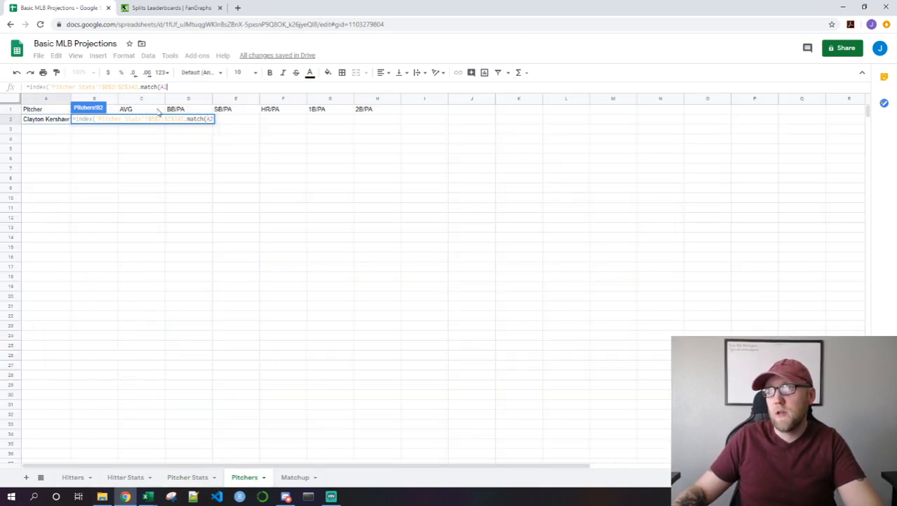
{"action": "left_click", "coordinate": [161, 87]}
{"action": "type", "text": "$A2"}
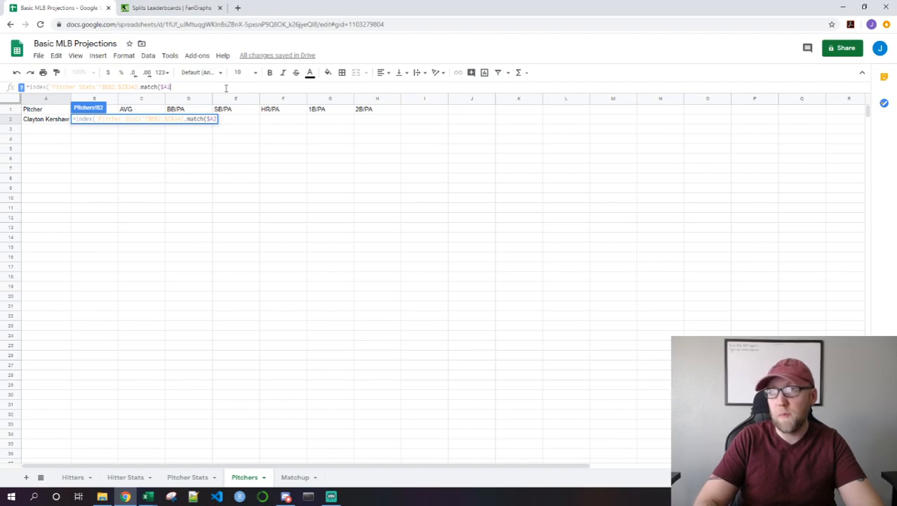
{"action": "type", "text": ","}
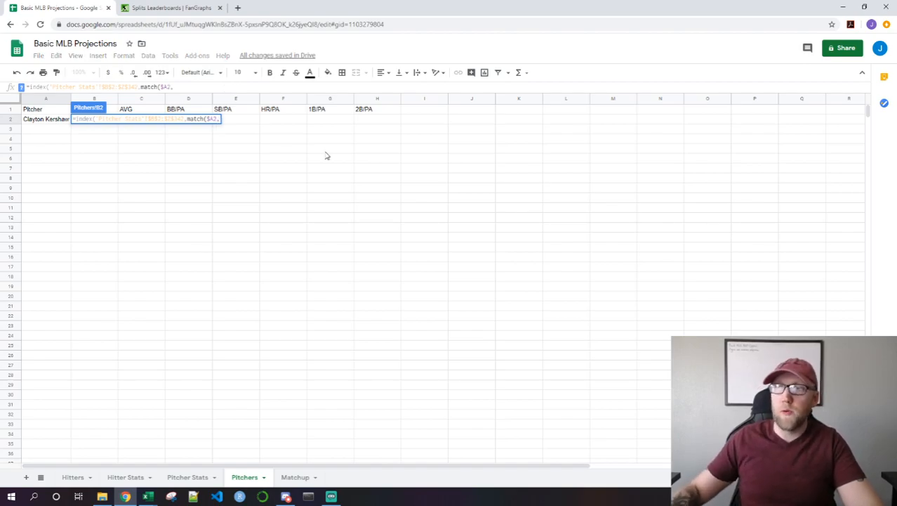
Reference the pitcher names on the Pitcher Stats sheet, starting with B2:B3, as the row MATCH's lookup range
{"action": "left_click", "coordinate": [199, 477]}
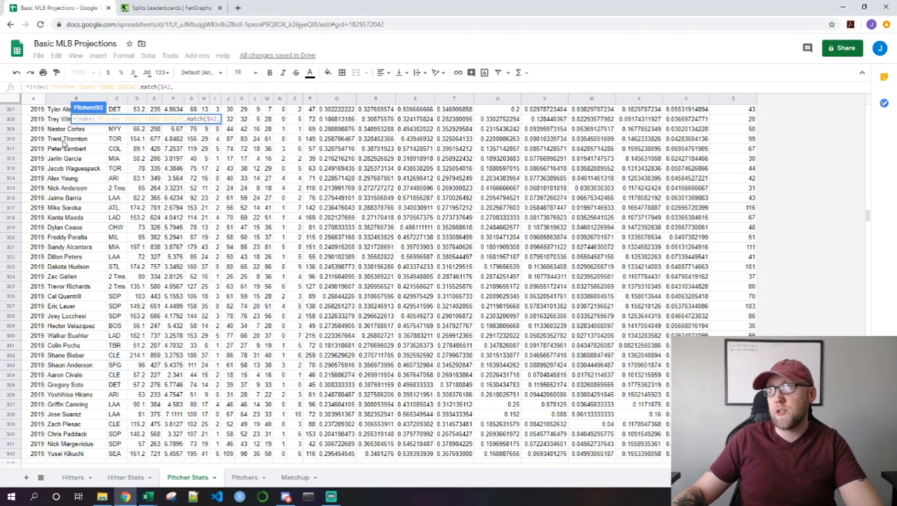
{"action": "left_click", "coordinate": [64, 140]}
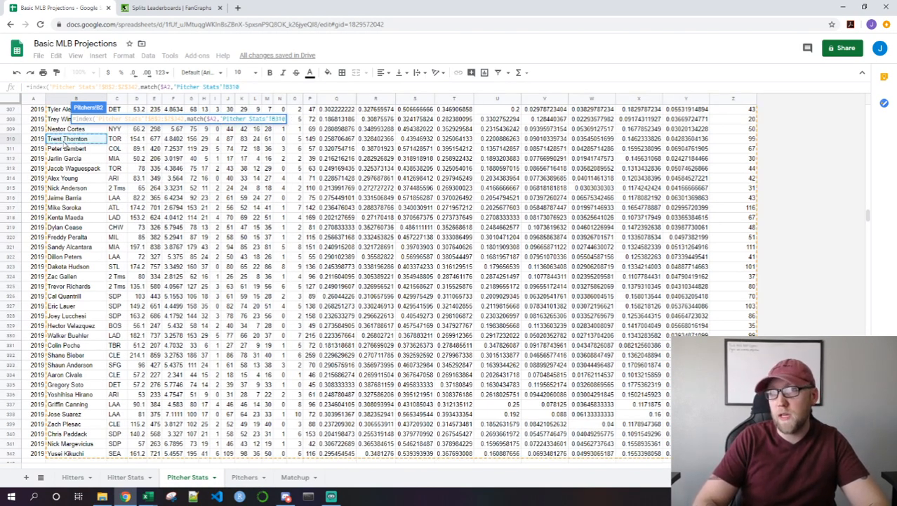
{"action": "left_click_drag", "start_coordinate": [869, 220], "coordinate": [869, 109]}
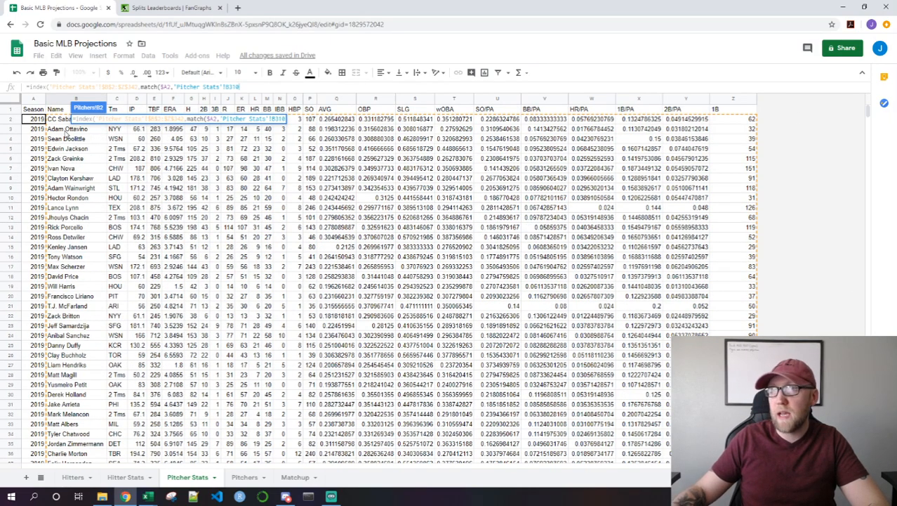
{"action": "left_click", "coordinate": [62, 120]}
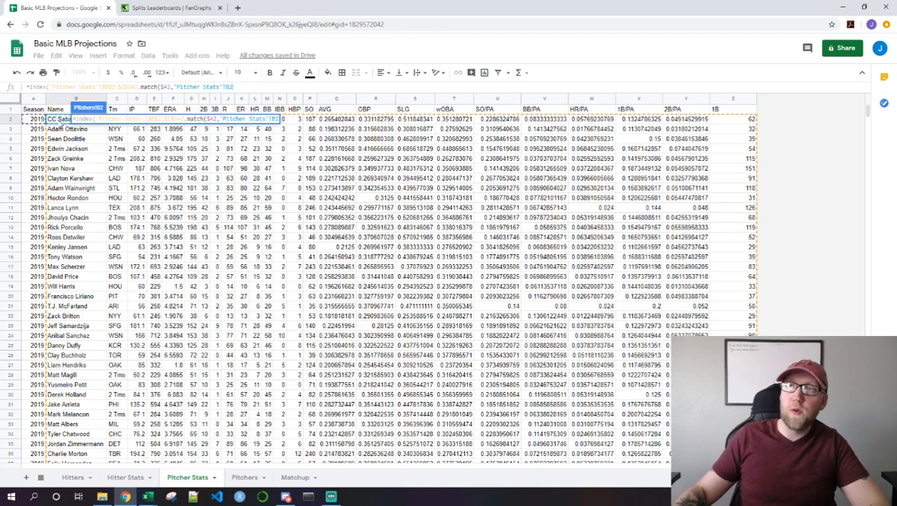
{"action": "left_click_drag", "start_coordinate": [60, 126], "coordinate": [61, 133]}
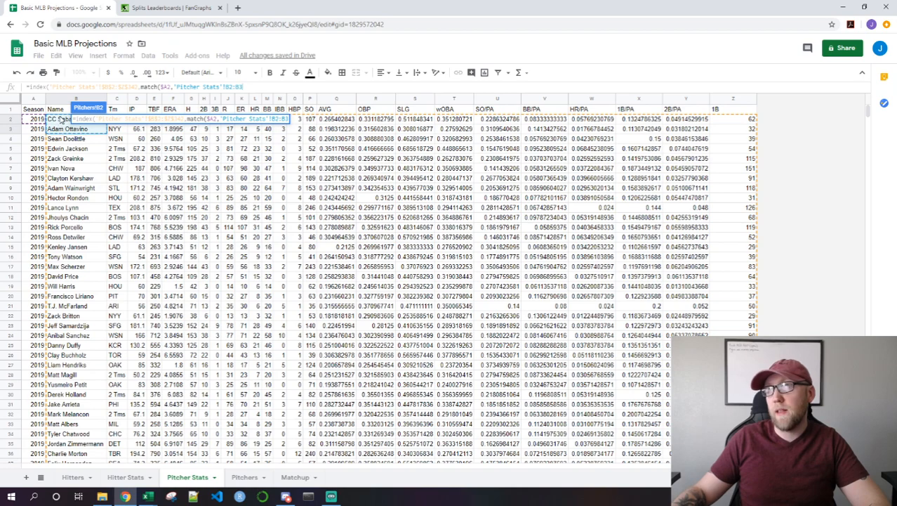
Extend the lookup range to the absolute reference $B$2:$B$1000 and close the row MATCH with match type 0
{"action": "left_click", "coordinate": [245, 86]}
{"action": "key", "text": "F4"}
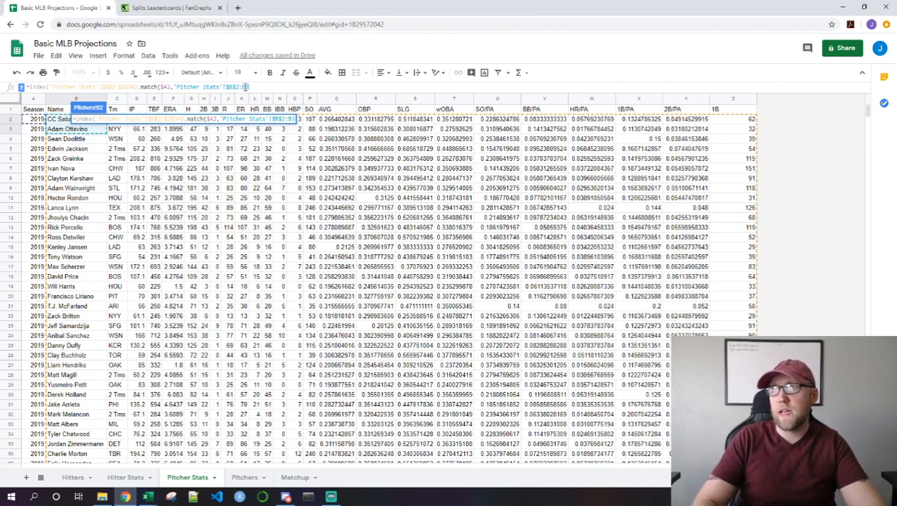
{"action": "key", "text": "BackSpace"}
{"action": "type", "text": "1000"}
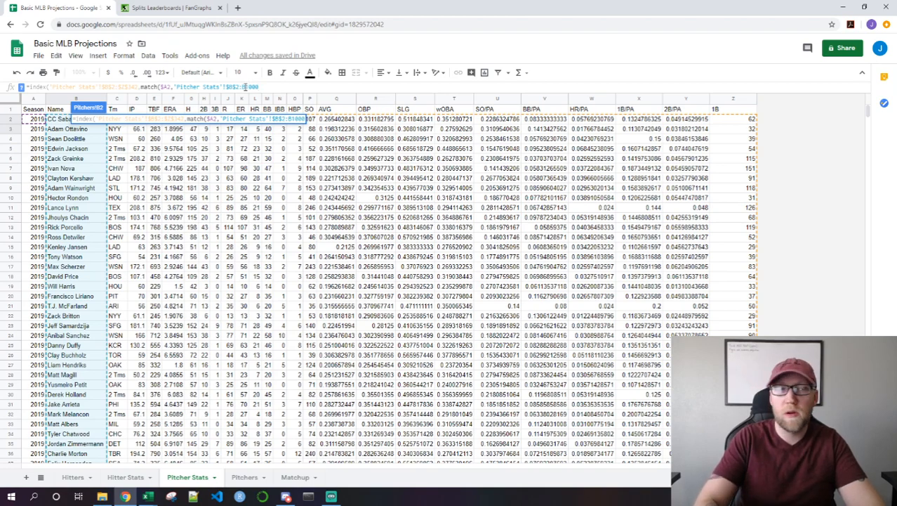
{"action": "left_click", "coordinate": [245, 87]}
{"action": "type", "text": "$B$"}
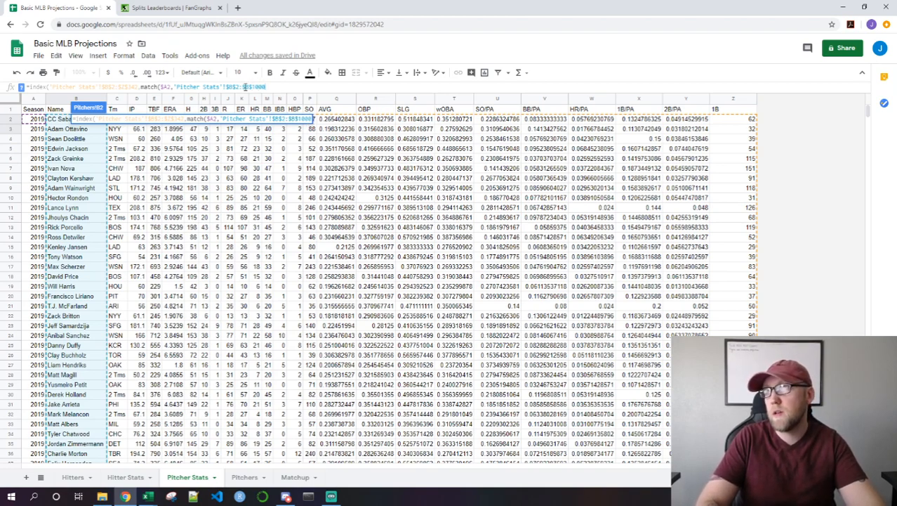
{"action": "key", "text": "End"}
{"action": "type", "text": ",0),"}
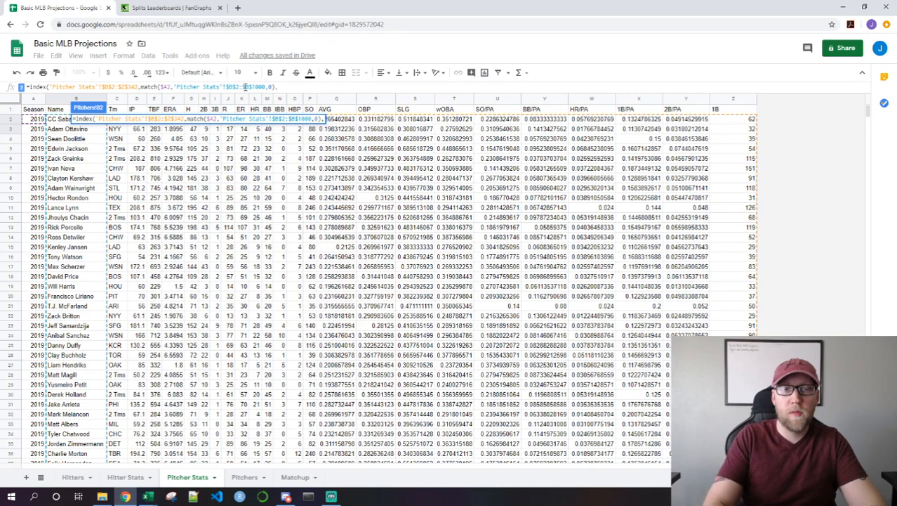
Add a second MATCH as the column argument, with header cell B$1 of the Pitchers sheet as its search key
{"action": "type", "text": "match("}
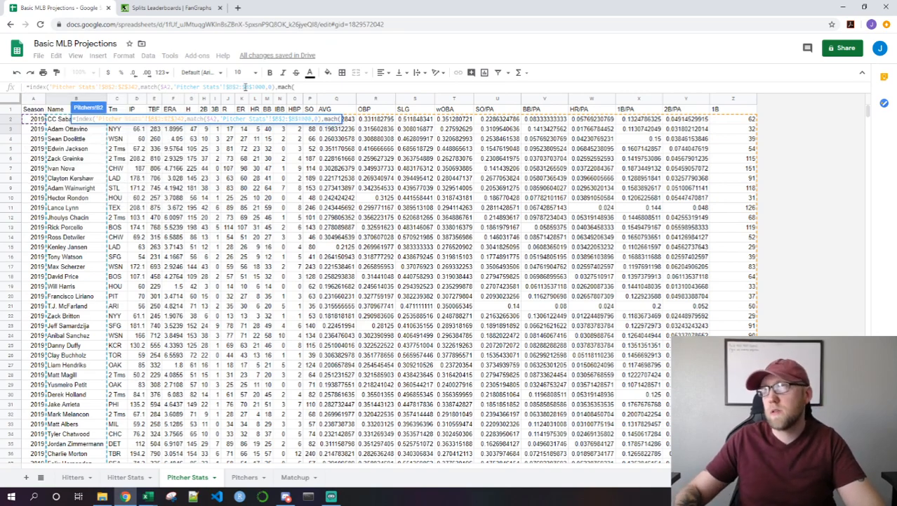
{"action": "key", "text": "BackSpace"}
{"action": "key", "text": "BackSpace"}
{"action": "key", "text": "BackSpace"}
{"action": "type", "text": "tch("}
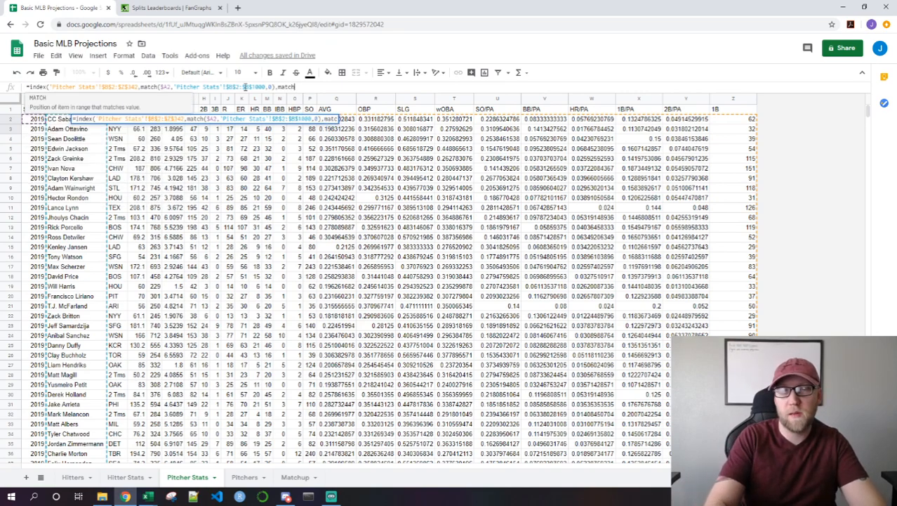
{"action": "left_click", "coordinate": [247, 478]}
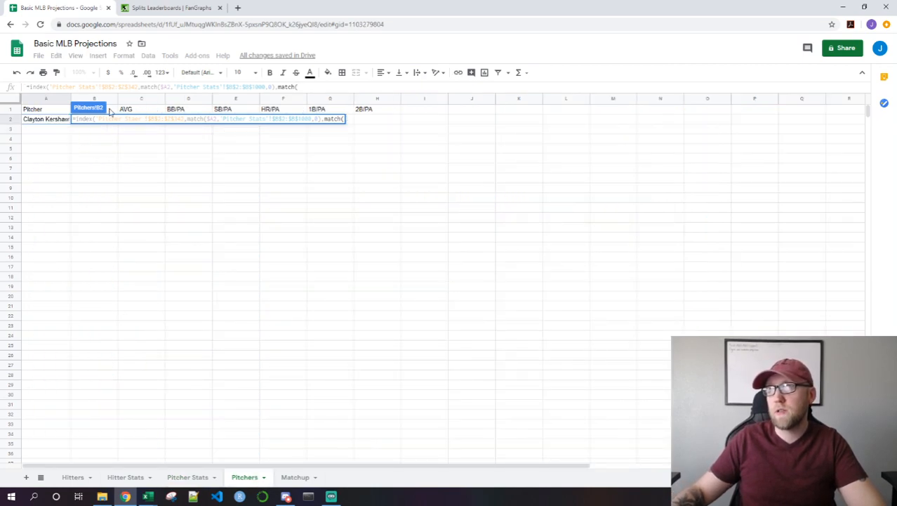
{"action": "left_click", "coordinate": [110, 112]}
{"action": "left_click", "coordinate": [334, 87]}
{"action": "type", "text": "$1"}
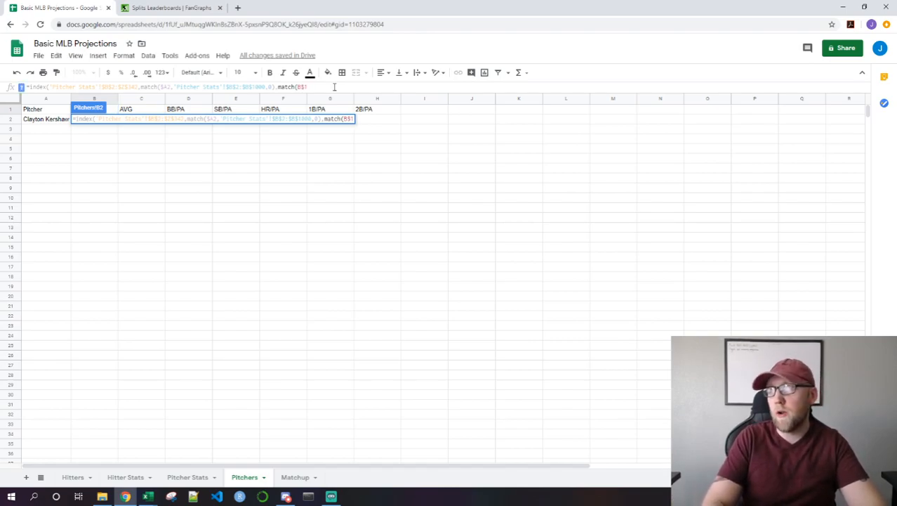
{"action": "type", "text": ","}
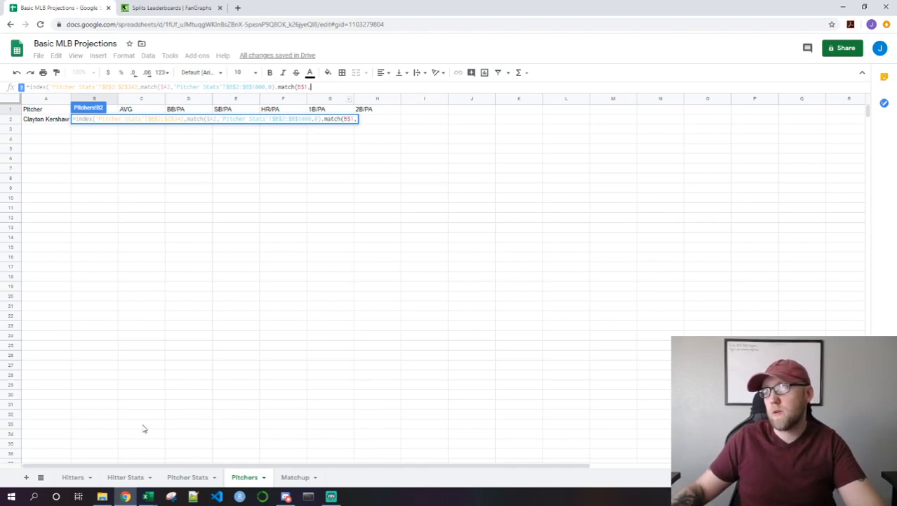
Set the column MATCH's lookup range to the header row 'Pitcher Stats'!$B$1:$Z$1 with absolute references
{"action": "left_click", "coordinate": [189, 476]}
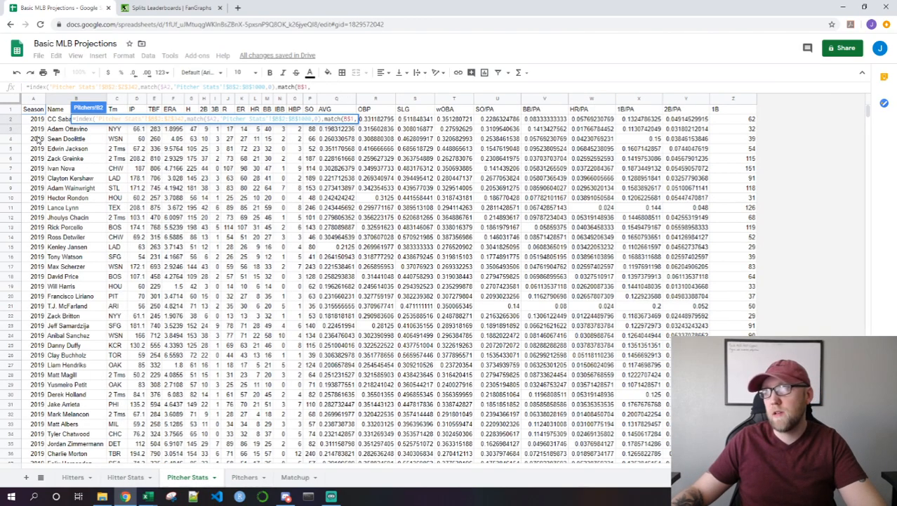
{"action": "left_click", "coordinate": [61, 113]}
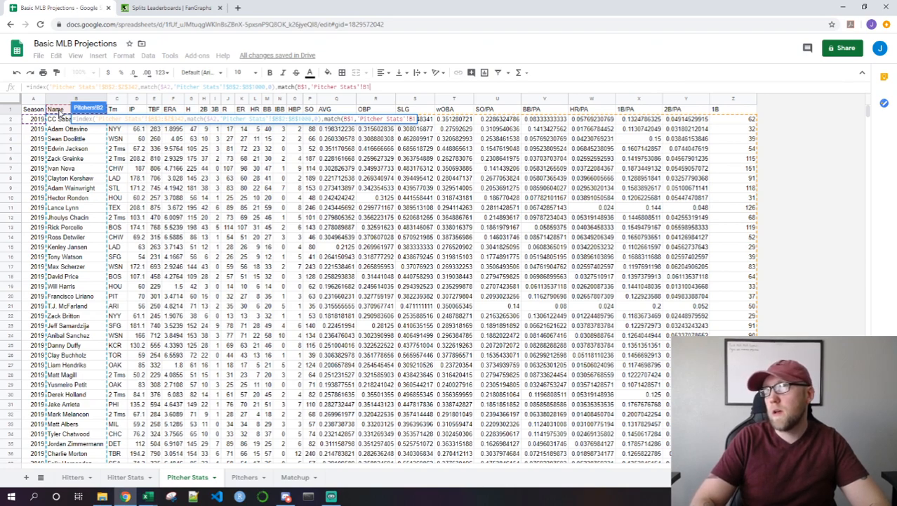
{"action": "left_click_drag", "start_coordinate": [61, 112], "coordinate": [734, 111]}
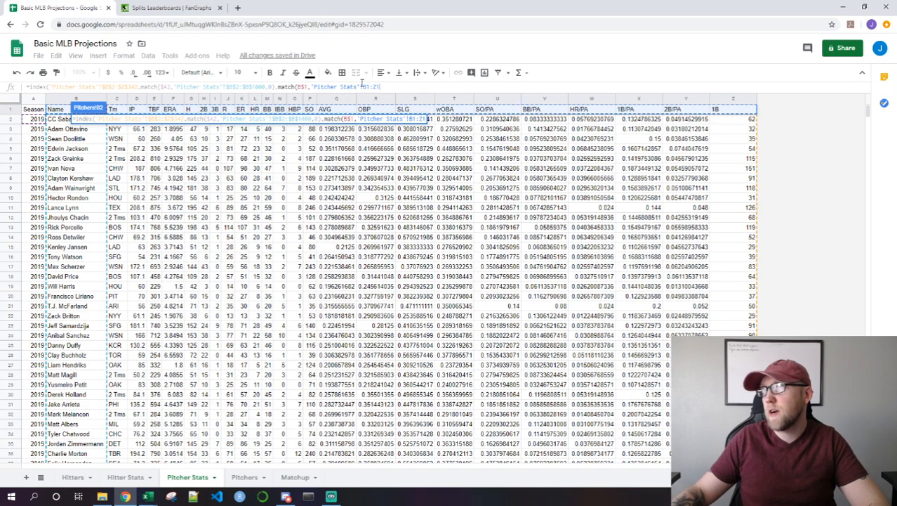
{"action": "left_click", "coordinate": [364, 87]}
{"action": "type", "text": "$"}
{"action": "key", "text": "Right"}
{"action": "type", "text": "$"}
{"action": "key", "text": "Right"}
{"action": "key", "text": "Right"}
{"action": "type", "text": "$"}
{"action": "key", "text": "Right"}
{"action": "type", "text": "$1"}
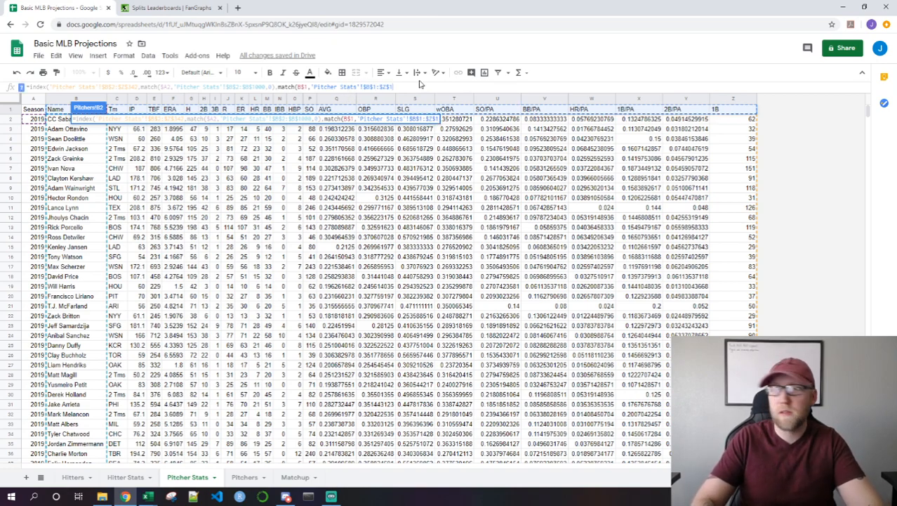
Finish the column MATCH with match type 0 and enter the completed INDEX formula in B2 of the Pitchers sheet
{"action": "type", "text": ",0))"}
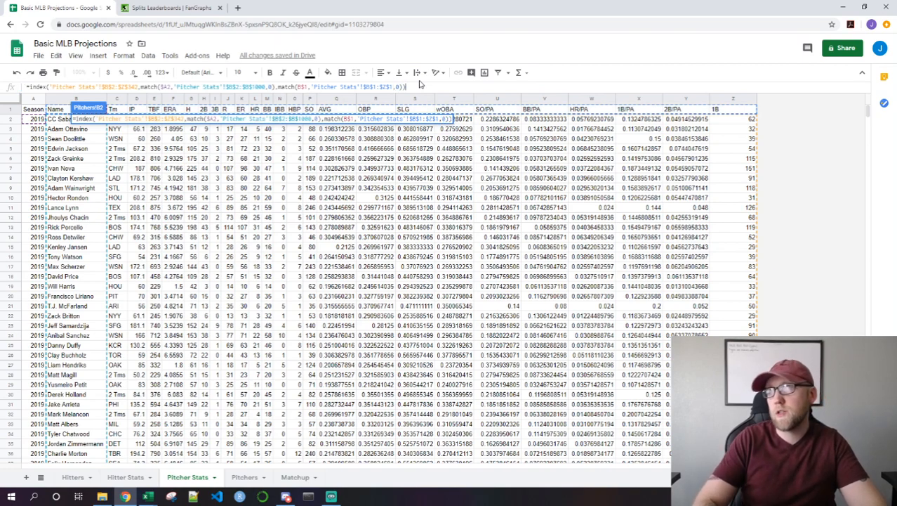
{"action": "key", "text": "Return"}
{"action": "key", "text": "Up"}
{"action": "key", "text": "Left"}
{"action": "key", "text": "Right"}
{"action": "key", "text": "Down"}
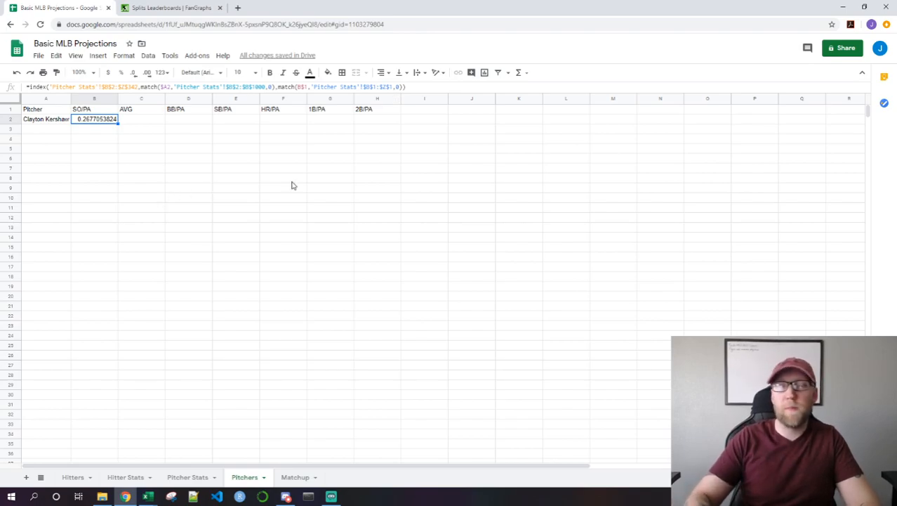
Copy the SO/PA formula in B2 to the AVG, BB/PA and SB/PA cells of row 2
{"action": "key", "text": "ctrl+c"}
{"action": "key", "text": "Right"}
{"action": "key", "text": "ctrl+v"}
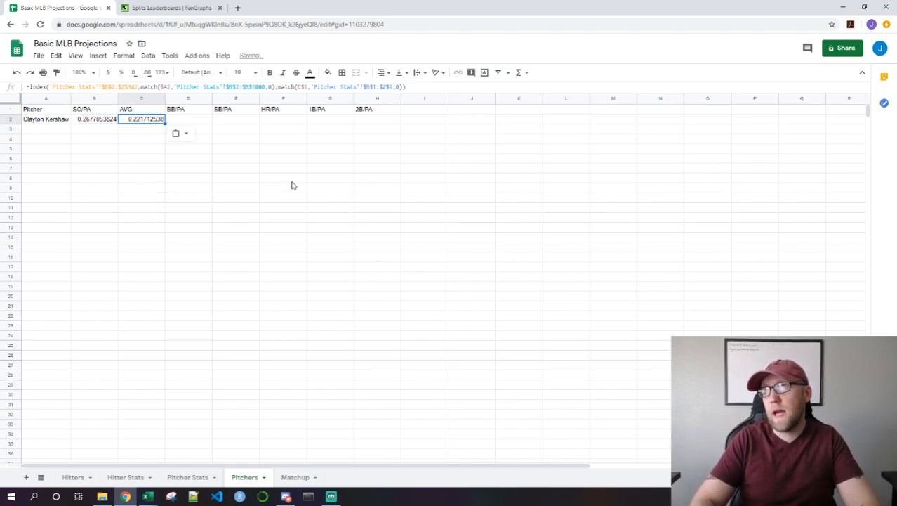
{"action": "key", "text": "Right"}
{"action": "key", "text": "ctrl+v"}
{"action": "key", "text": "Right"}
{"action": "key", "text": "ctrl+v"}
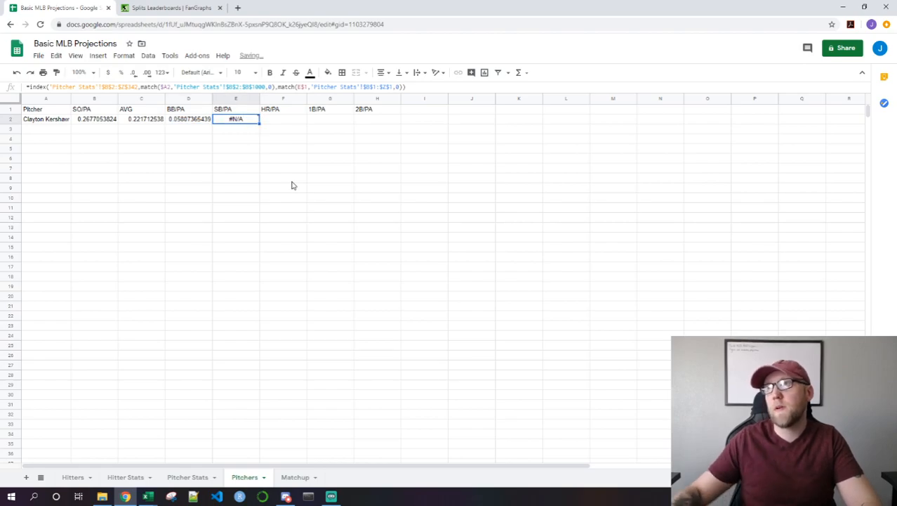
Clear the formula from the SB/PA cell E2
{"action": "right_click", "coordinate": [236, 98]}
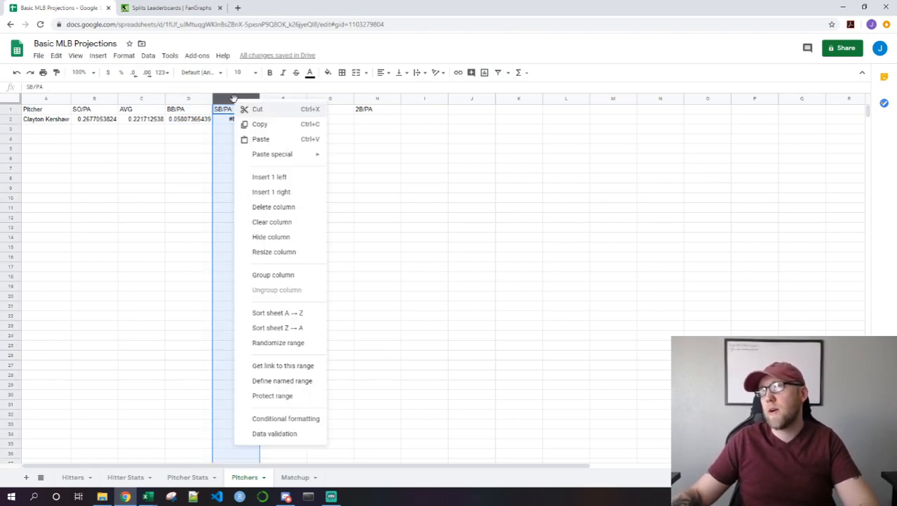
{"action": "left_click", "coordinate": [222, 129]}
{"action": "left_click", "coordinate": [224, 120]}
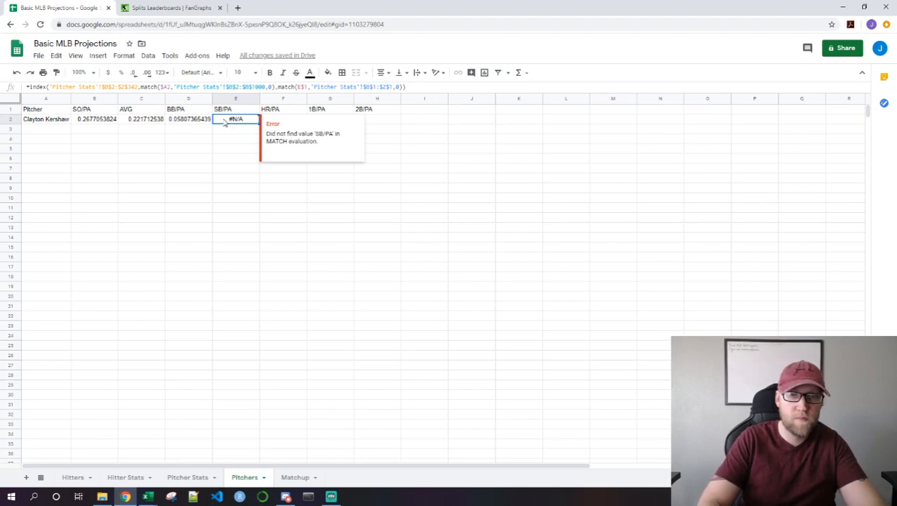
{"action": "key", "text": "Delete"}
Copy the BB/PA formula in D2 to the HR/PA, 1B/PA and 2B/PA cells of row 2
{"action": "key", "text": "Up"}
{"action": "key", "text": "Right"}
{"action": "key", "text": "Down"}
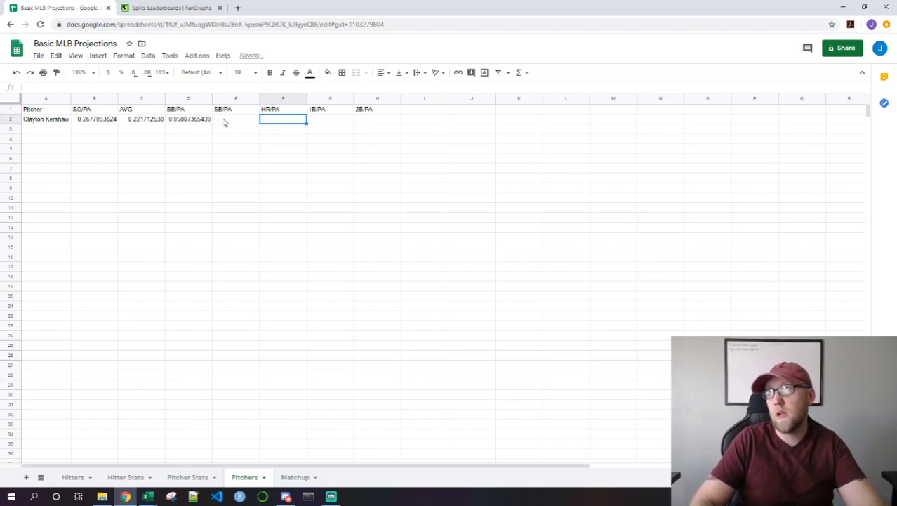
{"action": "key", "text": "Left"}
{"action": "key", "text": "Left"}
{"action": "key", "text": "ctrl+c"}
{"action": "key", "text": "Right"}
{"action": "key", "text": "Right"}
{"action": "key", "text": "ctrl+v"}
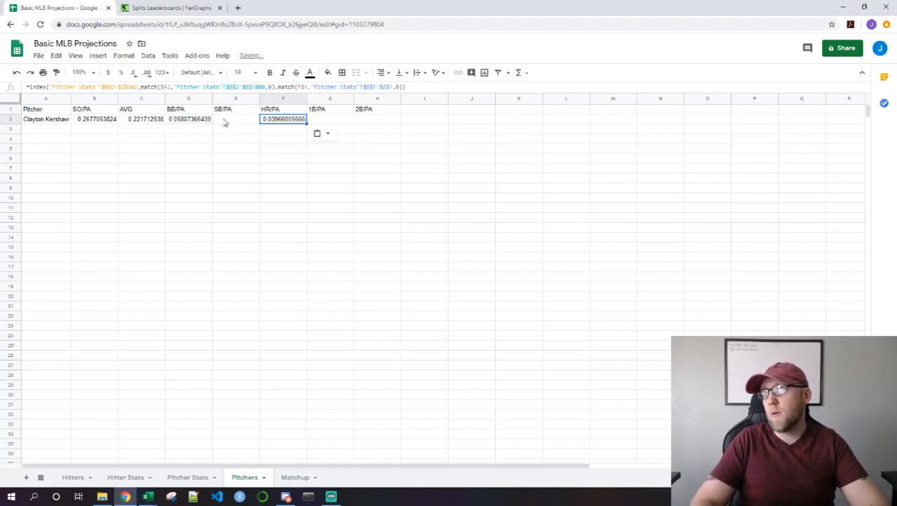
{"action": "key", "text": "Right"}
{"action": "key", "text": "ctrl+v"}
{"action": "key", "text": "Right"}
{"action": "key", "text": "ctrl+v"}
Test the lookup formulas by replacing the pitcher in A2 with Gerrit Cole
{"action": "key", "text": "Left"}
{"action": "key", "text": "Right"}
{"action": "key", "text": "Left"}
{"action": "key", "text": "Left"}
{"action": "key", "text": "Left"}
{"action": "key", "text": "Left"}
{"action": "key", "text": "Left"}
{"action": "key", "text": "Left"}
{"action": "key", "text": "Left"}
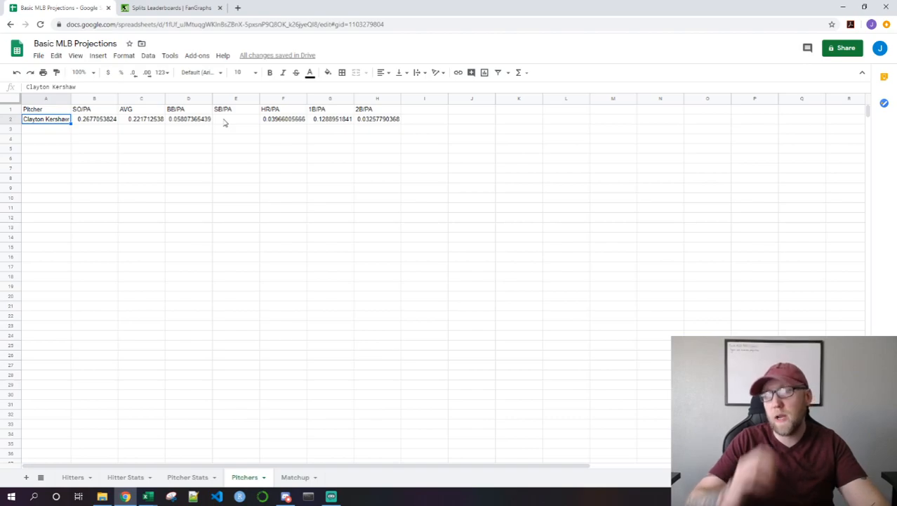
{"action": "type", "text": "Gerrit Cole"}
{"action": "key", "text": "Return"}
{"action": "key", "text": "Up"}
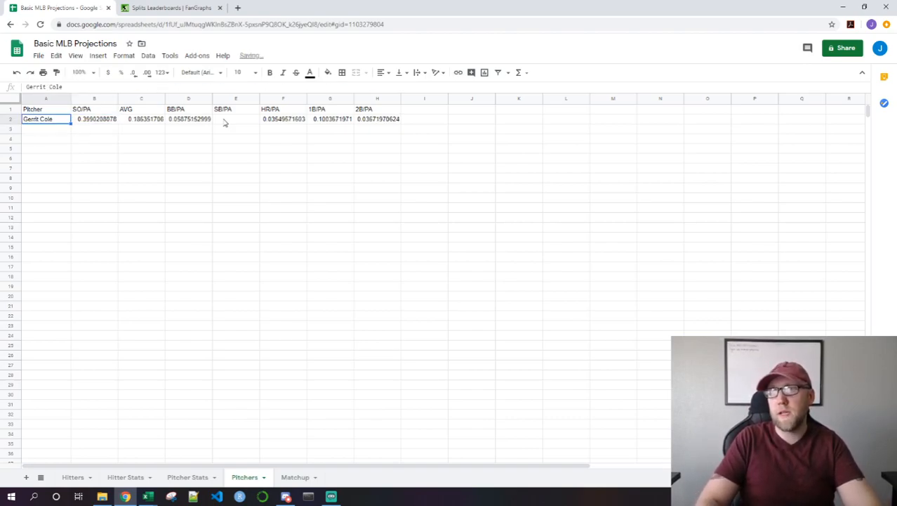
{"action": "key", "text": "Right"}
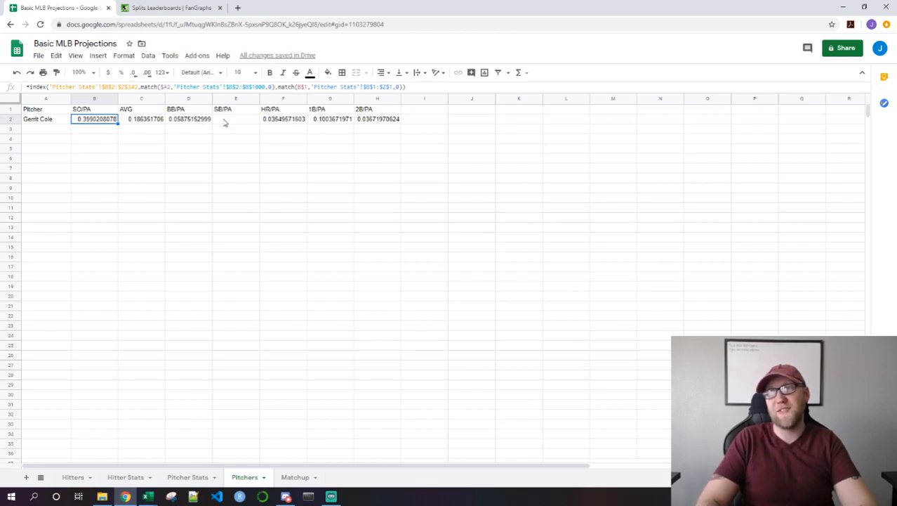
{"action": "key", "text": "Left"}
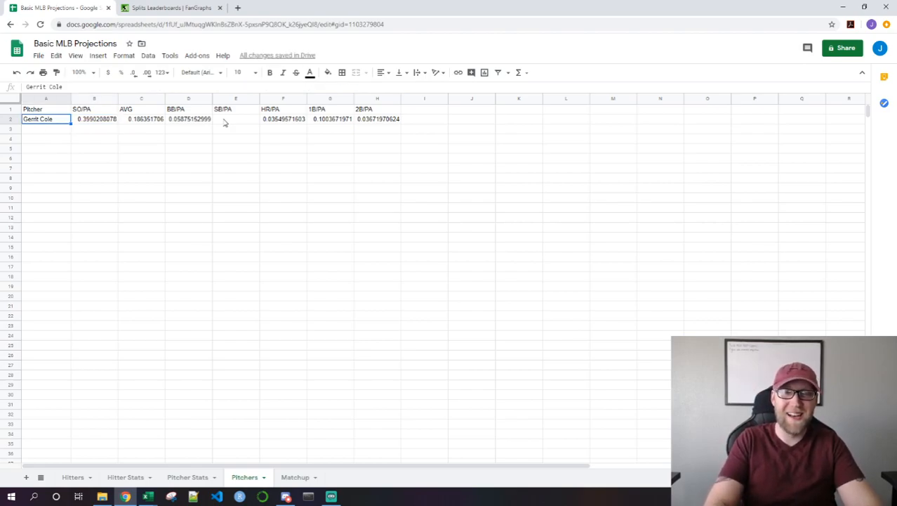
Test the lookup formulas by replacing the pitcher in A2 with Homer BAiley
{"action": "type", "text": "Homer BAiley"}
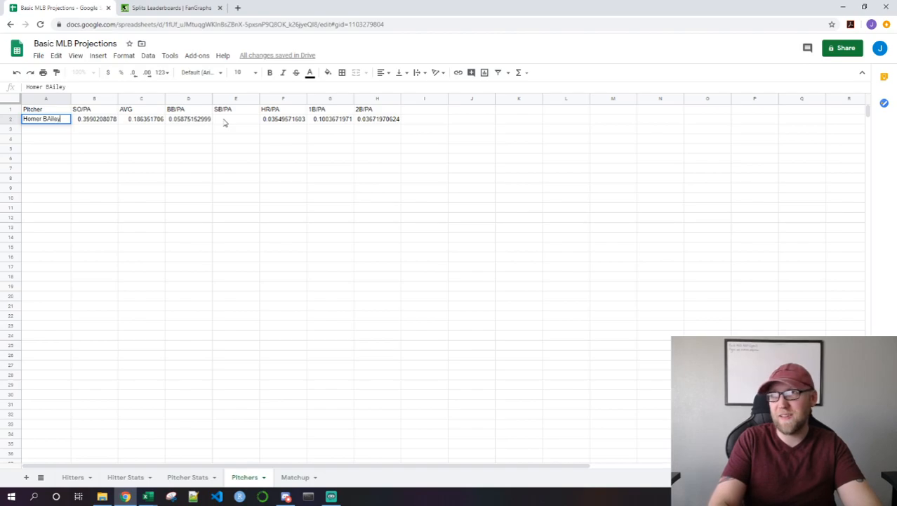
{"action": "key", "text": "Return"}
{"action": "key", "text": "Up"}
{"action": "key", "text": "Right"}
{"action": "key", "text": "Left"}
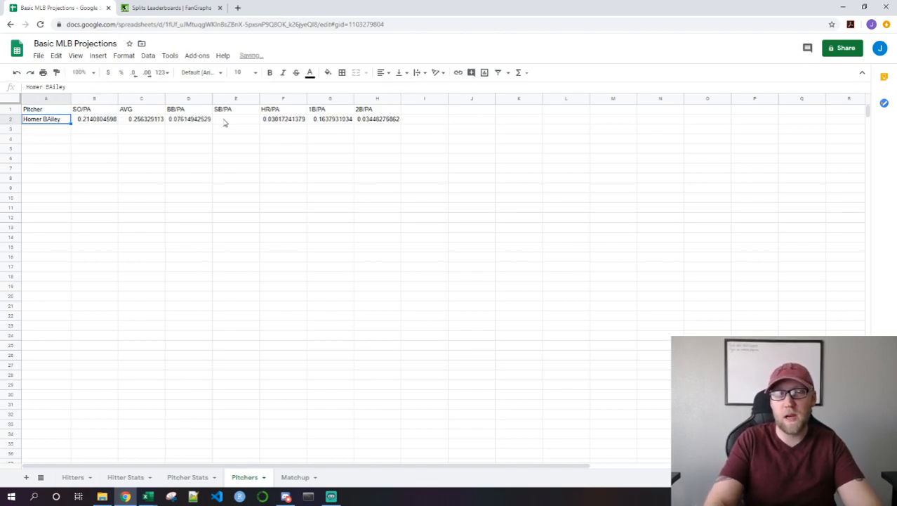
Test the lookup formulas by replacing the pitcher in A2 with Sean Manaea
{"action": "type", "text": "Sean Mnaea"}
{"action": "key", "text": "Return"}
{"action": "key", "text": "Up"}
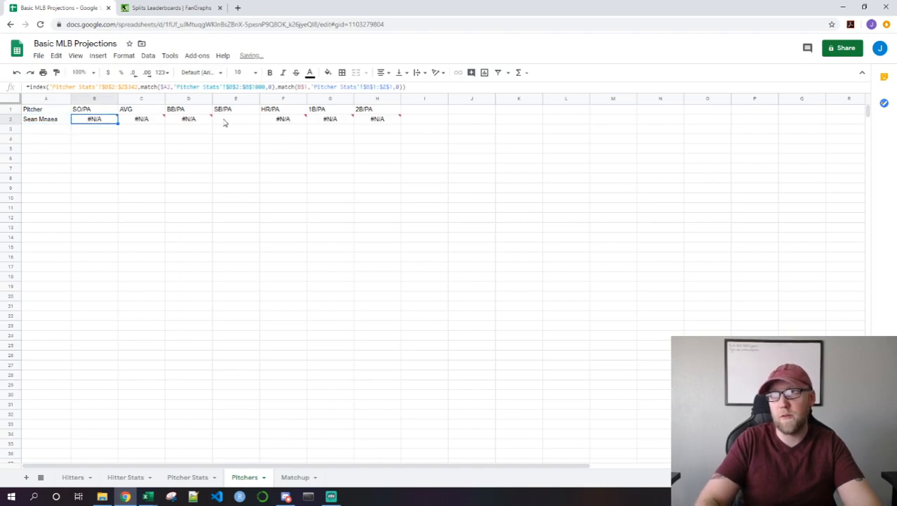
{"action": "type", "text": "Sean Manaea"}
{"action": "key", "text": "Return"}
{"action": "key", "text": "Up"}
{"action": "key", "text": "Right"}
{"action": "key", "text": "Left"}
{"action": "type", "text": "Sea"}
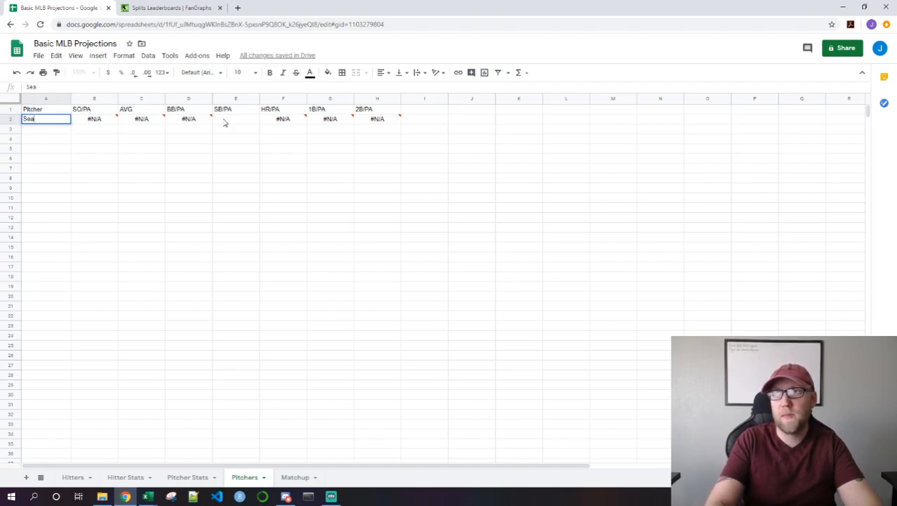
{"action": "key", "text": "BackSpace"}
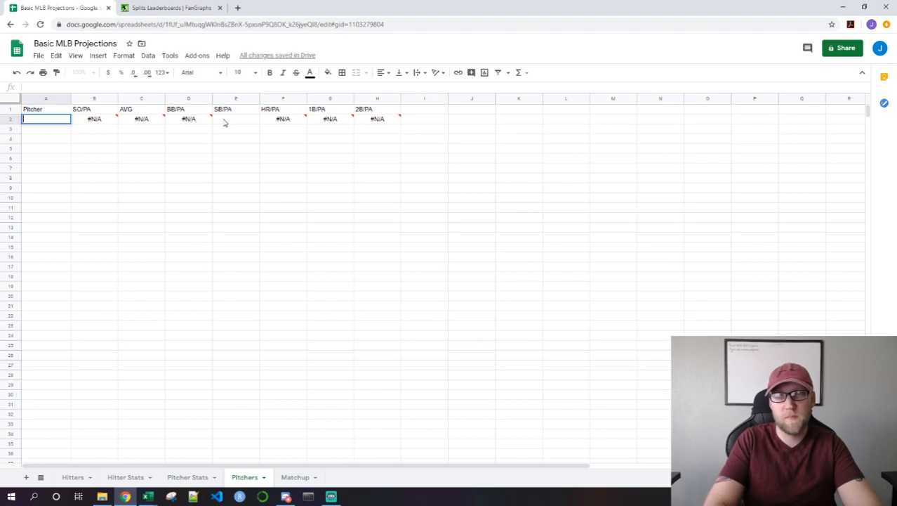
Test the lookup formulas by replacing the pitcher in A2 with Zack Greinke
{"action": "type", "text": "Zack Greinke"}
{"action": "key", "text": "Return"}
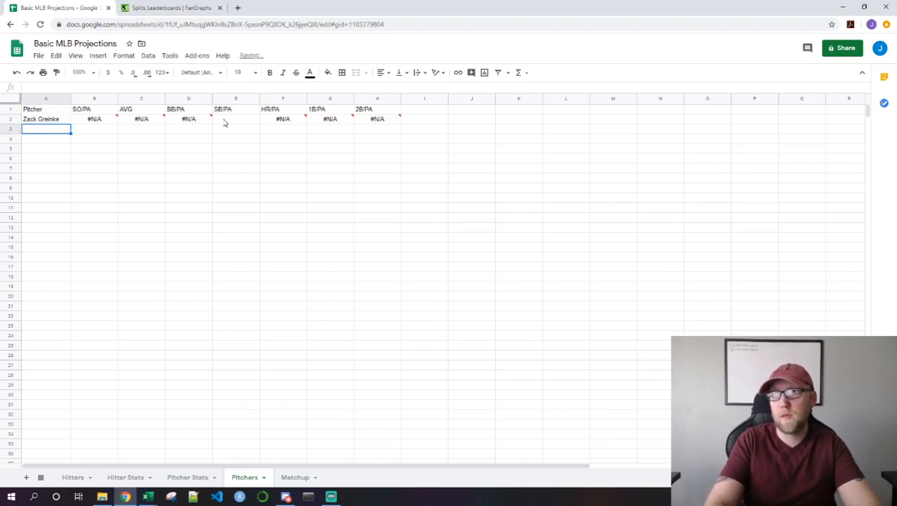
{"action": "key", "text": "Up"}
{"action": "key", "text": "Up"}
{"action": "key", "text": "Down"}
{"action": "key", "text": "Right"}
{"action": "key", "text": "Left"}
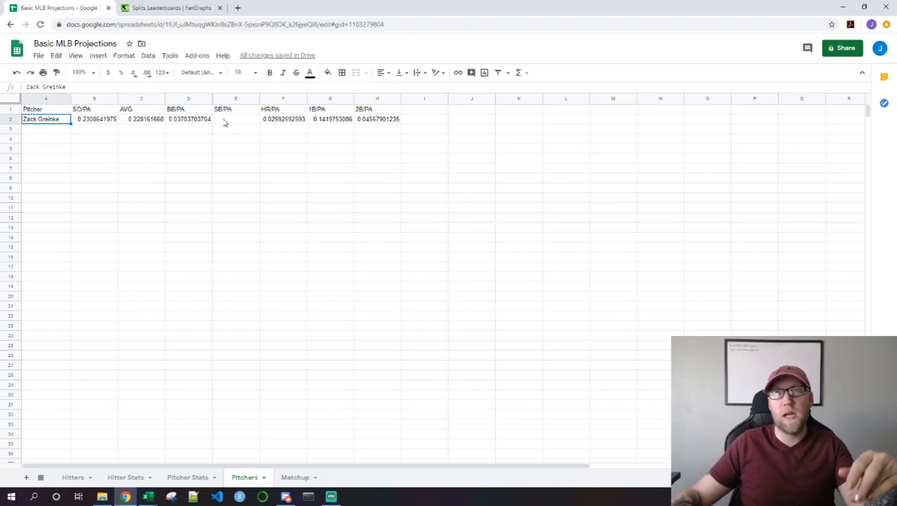
Compare the Hitters and Pitchers sheets, and examine the AVG formulas for the first two hitters
{"action": "left_click", "coordinate": [72, 477]}
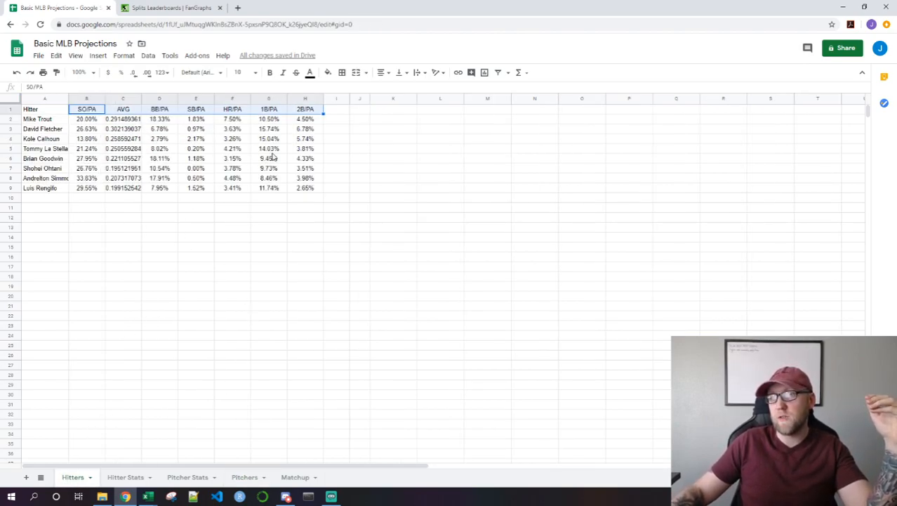
{"action": "left_click", "coordinate": [246, 479]}
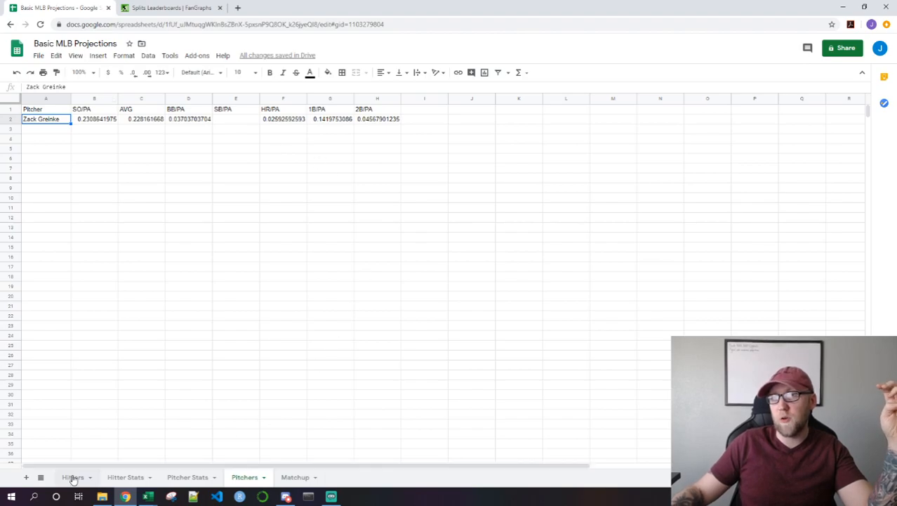
{"action": "left_click", "coordinate": [245, 480]}
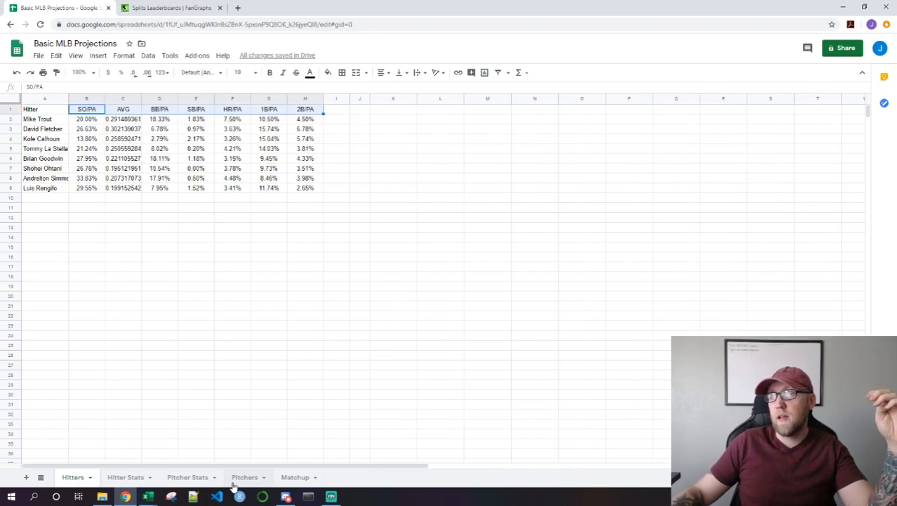
{"action": "left_click", "coordinate": [73, 478]}
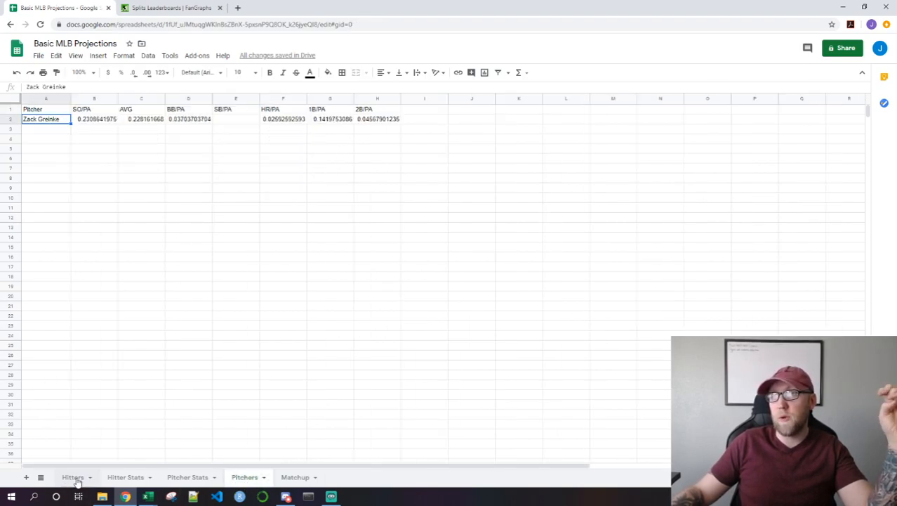
{"action": "left_click", "coordinate": [129, 120]}
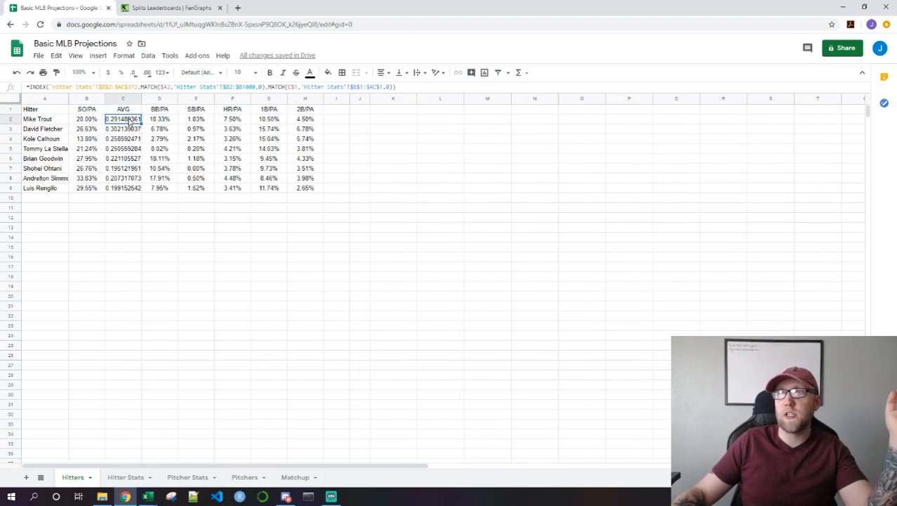
{"action": "left_click", "coordinate": [129, 131]}
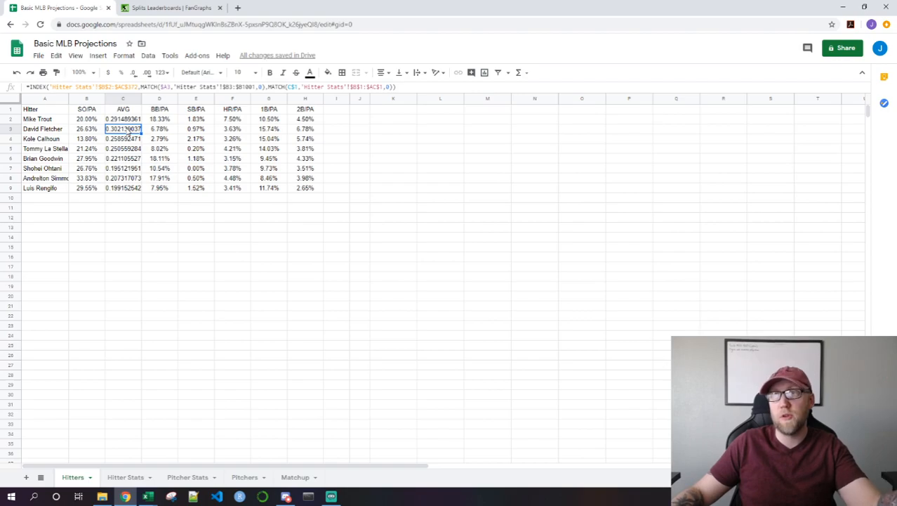
Return to the Pitchers sheet and examine the AVG and SO/PA lookup formulas and the pitcher cells in column A
{"action": "left_click", "coordinate": [188, 478]}
{"action": "left_click", "coordinate": [244, 478]}
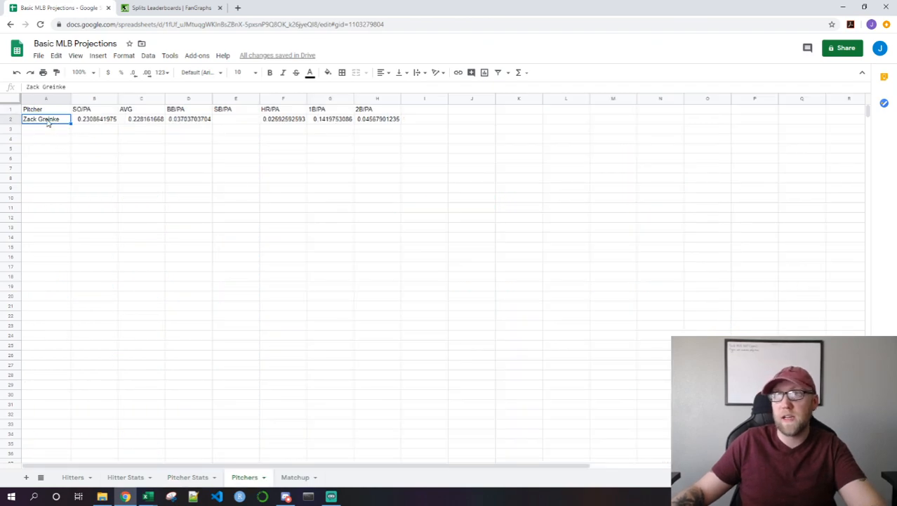
{"action": "left_click", "coordinate": [151, 122]}
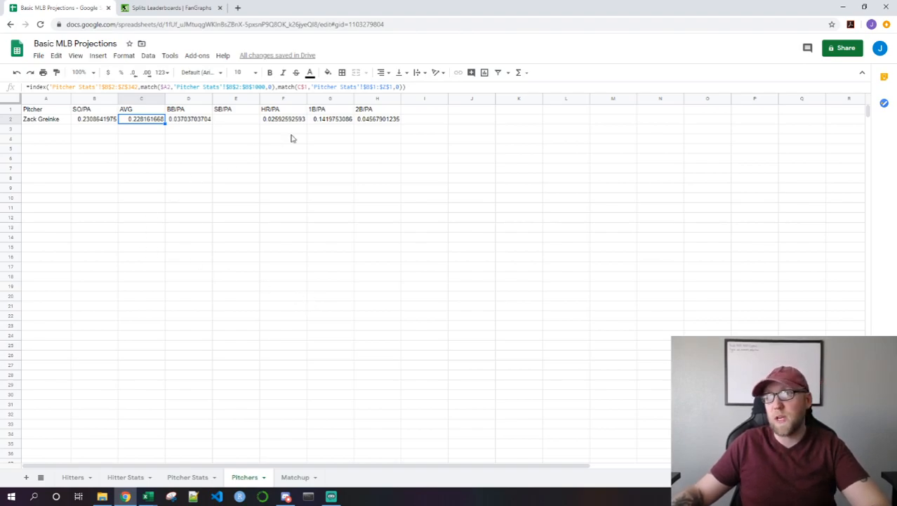
{"action": "left_click", "coordinate": [78, 122]}
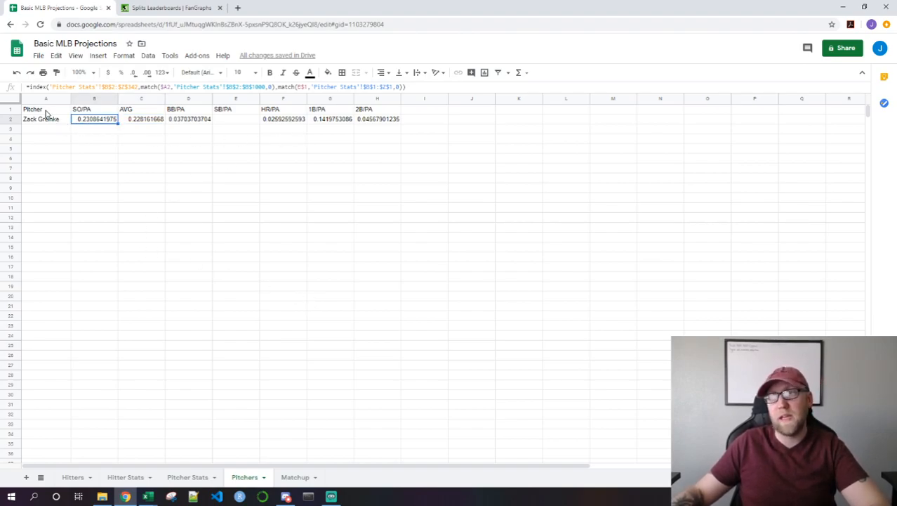
{"action": "left_click", "coordinate": [47, 111]}
{"action": "left_click", "coordinate": [46, 119]}
{"action": "left_click", "coordinate": [46, 112]}
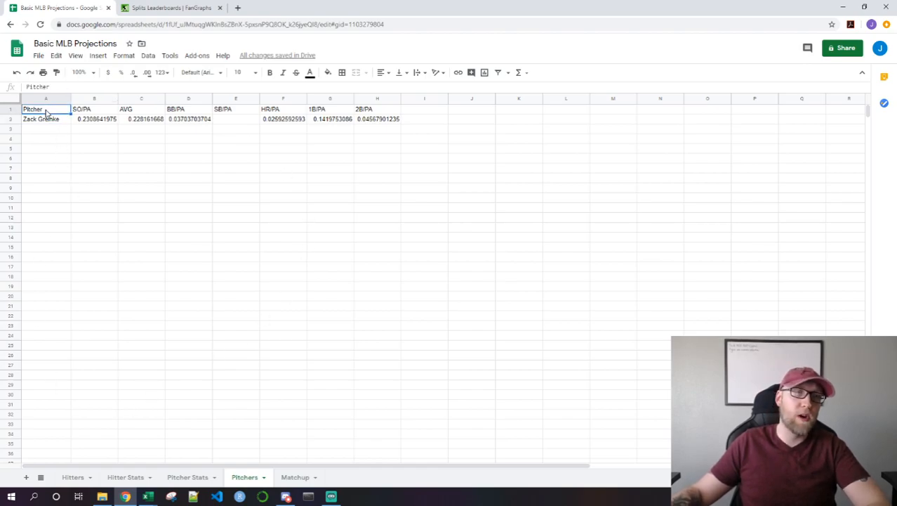